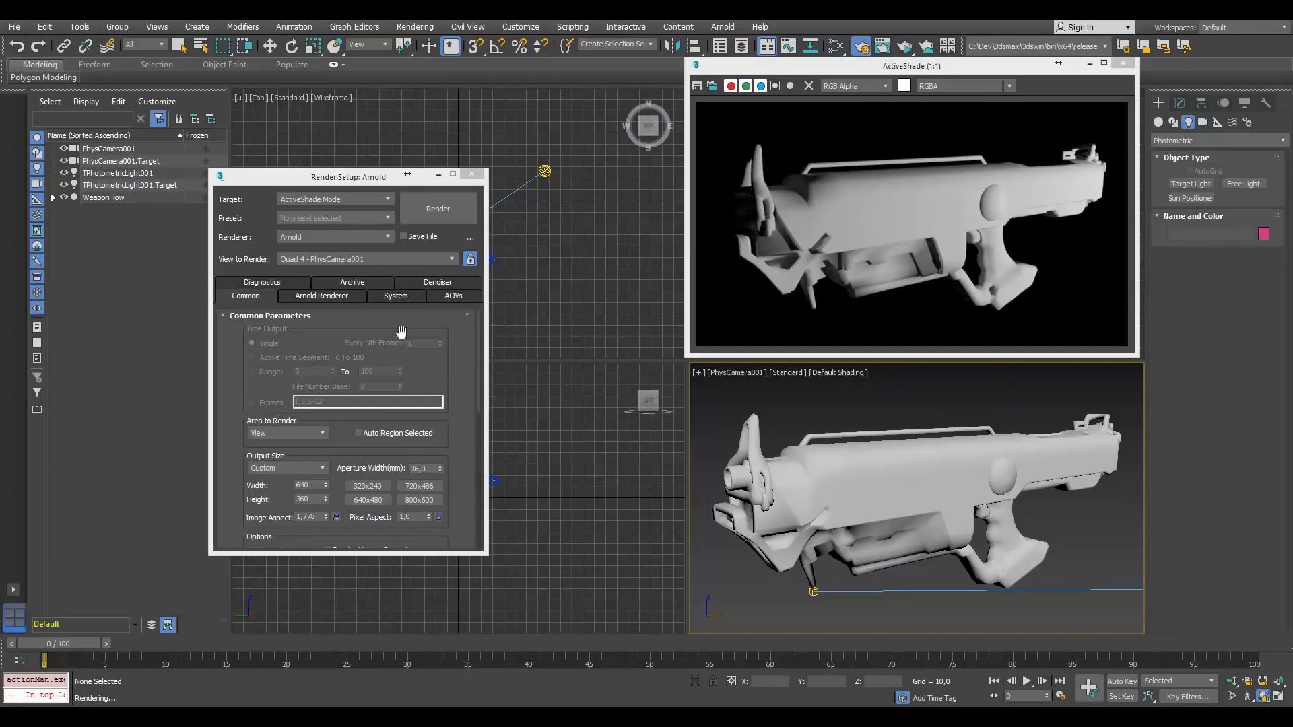
Close the render settings and orbit the physical camera around the weapon to a more frontal, slightly raised angle
click(471, 173)
alt+middle_drag(894, 487, 969, 501)
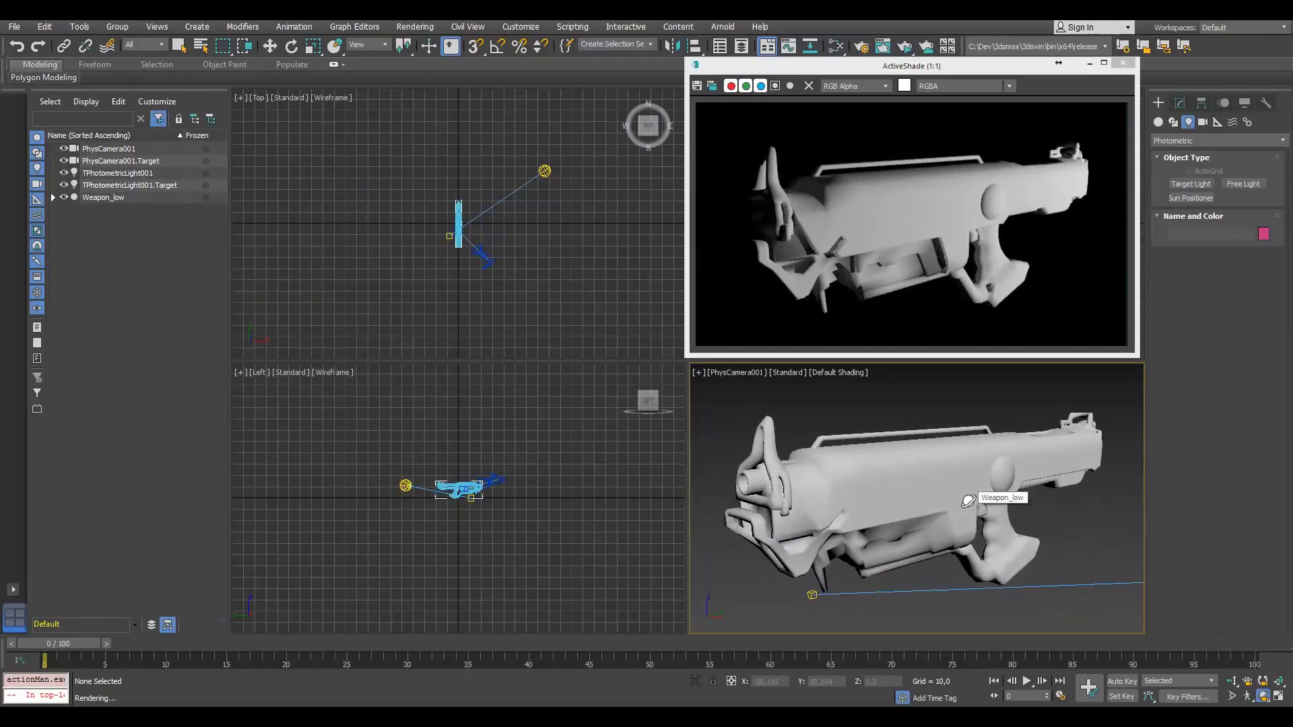
alt+middle_drag(961, 497, 968, 501)
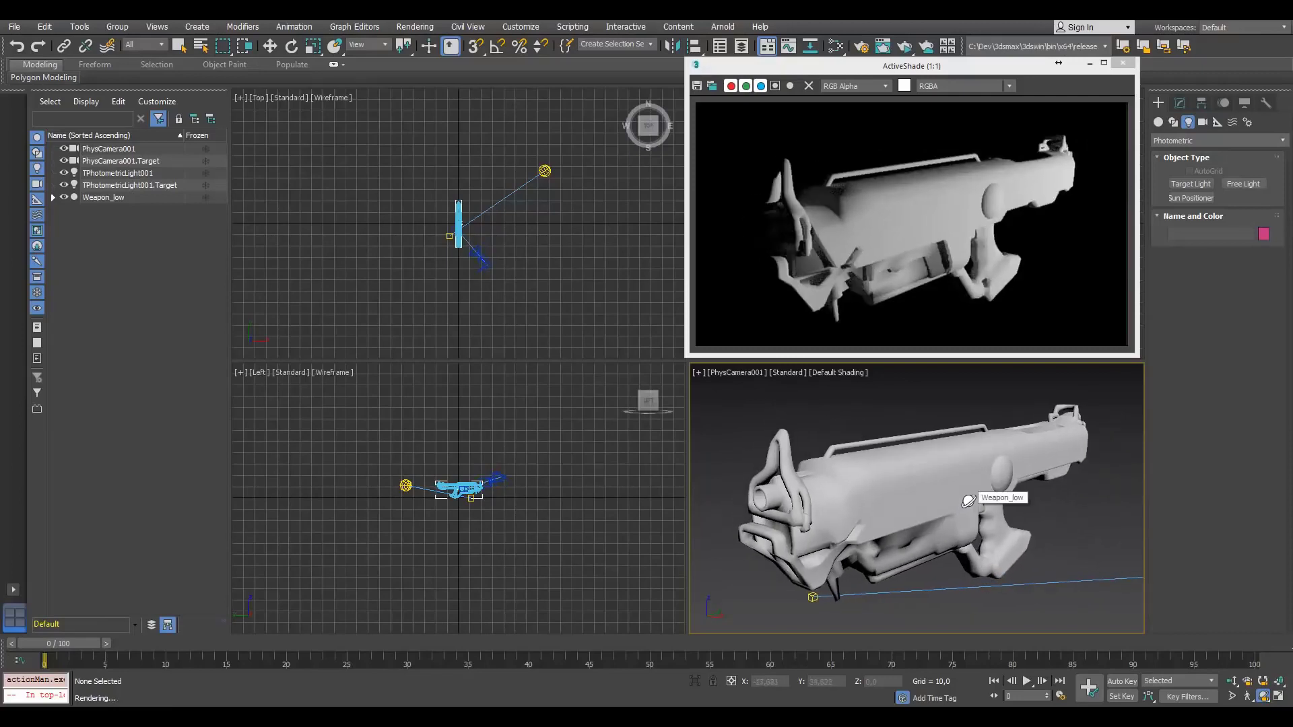
alt+middle_drag(960, 490, 940, 491)
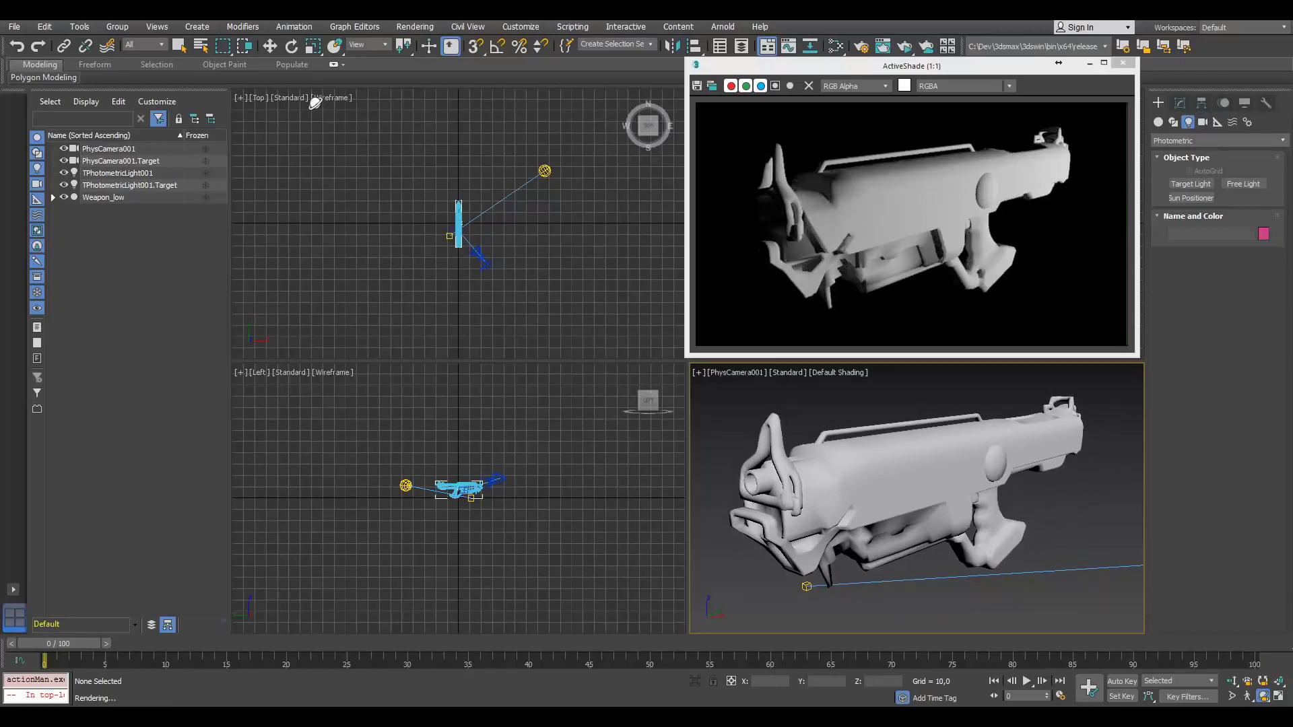
Select the photometric light in the Top view and nudge it to about X 76.7, Y 47.7
click(272, 45)
click(545, 171)
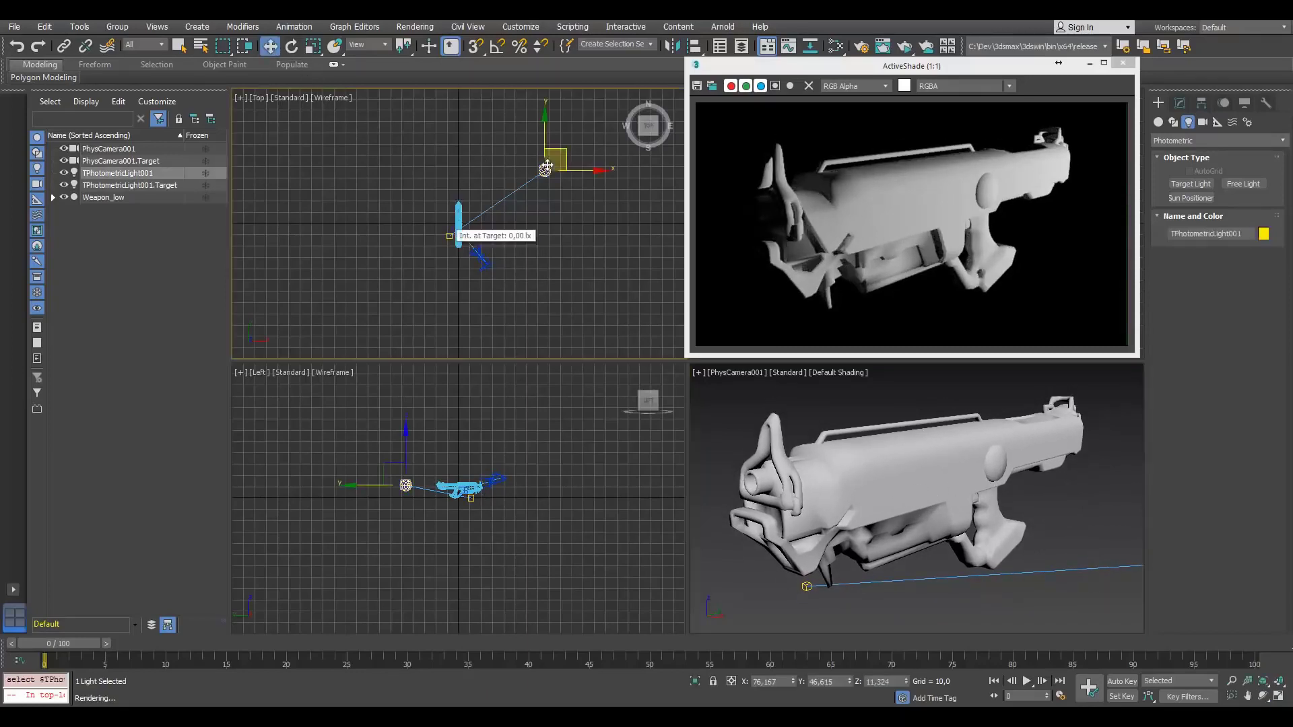
mouse_move(562, 153)
mouse_down()
mouse_move(572, 251)
mouse_move(561, 331)
mouse_move(583, 127)
mouse_move(583, 268)
mouse_move(562, 132)
mouse_move(549, 144)
mouse_move(583, 266)
mouse_move(556, 166)
mouse_move(564, 150)
mouse_up()
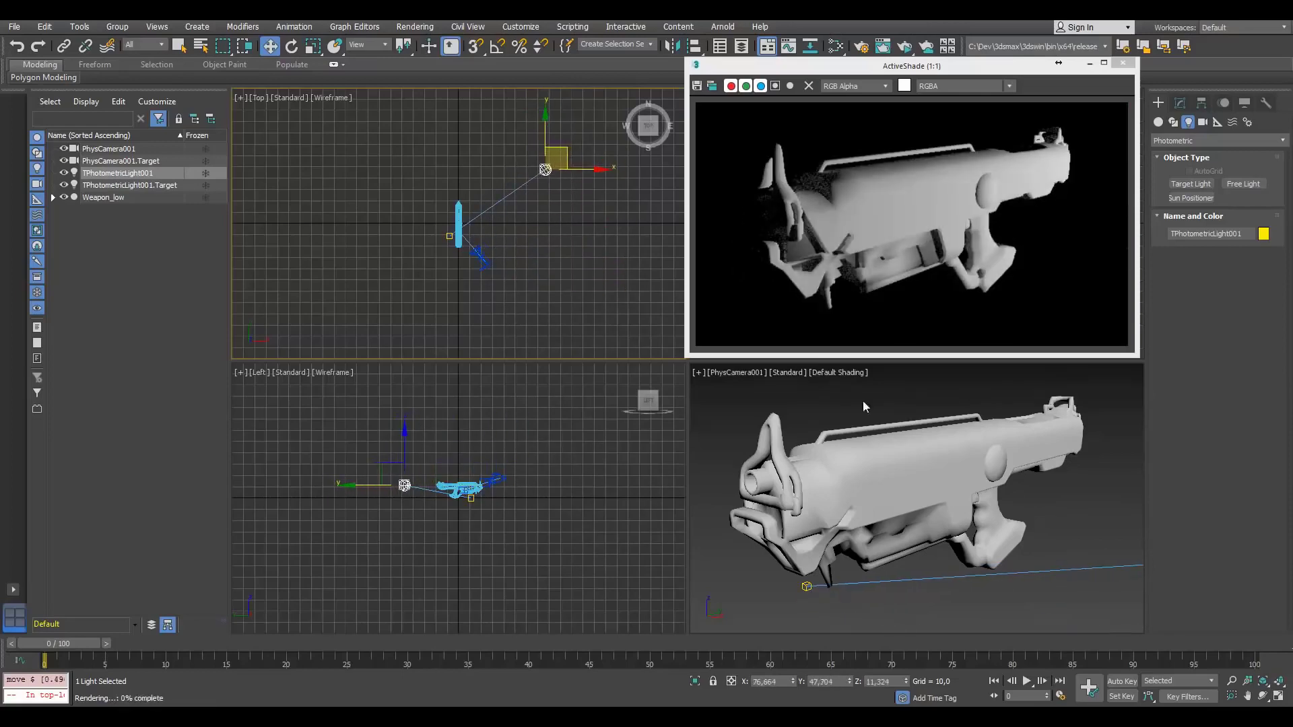
Illuminate the camera viewport with scene lights and shadows, and move the photometric light farther out to about X 83.7, Y 63.7
click(793, 375)
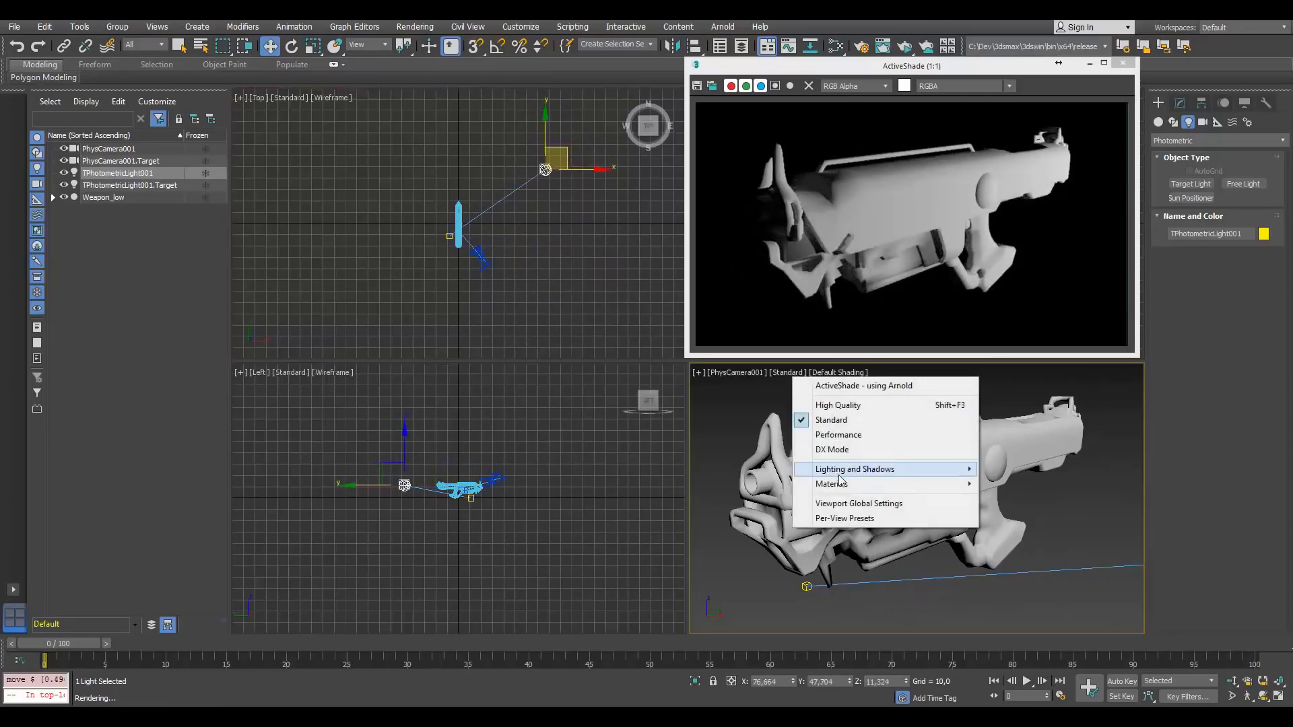
mouse_move(889, 470)
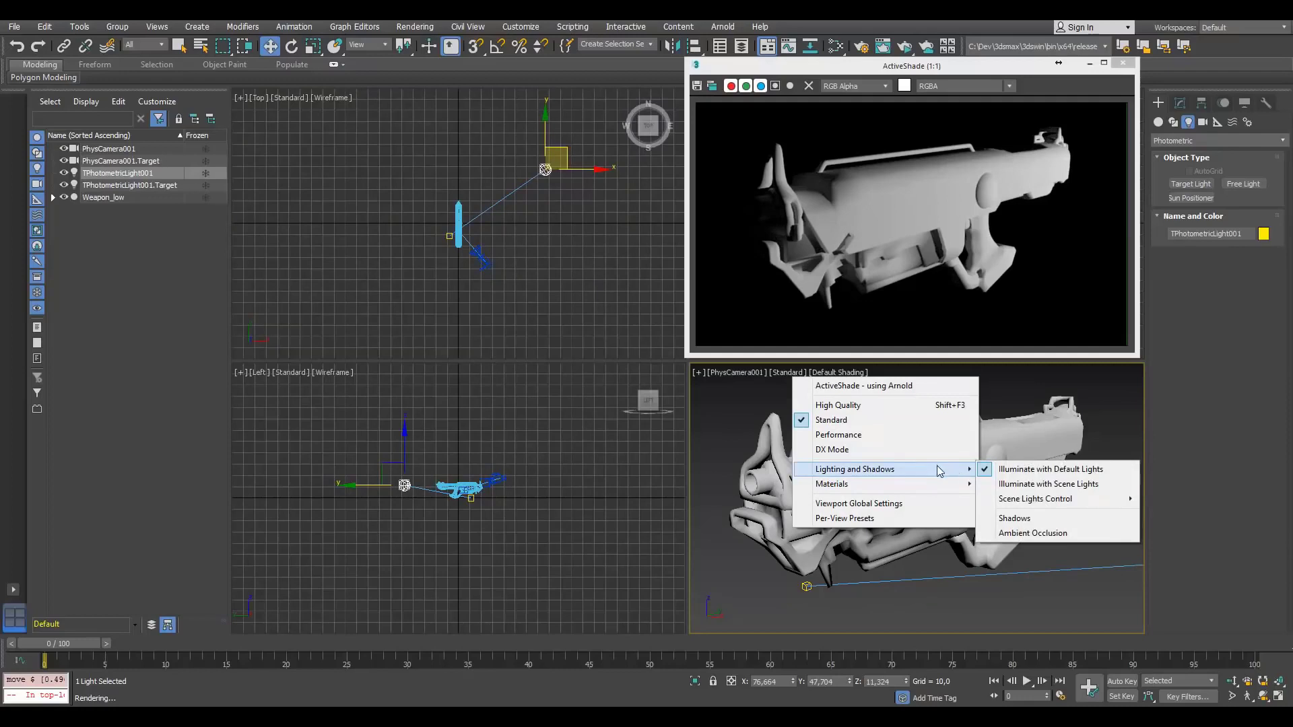
click(1040, 485)
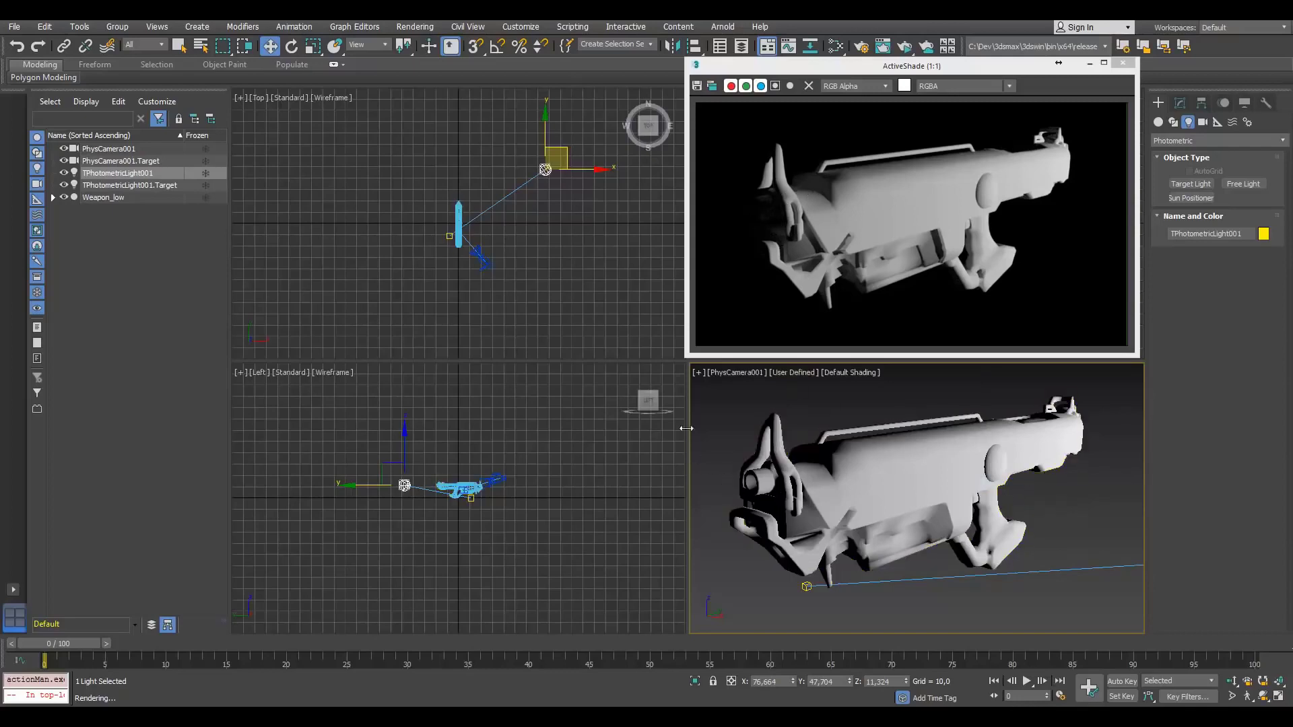
click(796, 373)
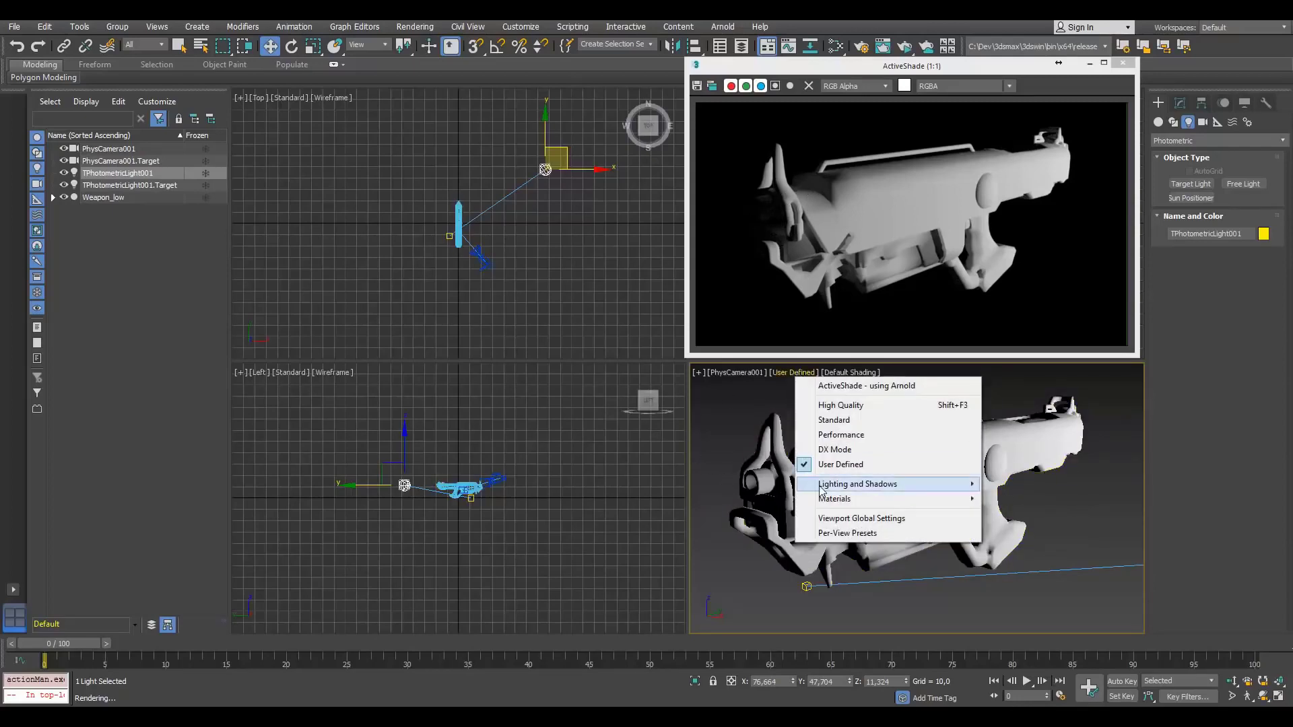
mouse_move(943, 484)
click(1037, 540)
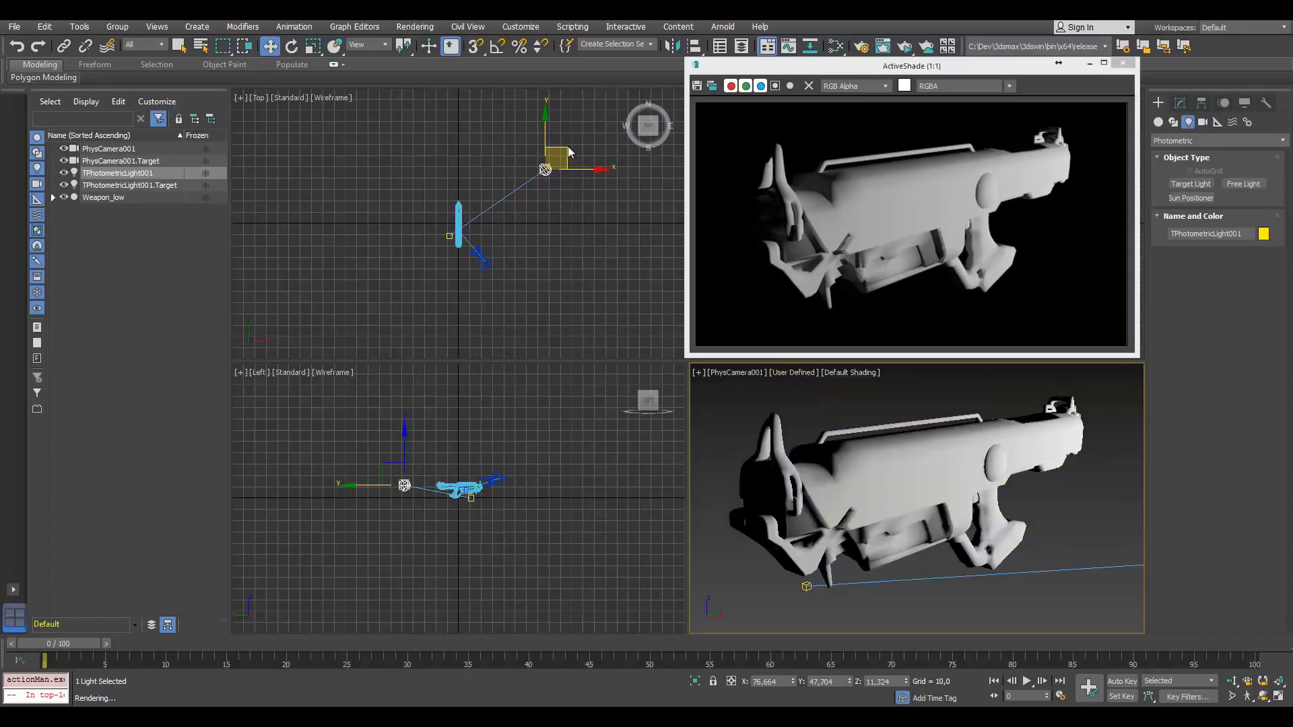
mouse_move(568, 147)
mouse_down()
mouse_move(563, 330)
mouse_move(574, 132)
mouse_up()
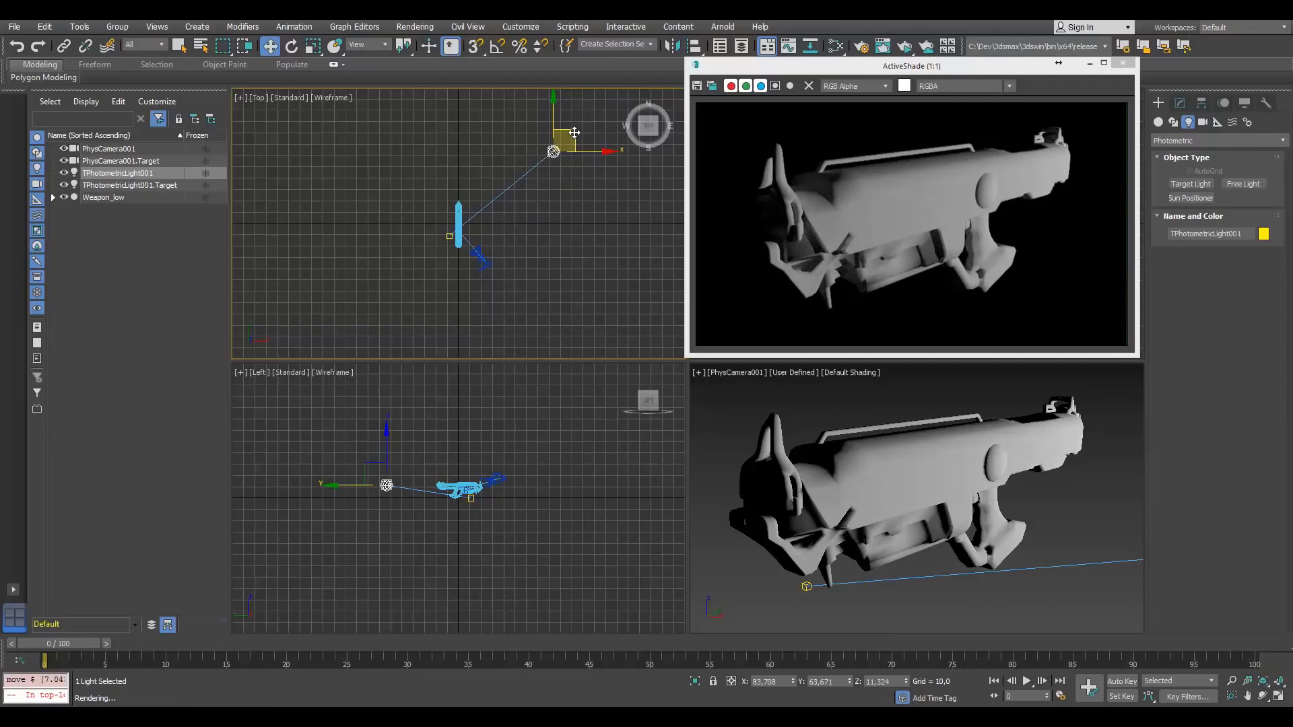
Set the environment background color to blue (red 0, green 46, blue 72) and compare the render with the camera viewport
key(8)
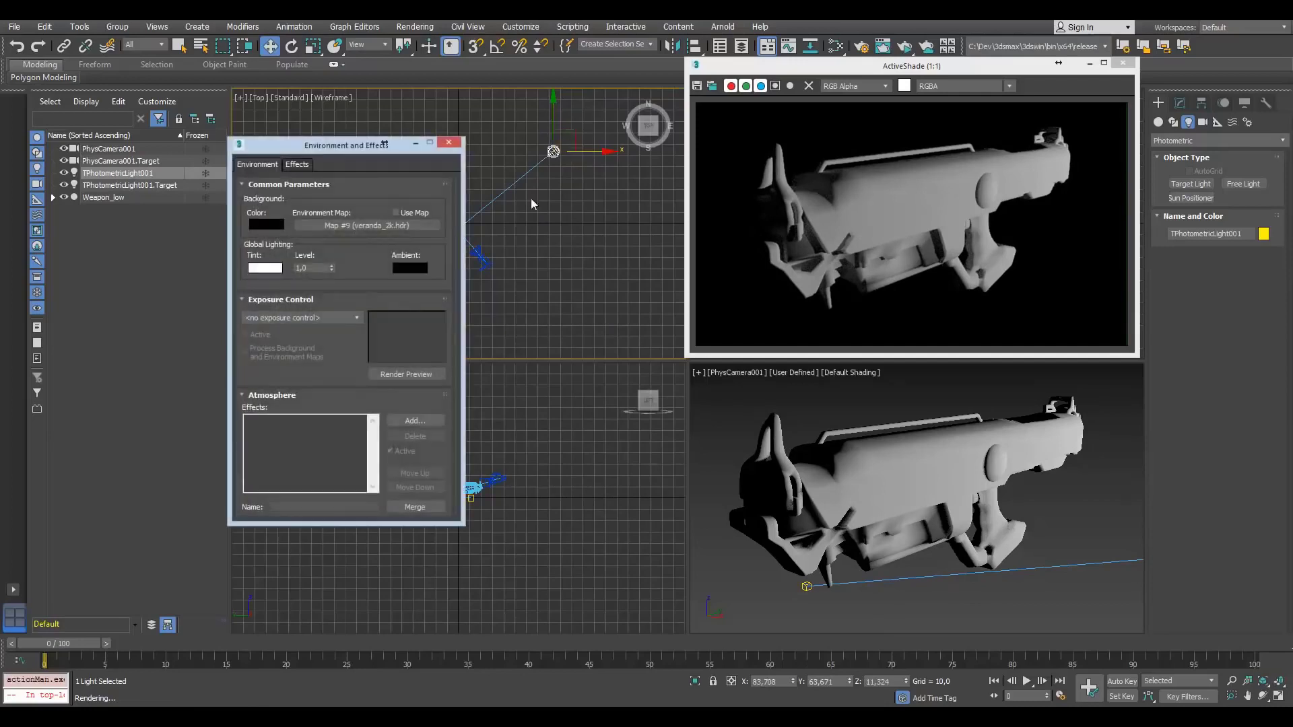
click(270, 224)
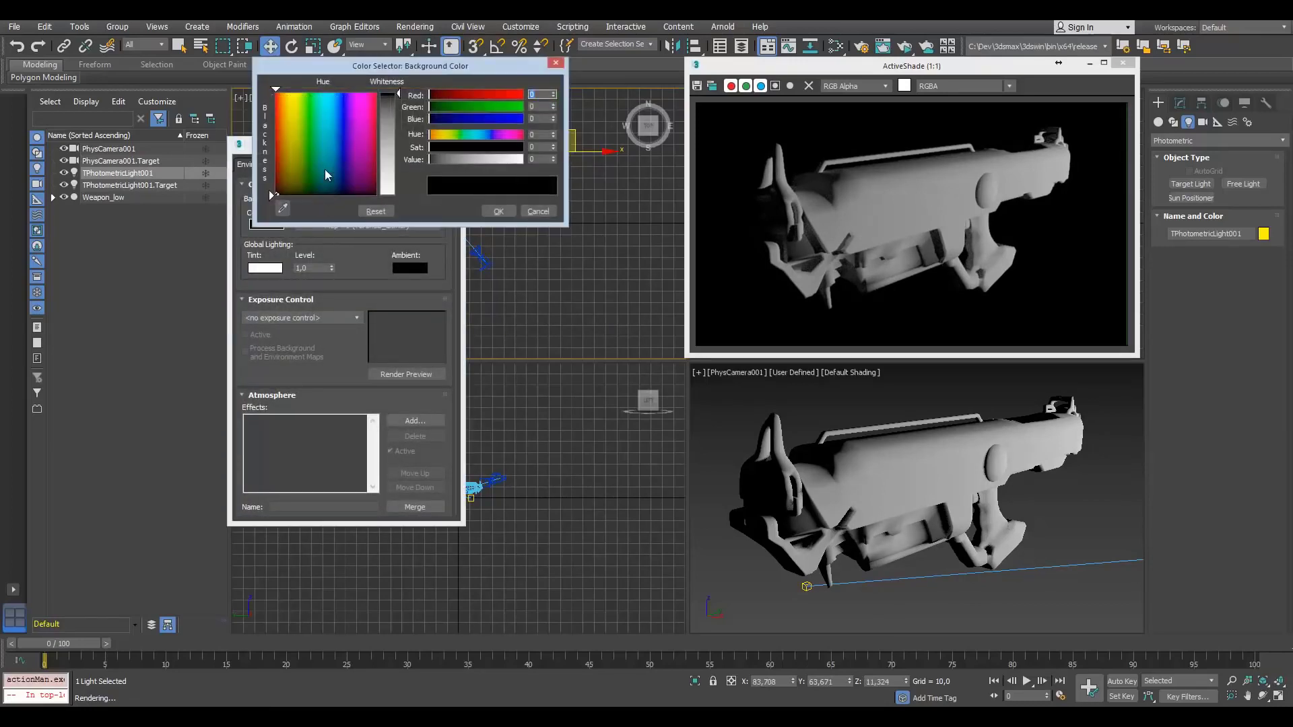
drag(324, 168, 335, 168)
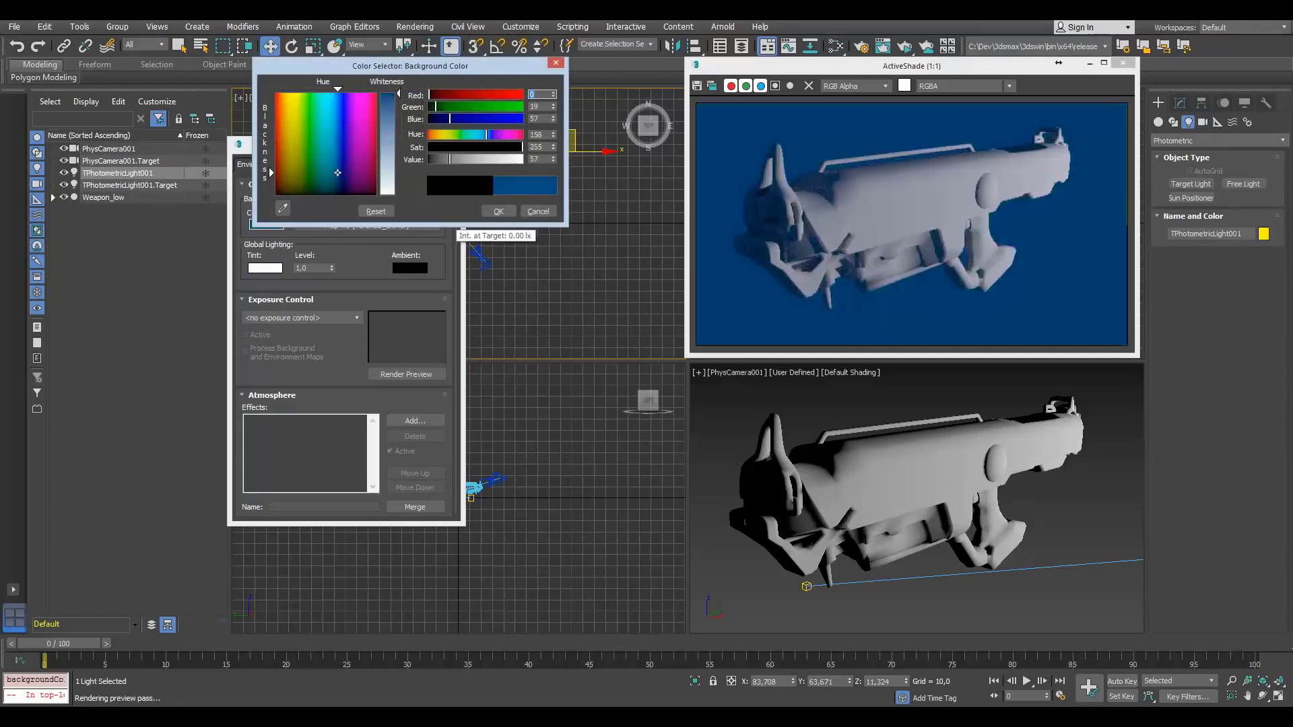
click(332, 167)
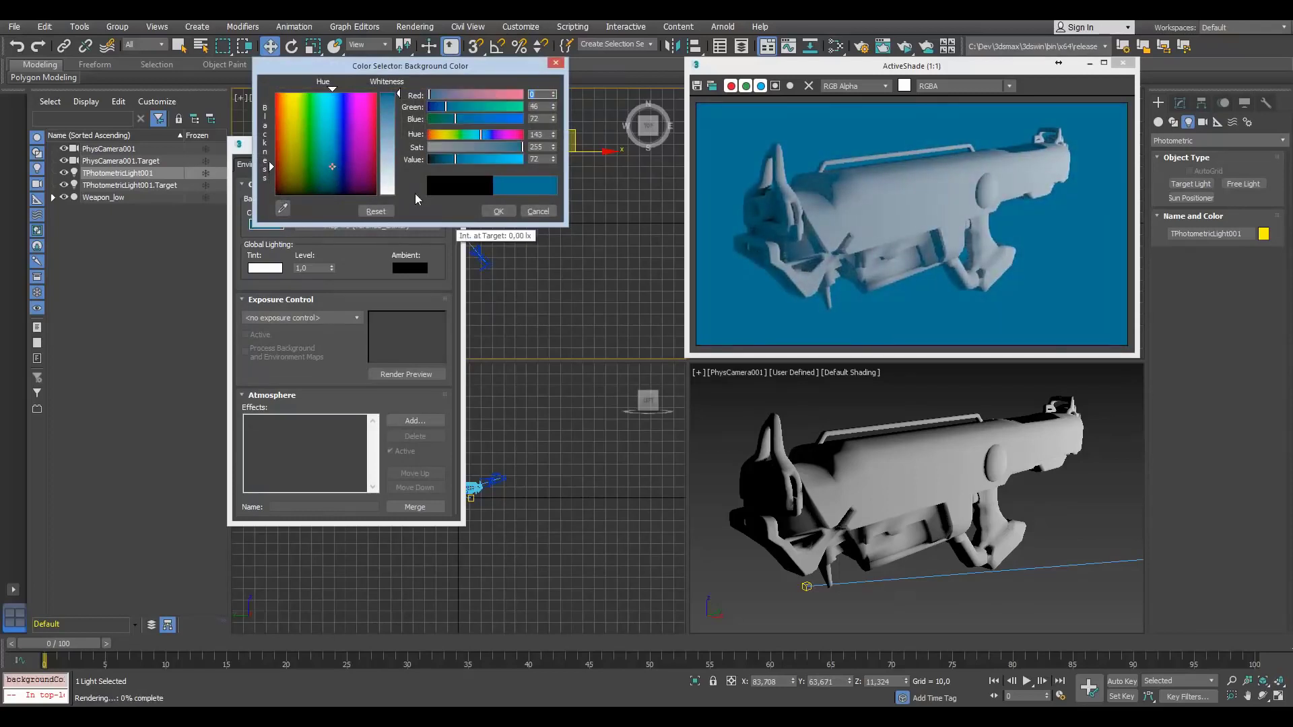
click(500, 212)
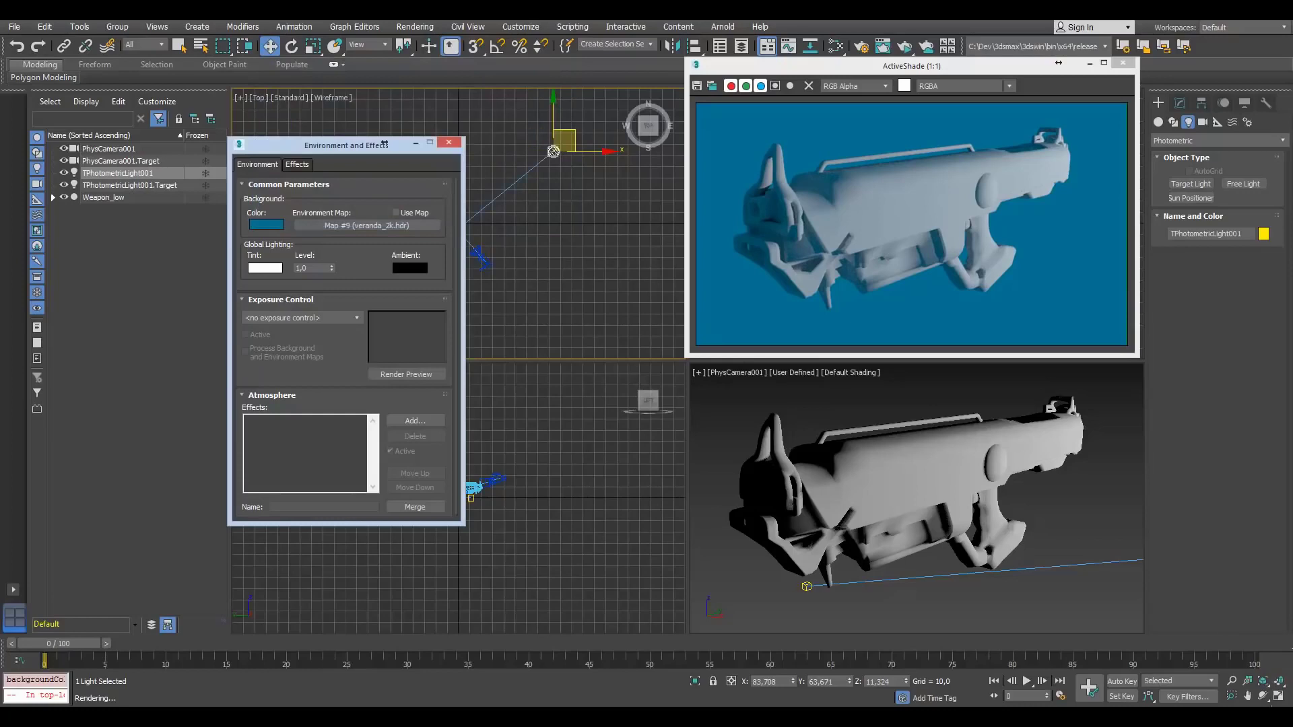
click(1263, 697)
drag(882, 497, 918, 491)
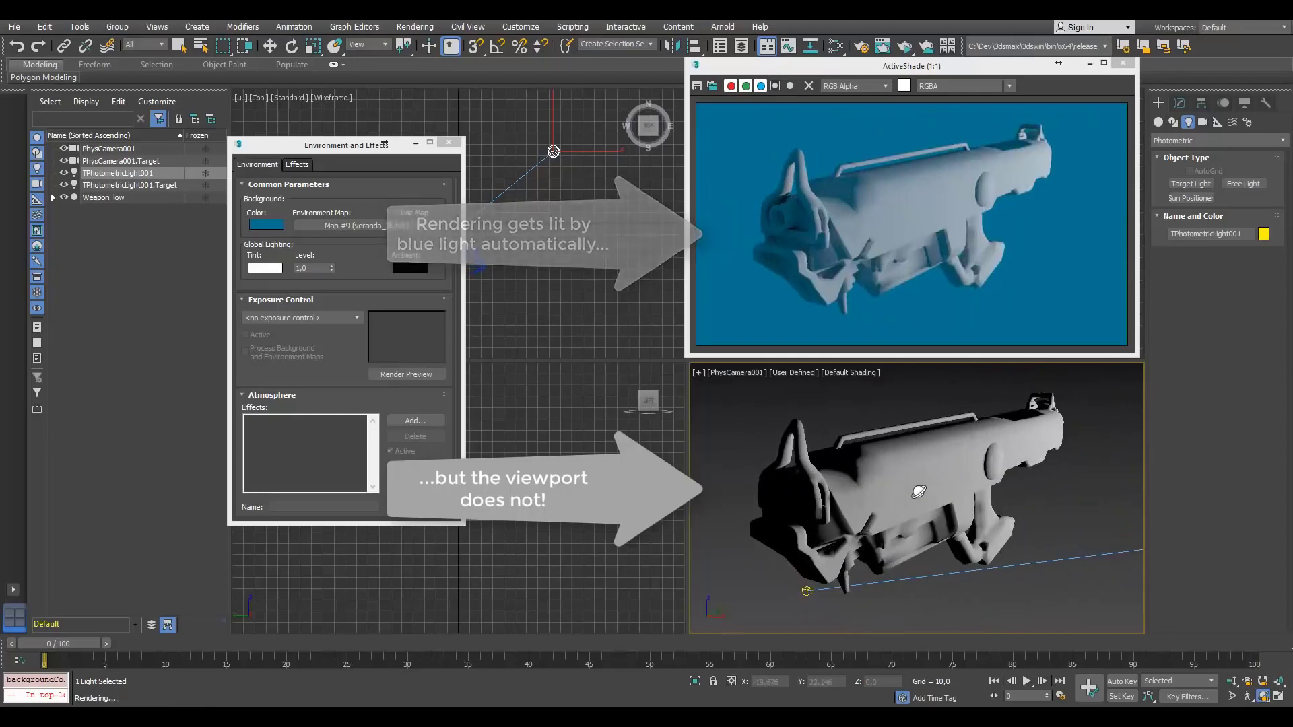
click(448, 142)
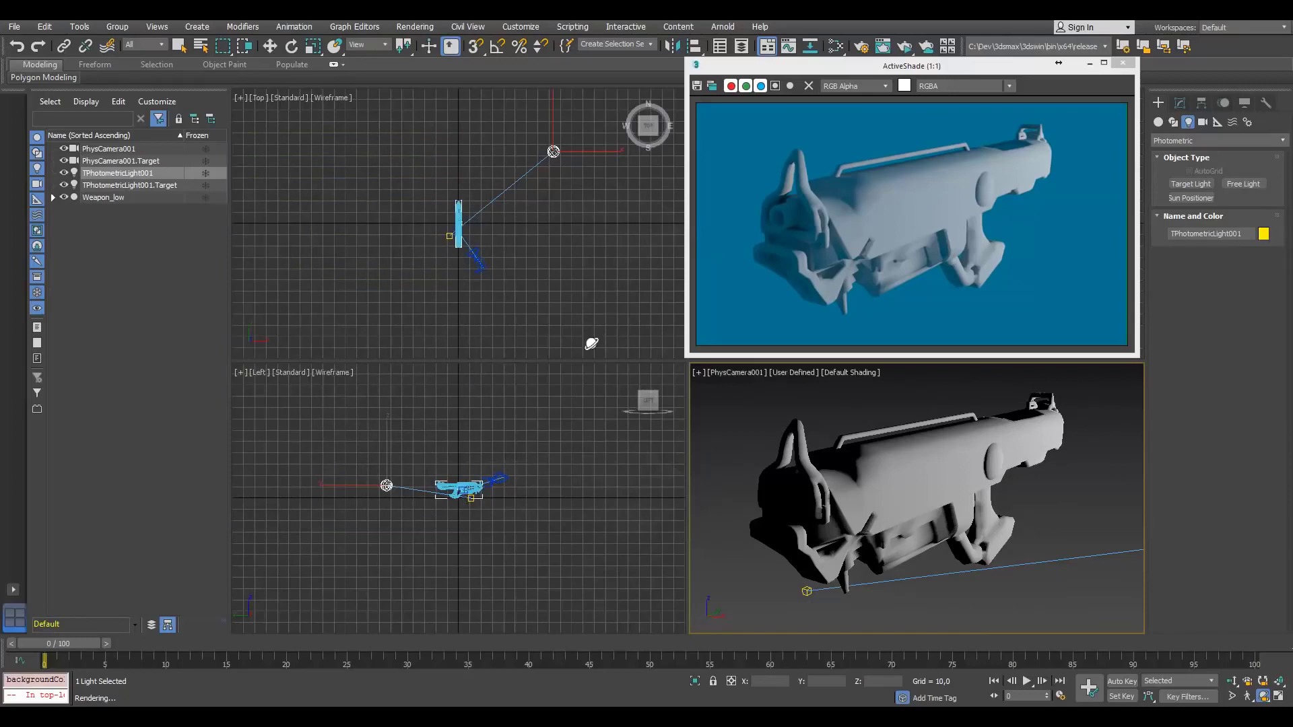
Set the camera viewport's background to Environment Background and check the weapon's lighting from several angles
drag(872, 484, 859, 467)
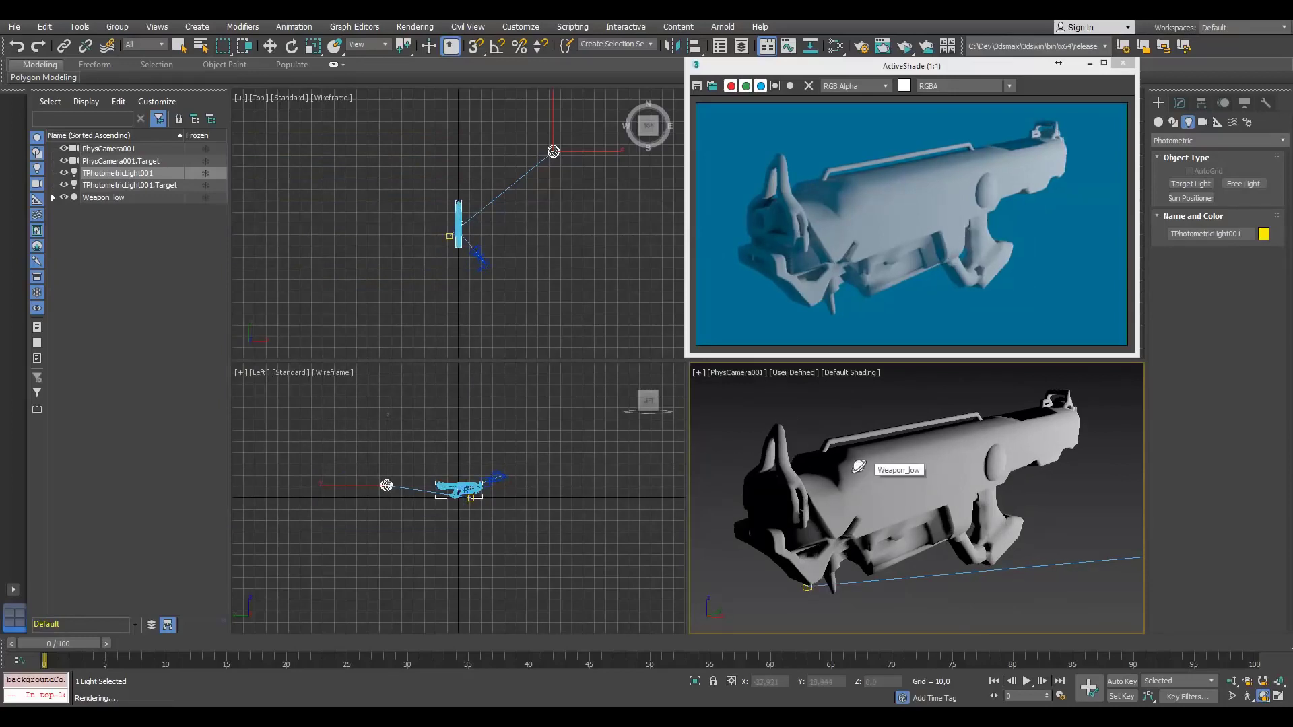
click(854, 373)
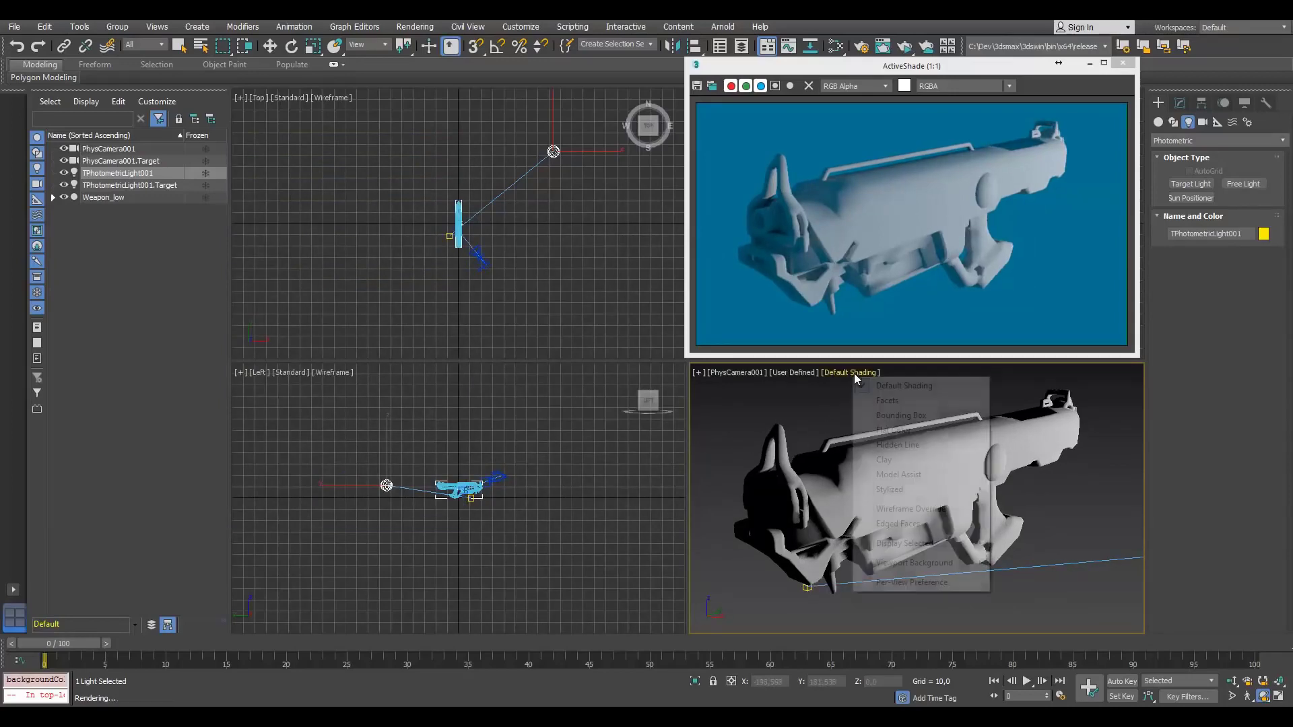
mouse_move(892, 564)
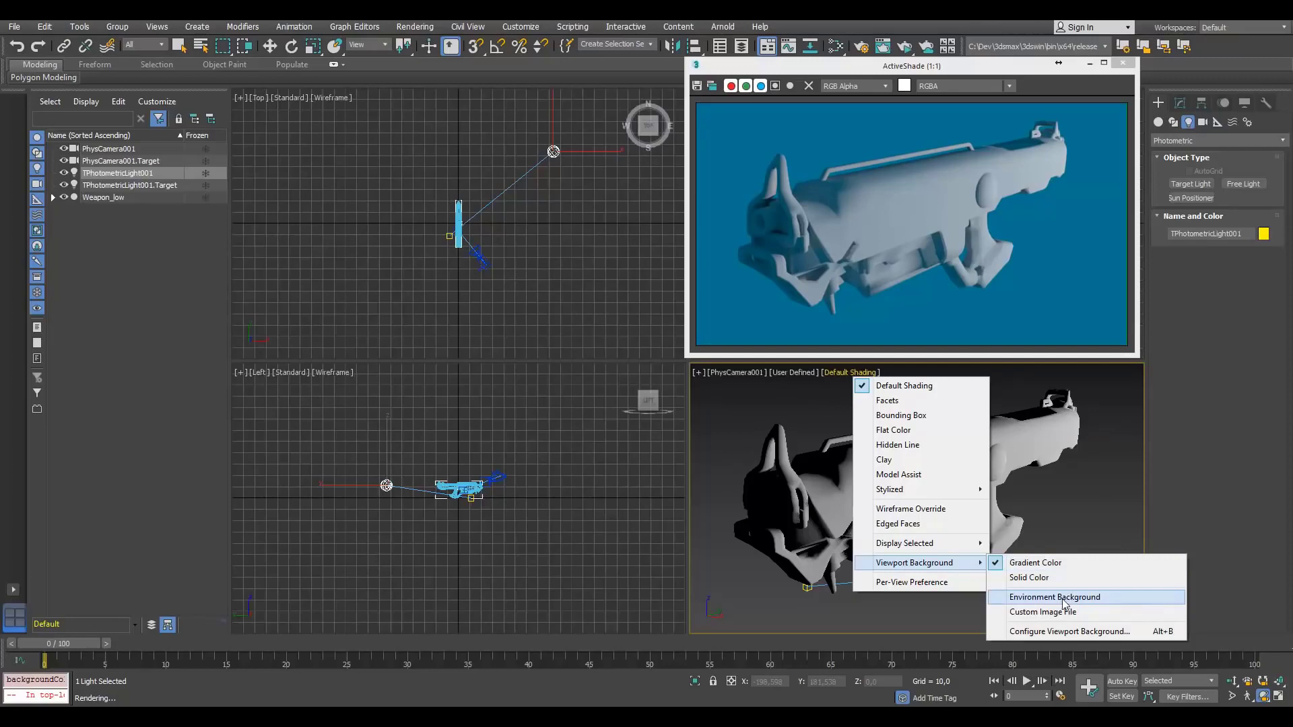
click(1064, 598)
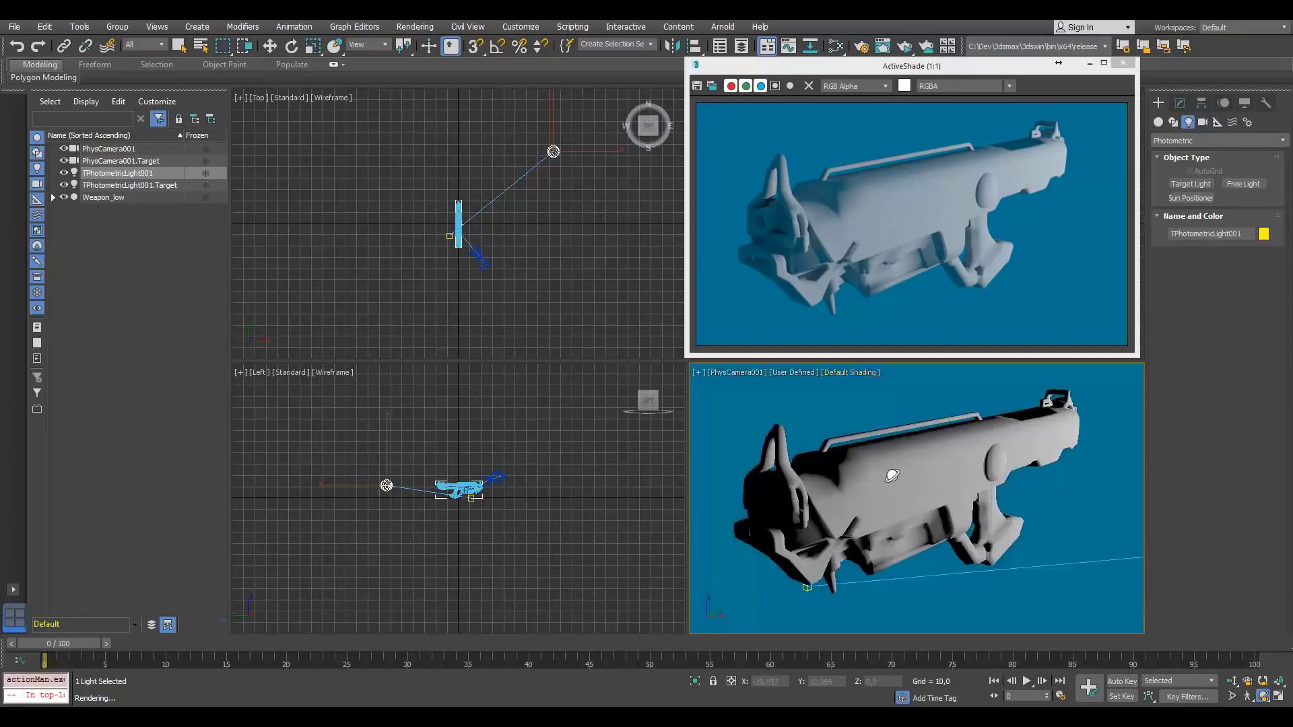
alt+middle_drag(893, 475, 961, 342)
mouse_move(880, 512)
alt+middle_down()
mouse_move(1001, 505)
mouse_move(876, 505)
alt+middle_up()
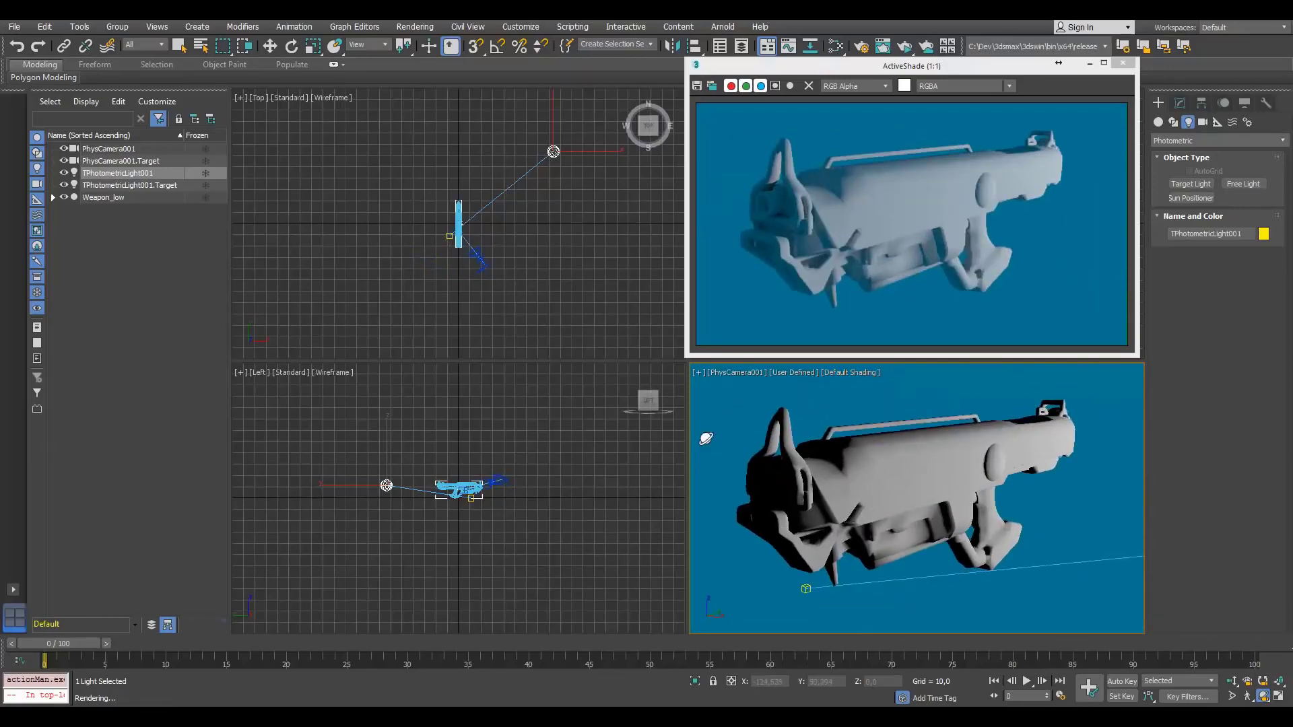
alt+middle_drag(917, 475, 855, 477)
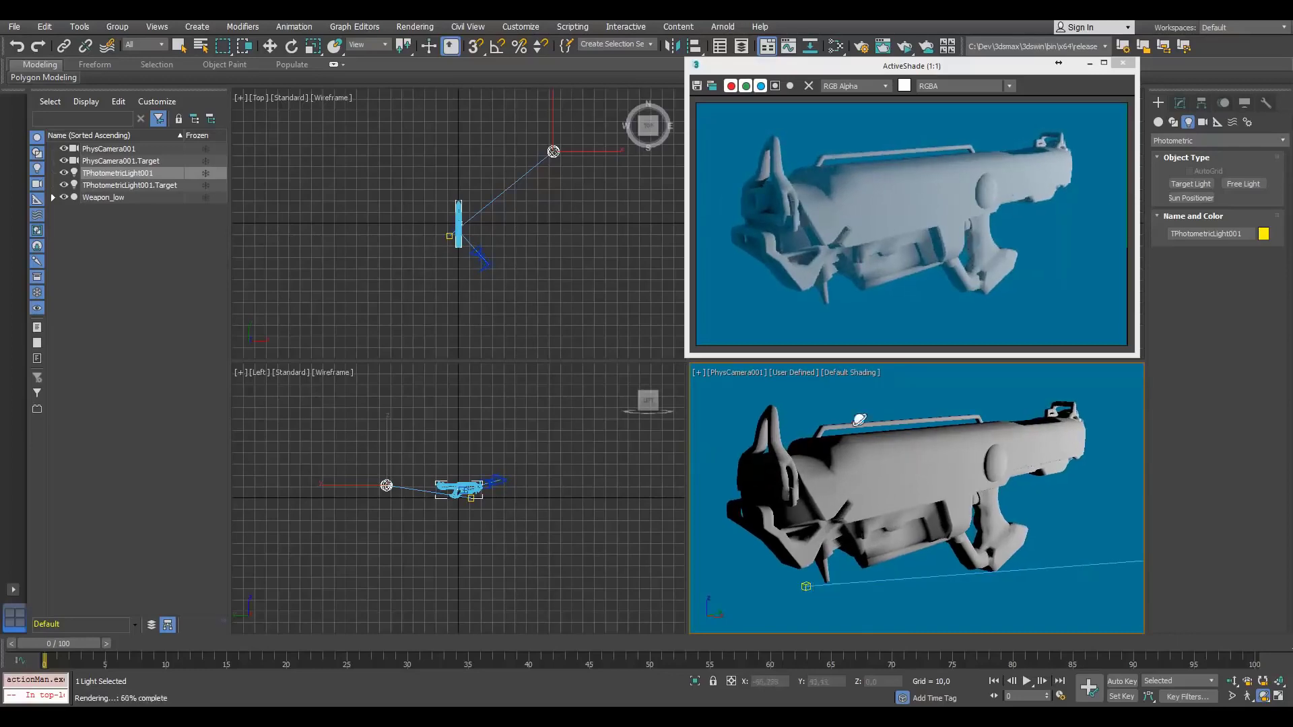
Place a standard Skylight beside the weapon in the Top view and make it use the scene environment
click(1189, 138)
click(1161, 166)
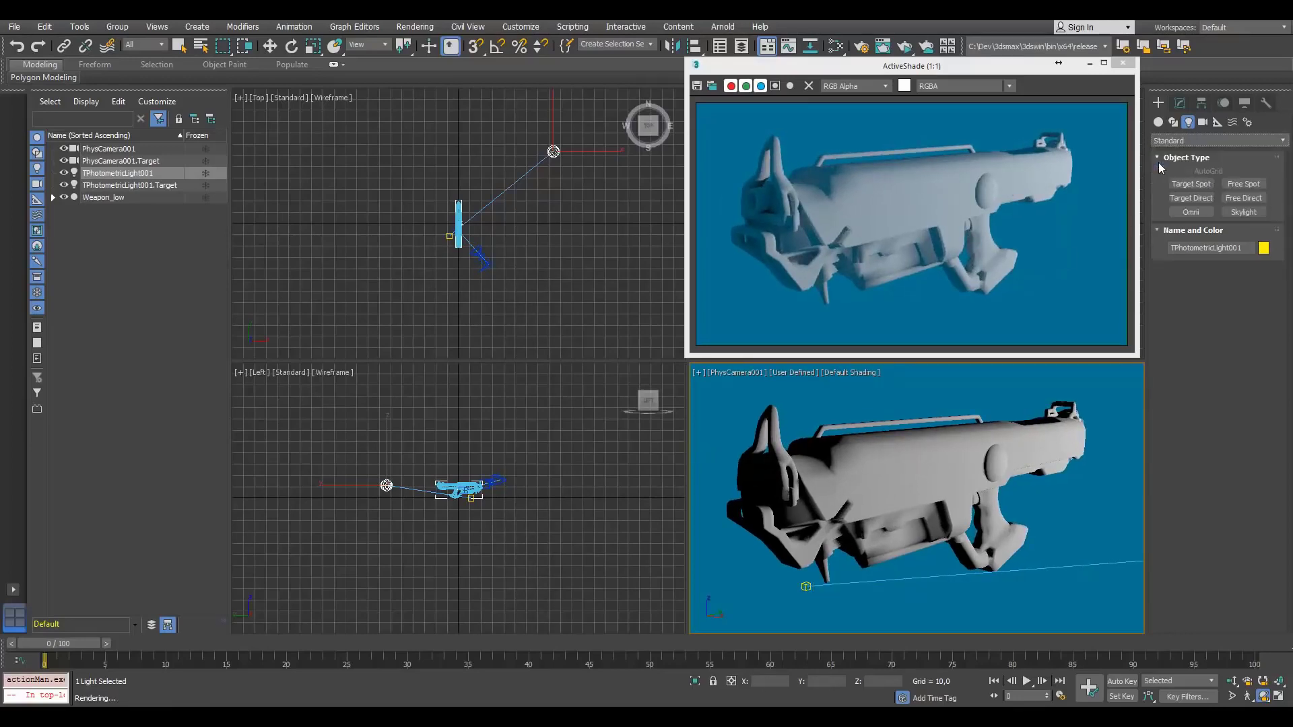
click(1245, 212)
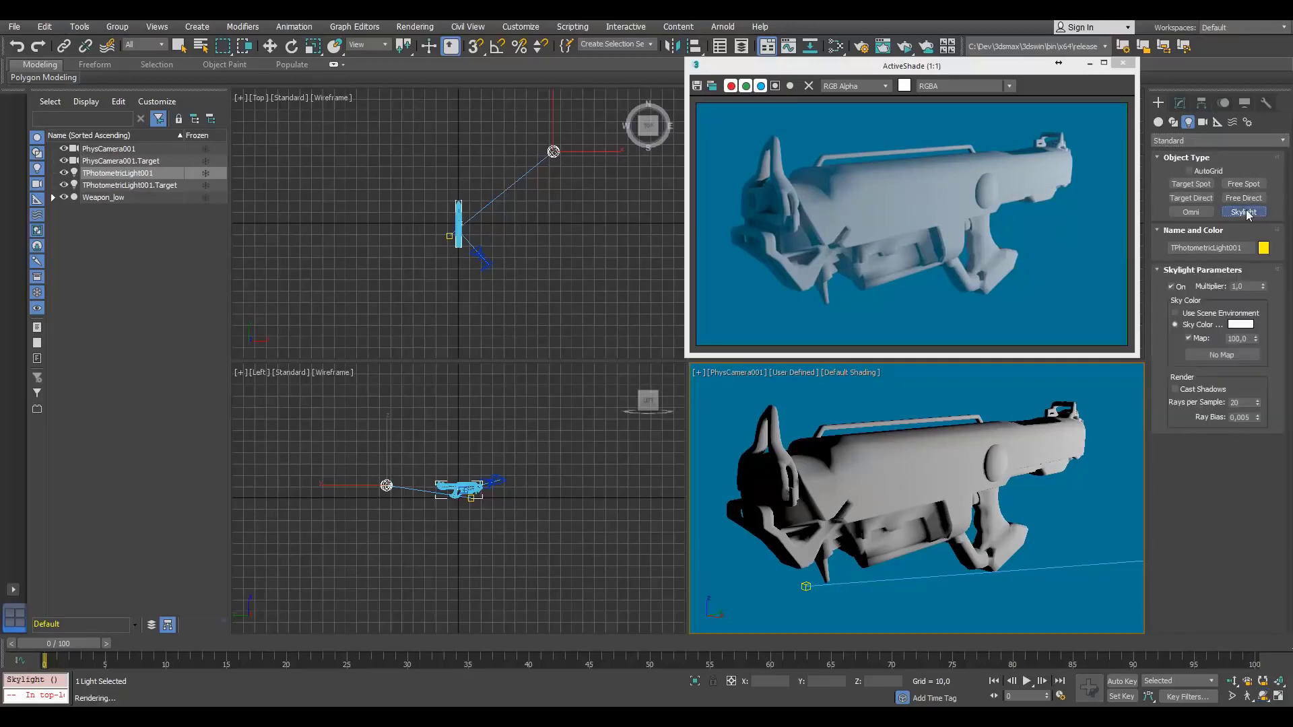
click(533, 286)
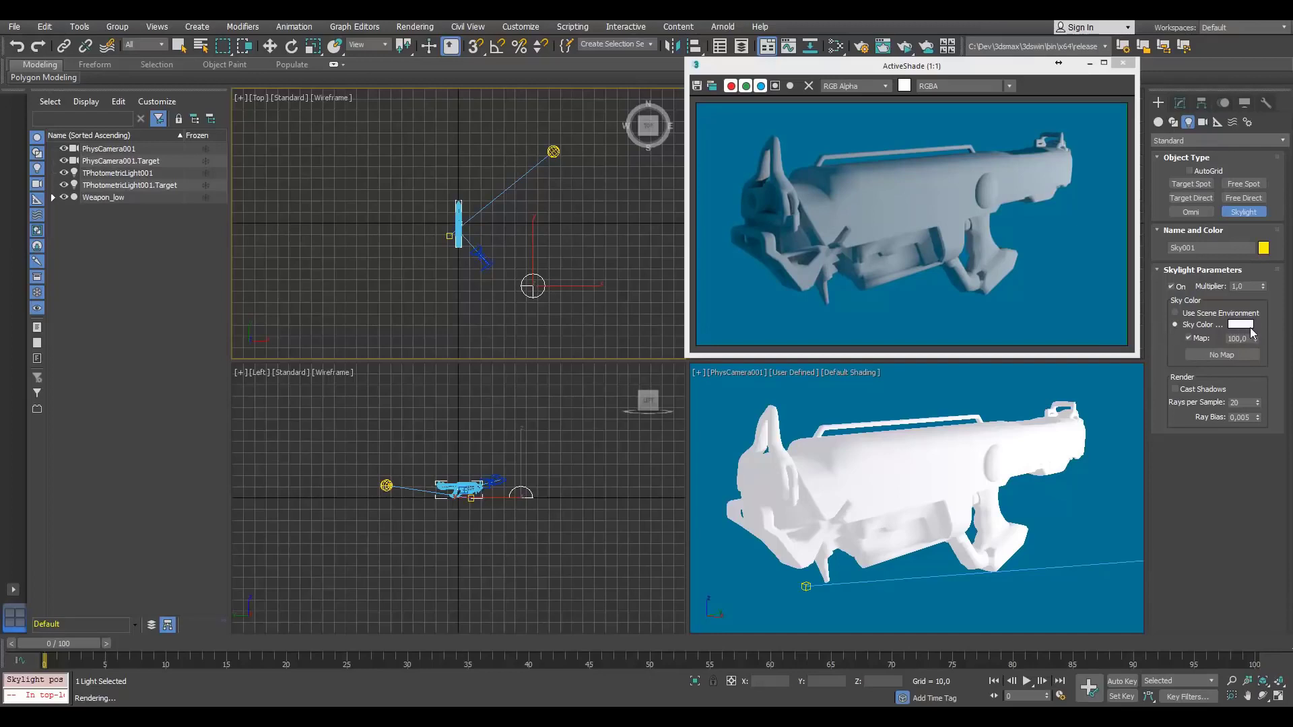
click(1174, 313)
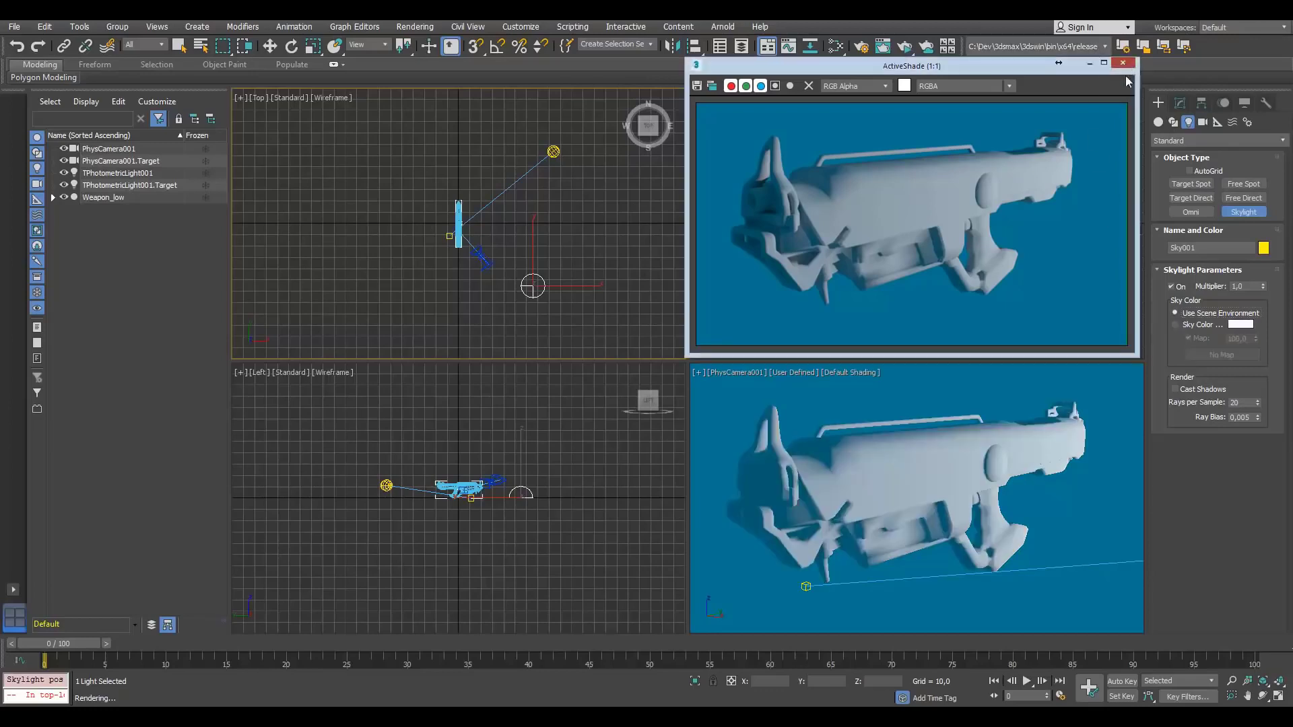
Close the ActiveShade render and orbit the camera around the weapon to examine the skylight's effect in the viewport
click(1123, 63)
click(1264, 695)
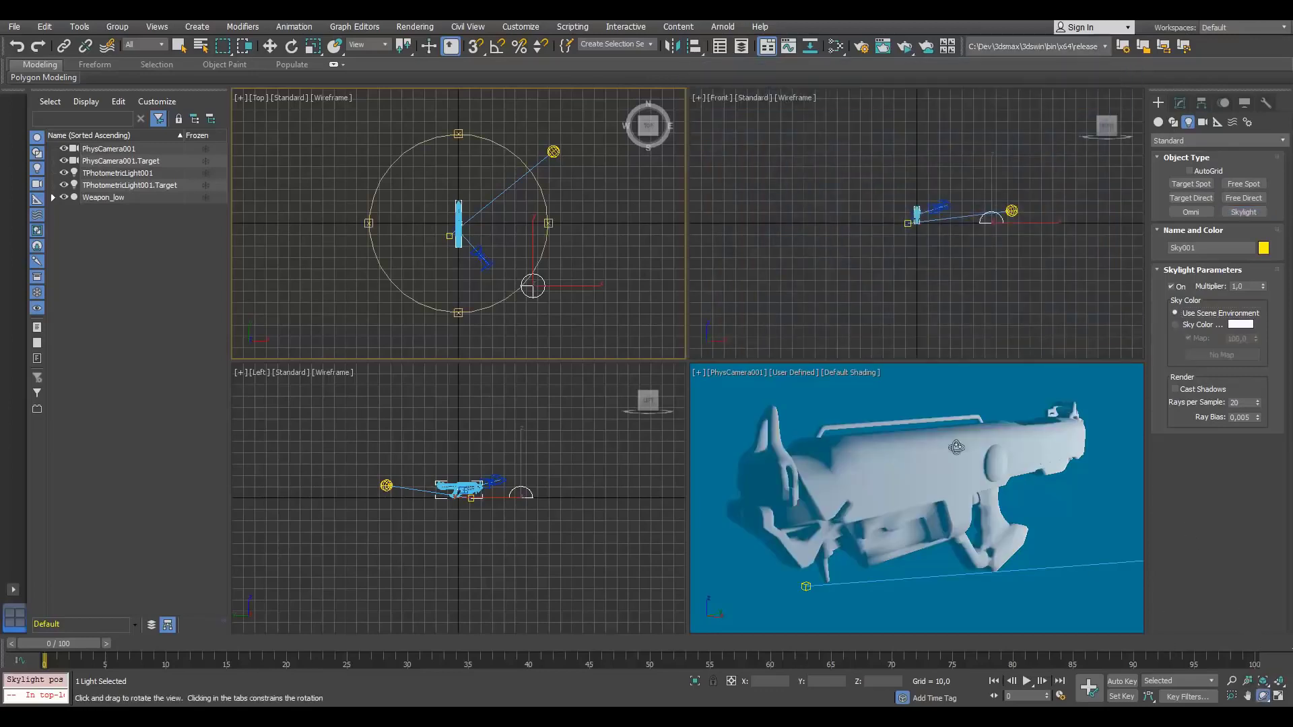
drag(881, 440, 898, 436)
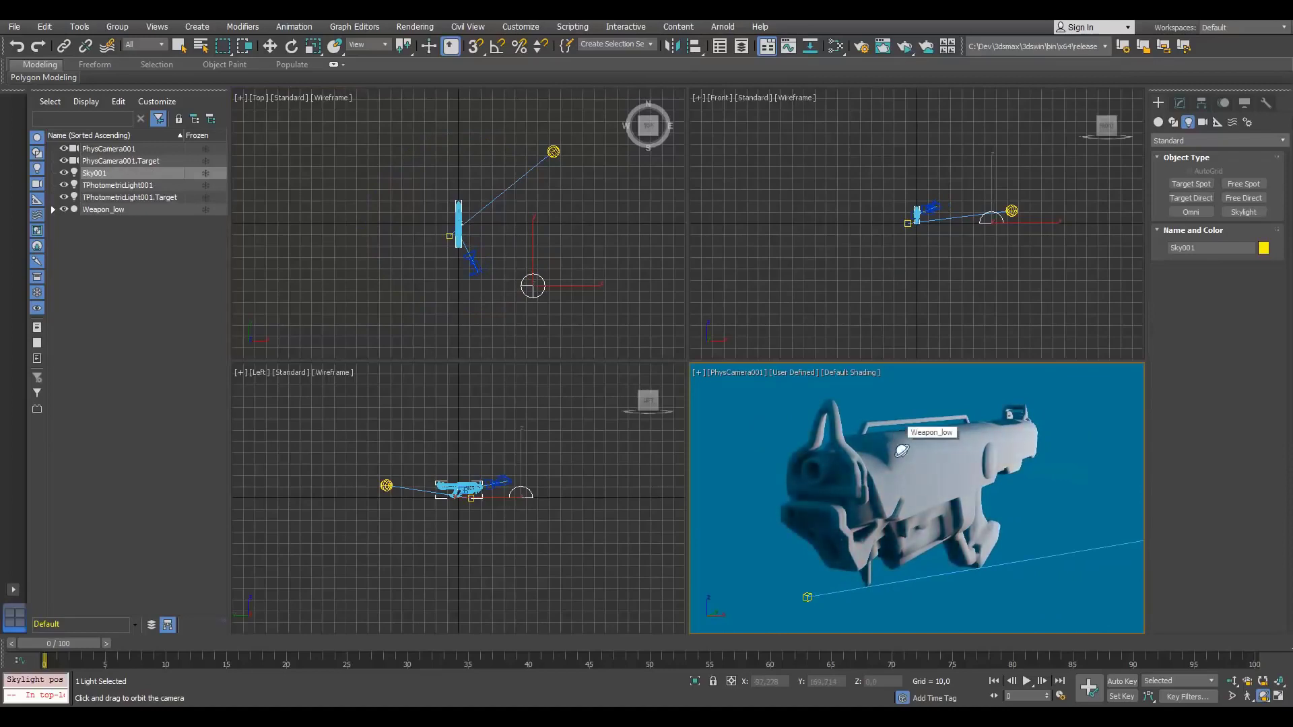
drag(902, 450, 929, 472)
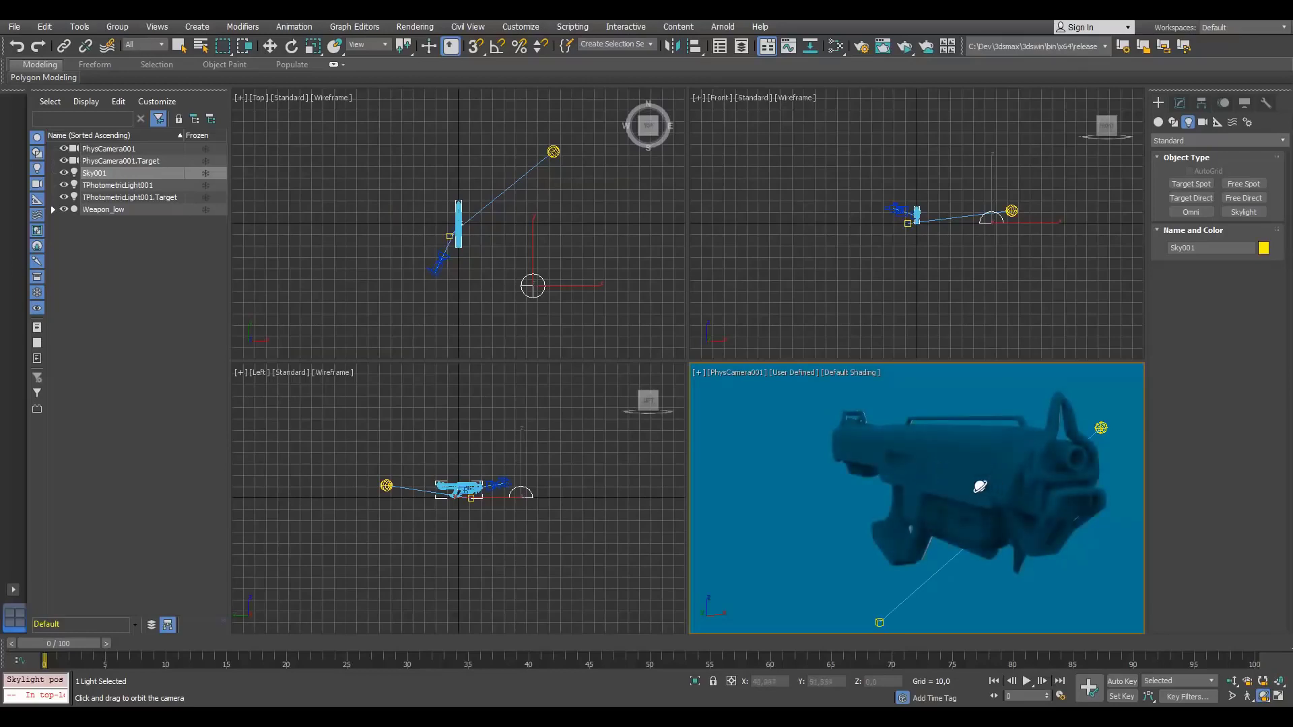
drag(973, 482, 888, 485)
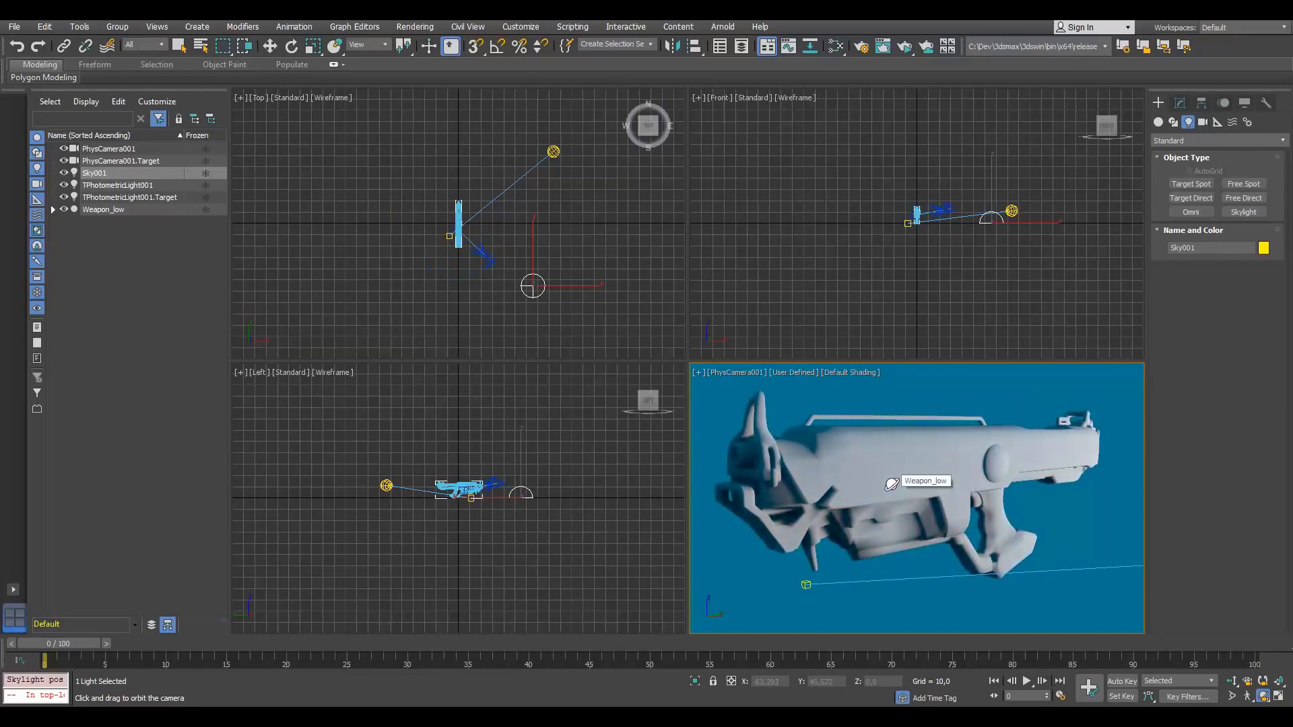
Restart the ActiveShade render and orbit the camera to compare its lighting with the viewport
click(908, 45)
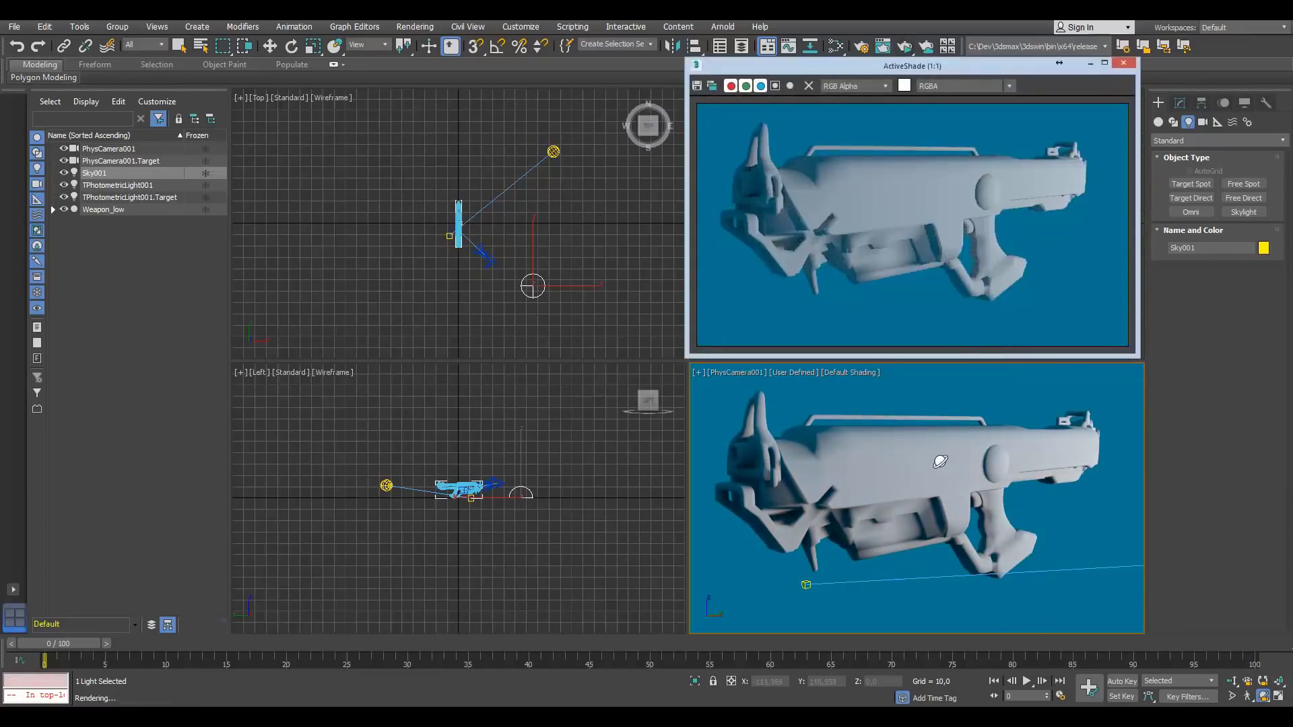
mouse_move(938, 453)
alt+middle_down()
mouse_move(936, 480)
mouse_move(949, 463)
alt+middle_up()
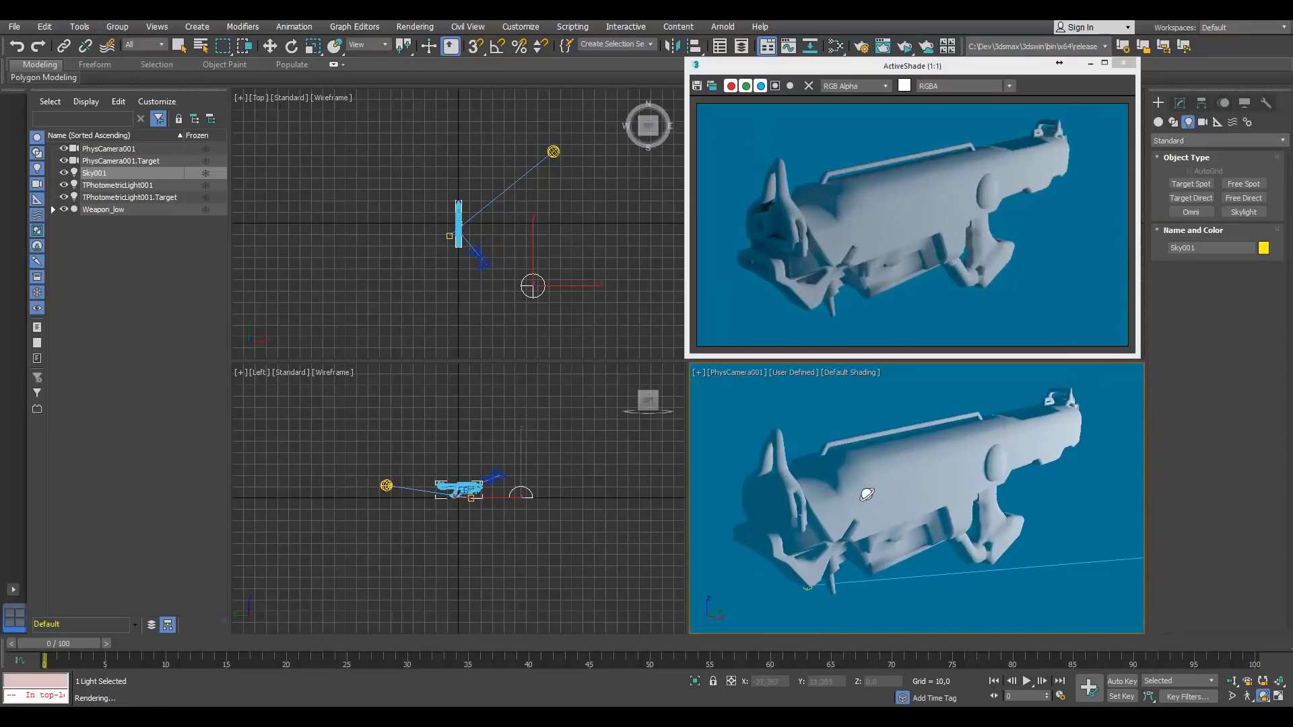
alt+middle_drag(866, 491, 1106, 479)
alt+middle_drag(821, 571, 983, 406)
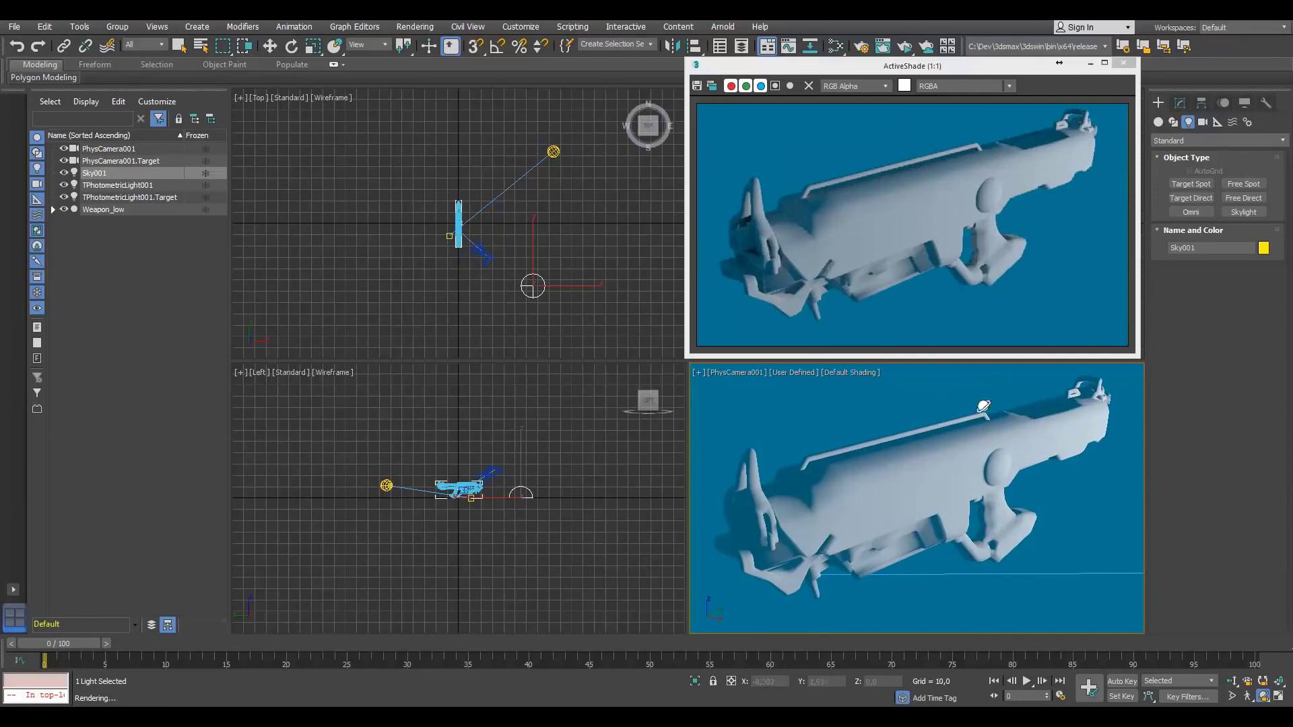
Close the ActiveShade render and enable the veranda_2k.hdr environment map for the scene background
click(1123, 66)
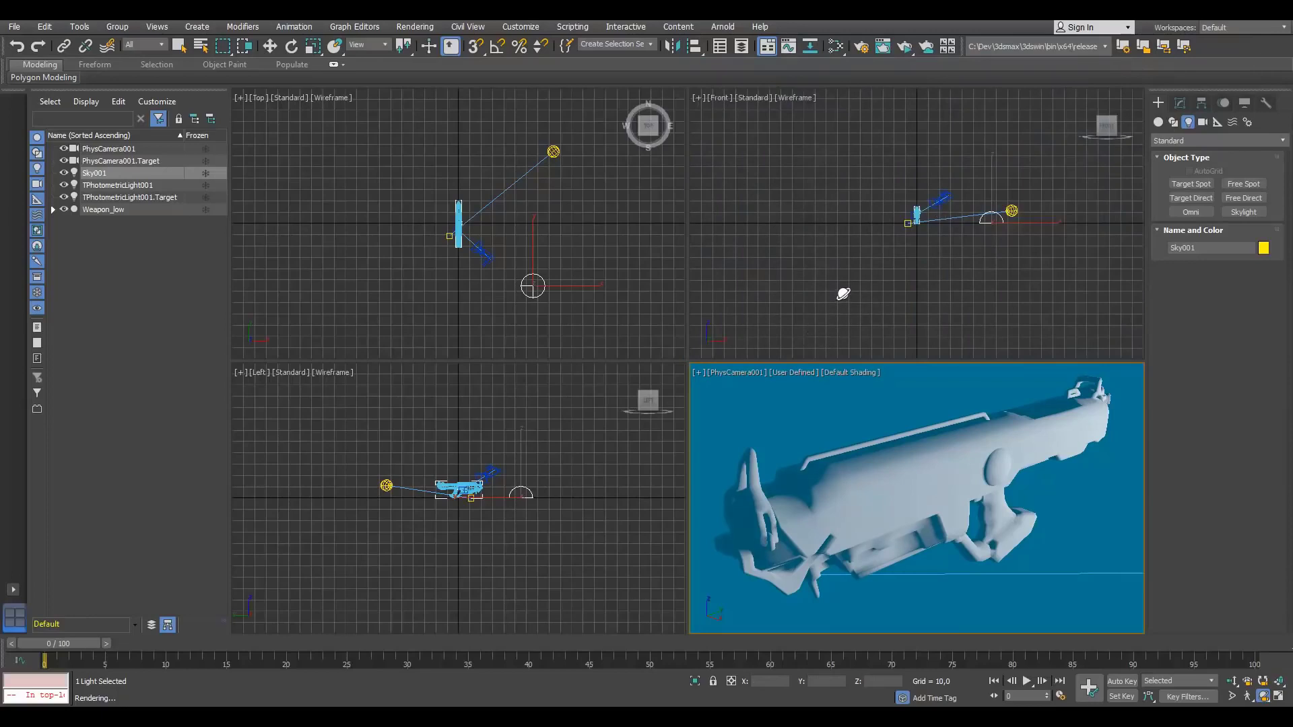
key(8)
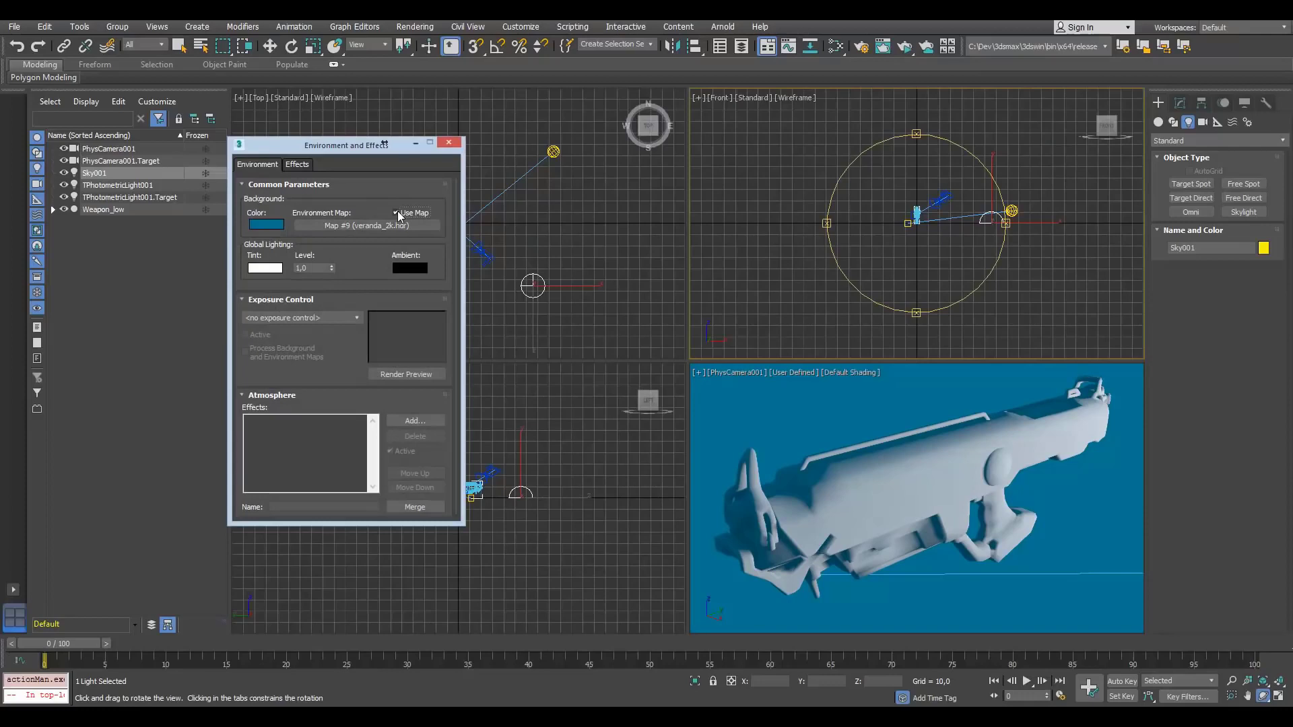
click(397, 213)
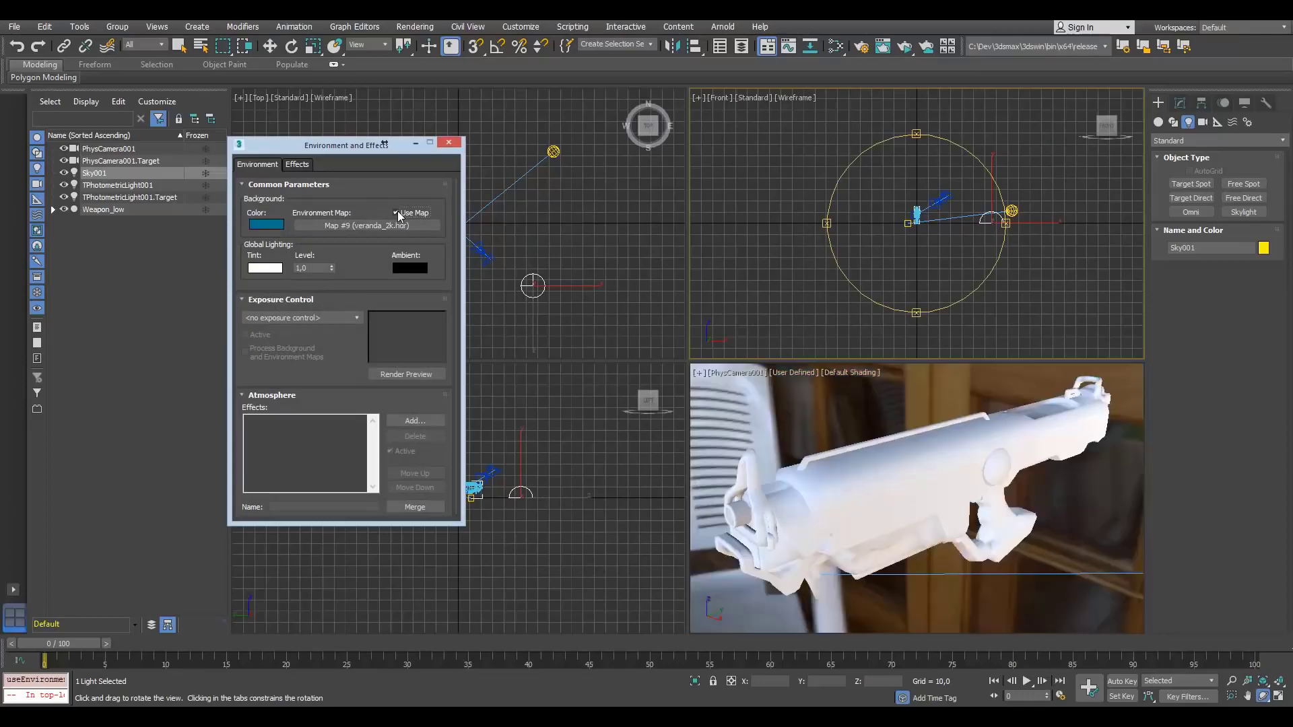
click(448, 143)
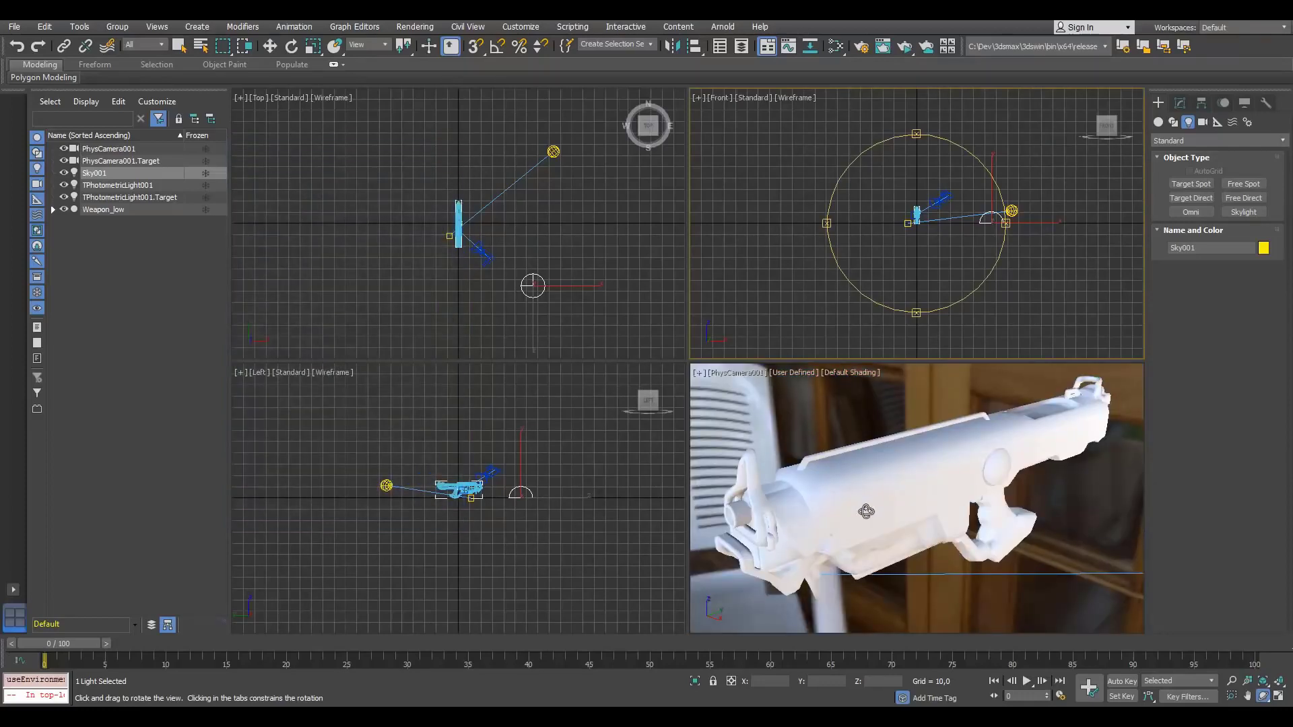
Orbit the camera around the weapon to examine the environment map's lighting and background in the viewport
drag(866, 511, 1000, 498)
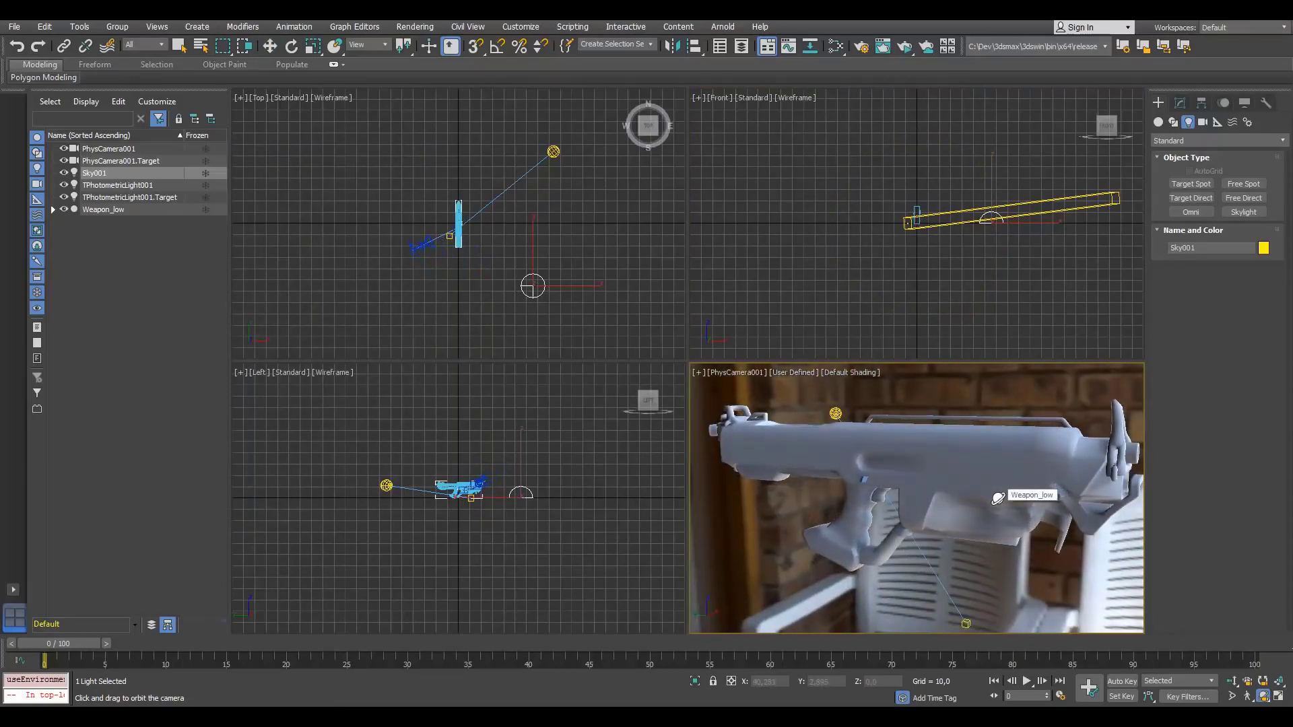
drag(1012, 483, 832, 483)
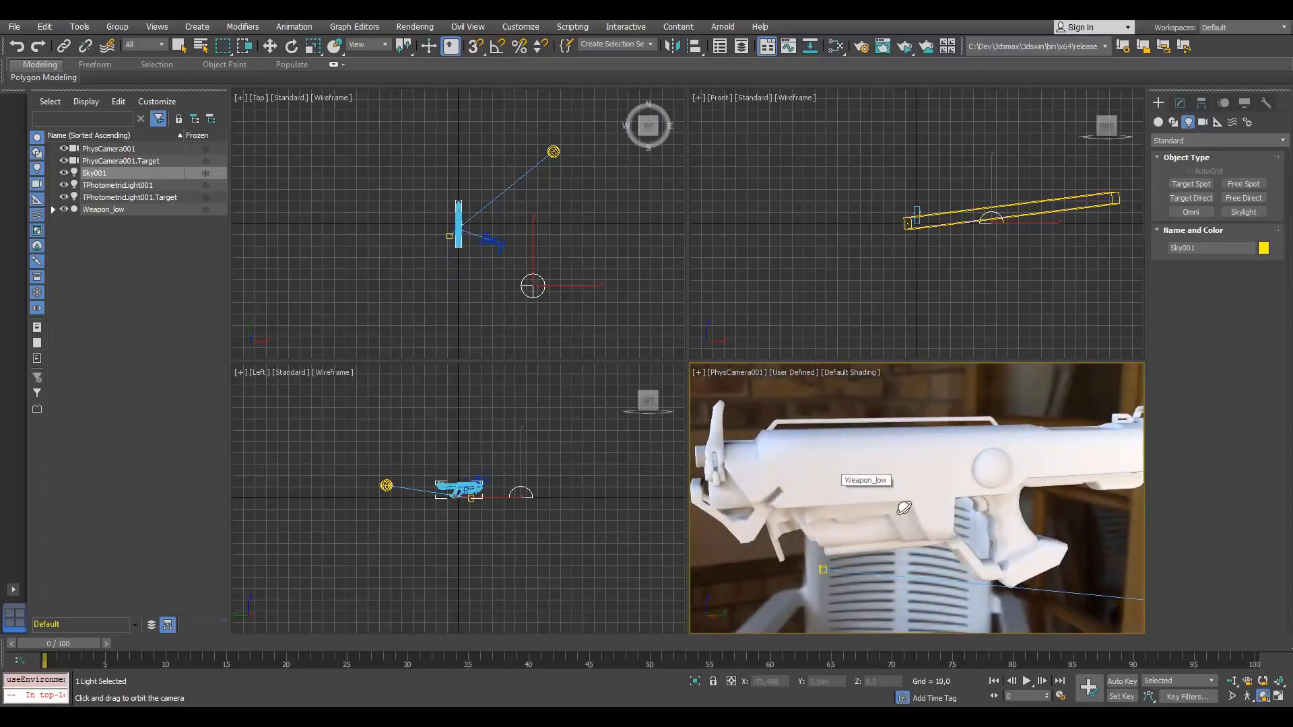
drag(903, 508, 981, 535)
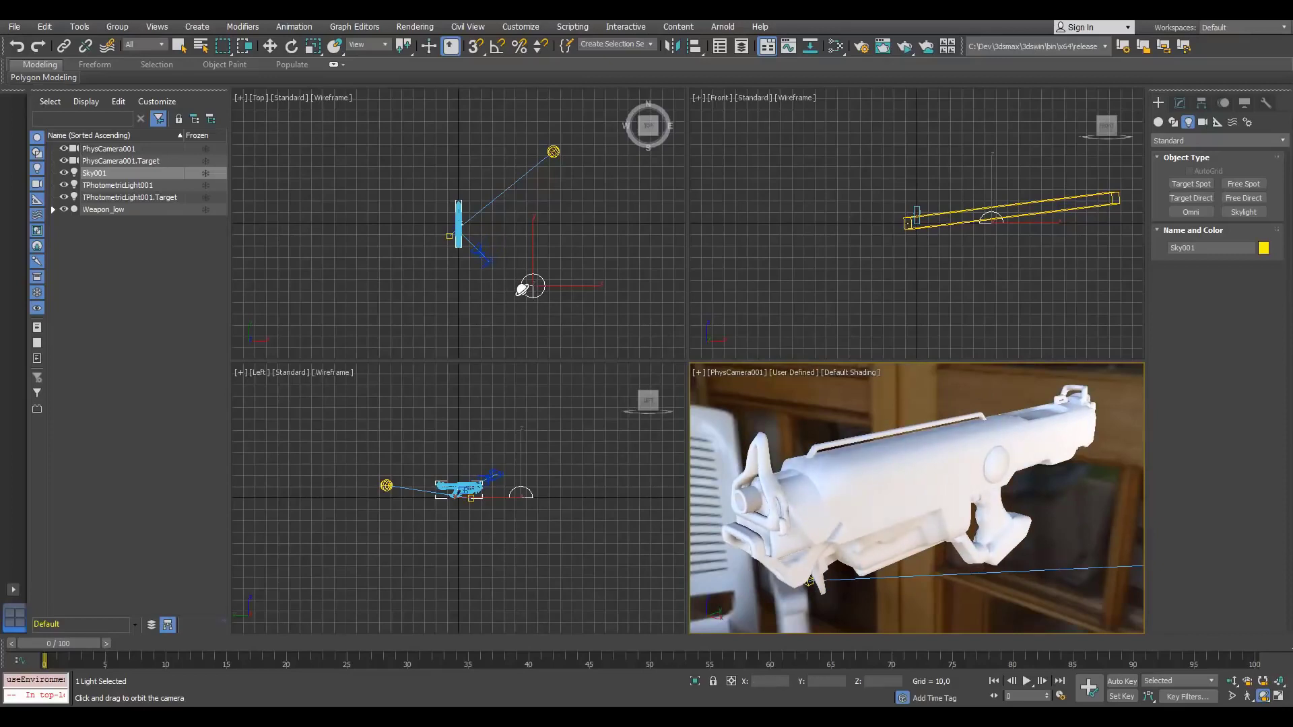
Restart the ActiveShade render and orbit the camera slightly to compare its environment lighting with the viewport
click(904, 47)
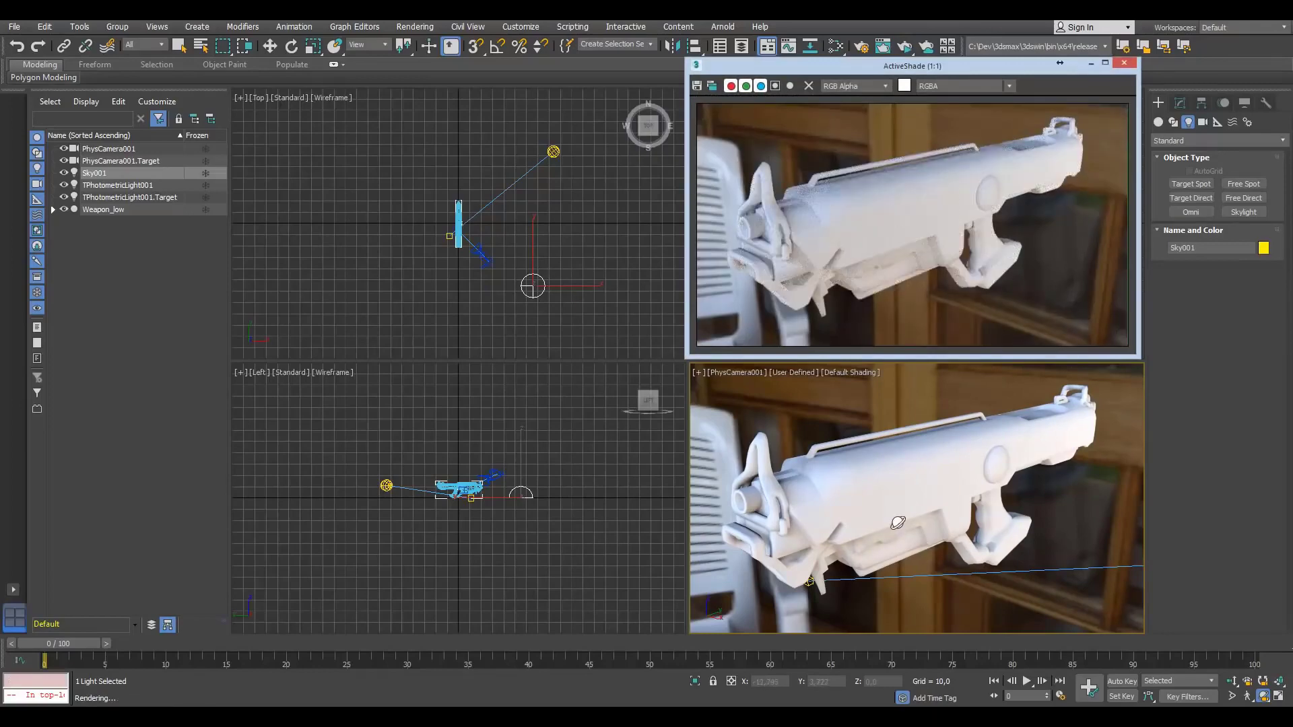
click(898, 488)
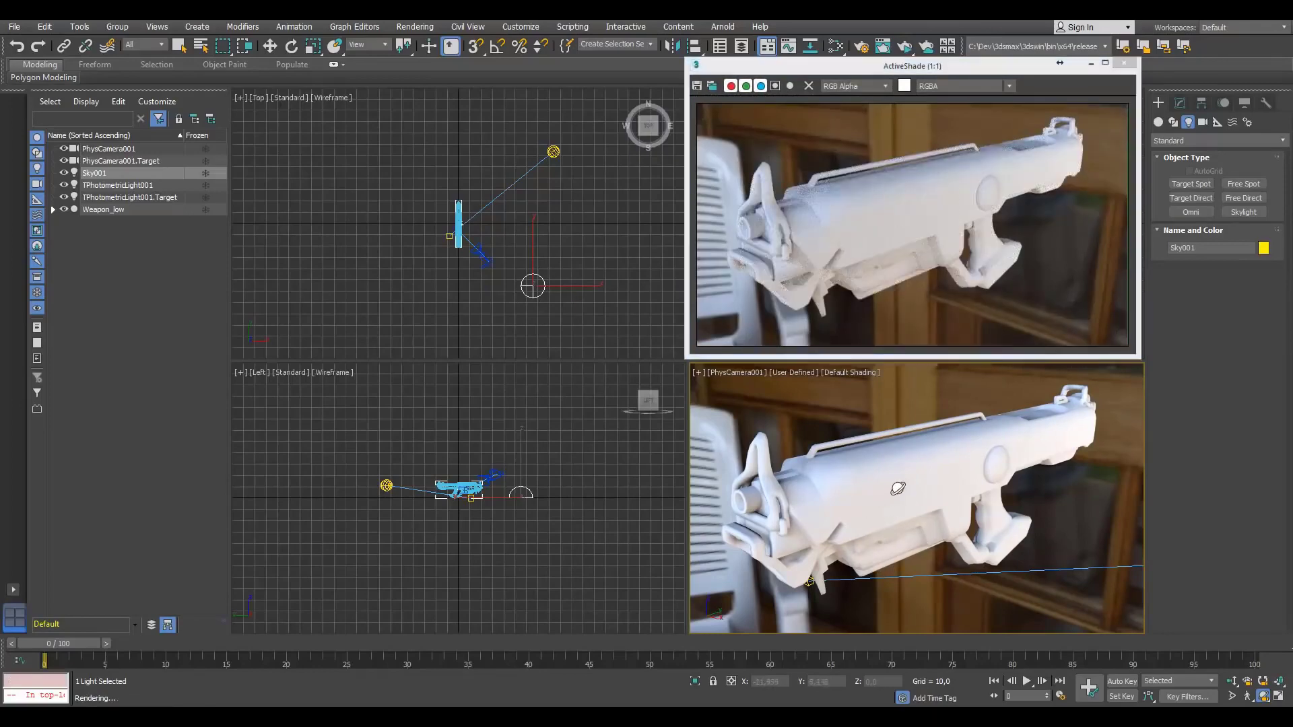
drag(898, 488, 860, 490)
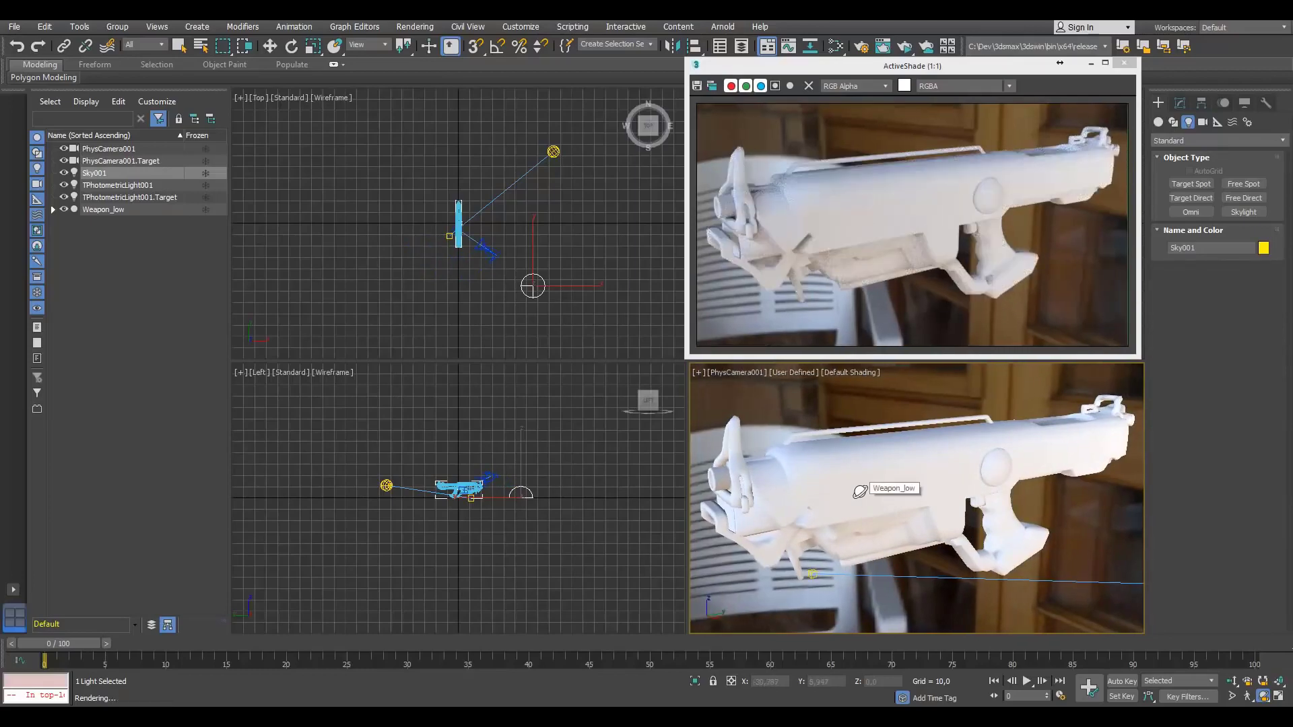
Create a Physical Material in the Slate Material Editor and assign it to the whole weapon, then clear the selection
key(m)
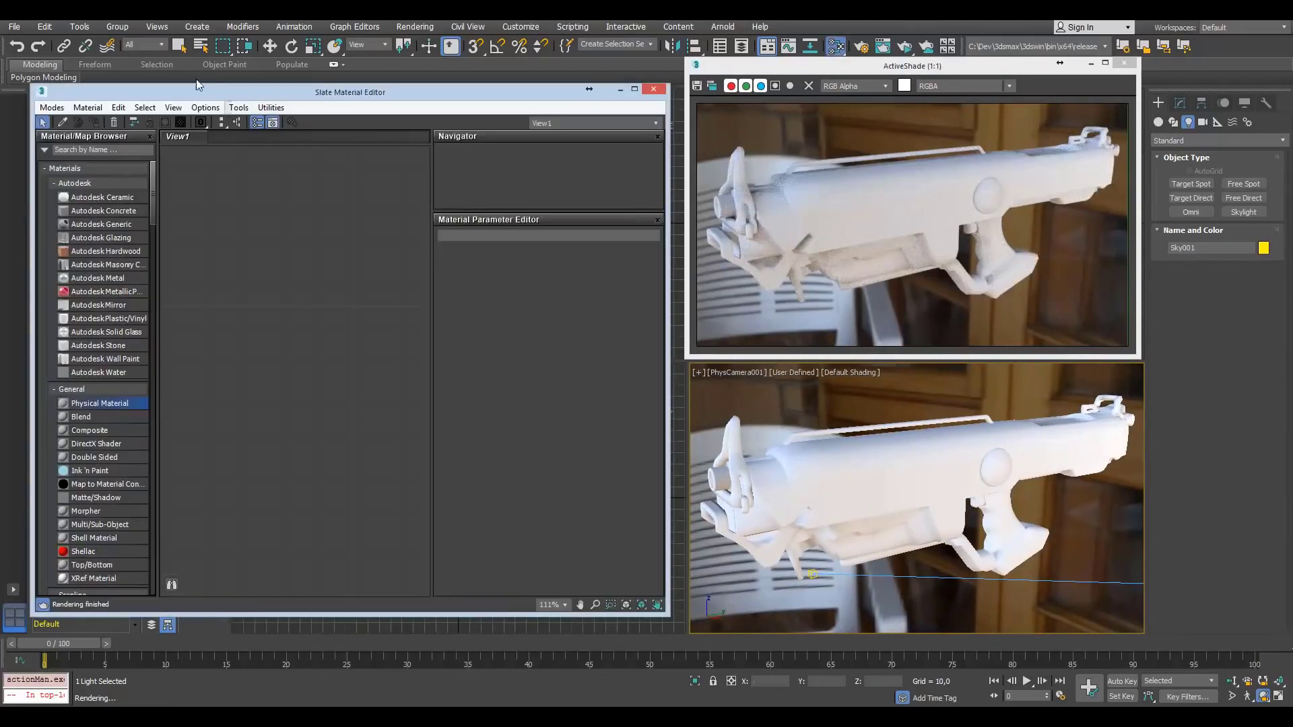
click(183, 46)
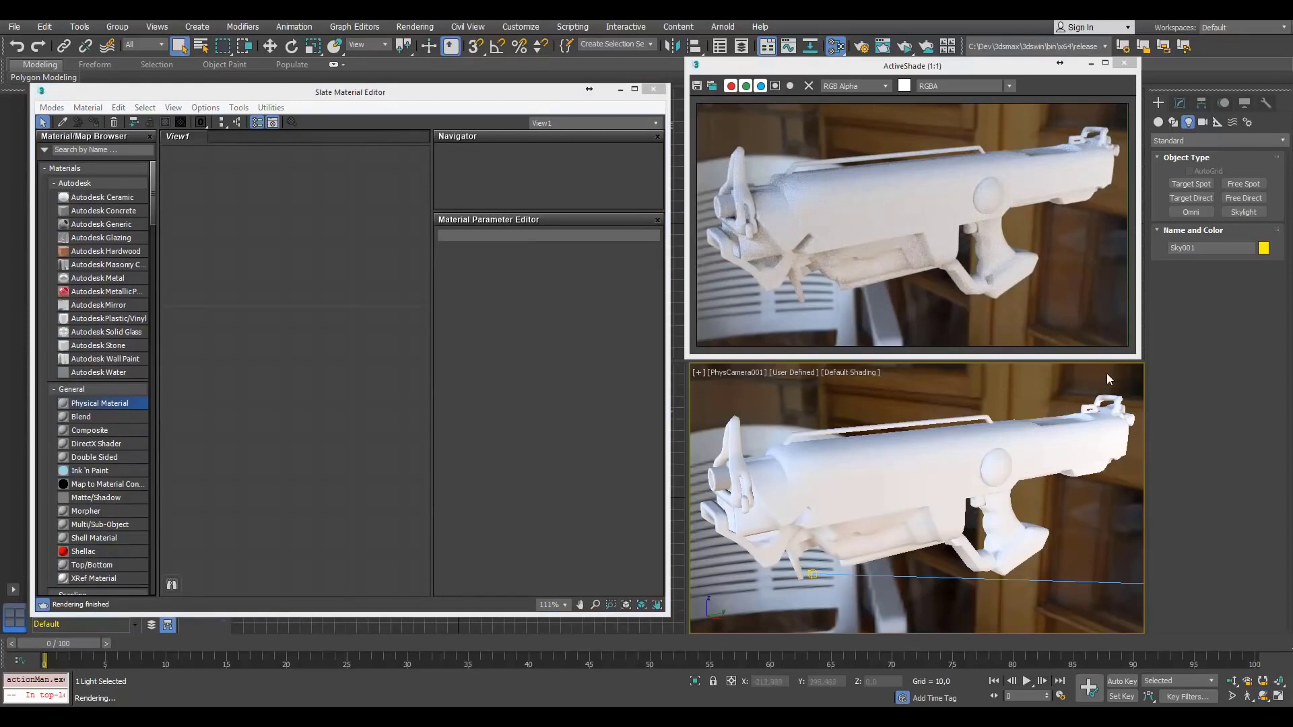
click(729, 563)
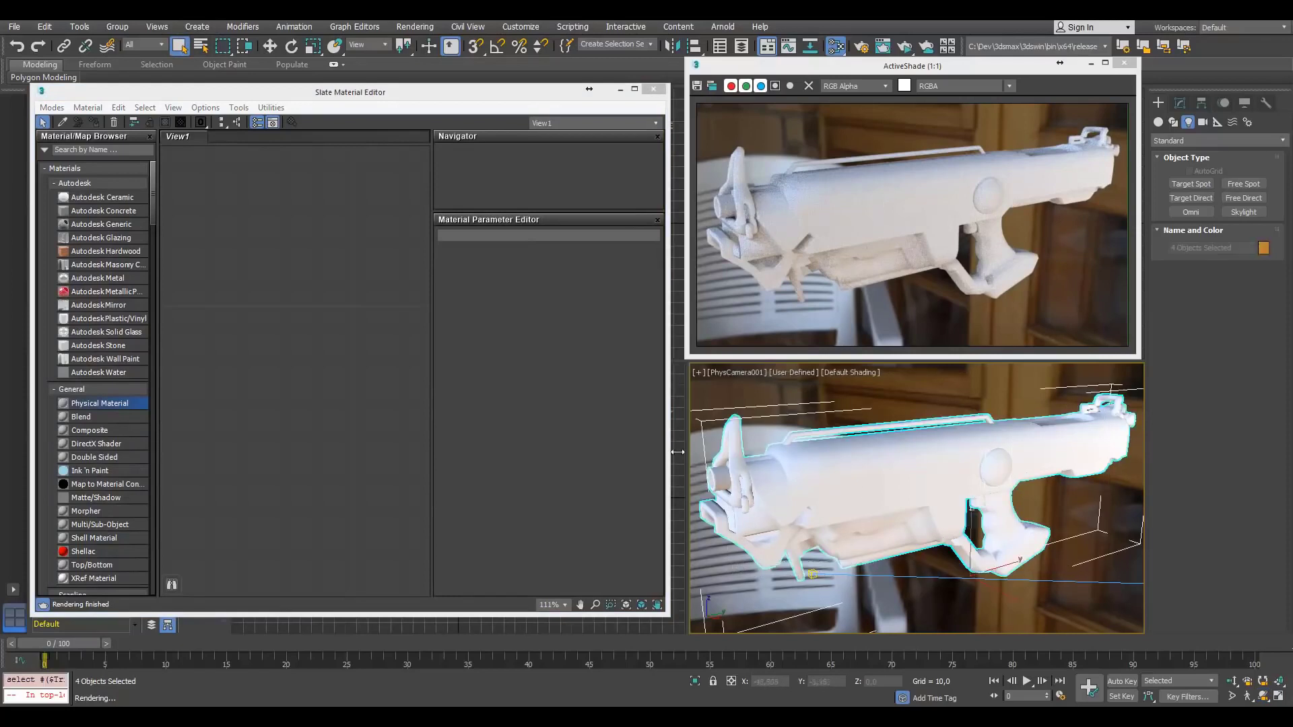
drag(100, 405, 292, 175)
double_click(251, 211)
double_click(292, 174)
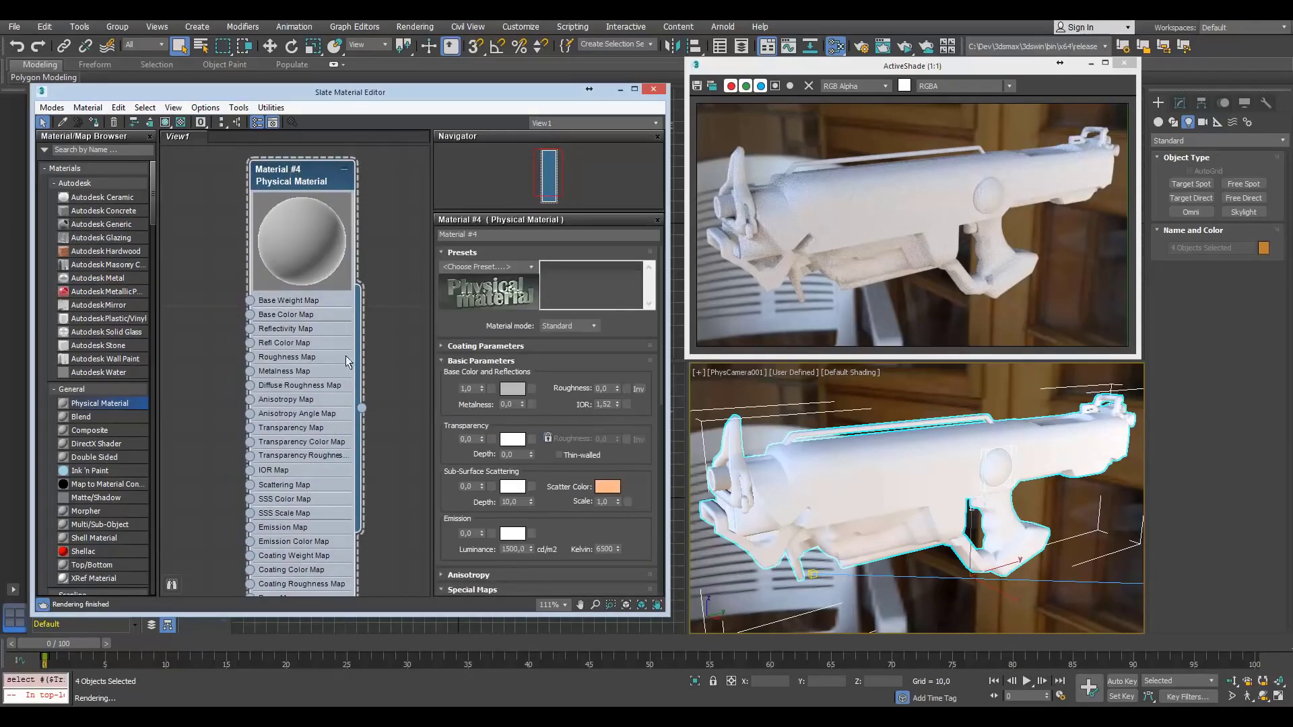
drag(400, 388, 933, 485)
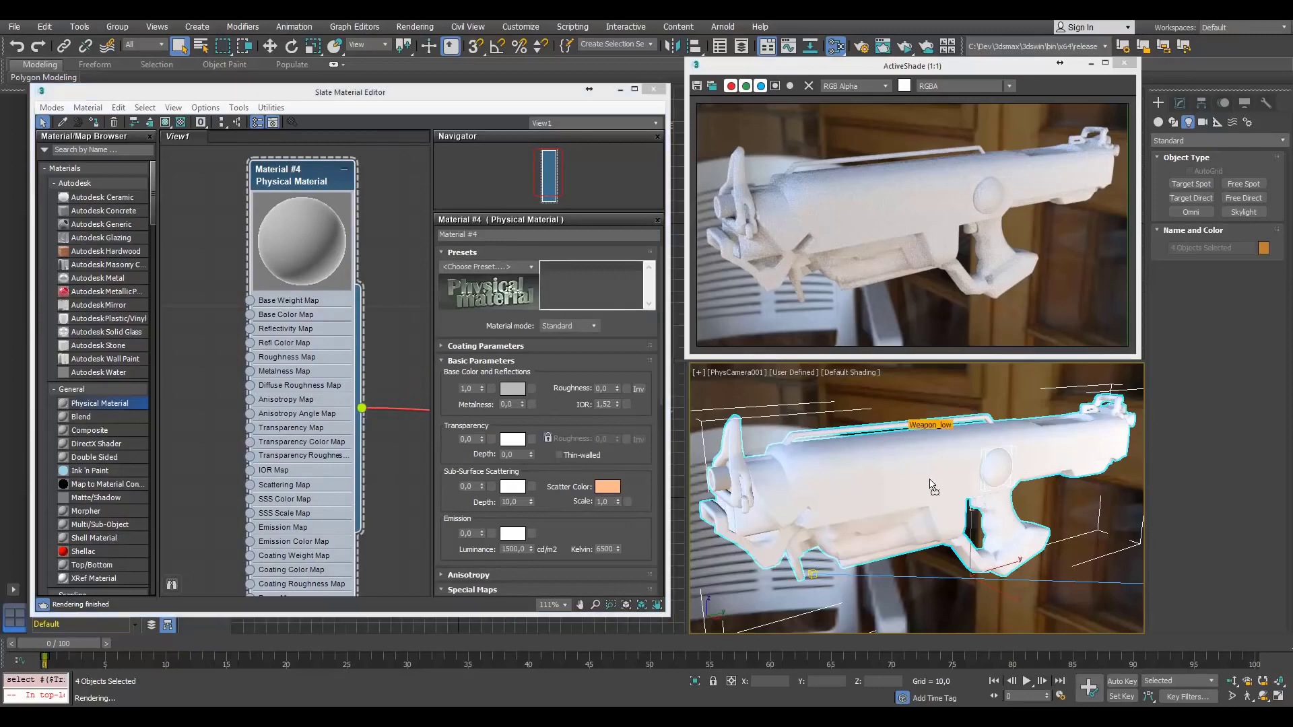
click(613, 390)
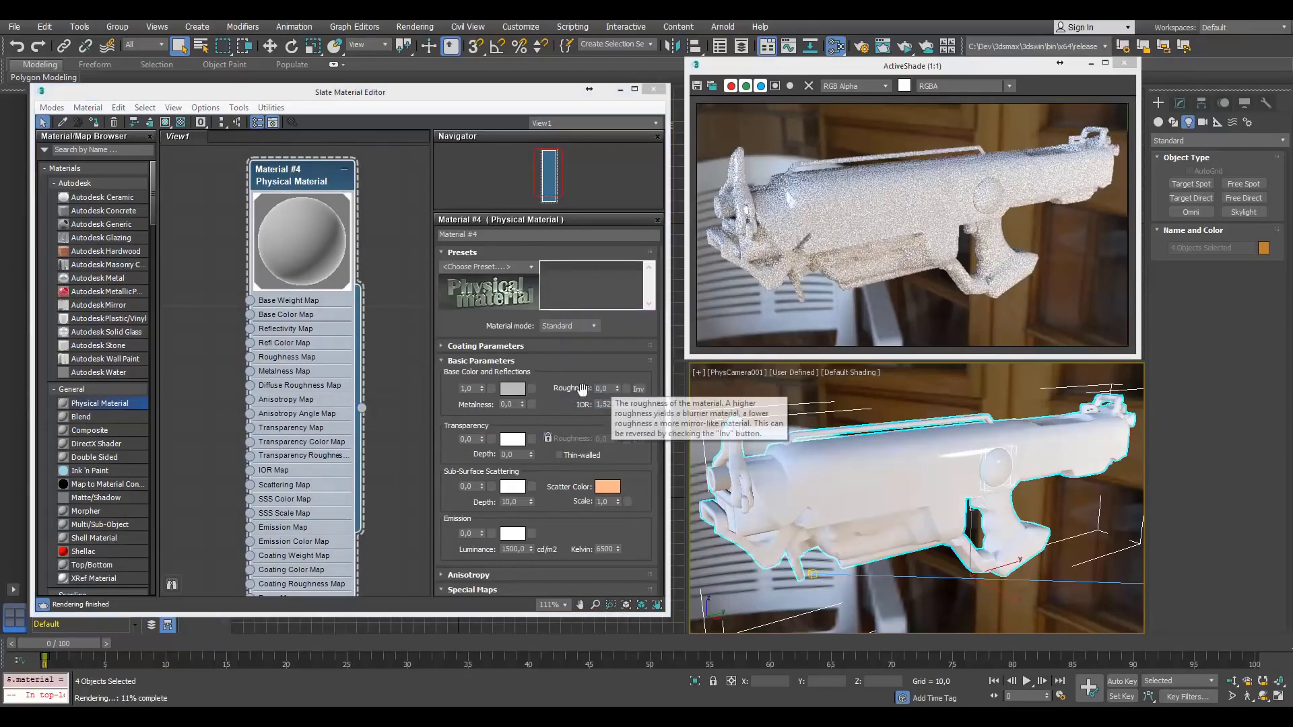
click(823, 392)
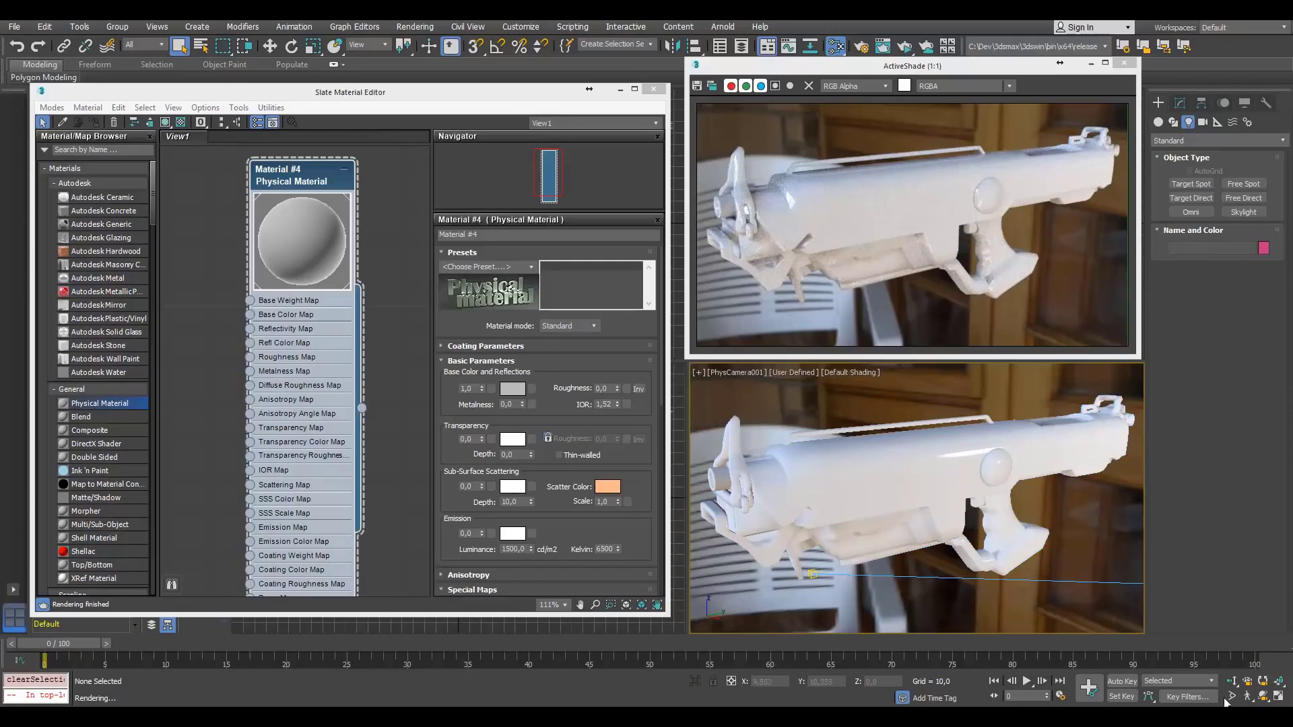
Set the weapon material's roughness to 0.28 and orbit the camera to compare the reflections in viewport and render
drag(910, 473, 878, 472)
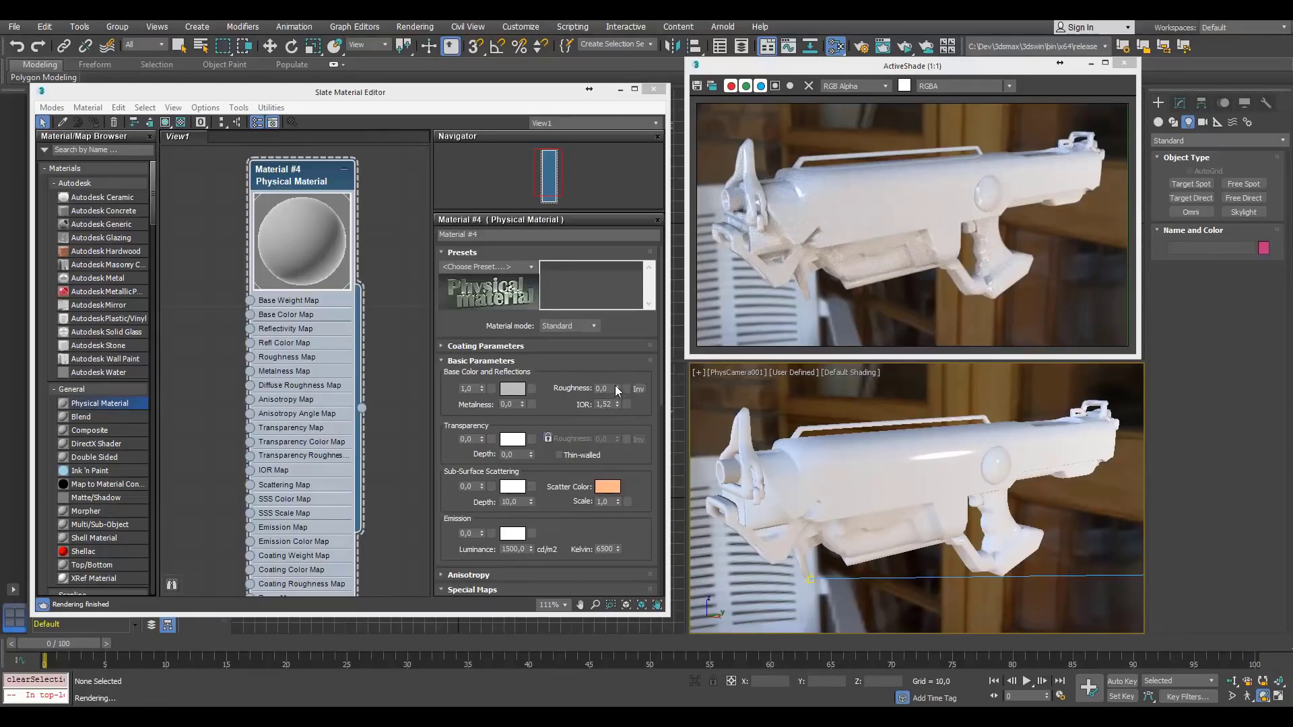
drag(617, 388, 616, 369)
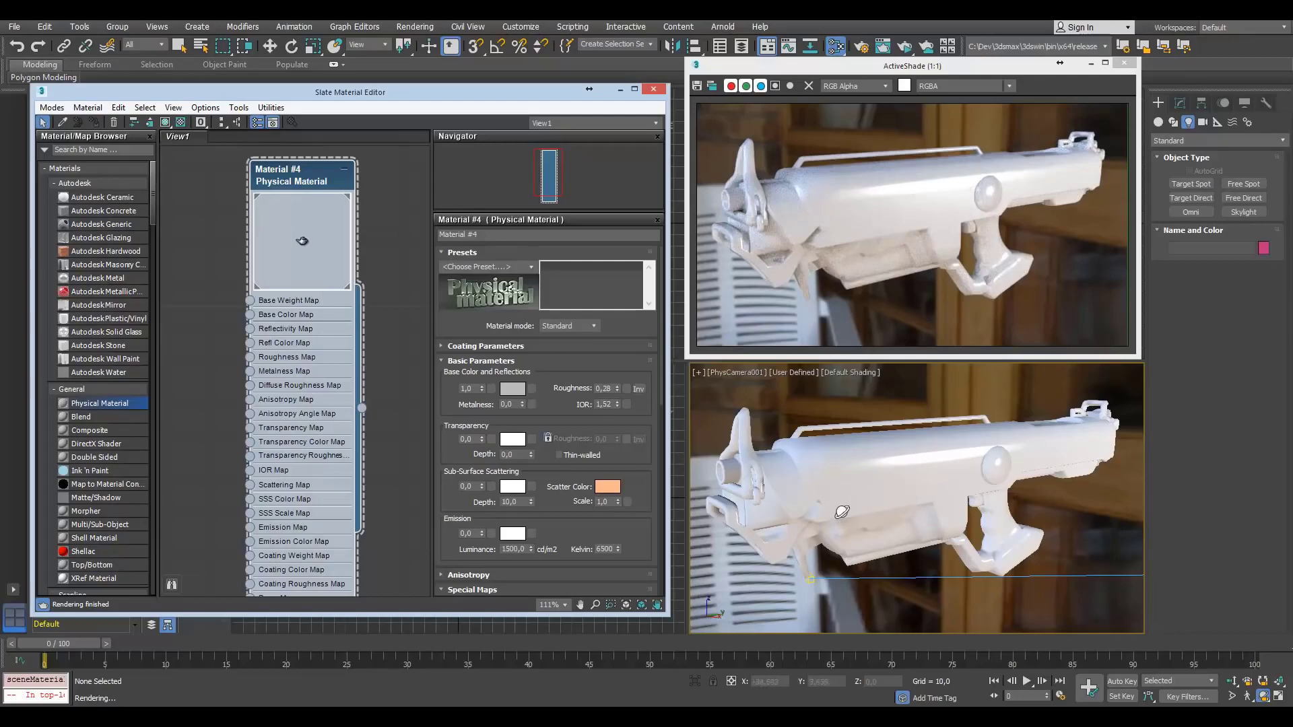
drag(841, 512, 879, 477)
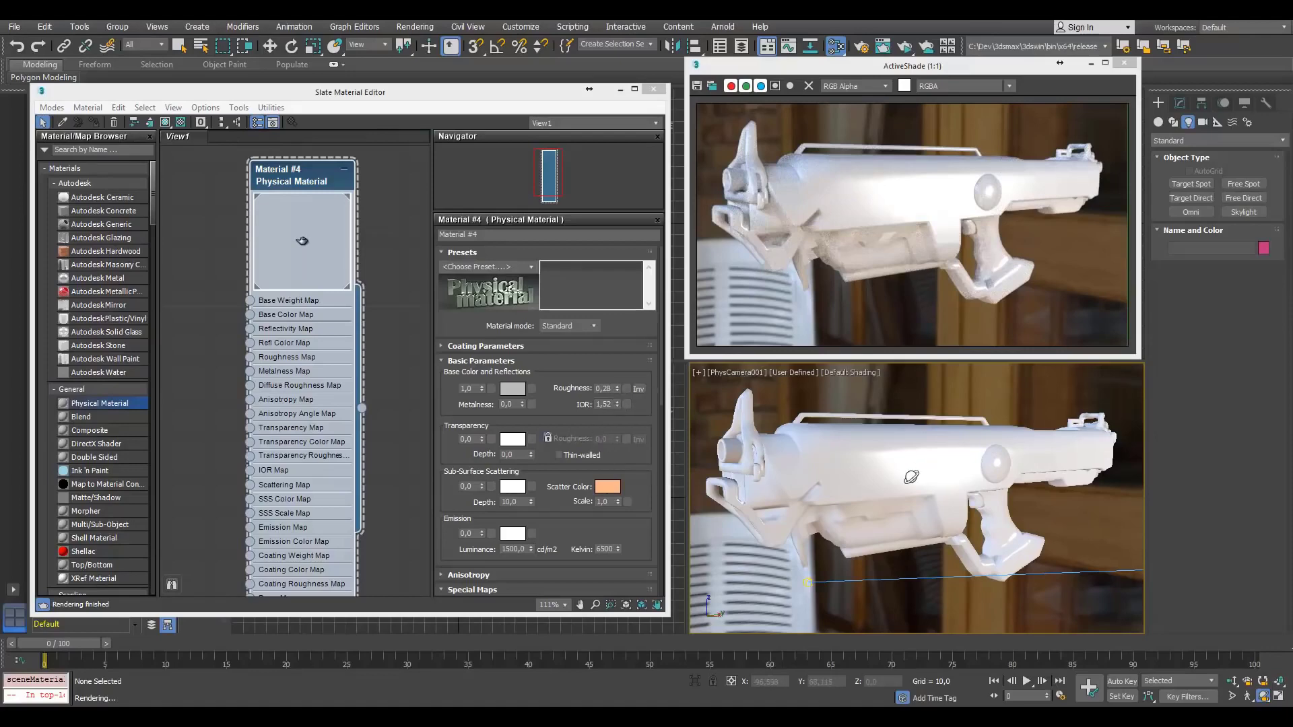
drag(874, 487, 883, 473)
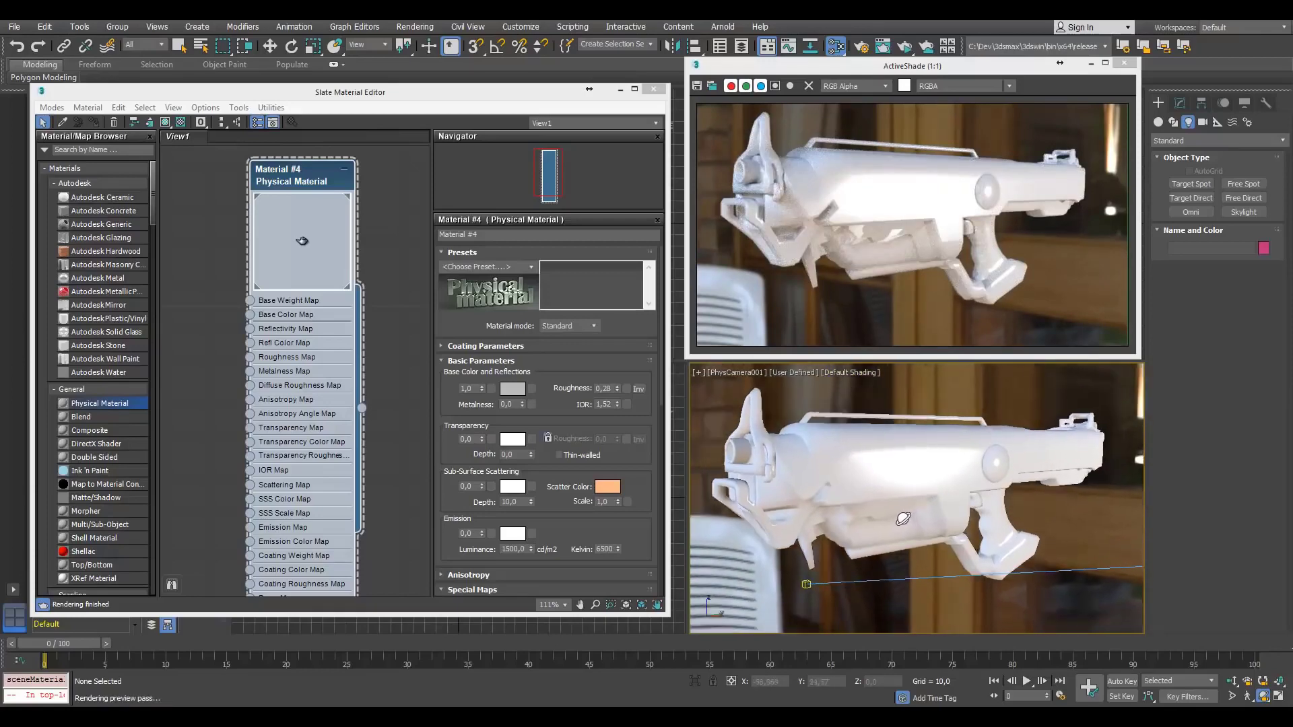
drag(910, 513, 906, 517)
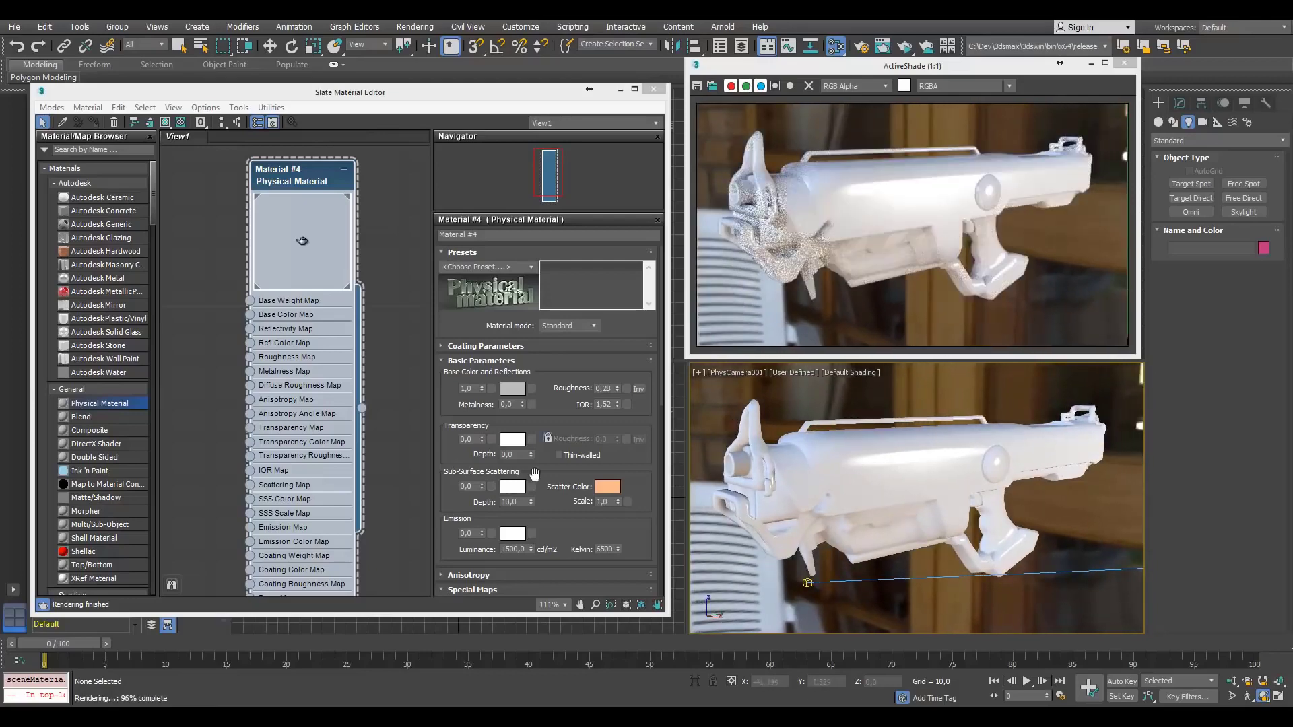
drag(839, 482, 858, 437)
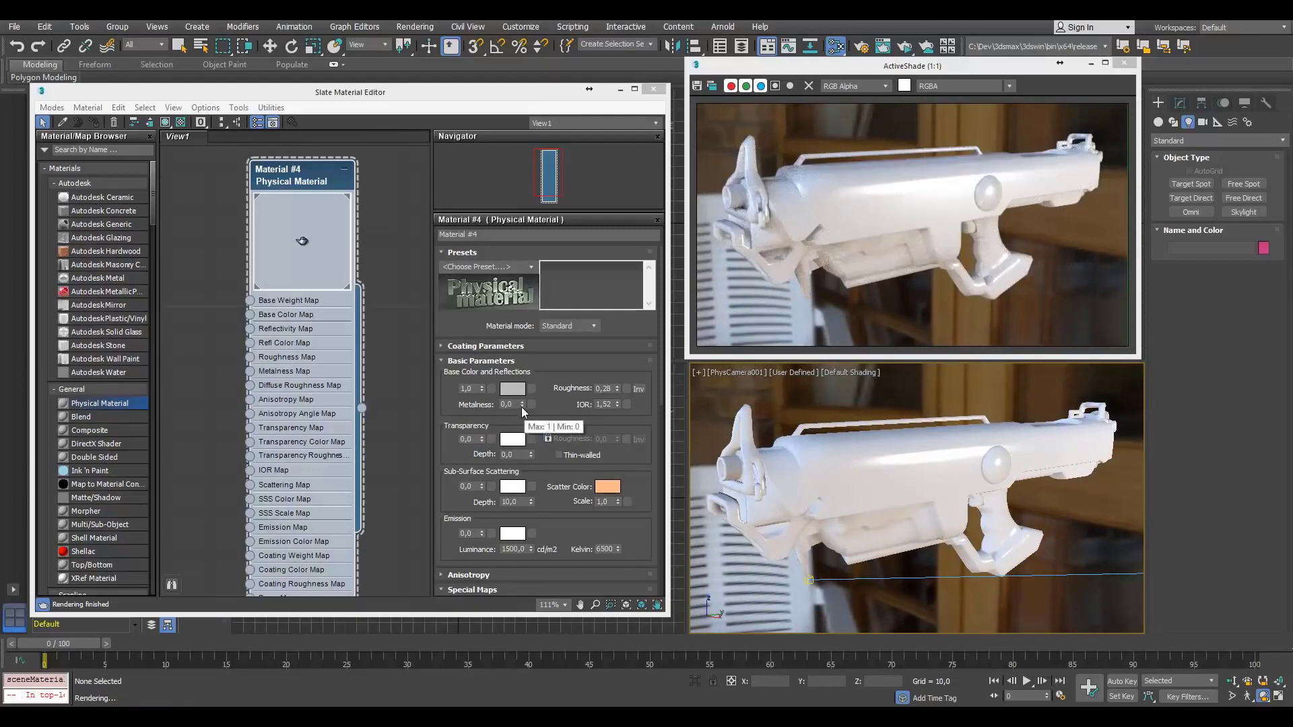
Reset the weapon material's roughness to 0, raise its metalness to 1.0 and view the weapon from another angle
right_click(617, 388)
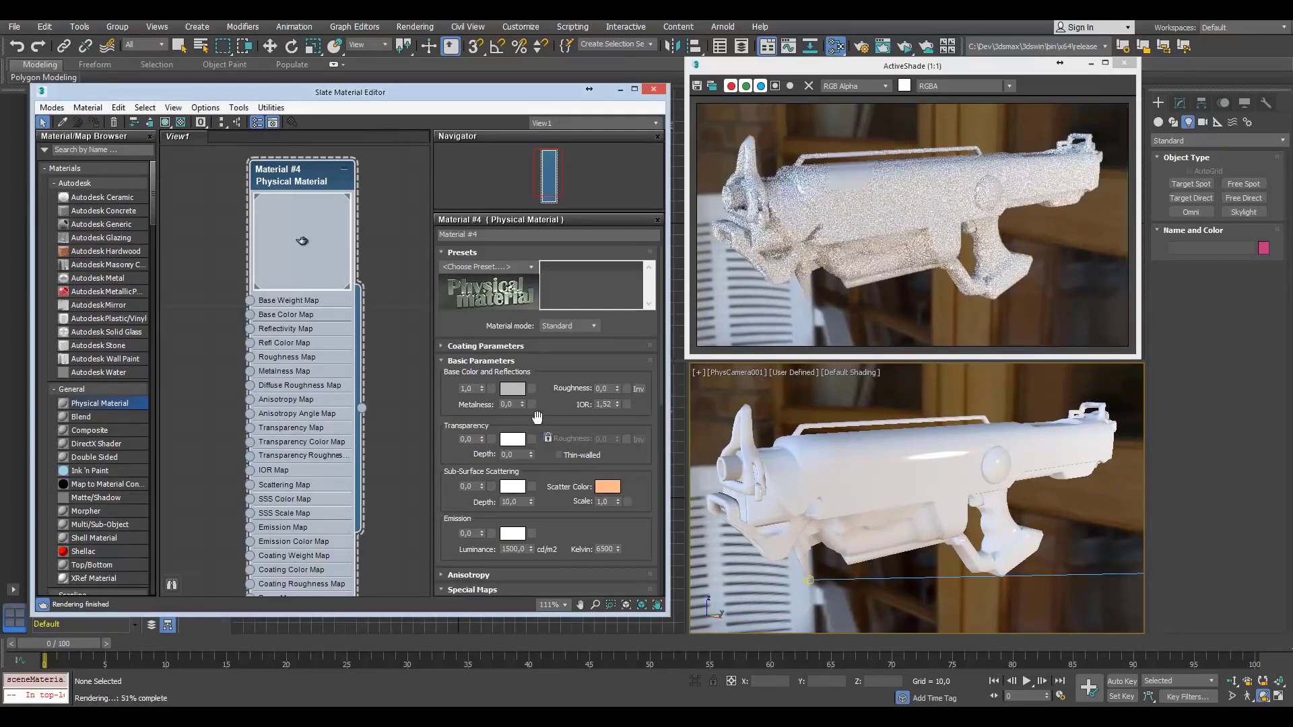
drag(522, 406, 523, 271)
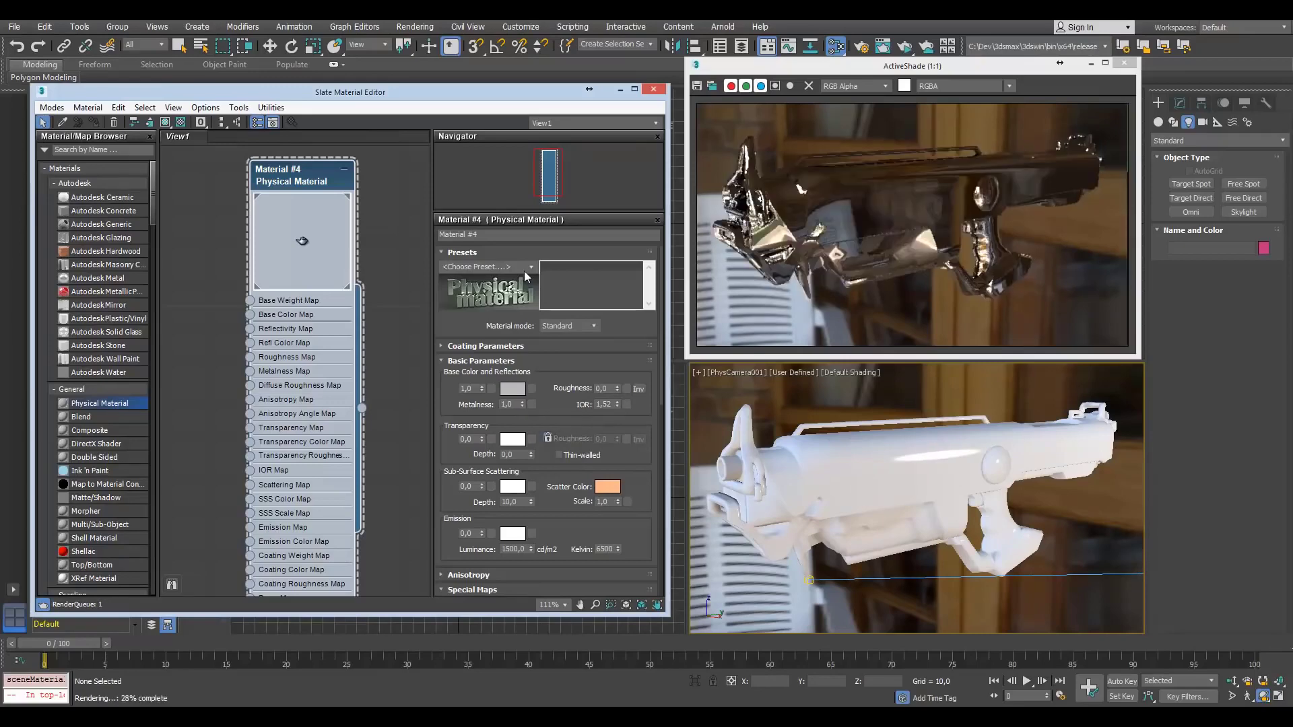
drag(932, 461, 983, 463)
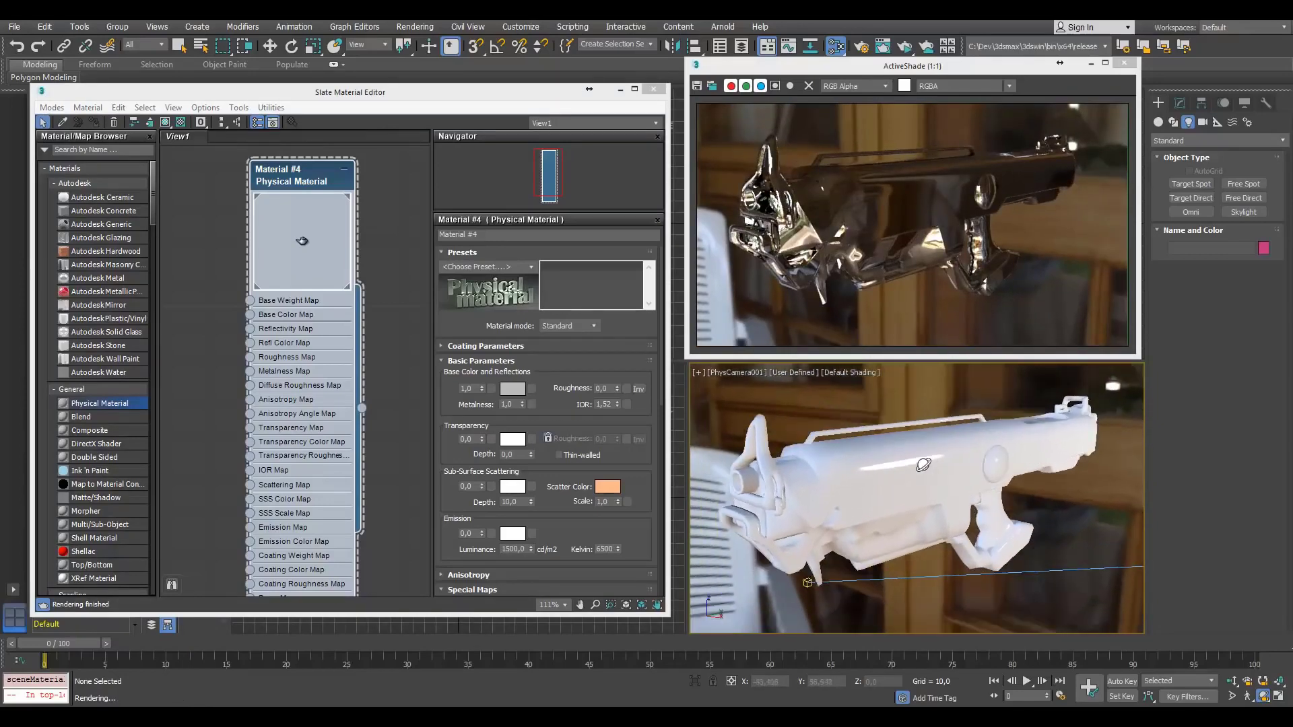
Switch the camera viewport's material display to Realistic Materials with Maps
click(783, 373)
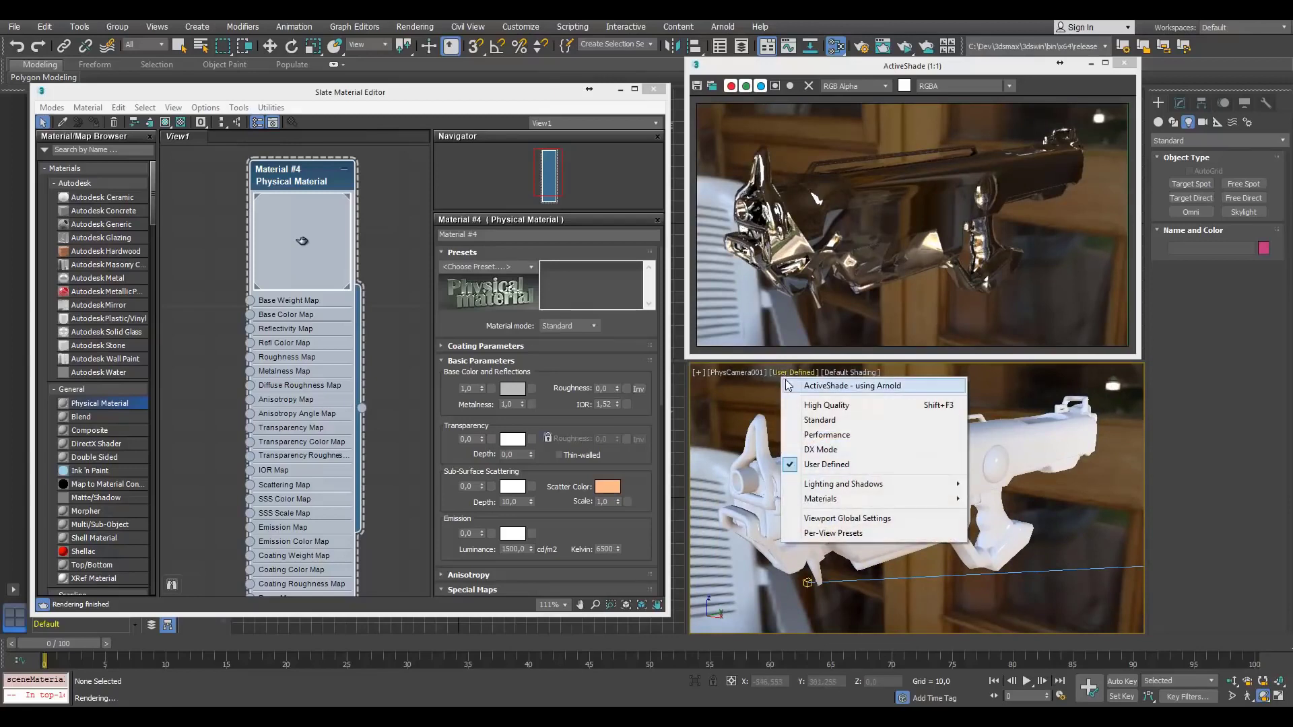
mouse_move(812, 500)
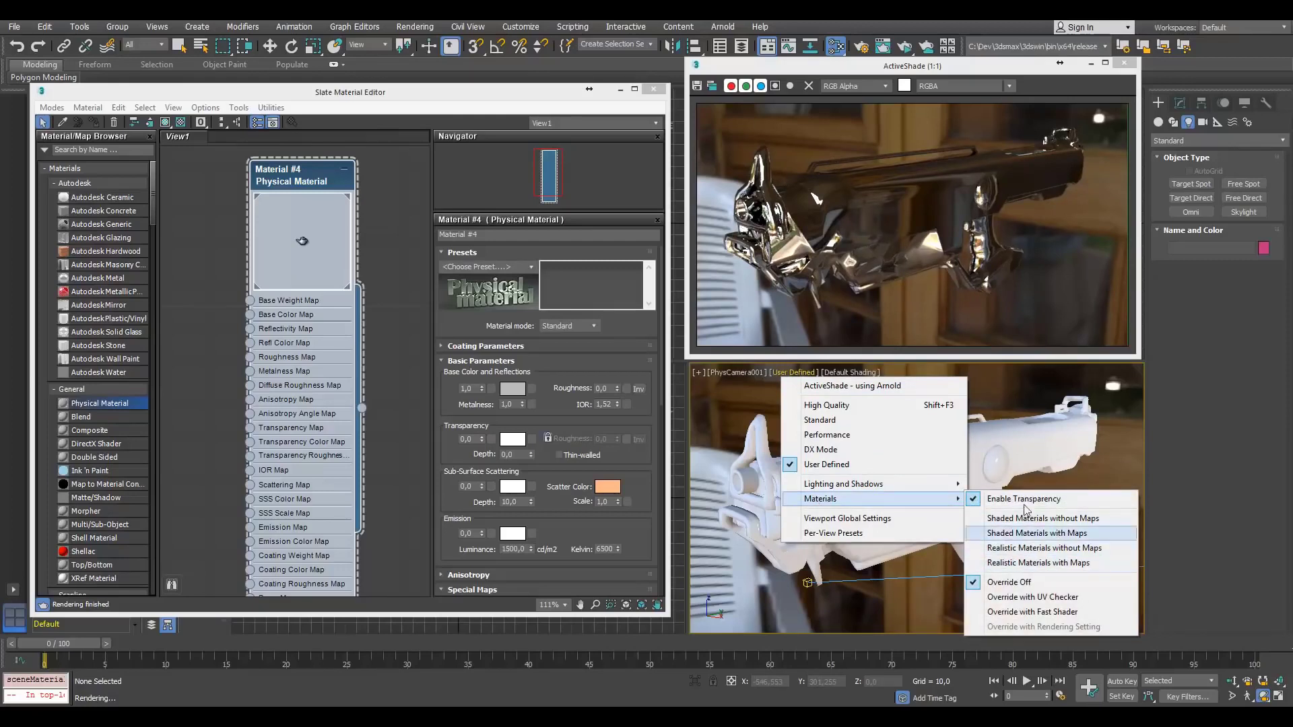
click(1012, 437)
mouse_move(883, 504)
mouse_down()
mouse_move(896, 491)
mouse_move(824, 492)
mouse_move(897, 496)
mouse_up()
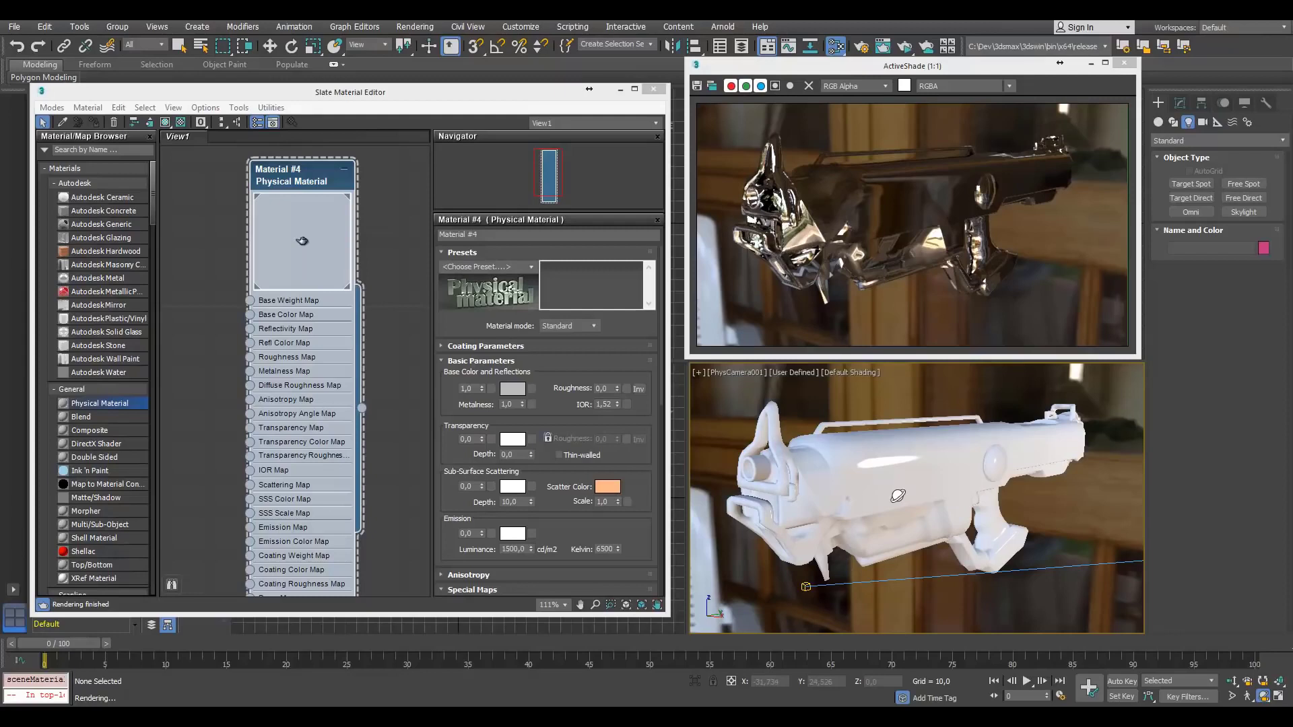
click(793, 374)
mouse_move(895, 499)
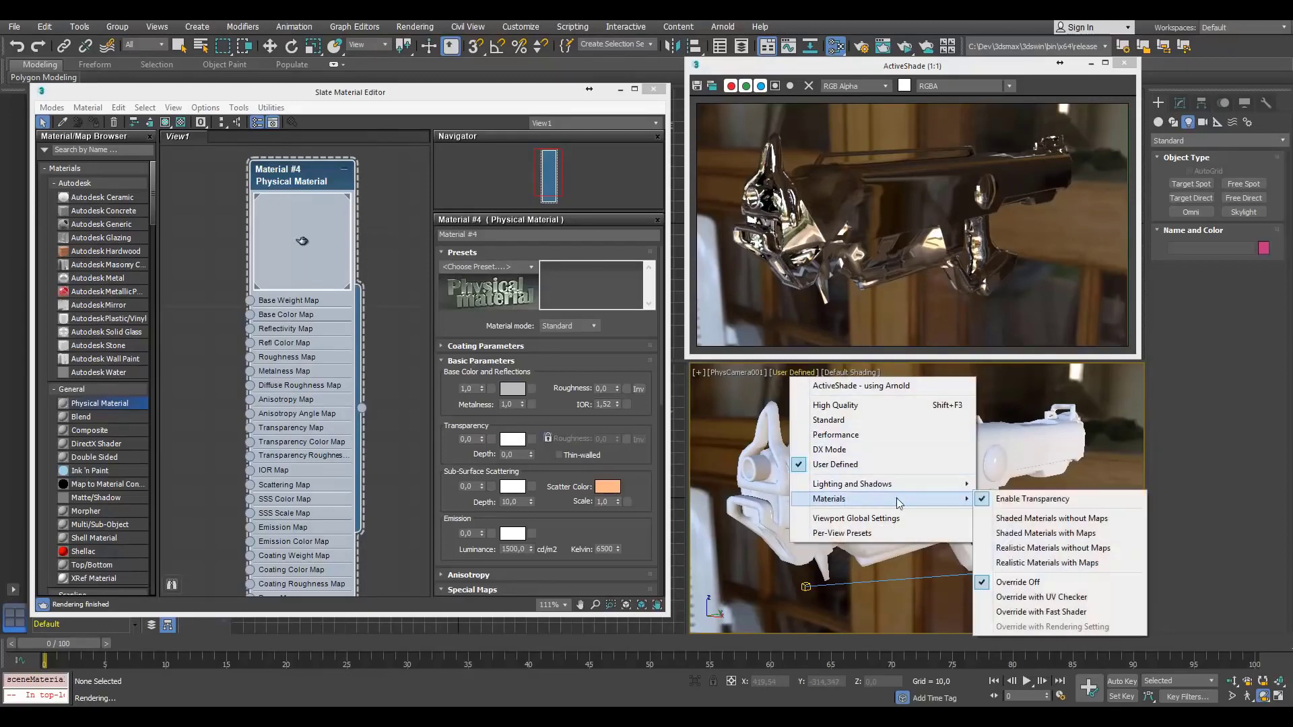
click(1060, 563)
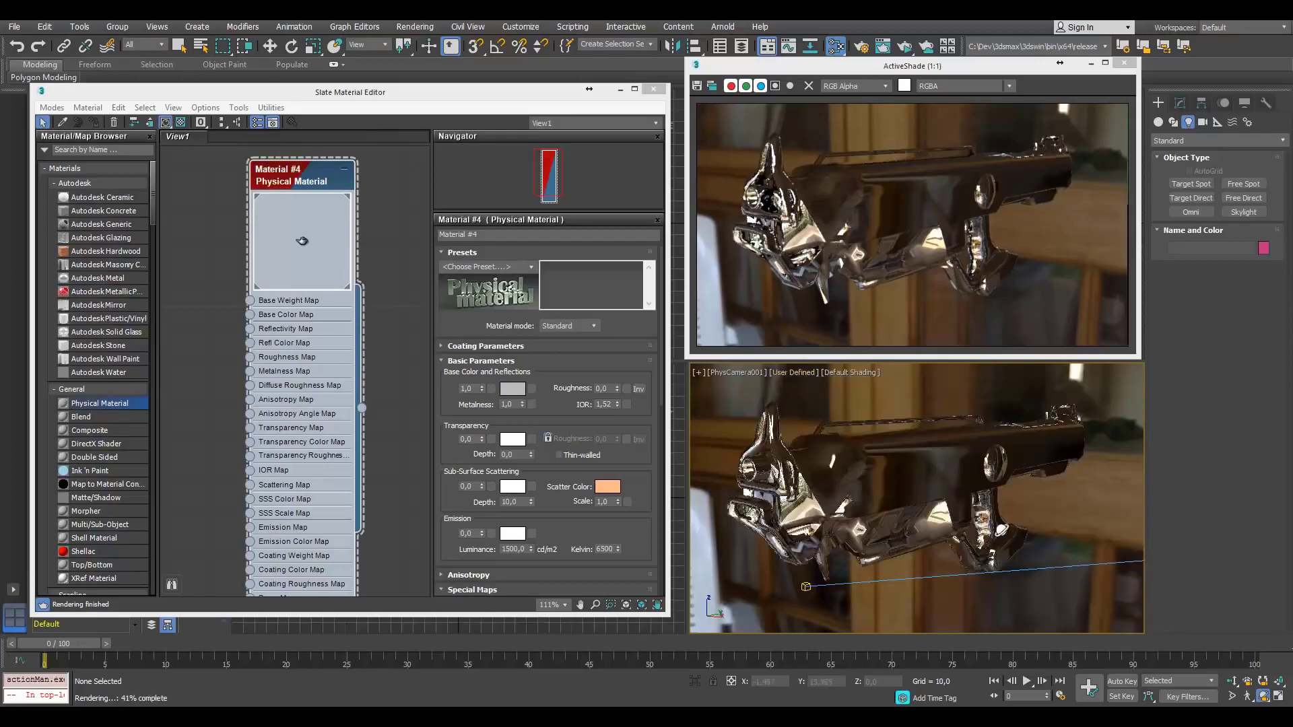
Orbit around the weapon to compare its metallic reflections with the render, and set the material's roughness to 0.28
drag(1001, 530, 900, 469)
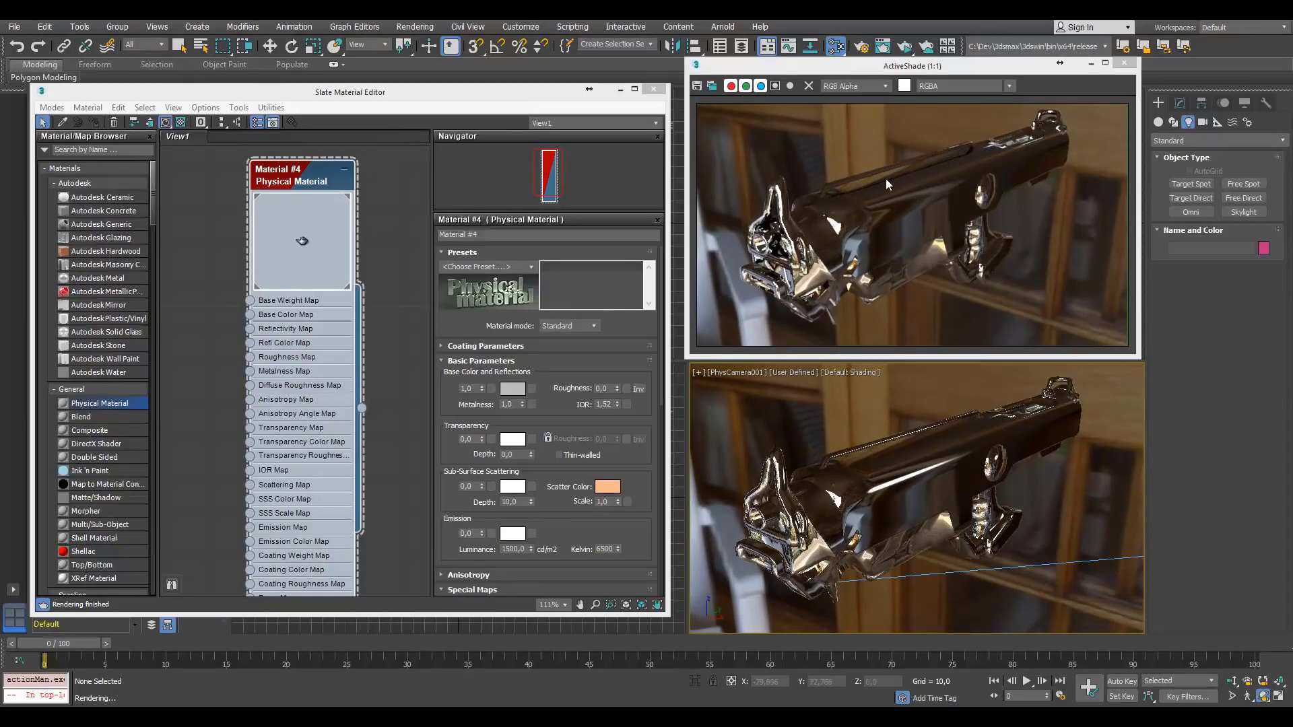
drag(974, 434, 929, 473)
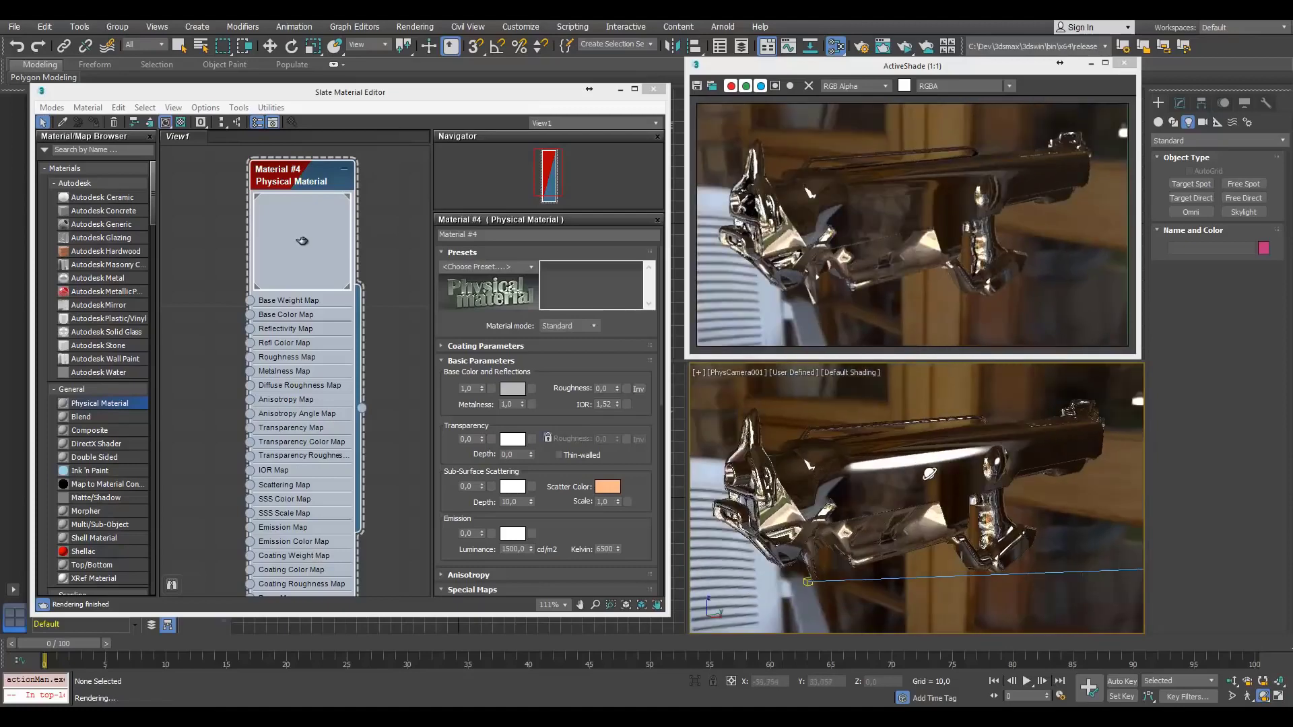
mouse_move(903, 503)
mouse_down()
mouse_move(920, 497)
mouse_move(903, 486)
mouse_up()
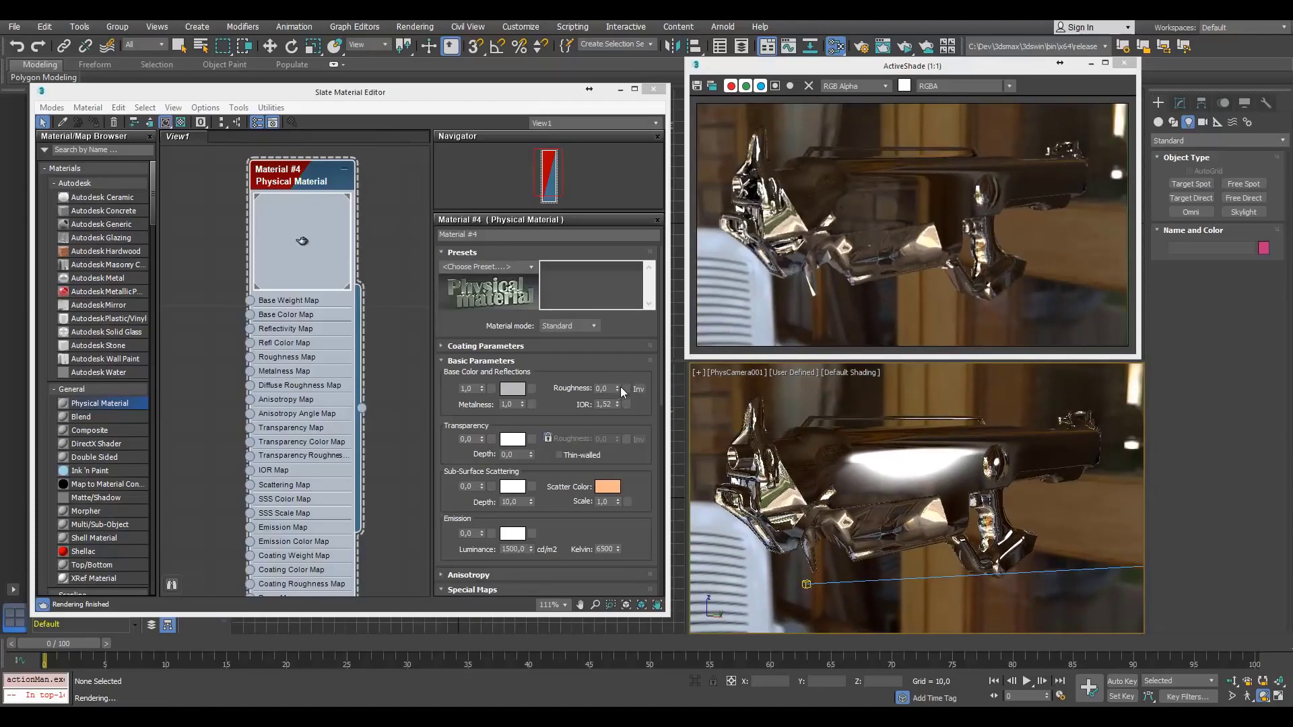
drag(617, 389, 616, 374)
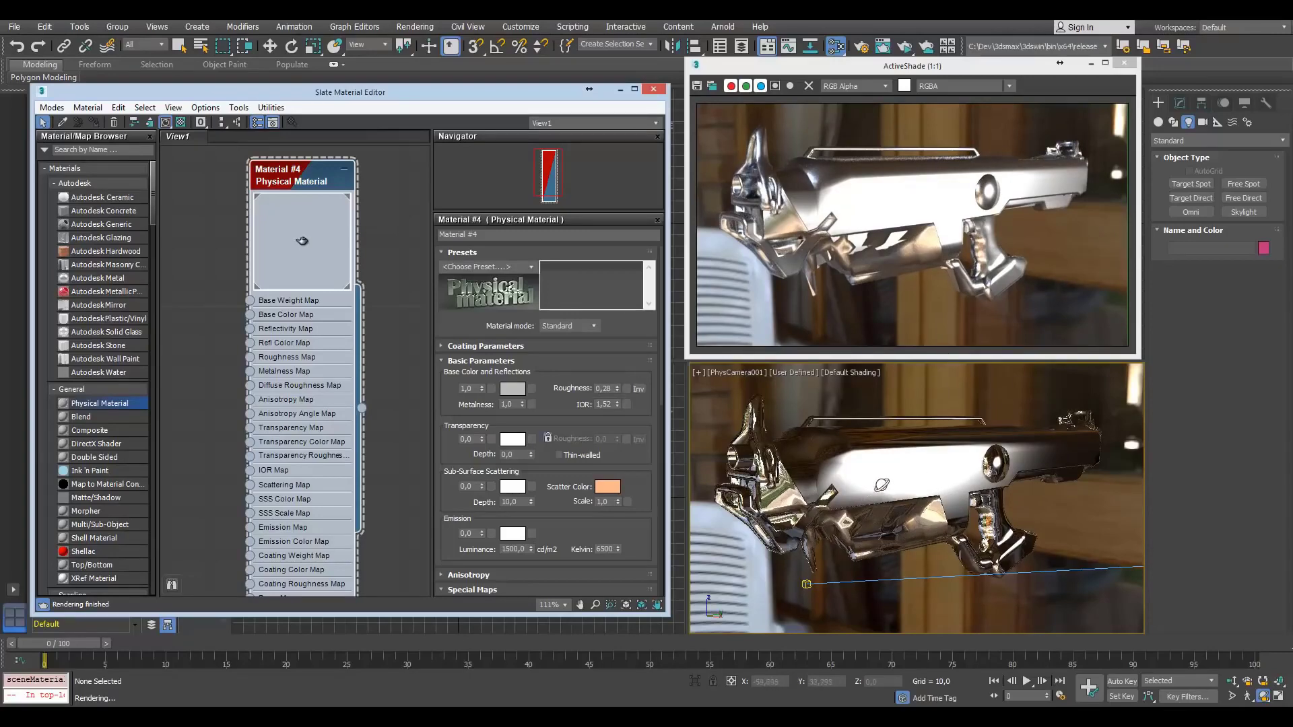
Set the weapon material's metalness to 0 and orbit around the weapon to compare its shading in viewport and render
alt+middle_drag(872, 481, 1012, 438)
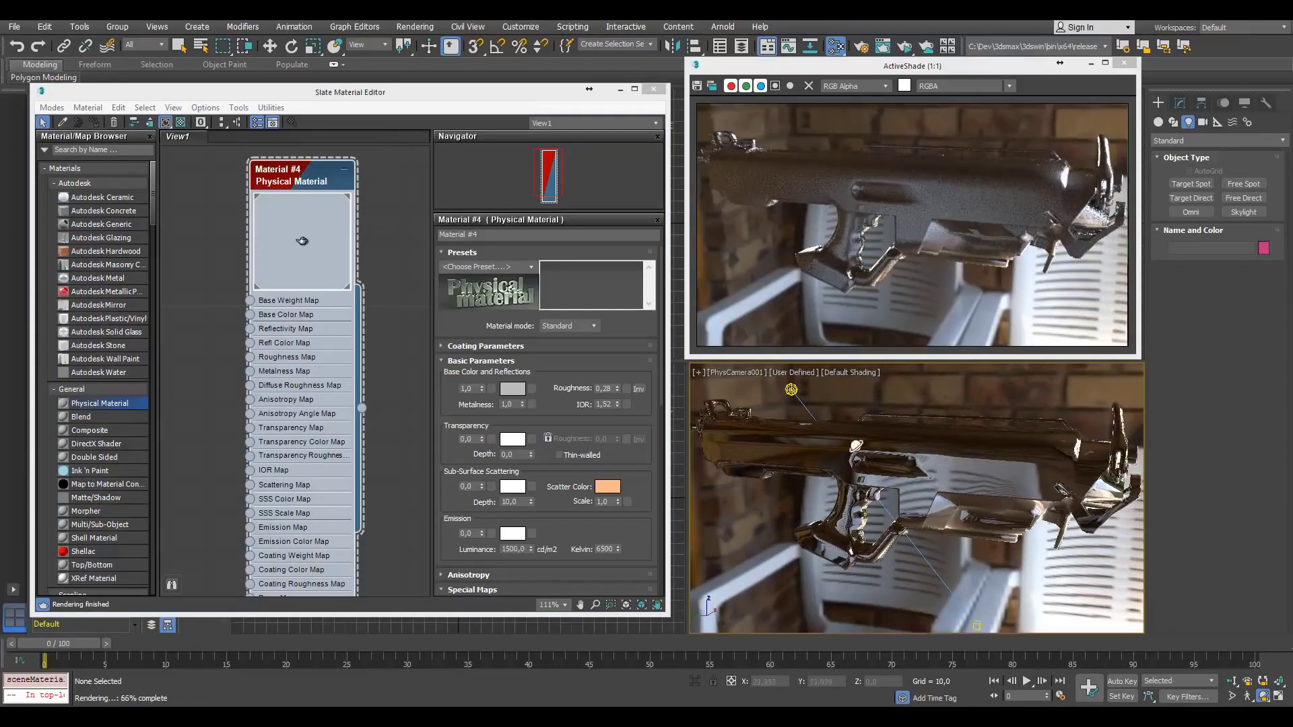
alt+middle_drag(995, 502, 887, 461)
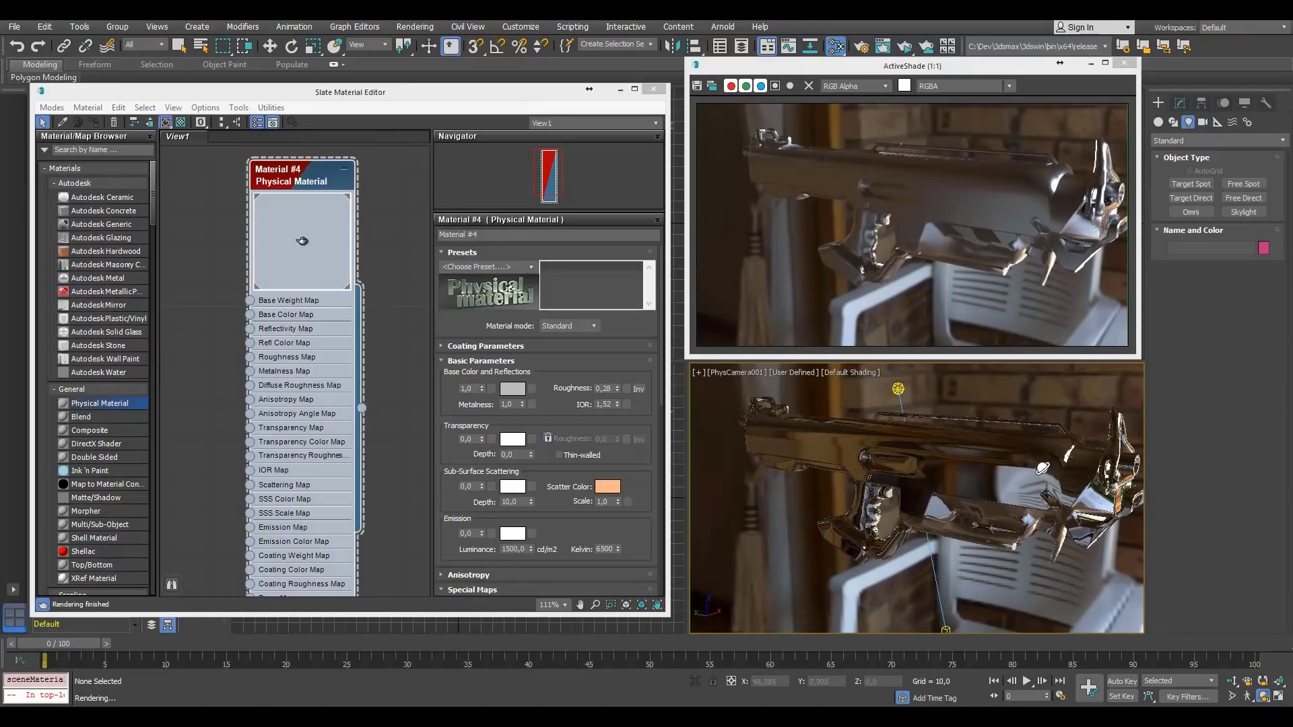
alt+middle_drag(1056, 460, 946, 465)
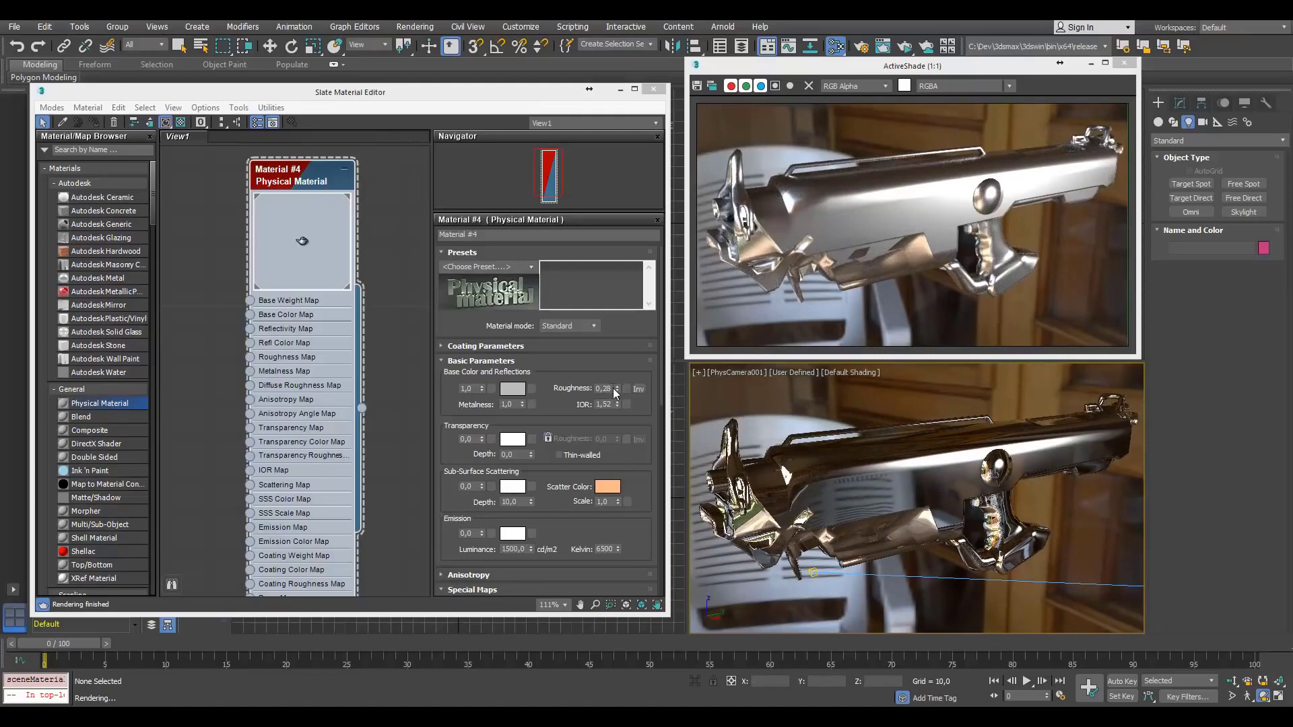
alt+middle_drag(825, 461, 862, 466)
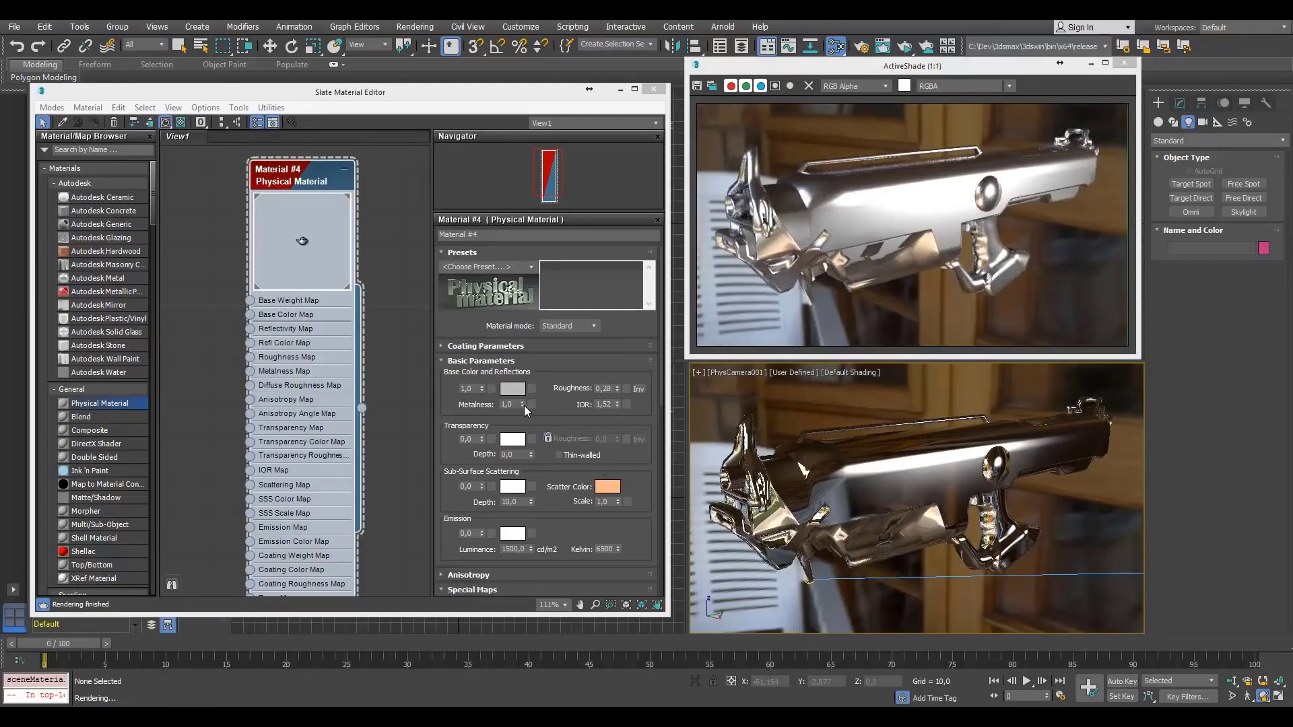
drag(522, 407, 528, 571)
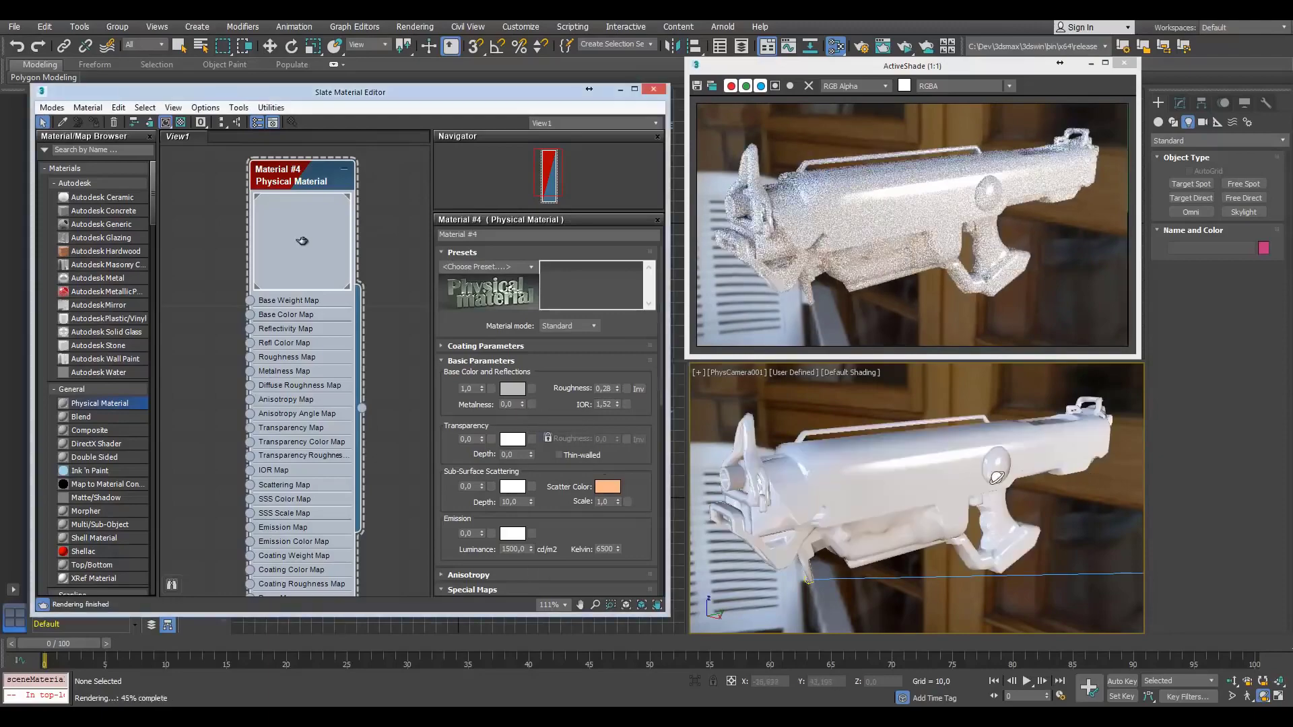
drag(1045, 467, 950, 478)
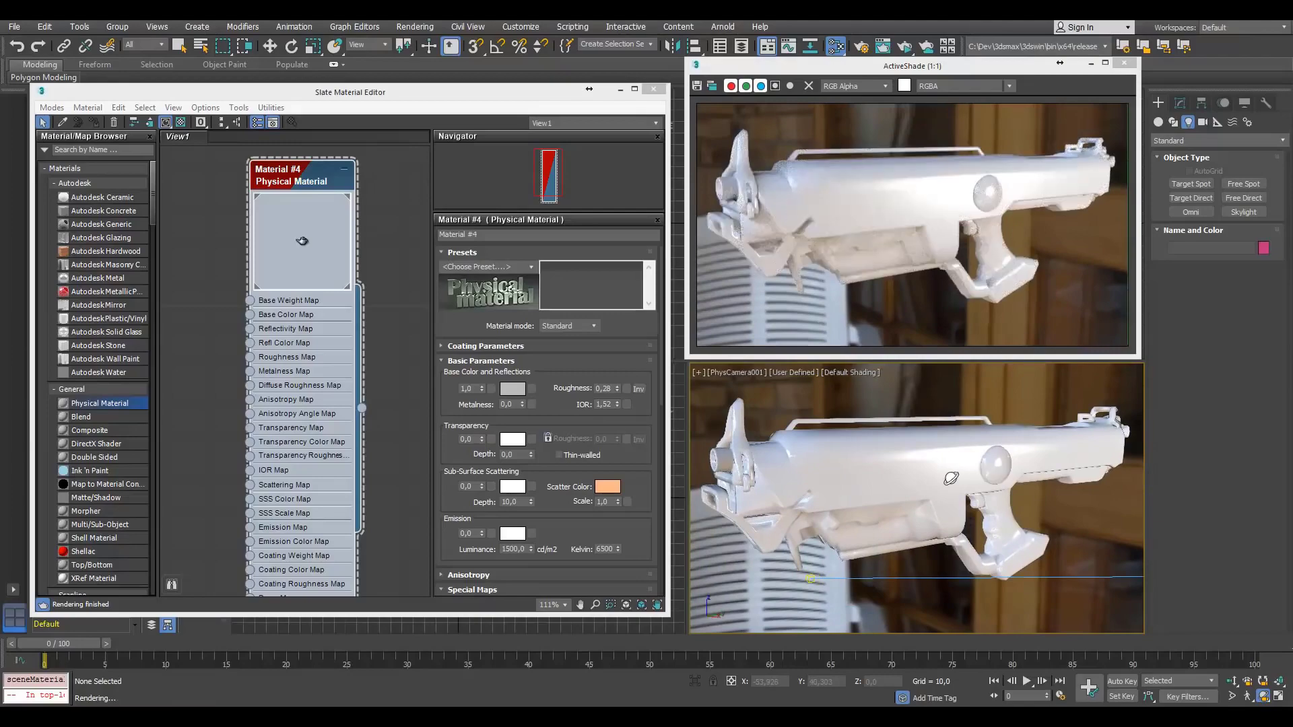
drag(938, 477, 1048, 481)
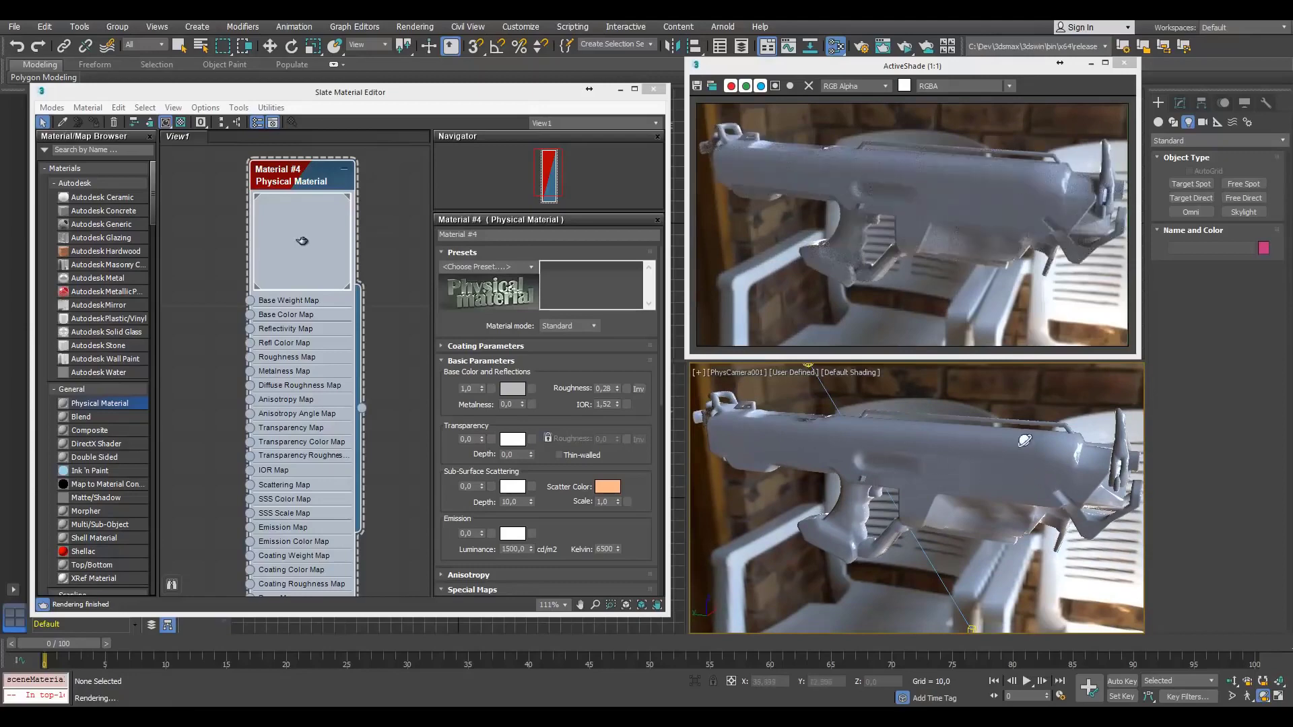
drag(991, 469, 814, 465)
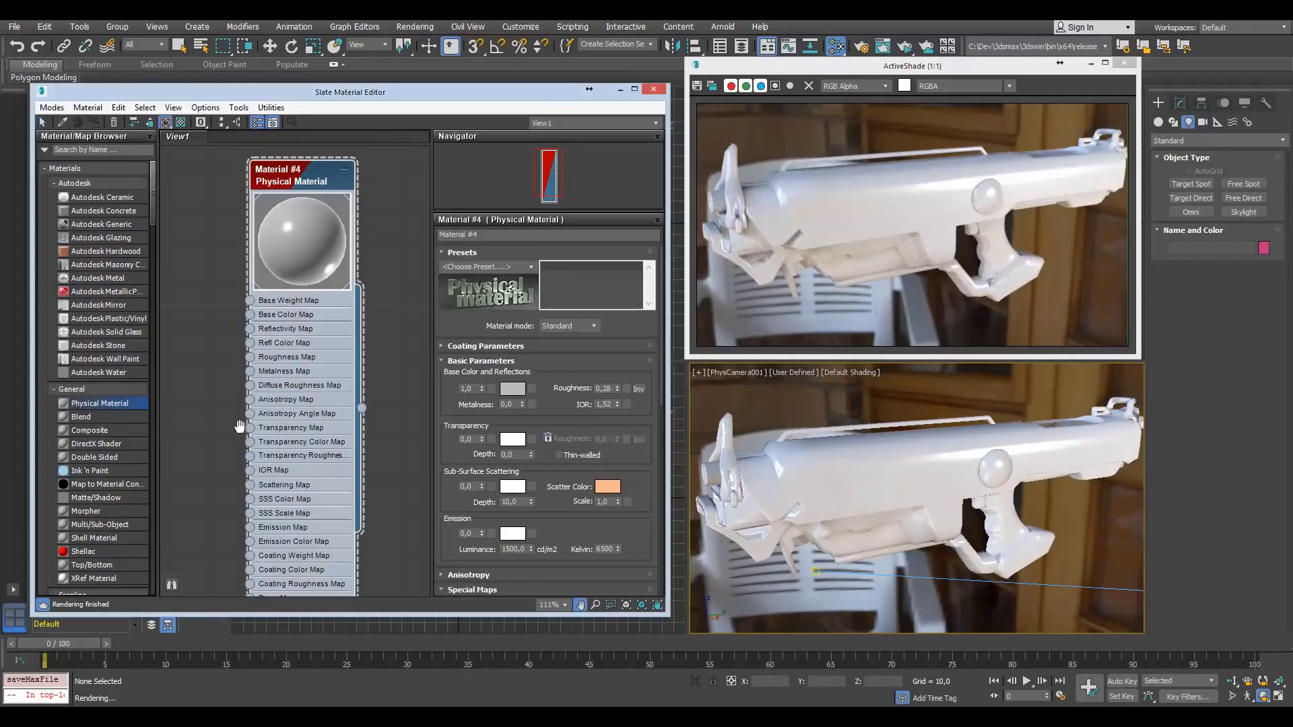
Load weapon_low_Weapon_BaseColor.tga as a bitmap, connect it to the material's Base Color Map input and view the textured weapon
middle_drag(239, 426, 266, 441)
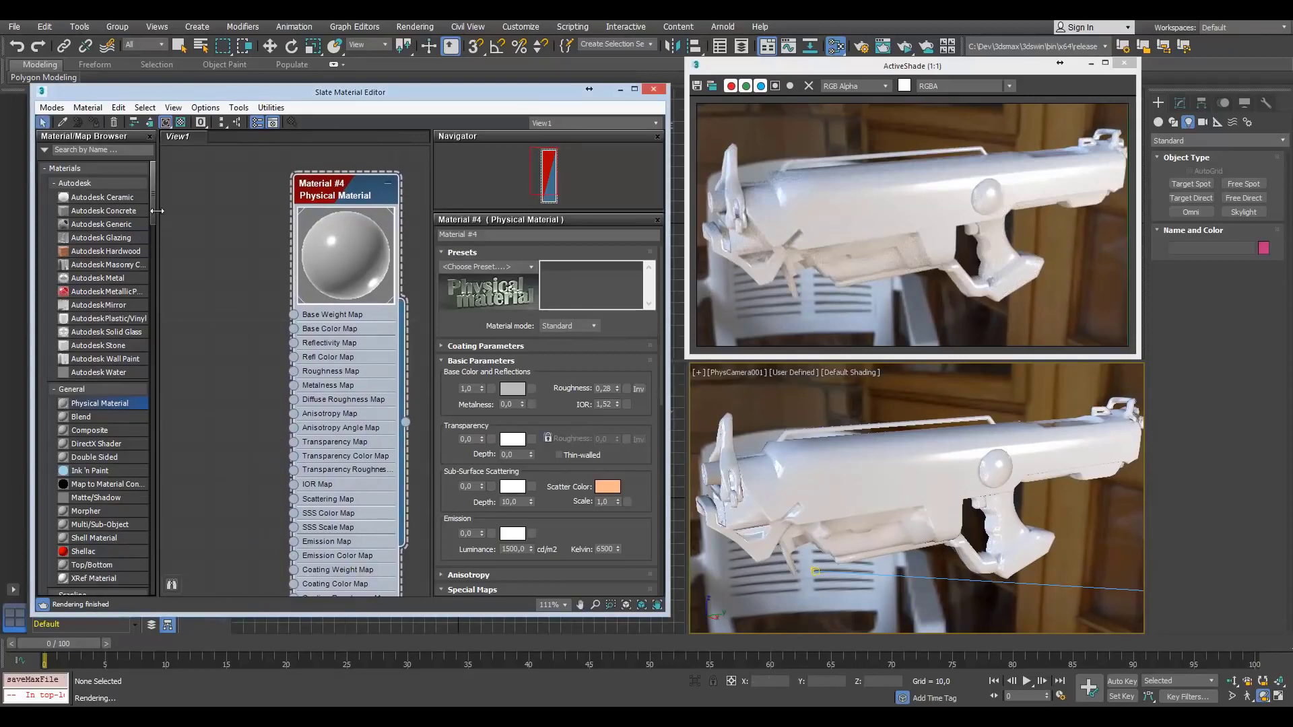
drag(155, 210, 153, 275)
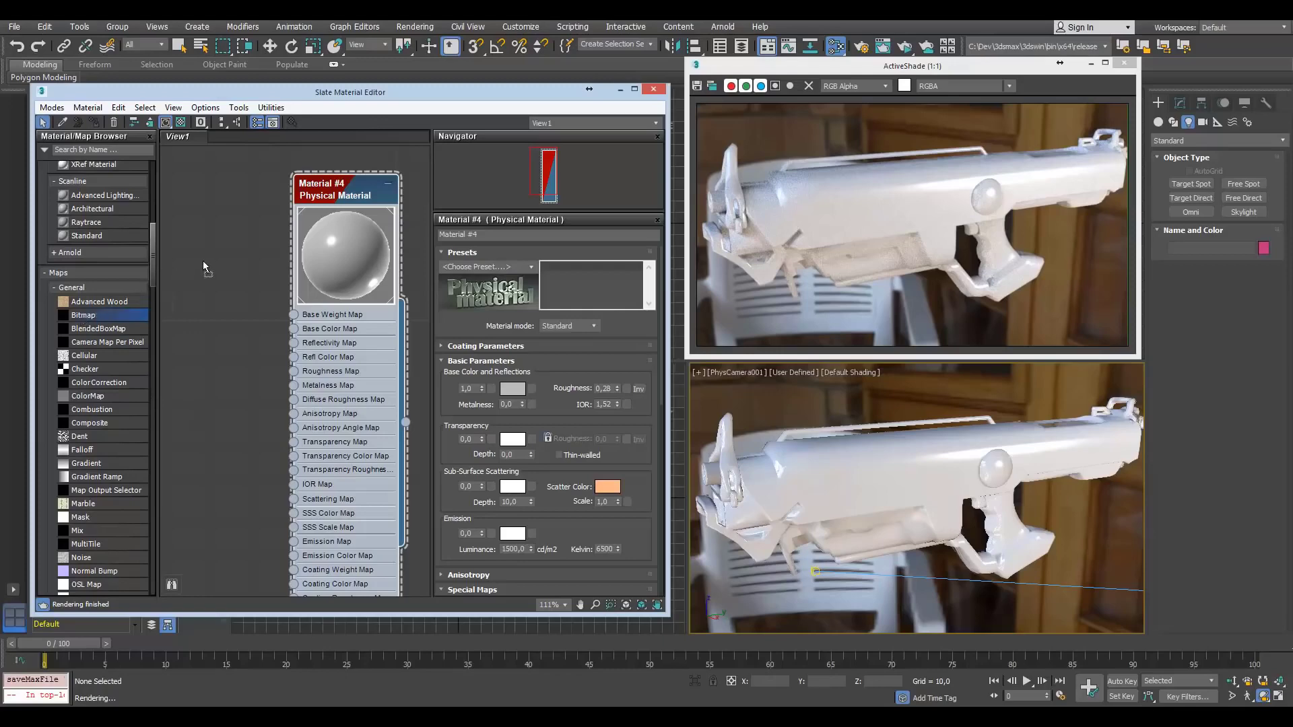
drag(203, 261, 219, 257)
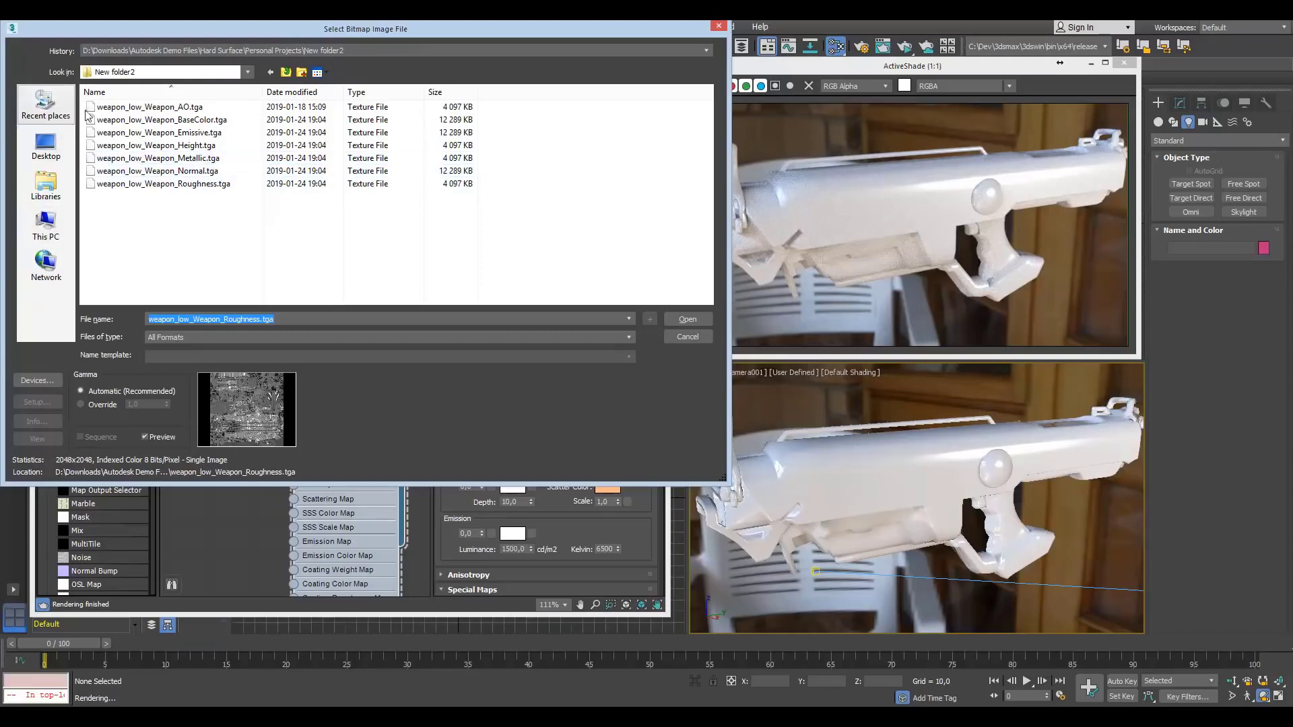
click(216, 121)
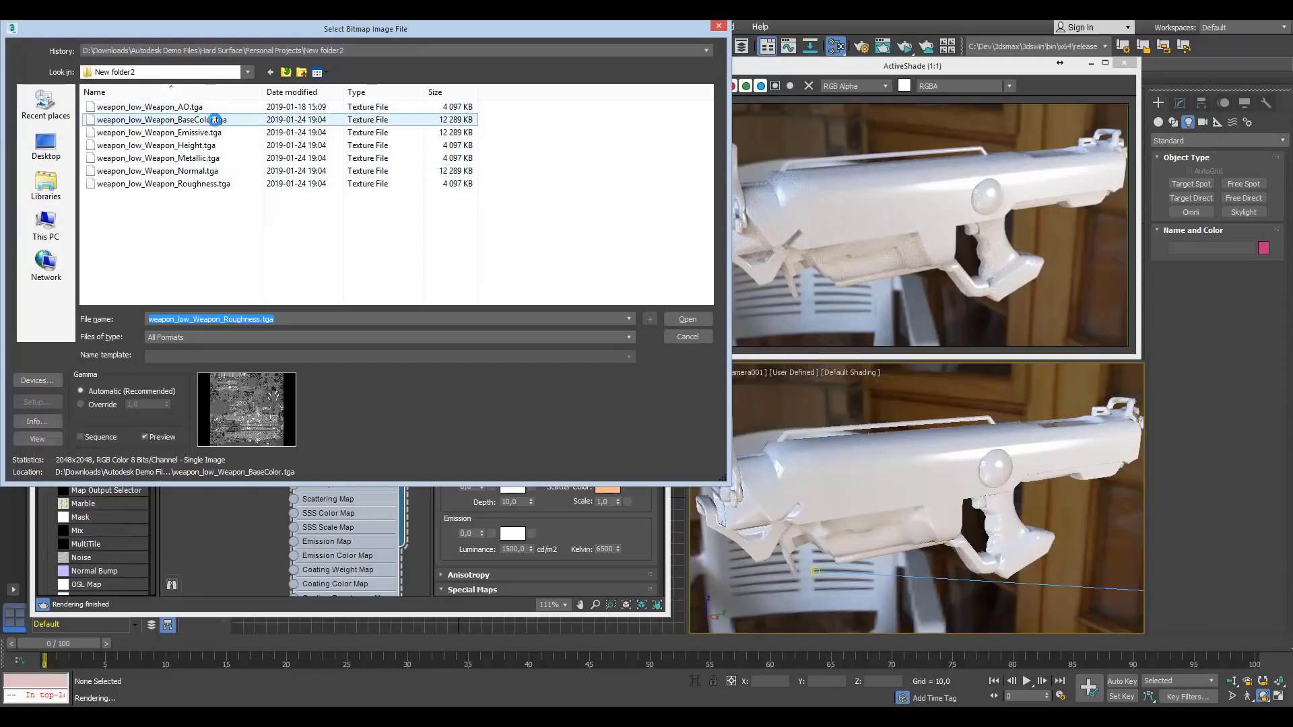
click(687, 319)
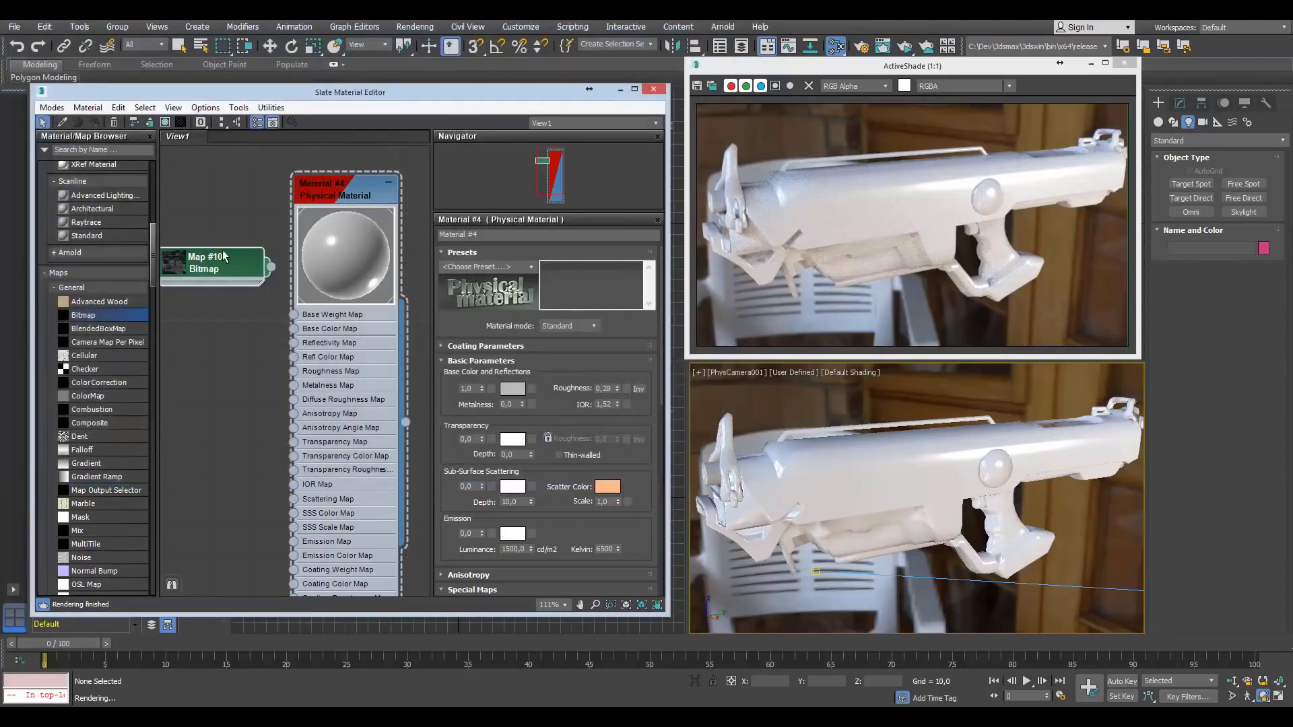
mouse_move(224, 256)
mouse_down()
mouse_move(195, 302)
mouse_move(293, 329)
mouse_up()
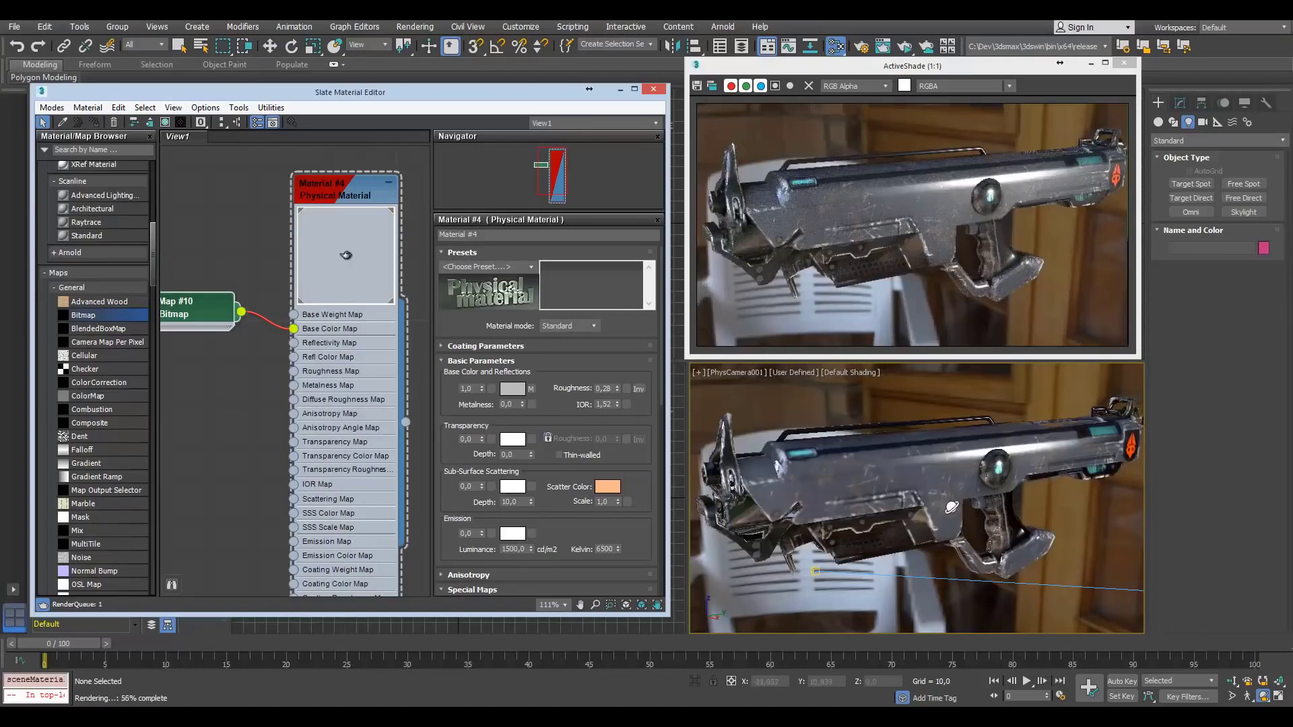
drag(950, 509, 940, 454)
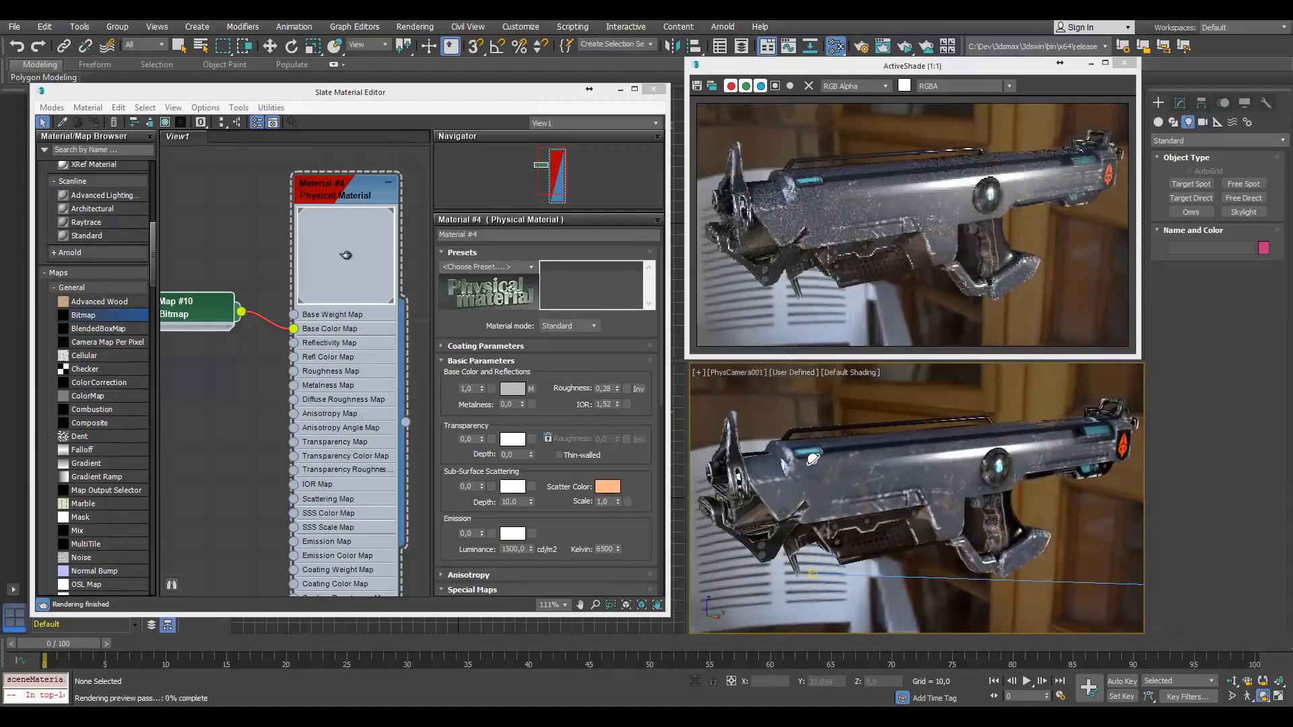
Switch to the browser to view the Scifi Gun artwork on ArtStation, and return to the weapon scene in 3ds Max
key(alt+Tab)
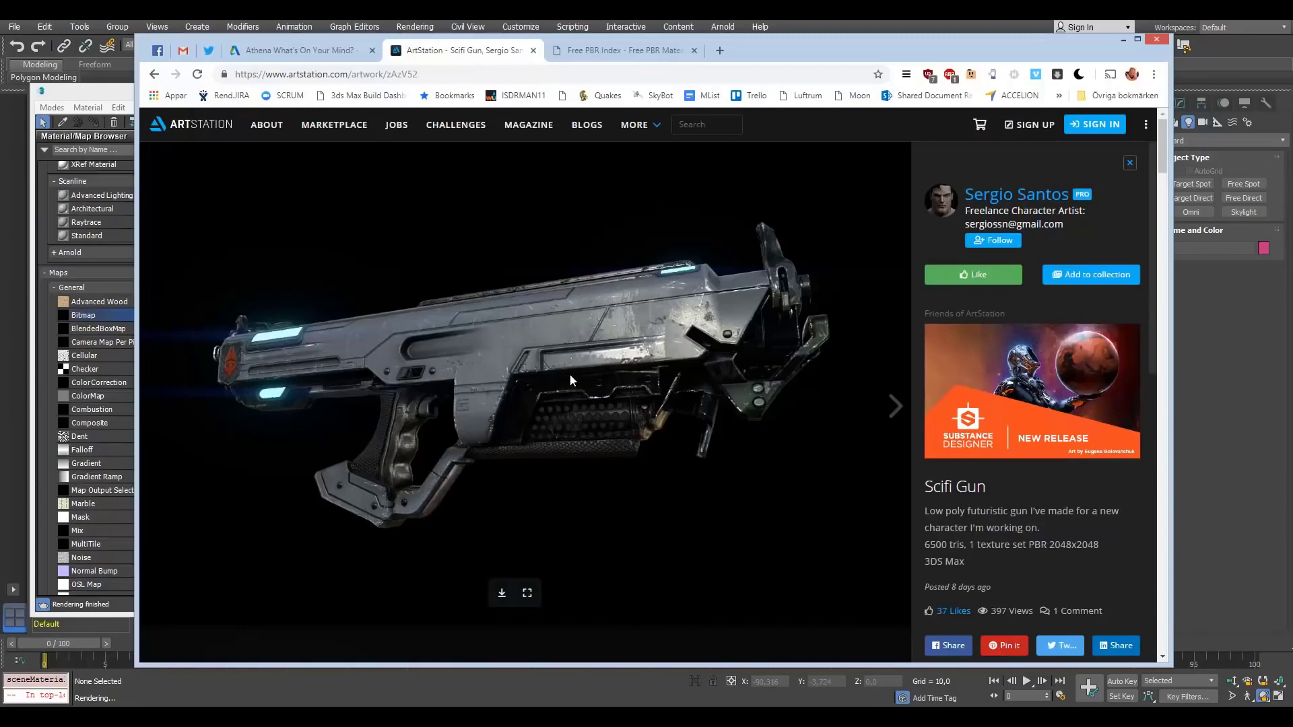
click(1223, 381)
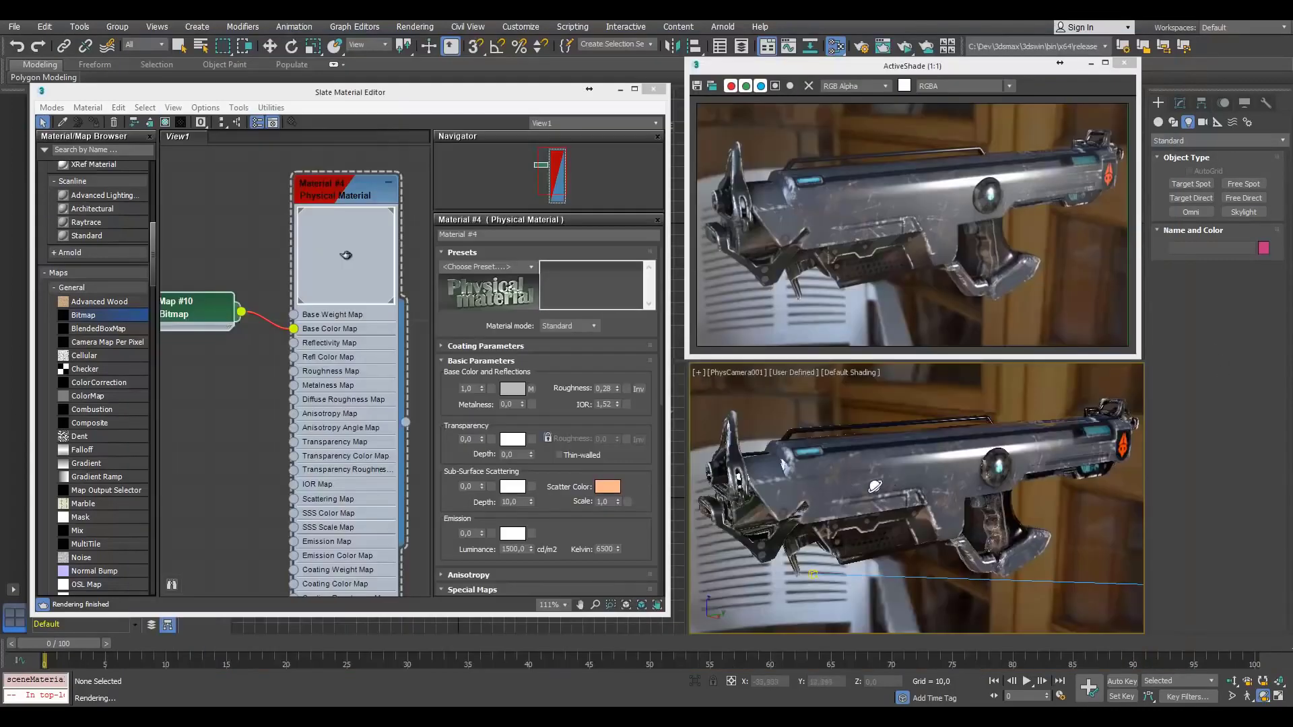
alt+middle_drag(836, 447, 875, 485)
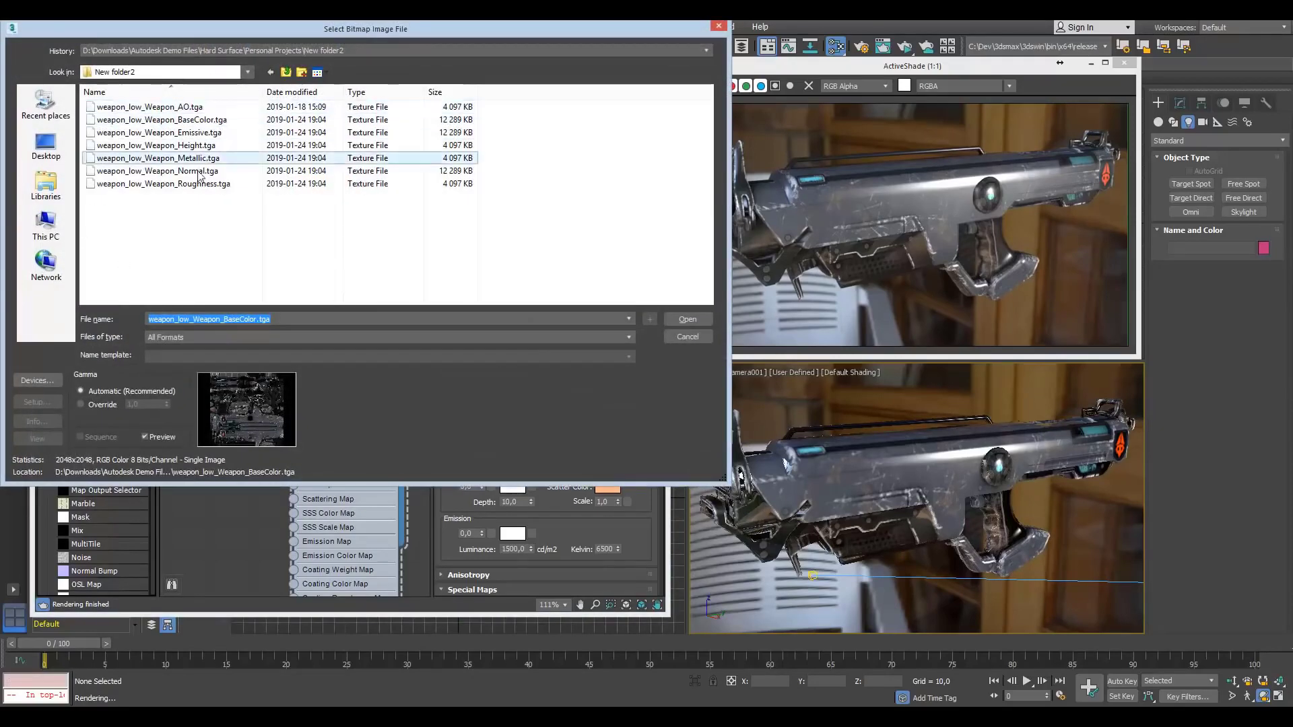
Load weapon_low_Weapon_Roughness.tga with a gamma override of 1.0 as the bitmap for the material's Roughness Map input
click(200, 184)
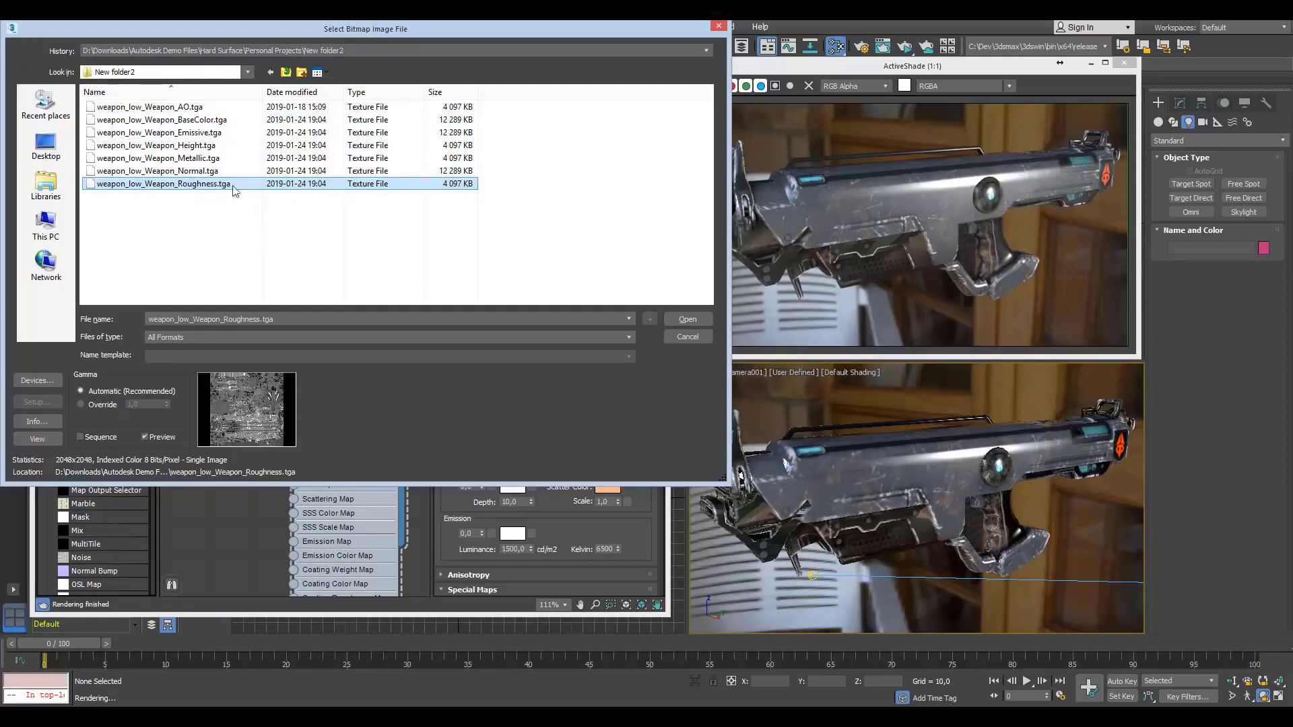
click(92, 405)
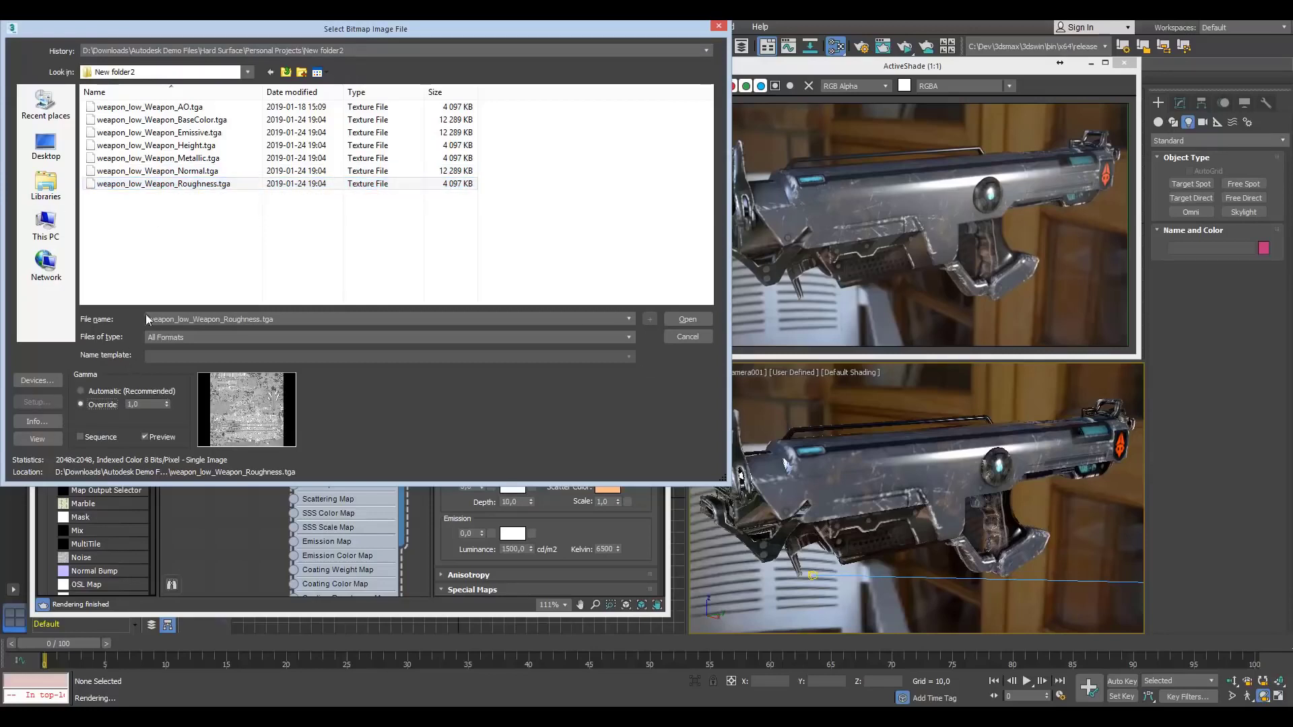
click(687, 319)
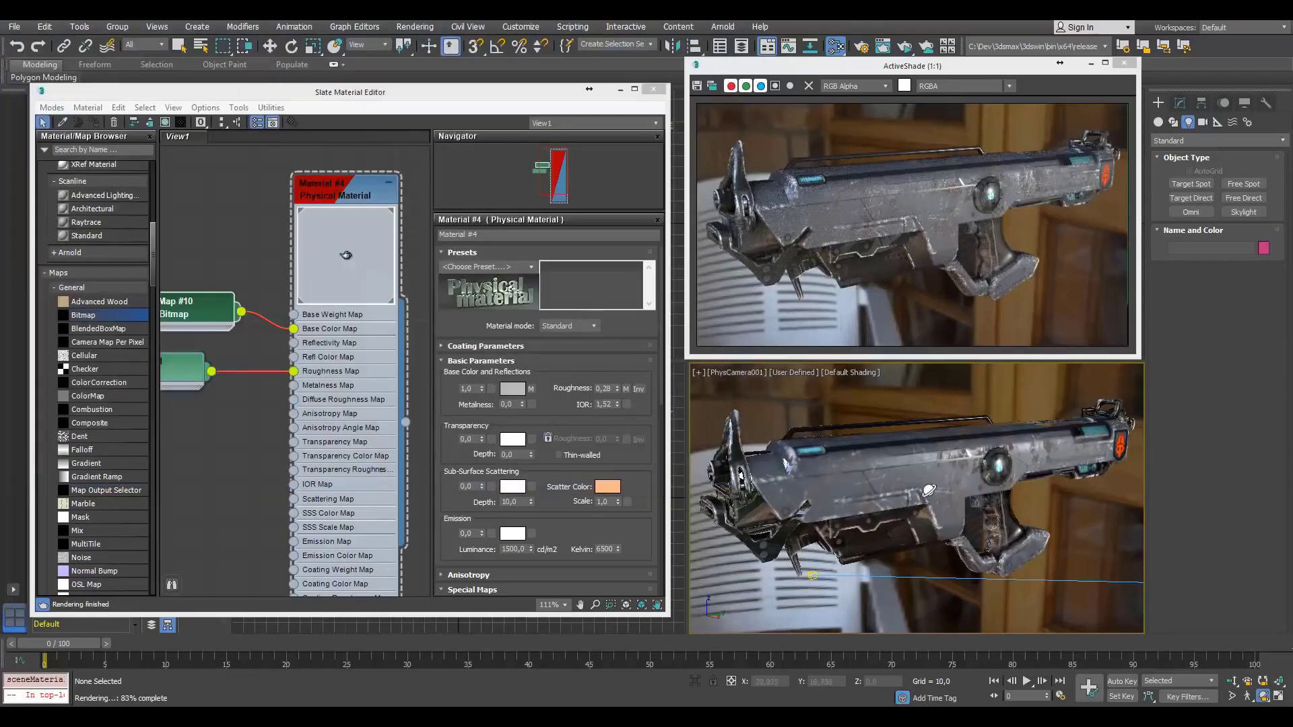
Examine the weapon's scratched surface from several angles and close up, comparing the roughness detail in viewport and render
drag(942, 482, 845, 348)
click(1232, 681)
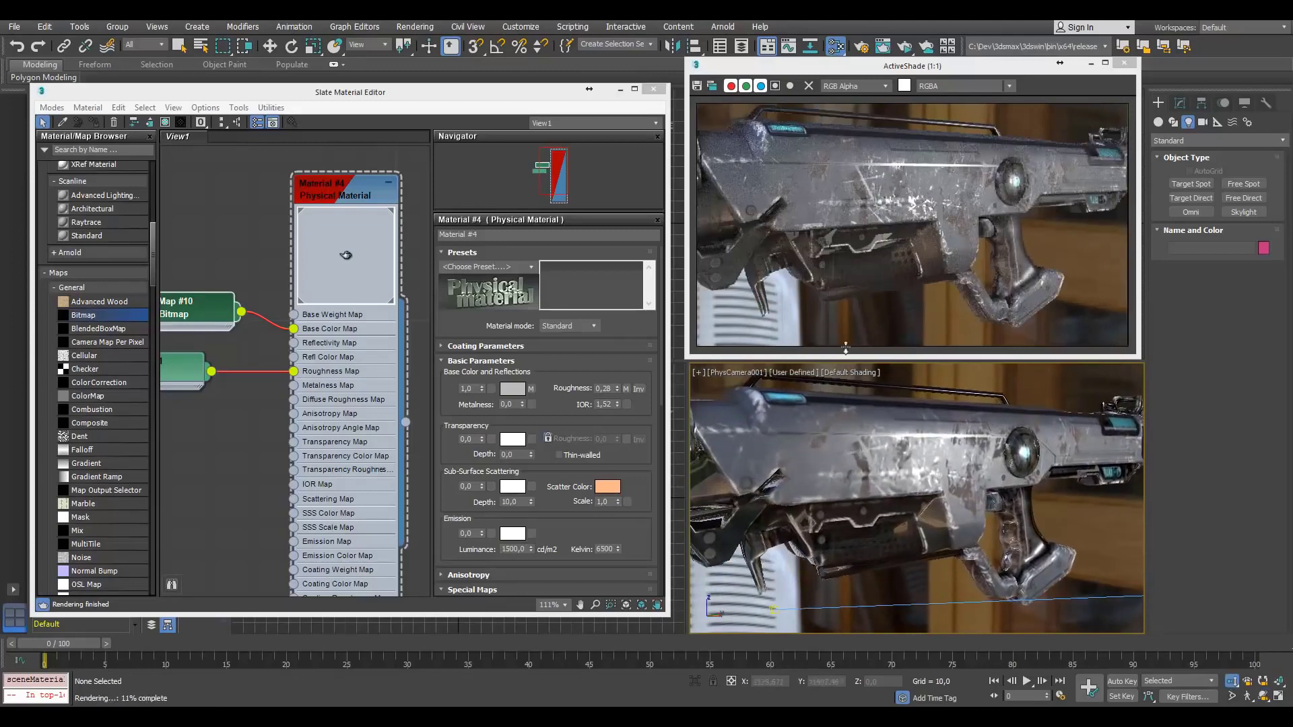
click(1263, 696)
drag(1055, 579, 1010, 510)
click(1232, 682)
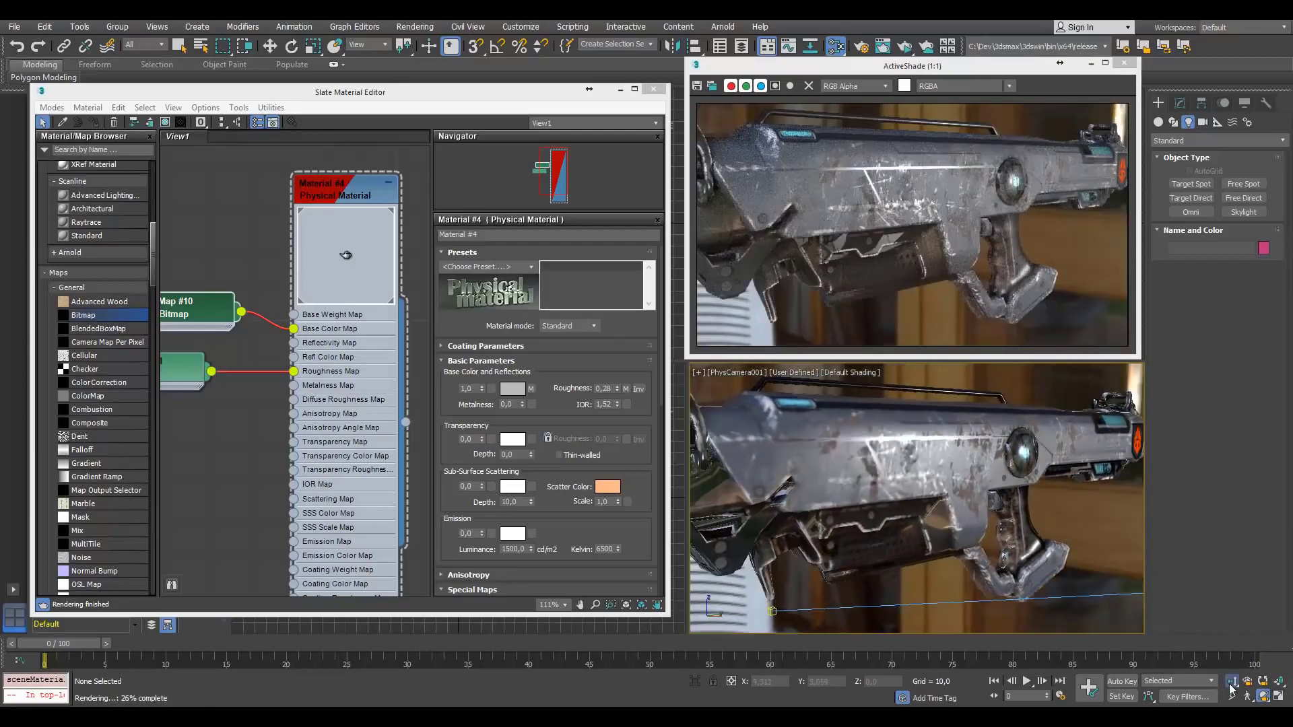
drag(847, 491, 864, 451)
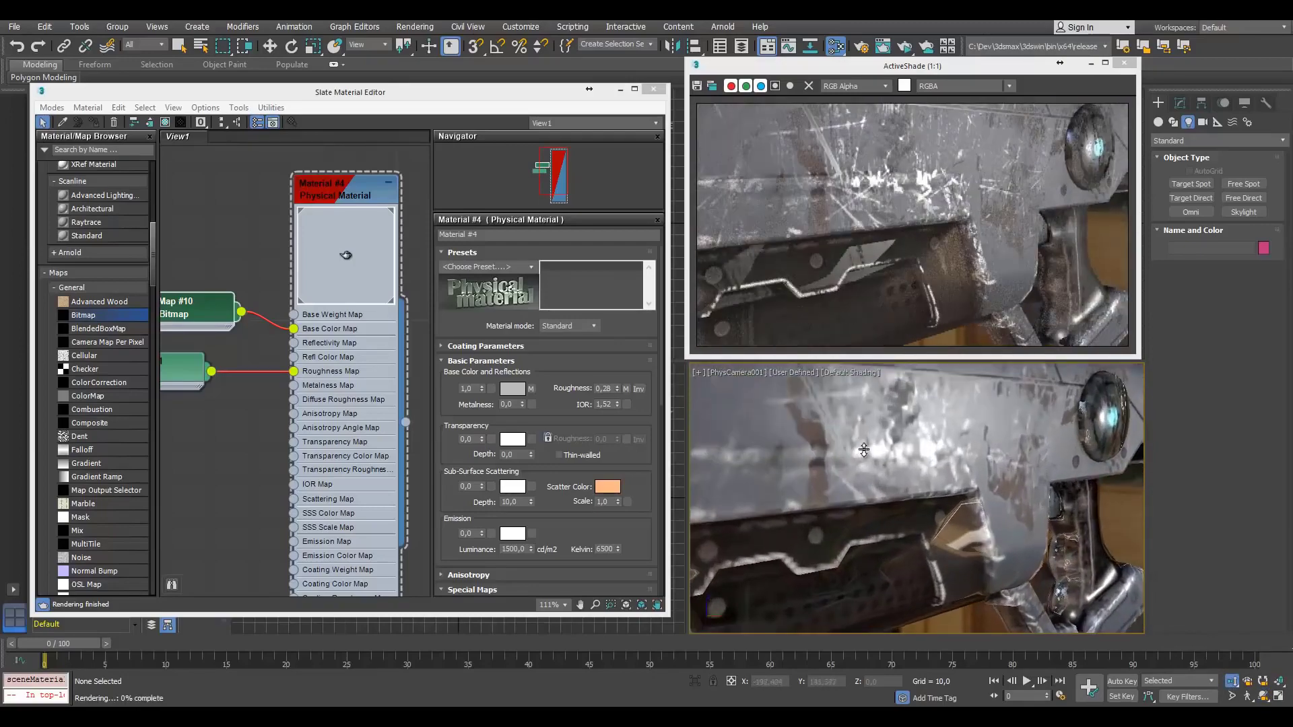
middle_drag(865, 451, 875, 480)
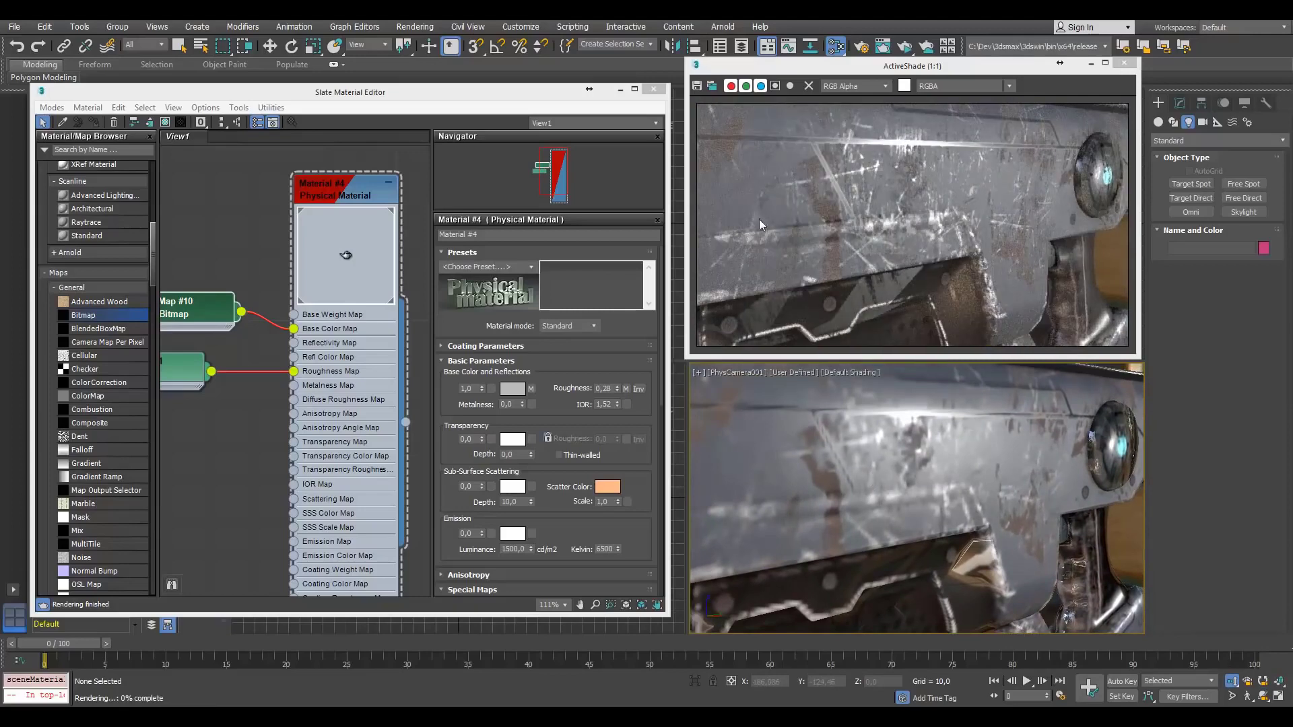
drag(916, 472, 905, 505)
middle_drag(906, 504, 893, 483)
drag(893, 483, 891, 500)
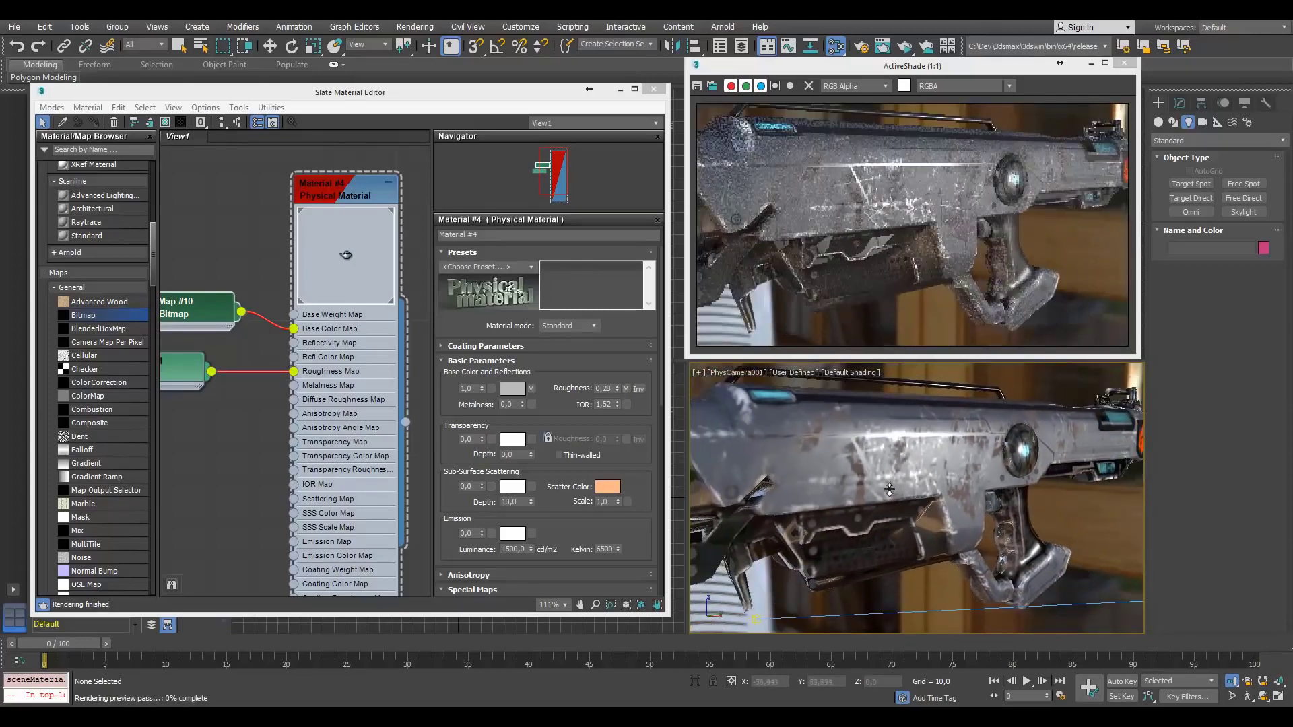
Raise the viewport's maximum display resolution for texture maps and check the weapon's surface detail close up and from farther away
click(793, 372)
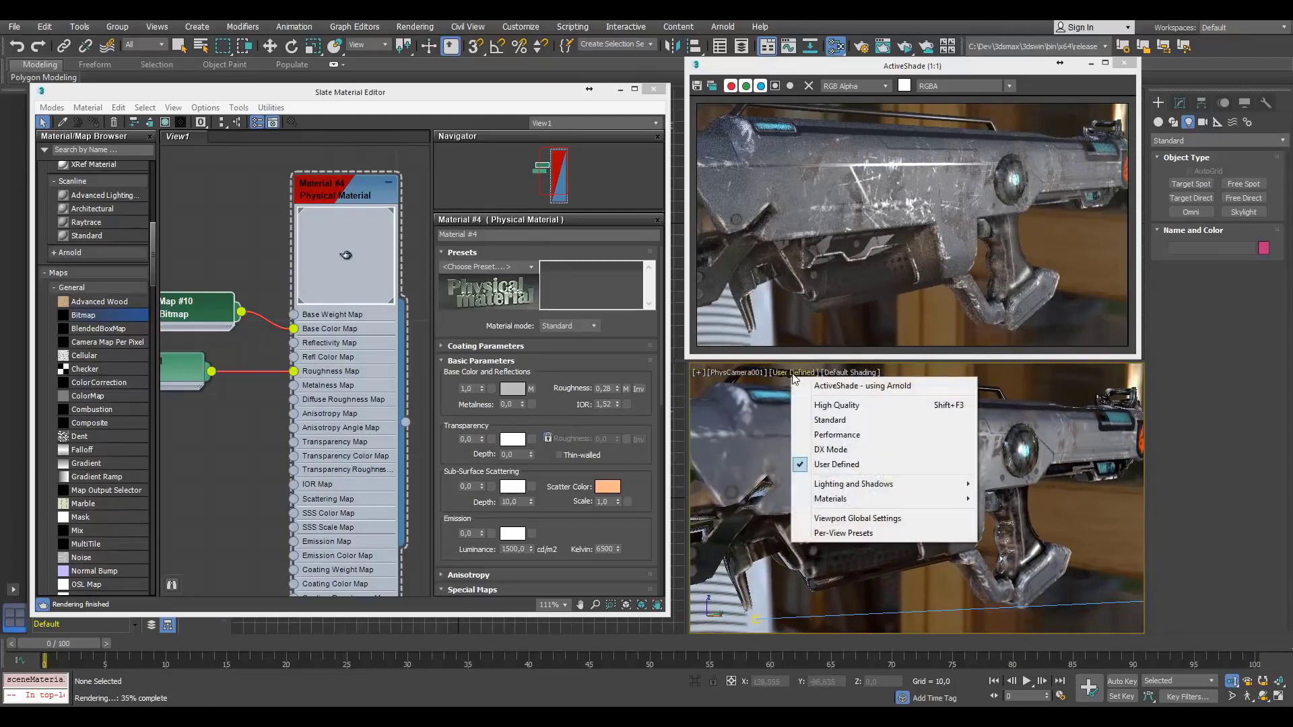
click(855, 518)
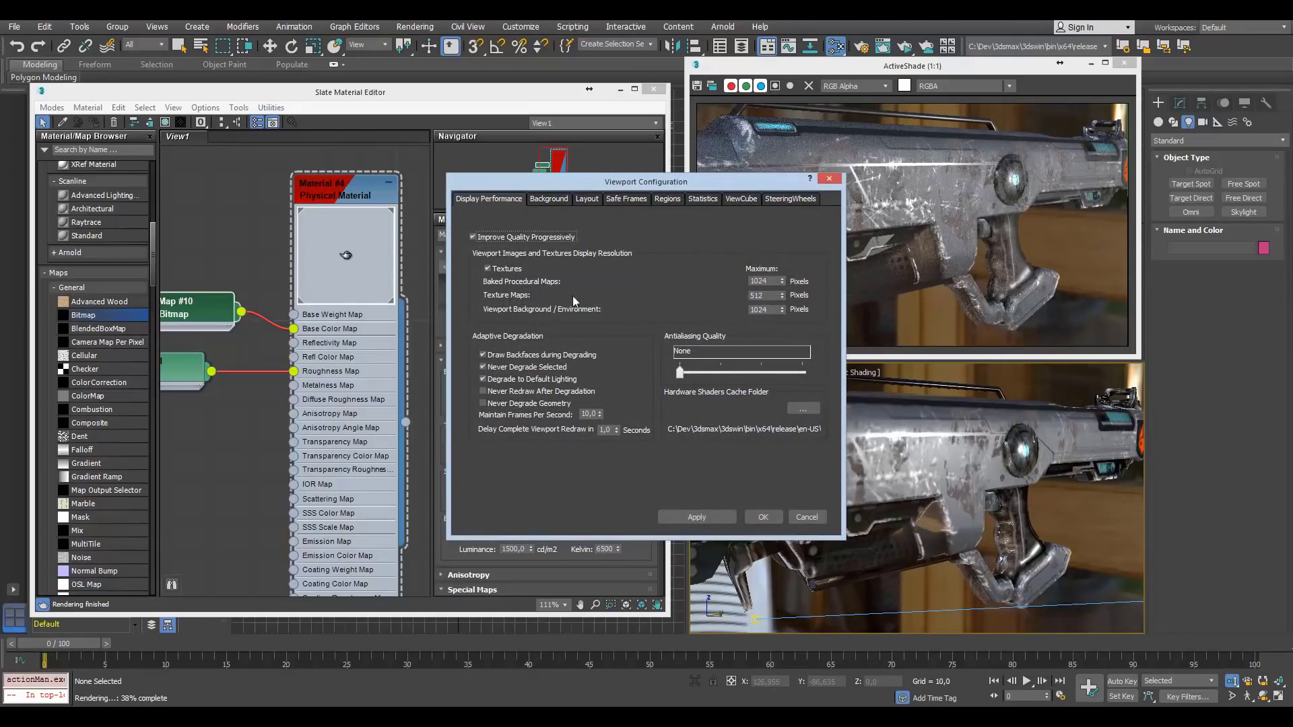
double_click(775, 295)
click(764, 517)
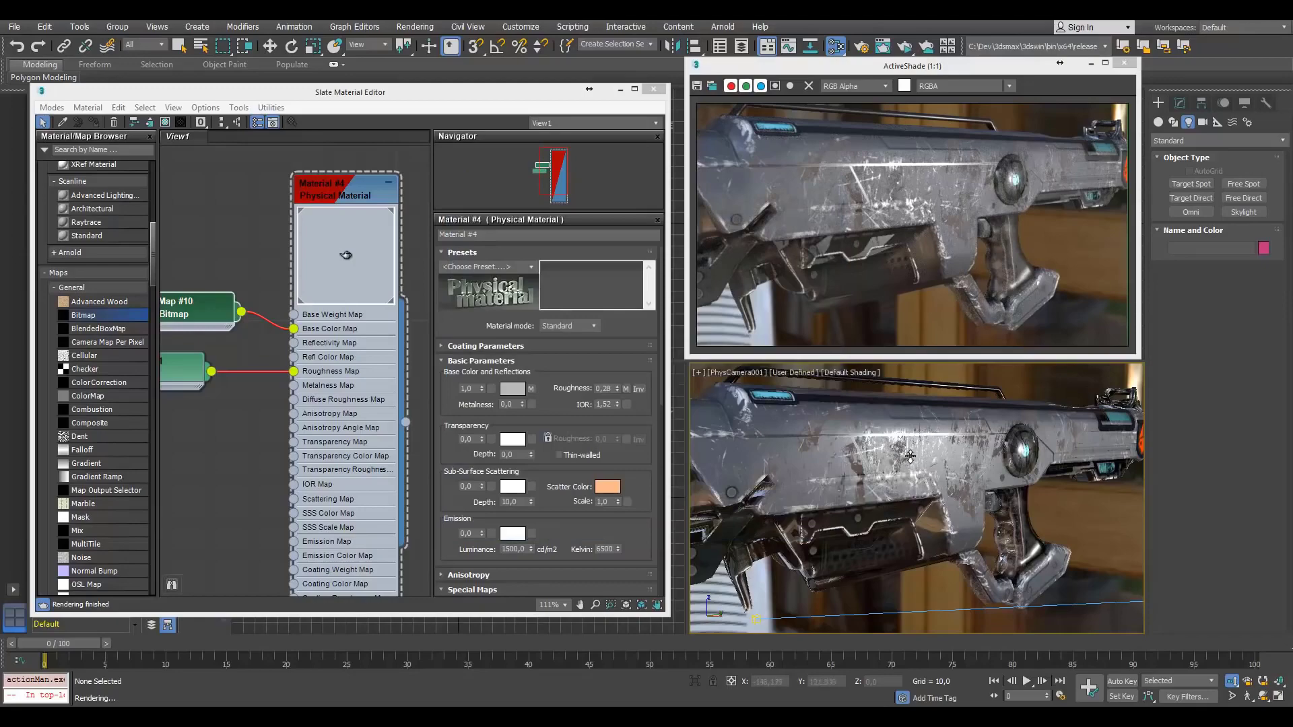
scroll(876, 463, up, 5)
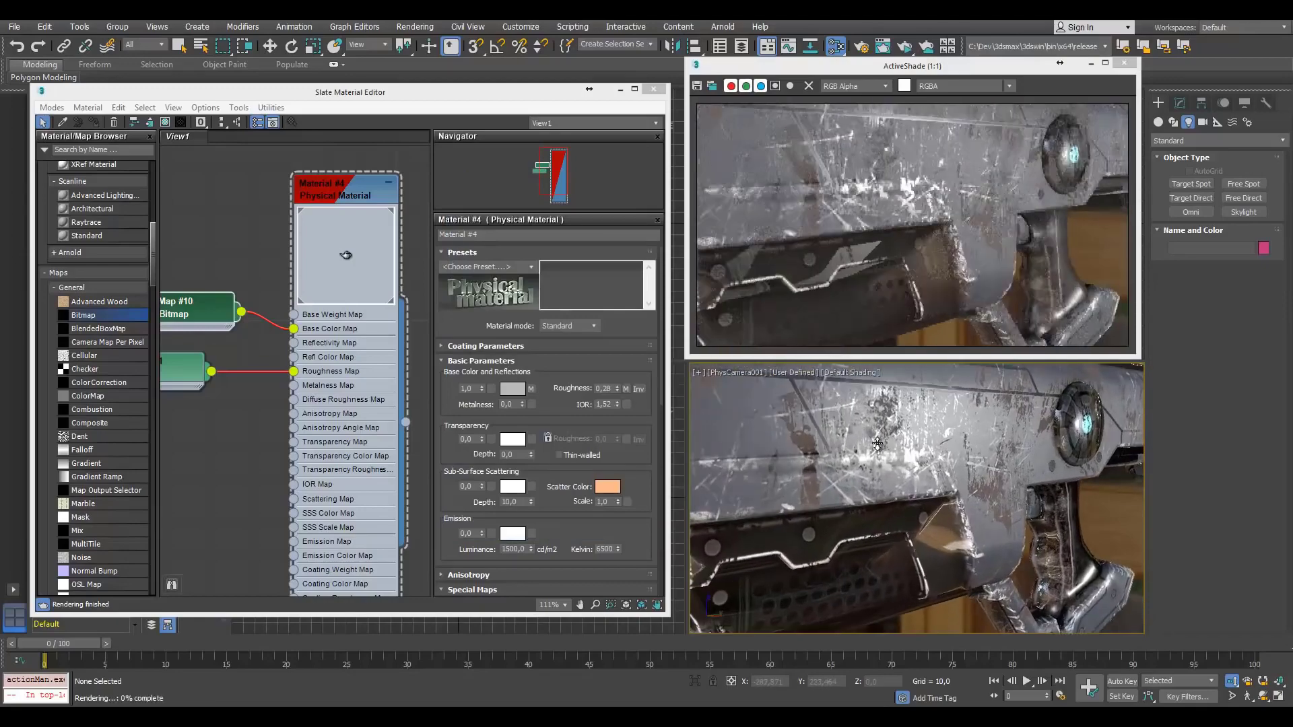
scroll(889, 426, down, 5)
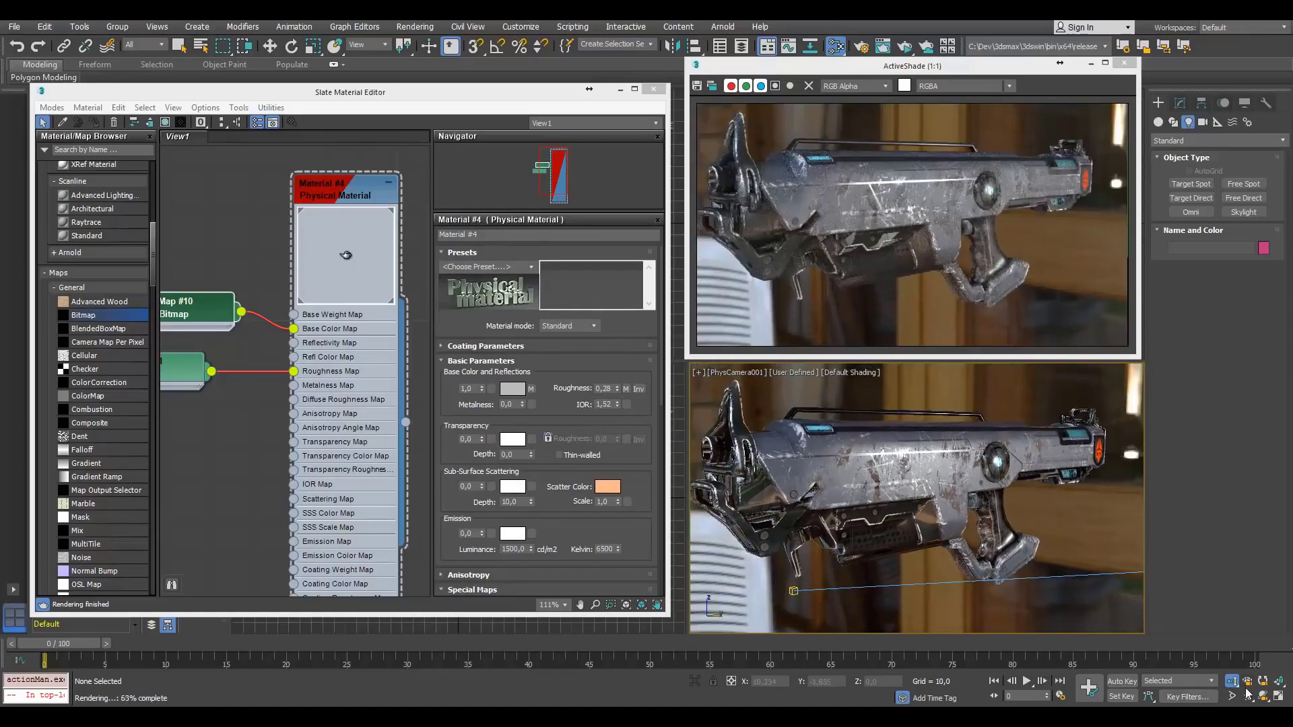
scroll(944, 515, up, 5)
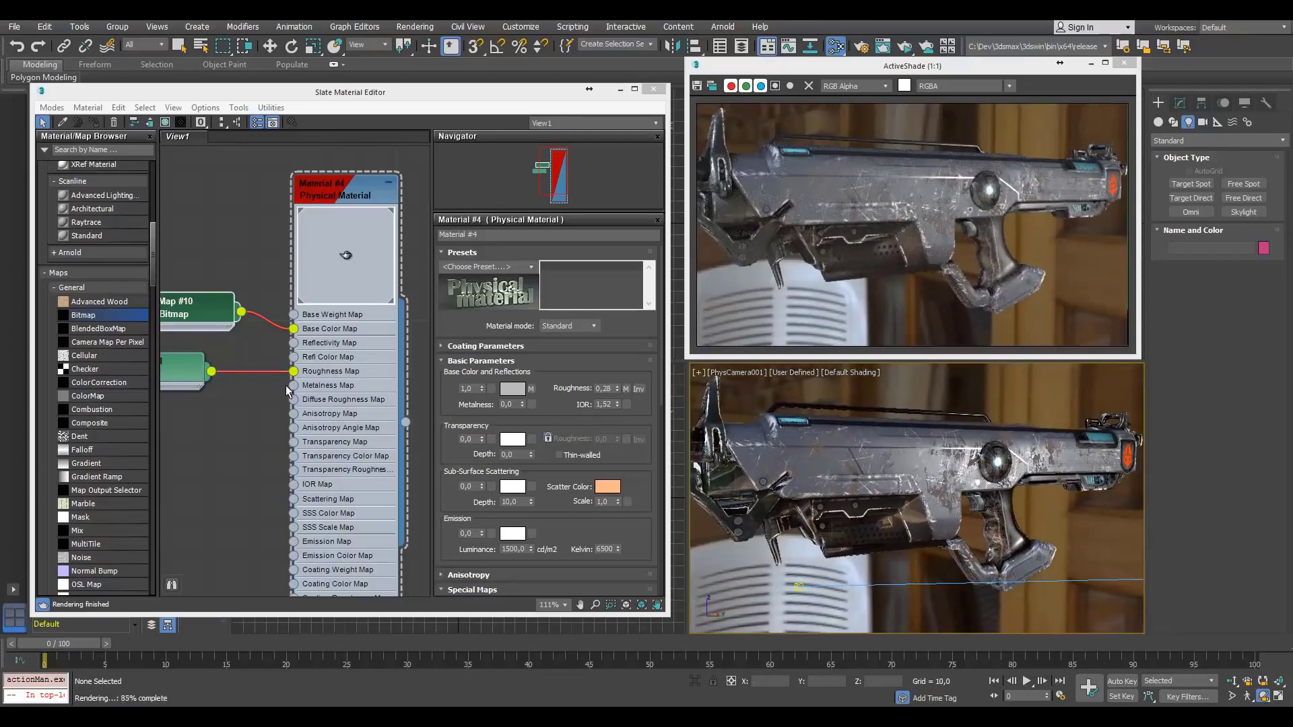
Load weapon_low_Weapon_Metallic.tga with a gamma override of 1.0 as the bitmap for the material's Metalness Map input
drag(92, 317, 294, 389)
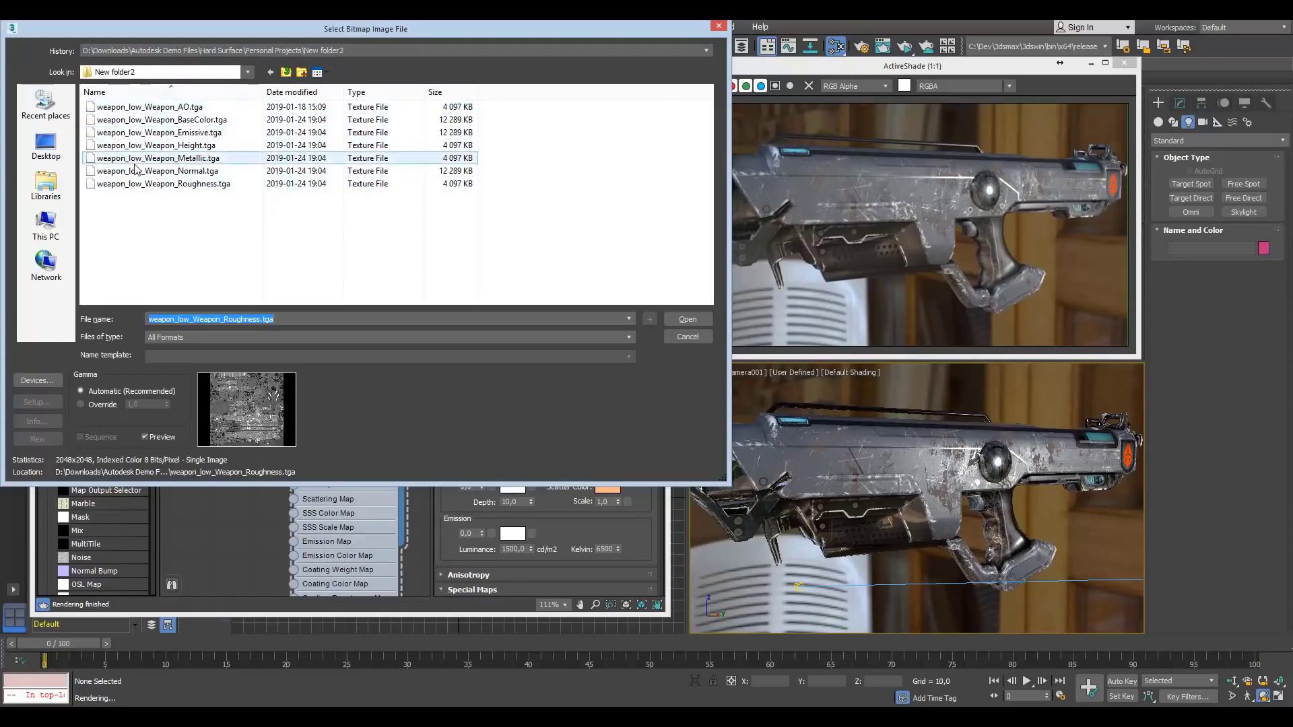
click(196, 159)
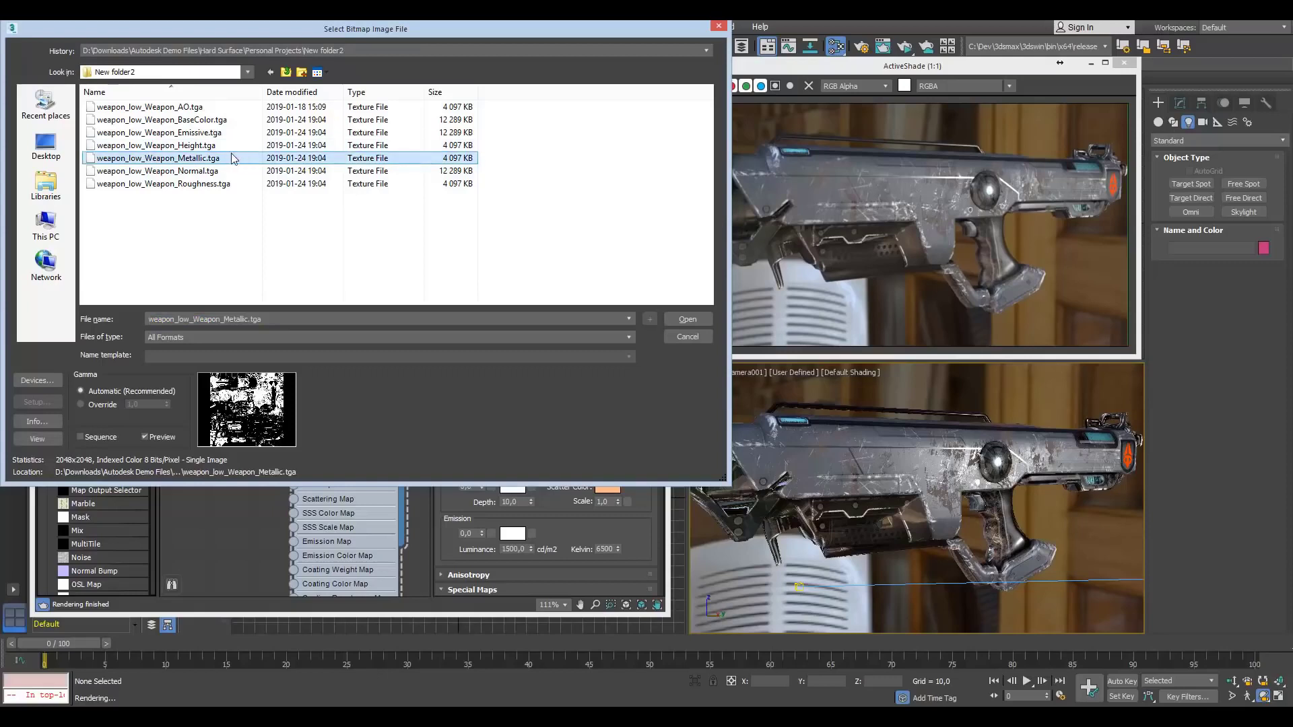
click(93, 406)
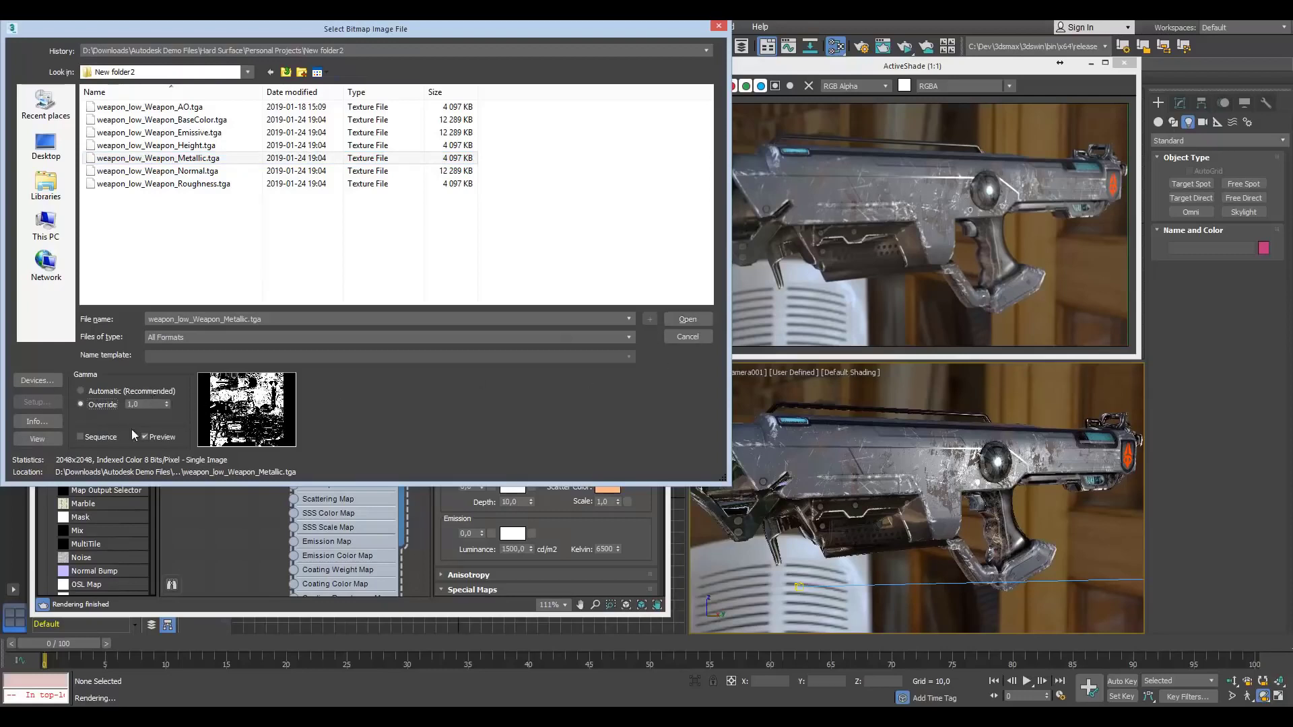
click(688, 321)
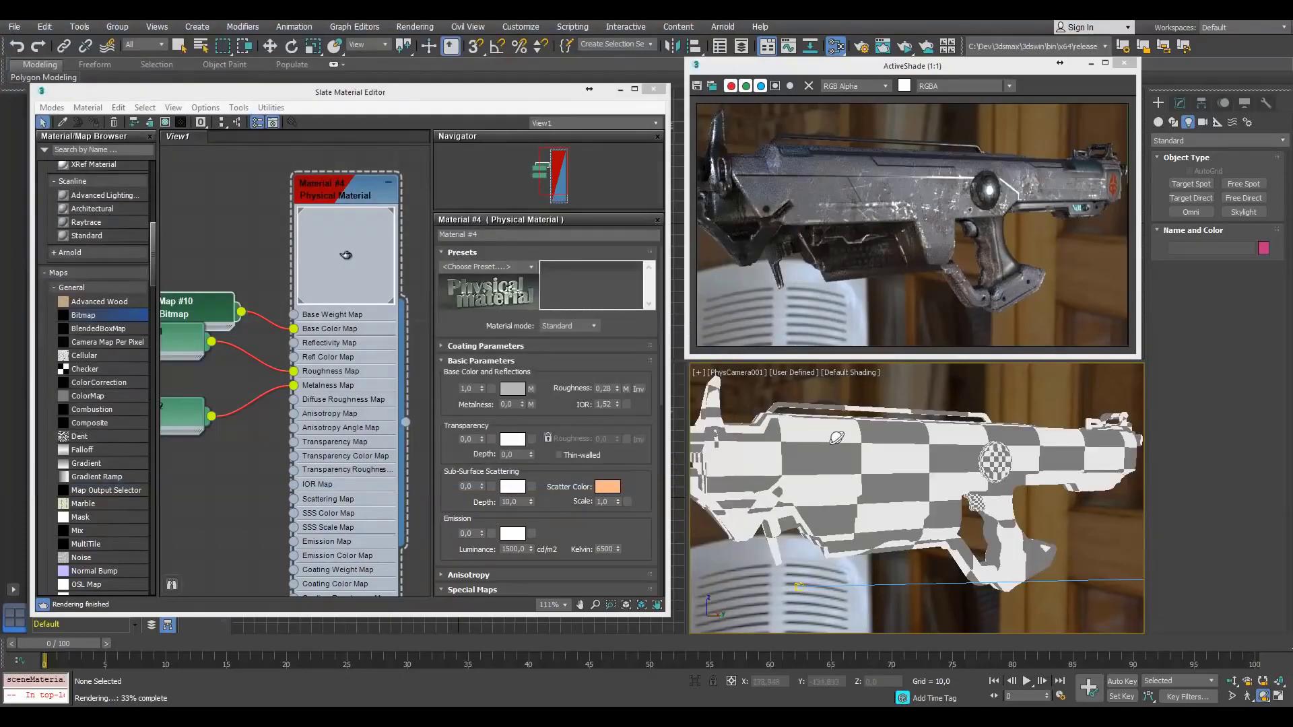
mouse_move(926, 493)
mouse_down()
mouse_move(852, 486)
mouse_move(840, 519)
mouse_move(884, 471)
mouse_move(863, 483)
mouse_move(933, 497)
mouse_up()
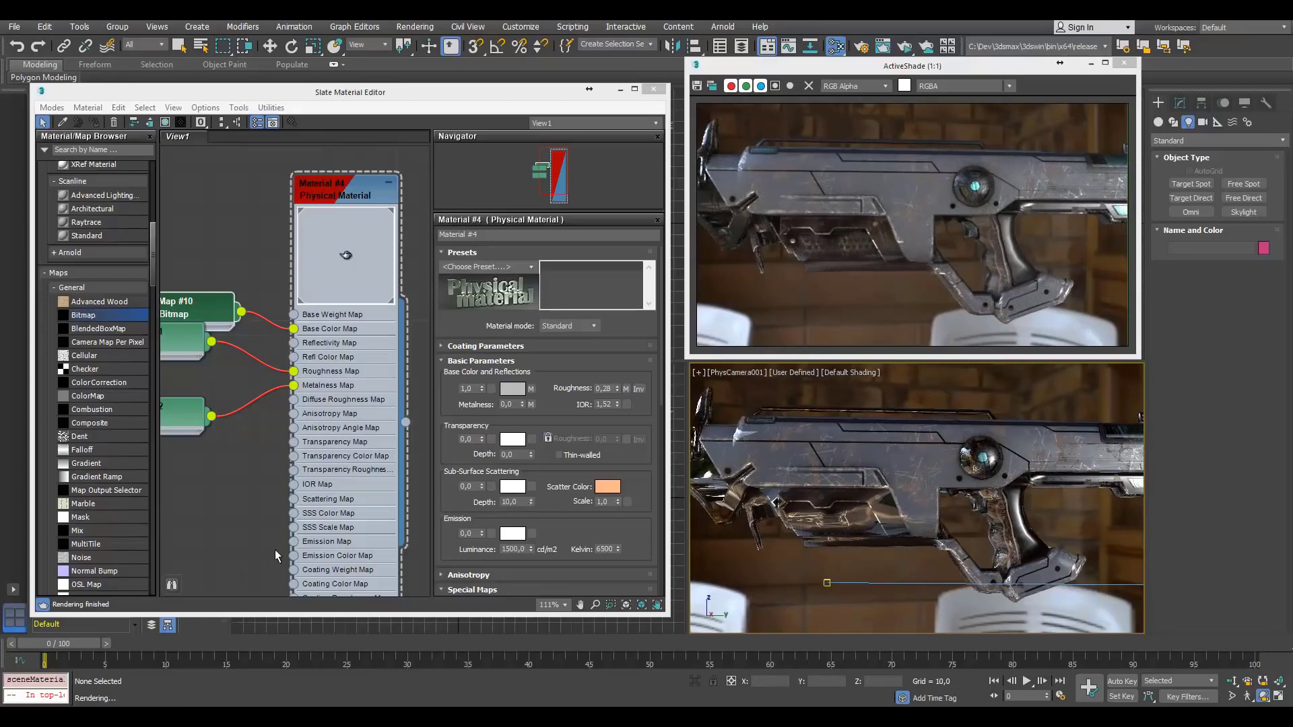
Load weapon_low_Weapon_Emissive.tga with automatic gamma as a bitmap on the material's Emission Map input and check the weapon's lights
drag(95, 319, 295, 547)
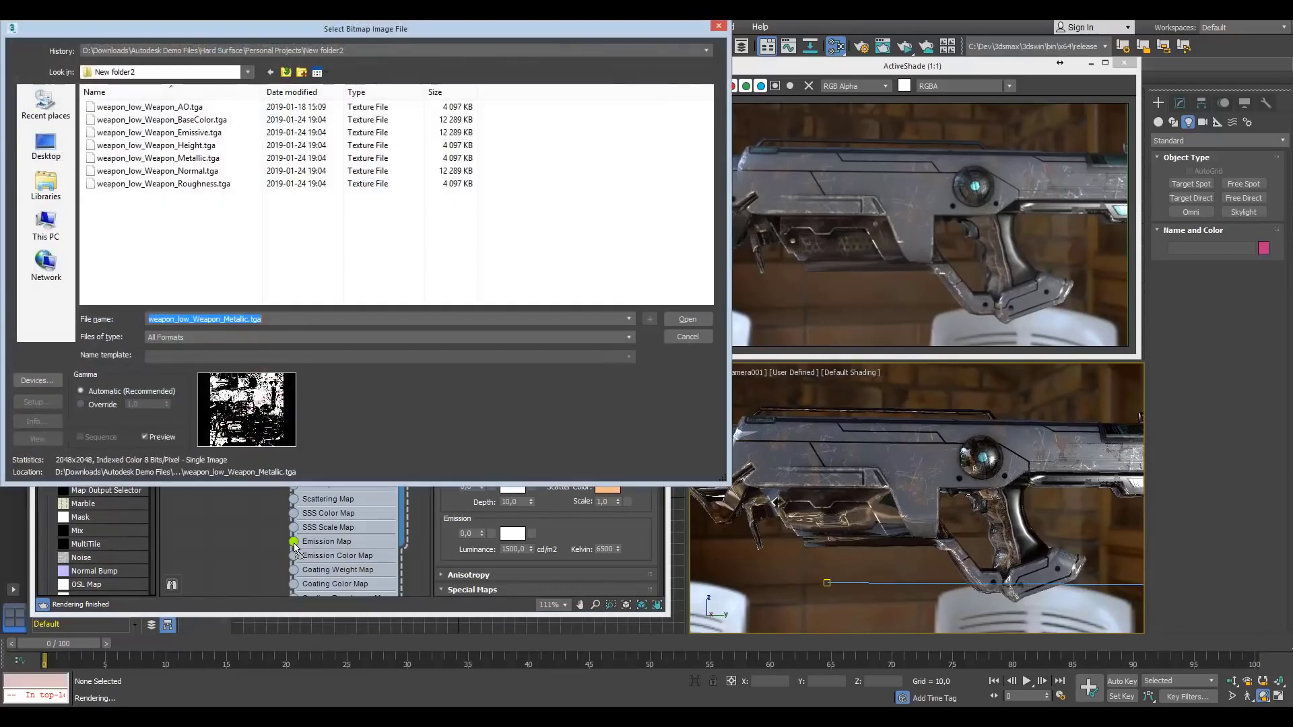
click(155, 132)
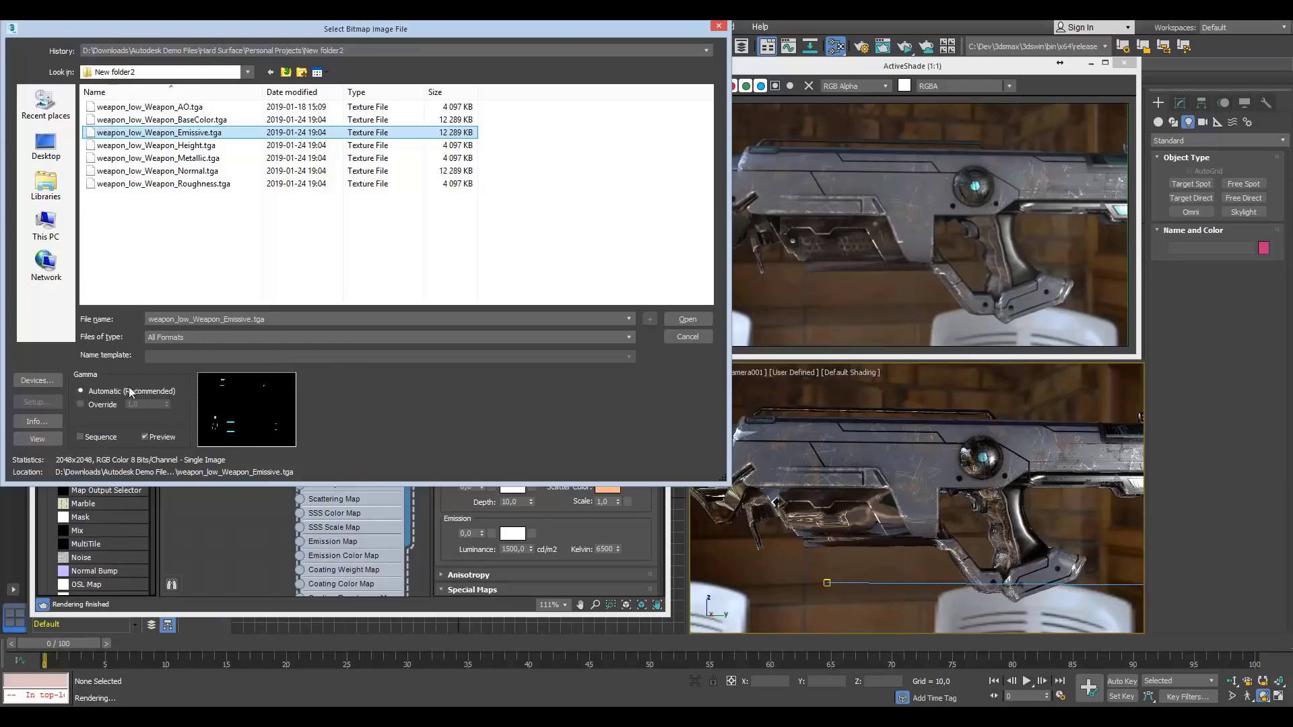
click(687, 319)
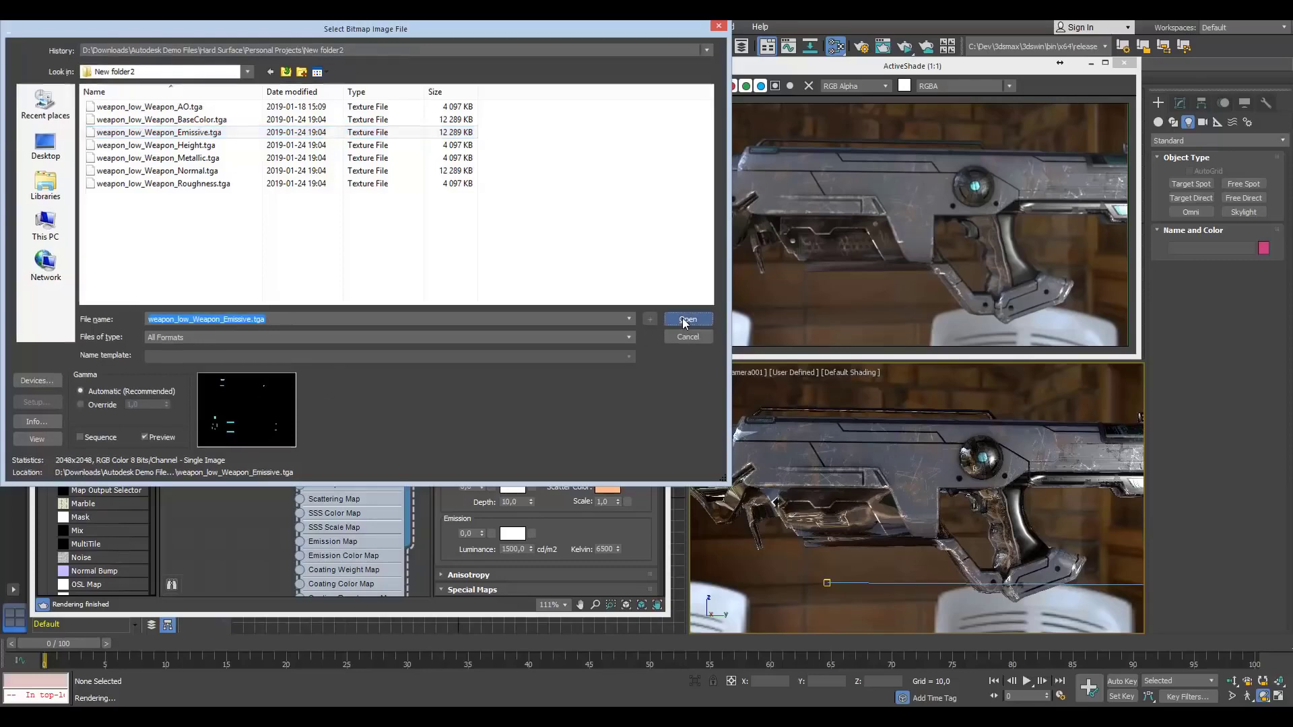
alt+middle_drag(947, 449, 1000, 492)
drag(999, 492, 997, 489)
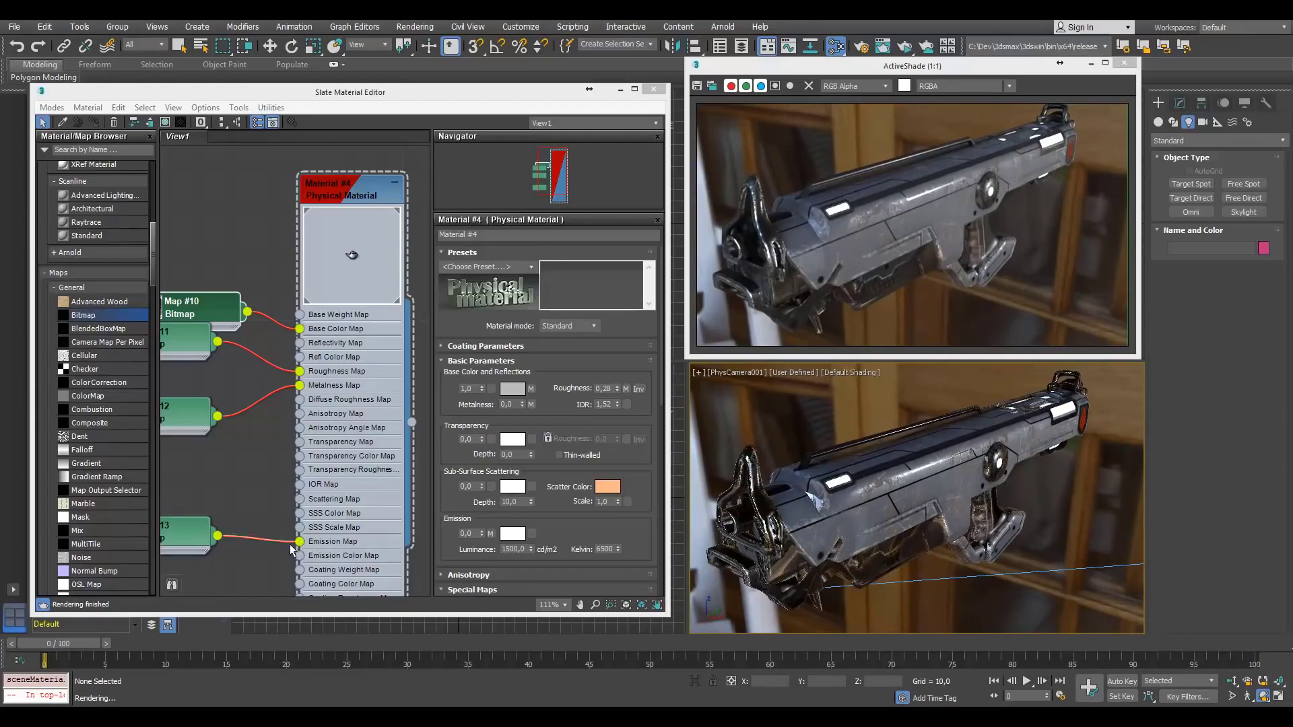
Move the emissive bitmap's connection to the Emission Color Map input and set the material's emission weight to 1.0
mouse_move(300, 542)
mouse_down()
mouse_move(288, 564)
mouse_move(300, 556)
mouse_up()
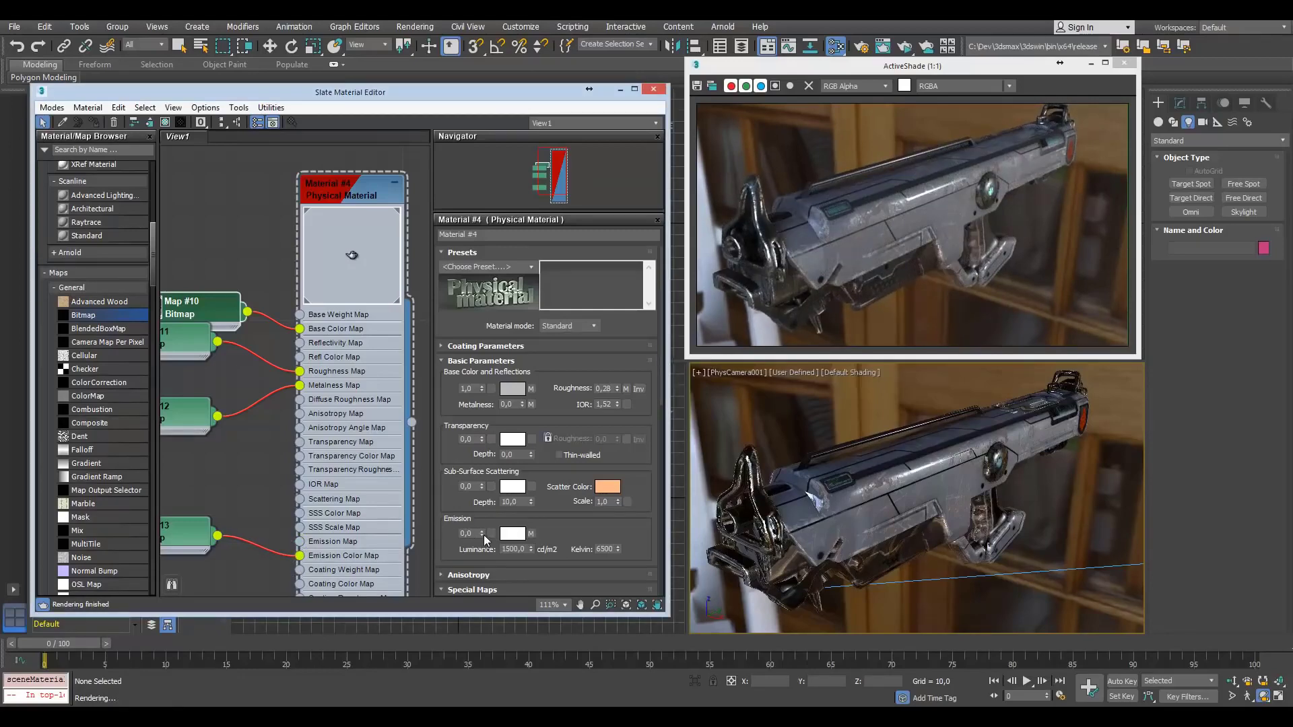
drag(482, 535, 483, 416)
mouse_move(997, 469)
mouse_down()
mouse_move(942, 493)
mouse_move(1092, 451)
mouse_move(991, 463)
mouse_up()
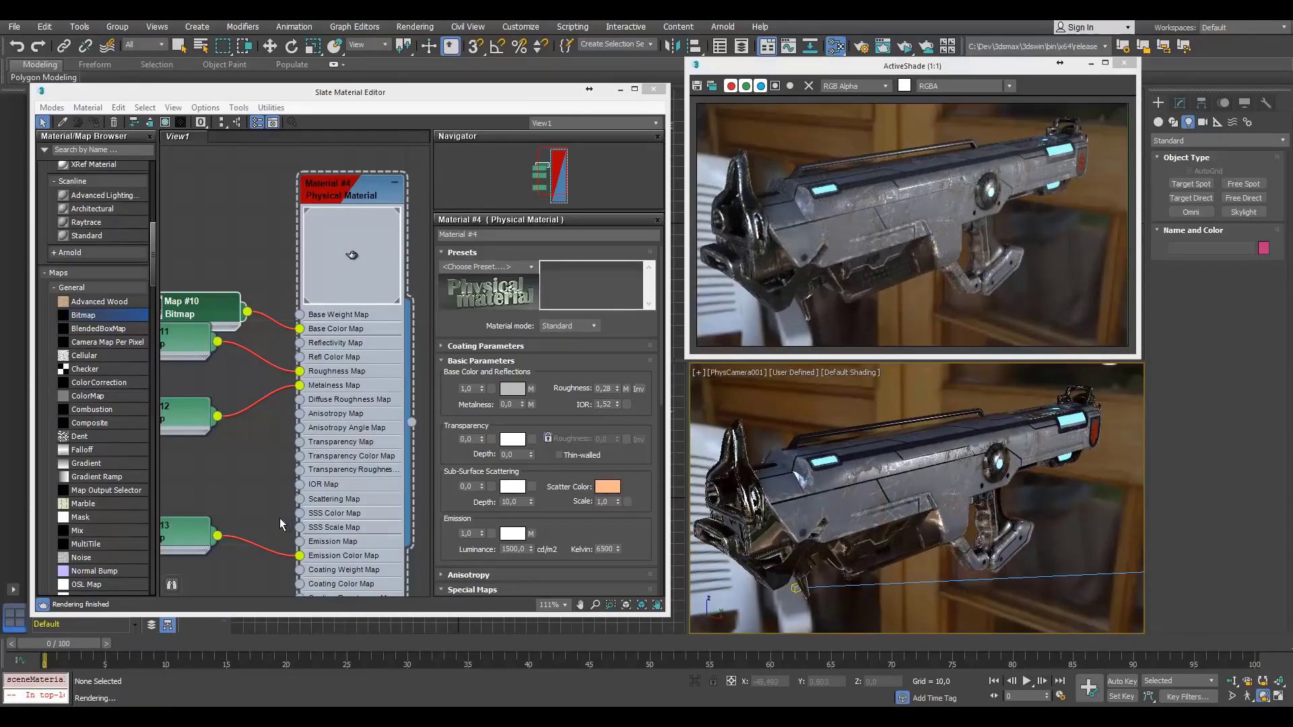
Add an unconnected bitmap node below the emissive map using weapon_low_Weapon_Normal.tga with a gamma override of 1.0
middle_drag(280, 519, 333, 380)
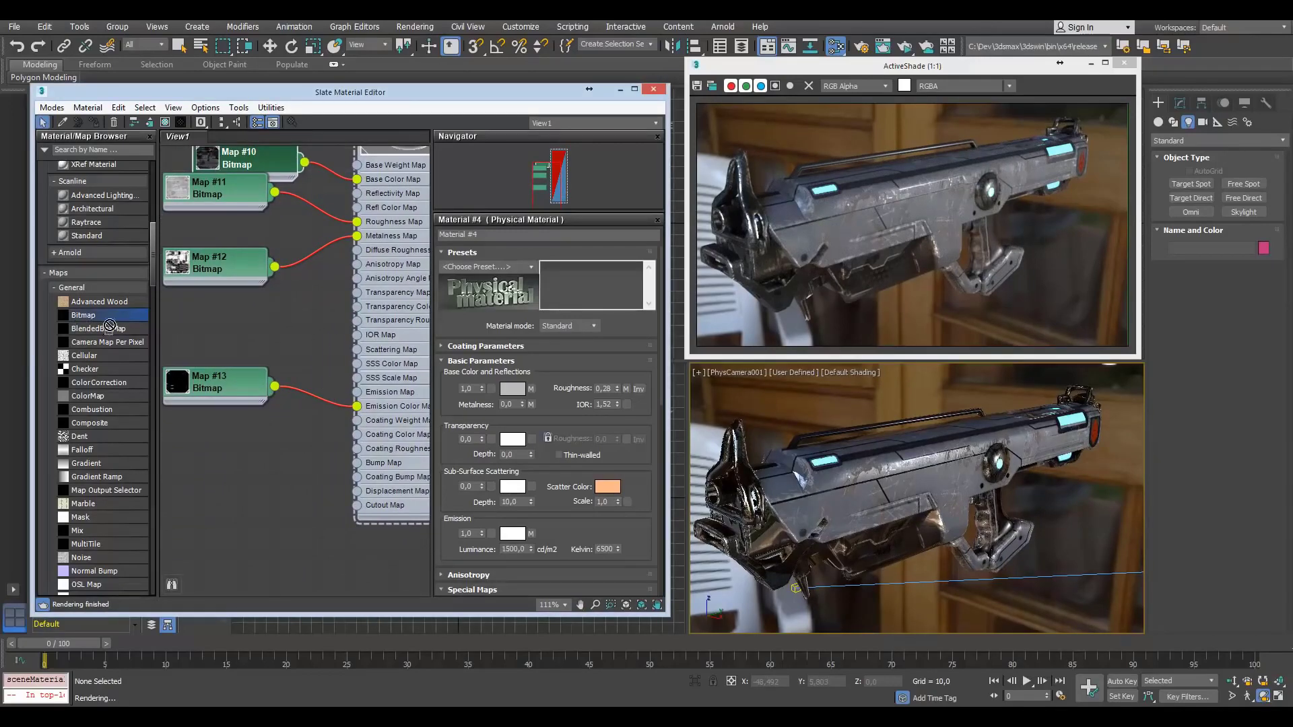
drag(206, 450, 207, 446)
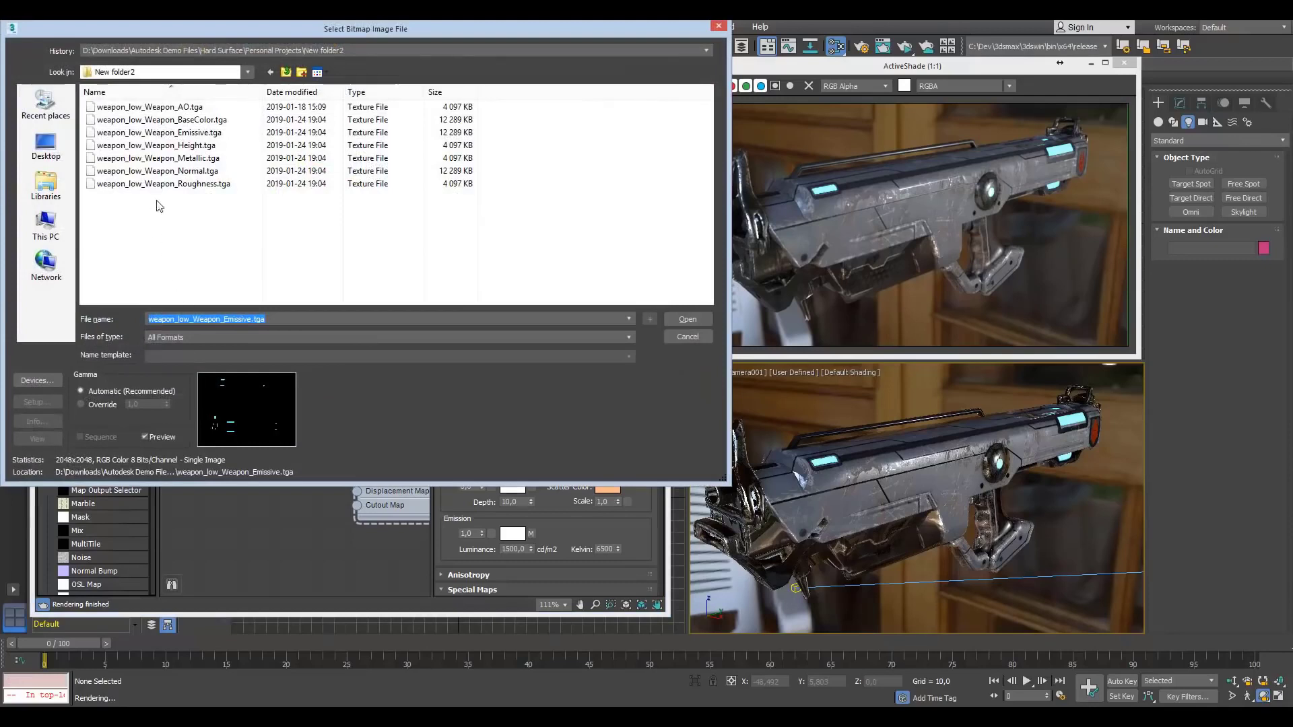
click(193, 172)
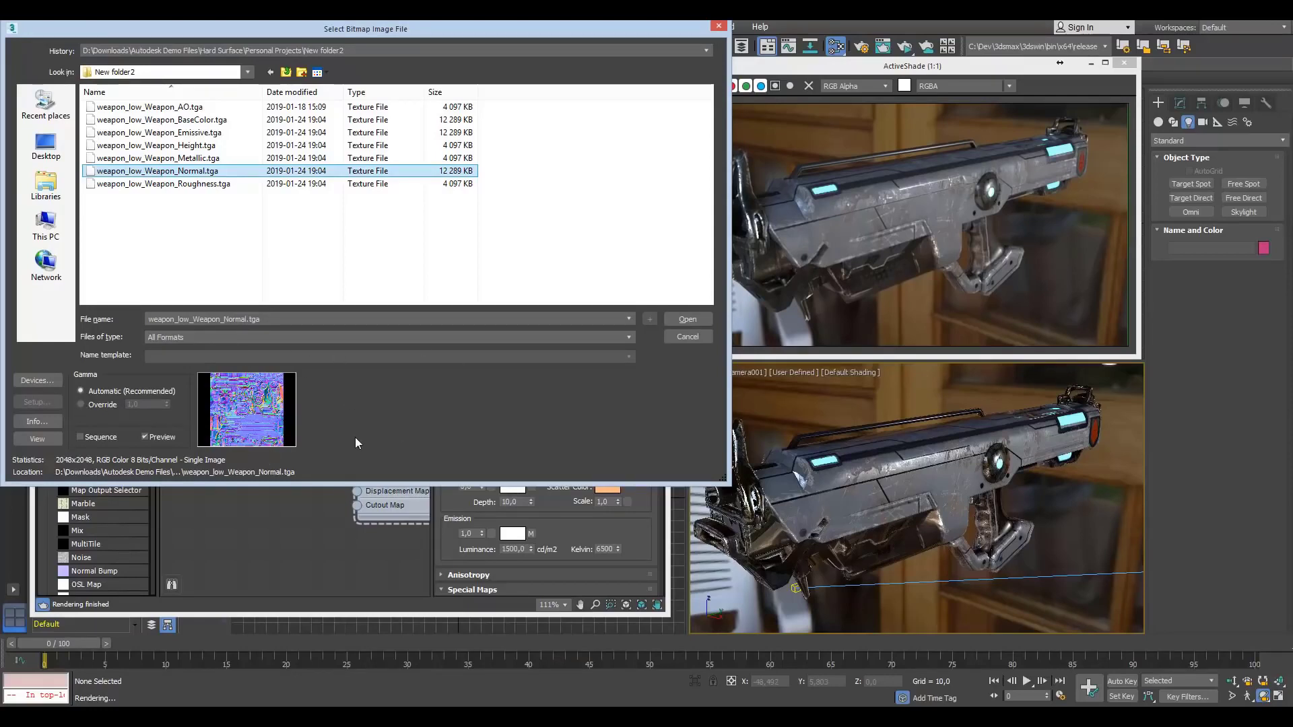
click(81, 404)
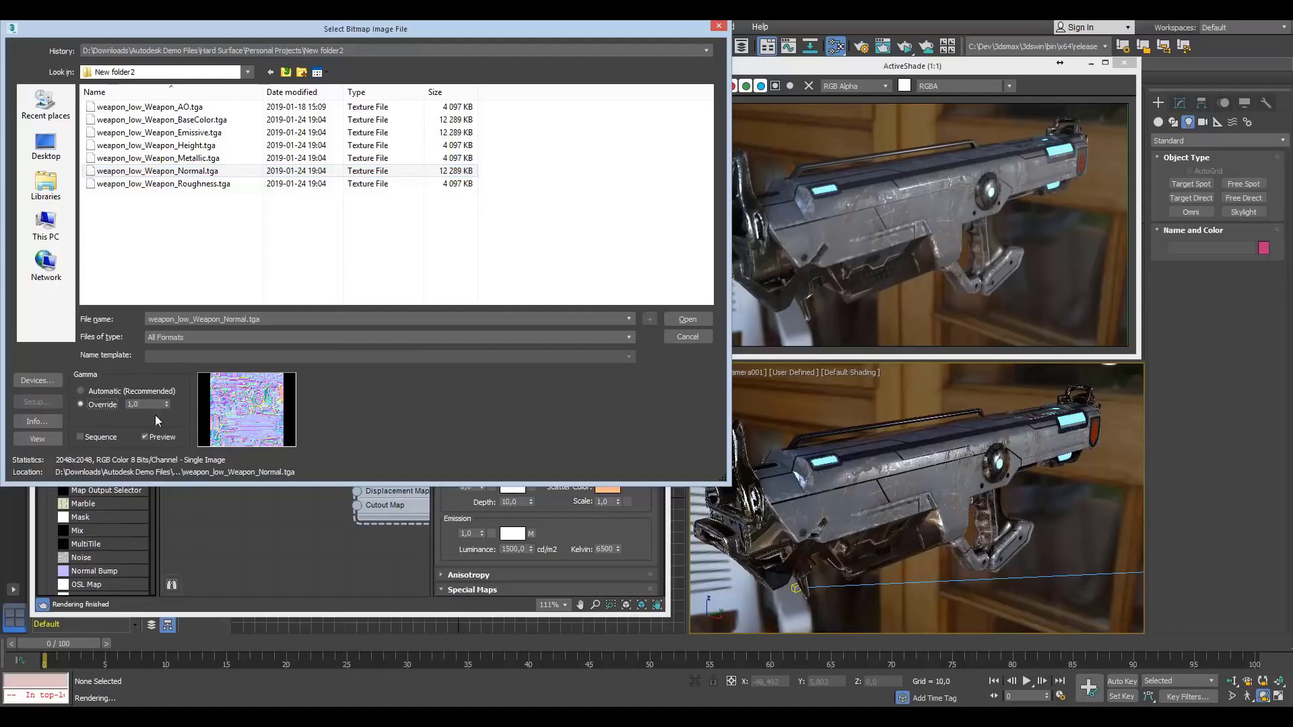
click(669, 323)
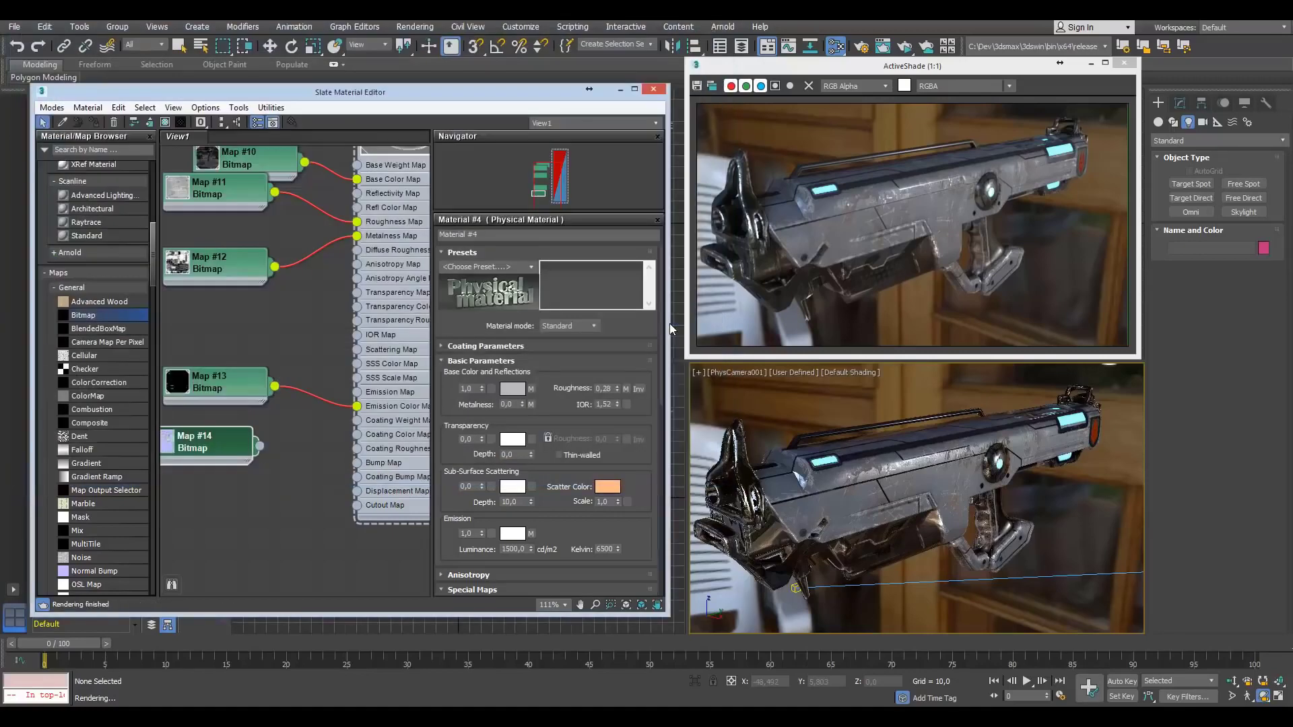
Try connecting the normal bitmap directly to the material's Bump Map input and inspect the weapon's surface from several angles
middle_drag(253, 486, 317, 484)
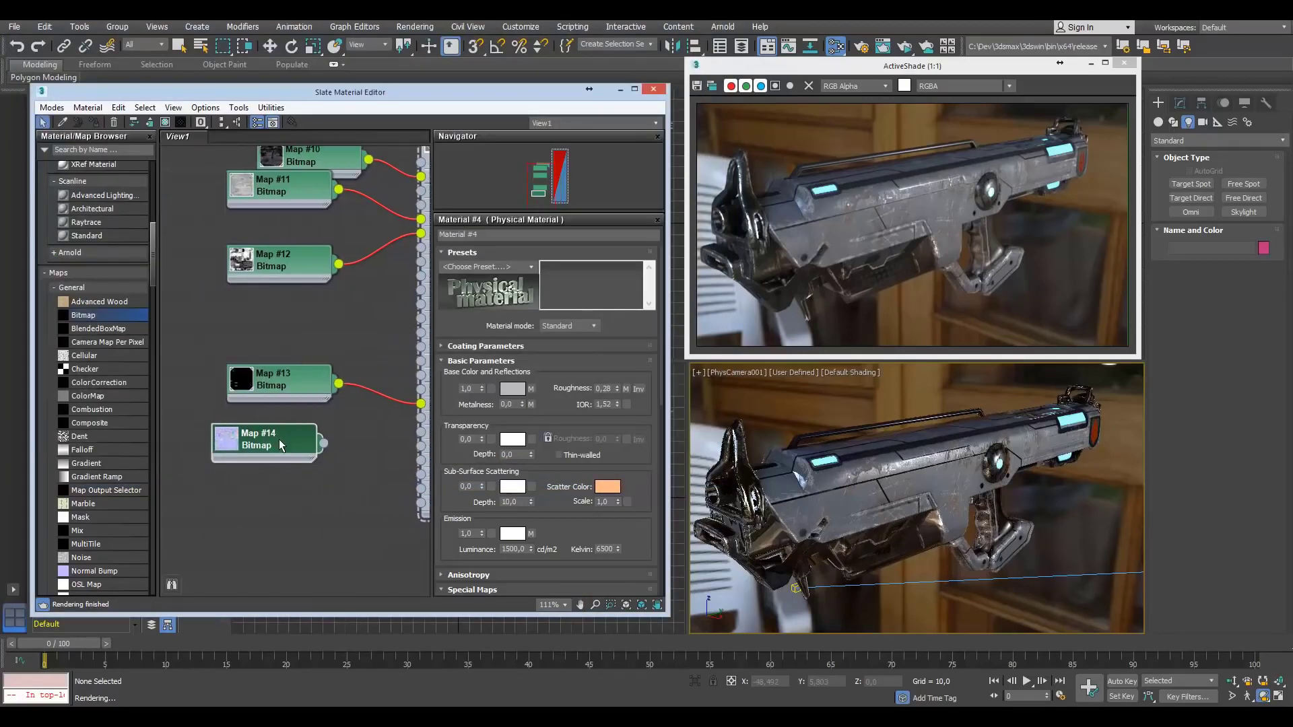
drag(280, 438, 310, 468)
middle_drag(370, 480, 286, 478)
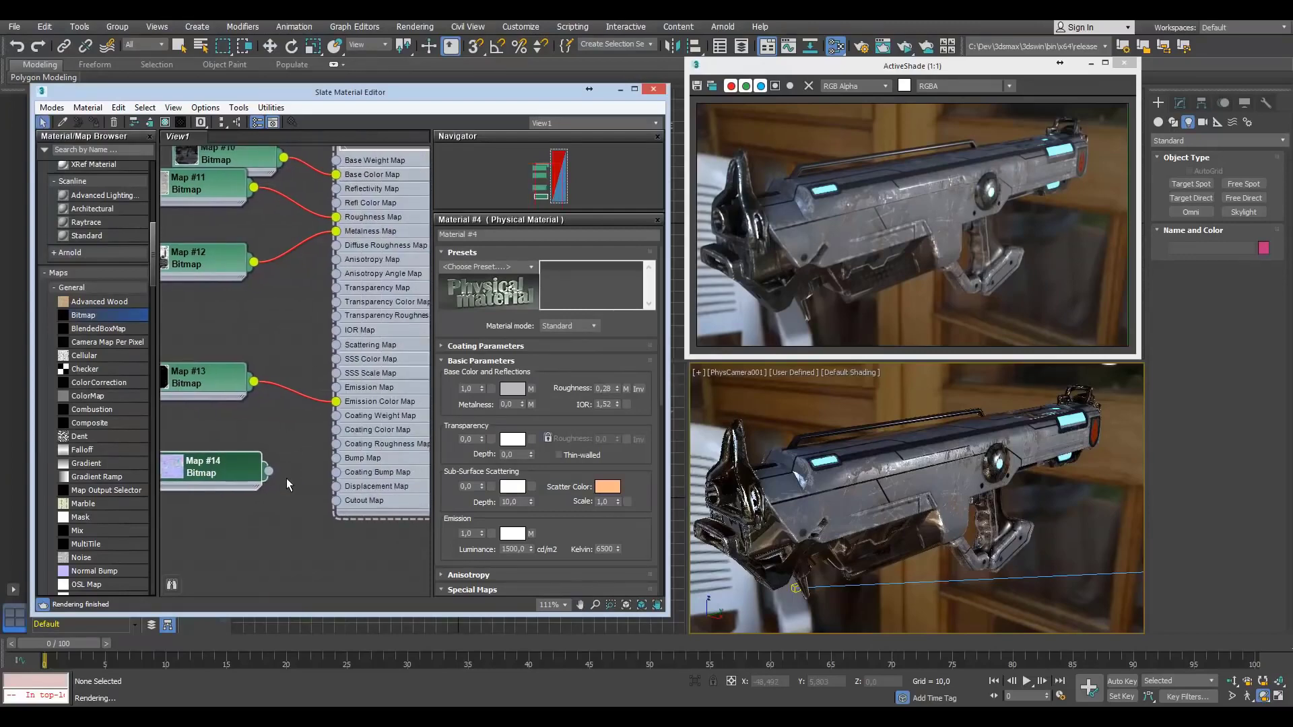
drag(269, 470, 339, 458)
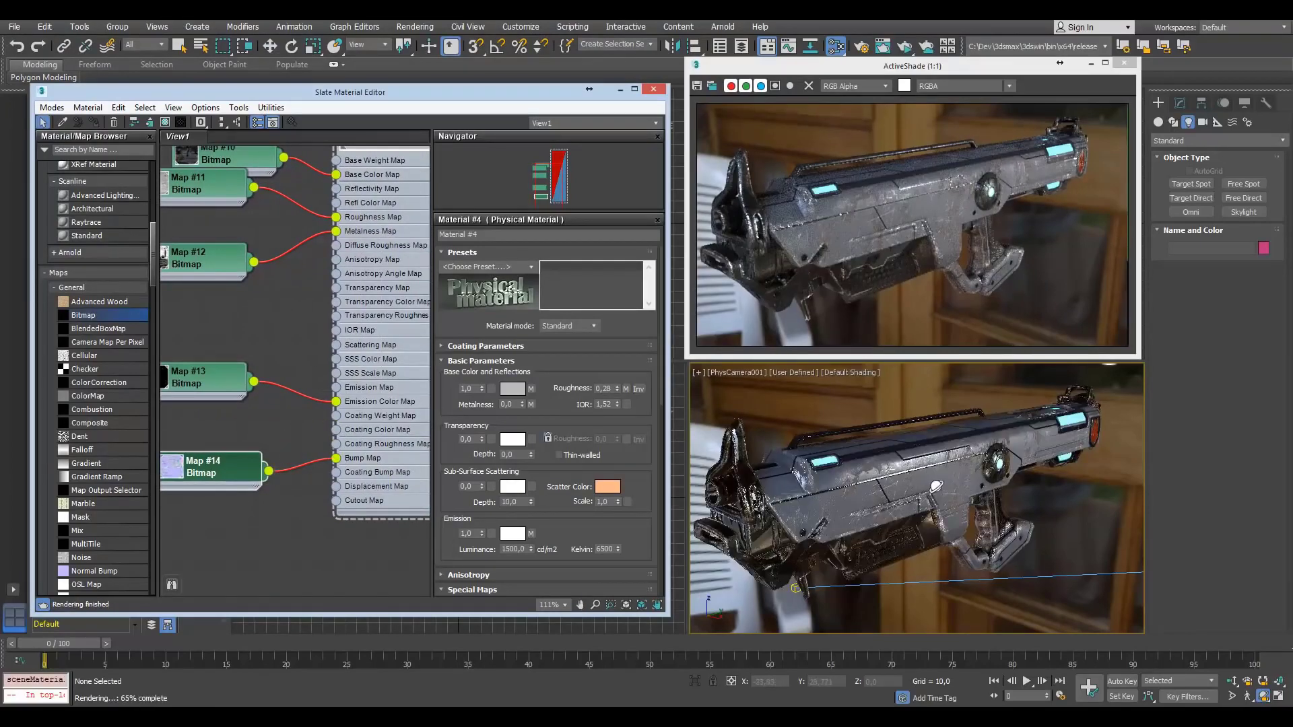
drag(938, 489, 834, 480)
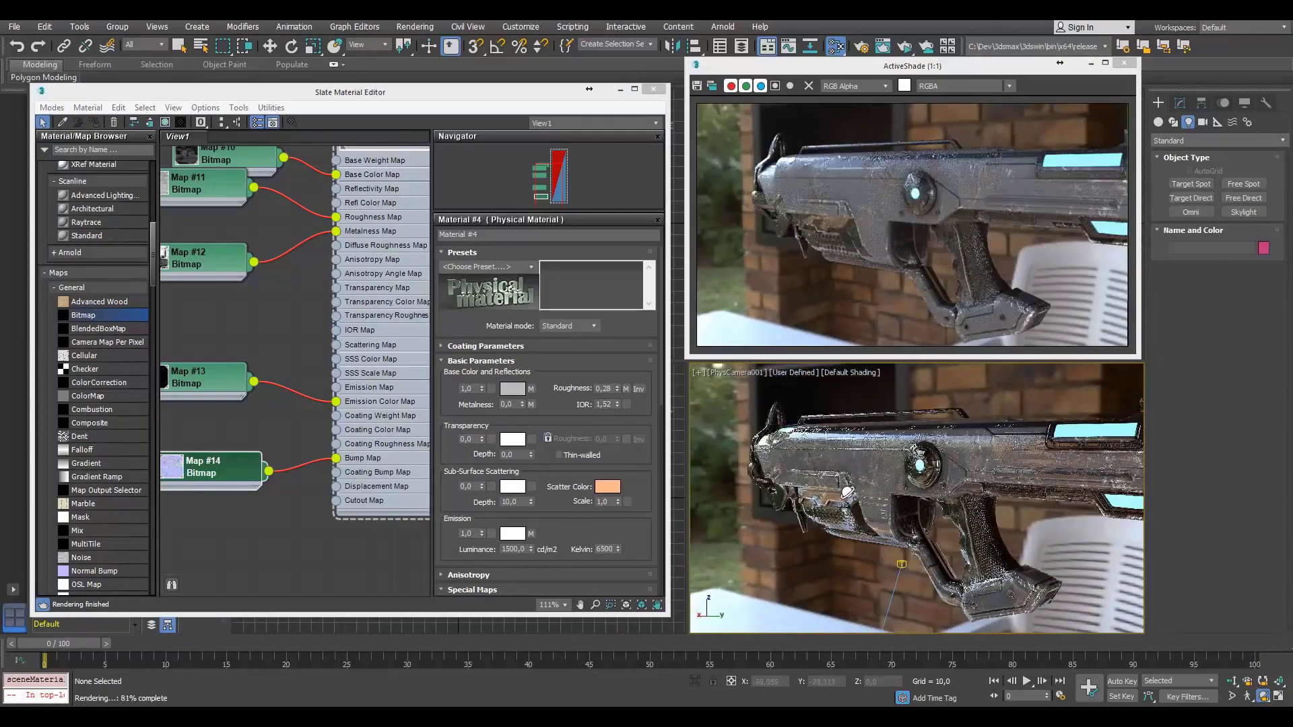
drag(864, 482, 983, 474)
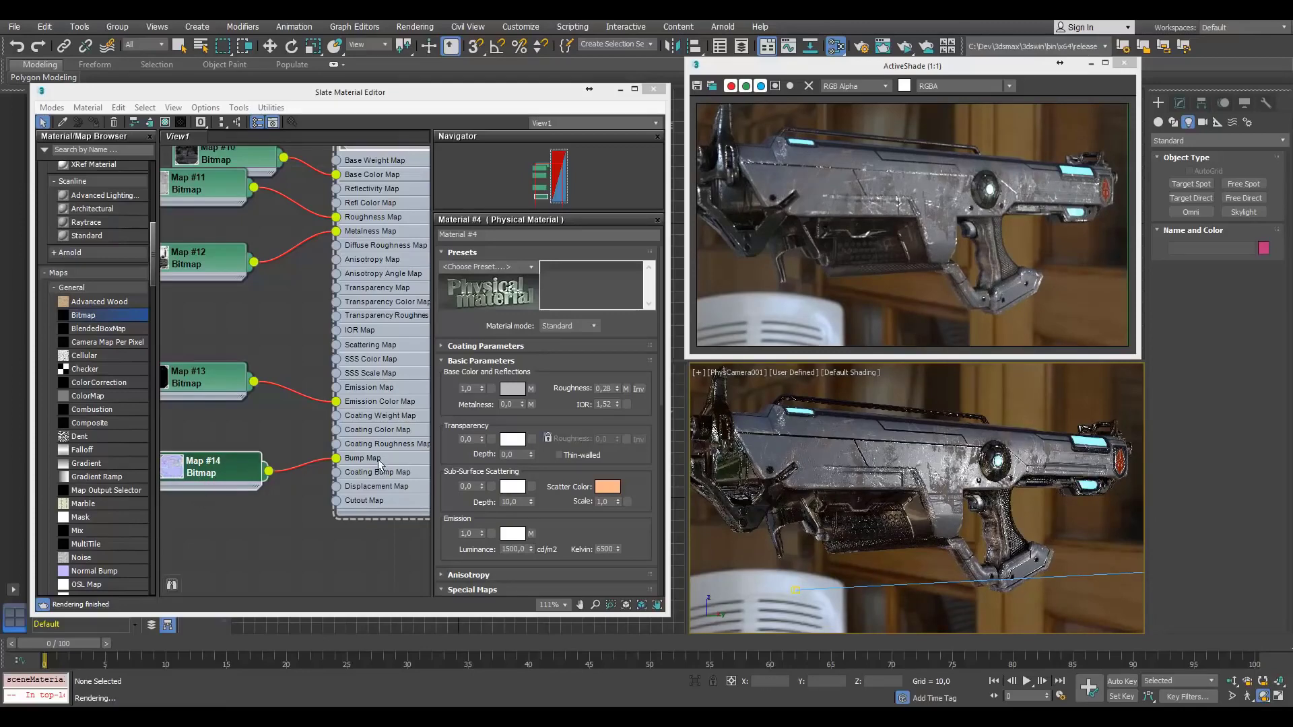
mouse_move(881, 465)
alt+middle_down()
mouse_move(807, 484)
mouse_move(867, 456)
alt+middle_up()
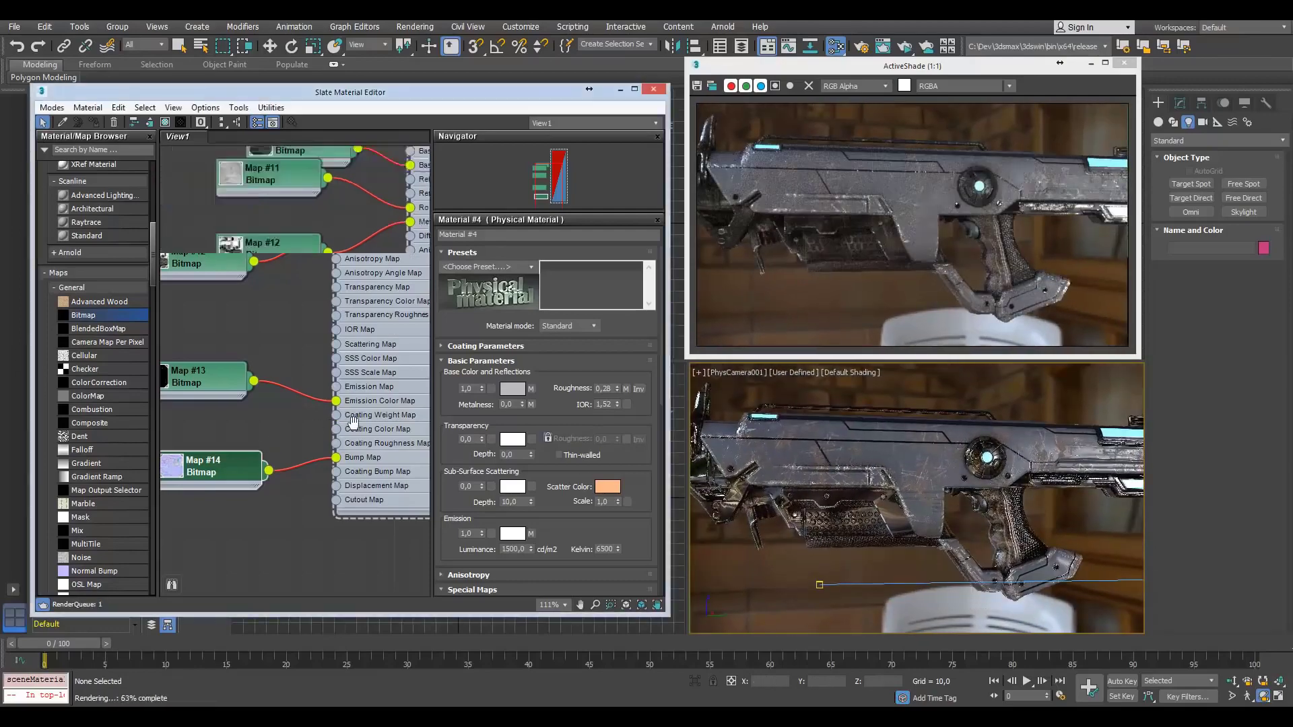
Insert a Normal Bump map between the normal bitmap and the Bump Map input, feeding the bitmap into its Normal slot
middle_drag(240, 441, 325, 431)
drag(288, 444, 197, 441)
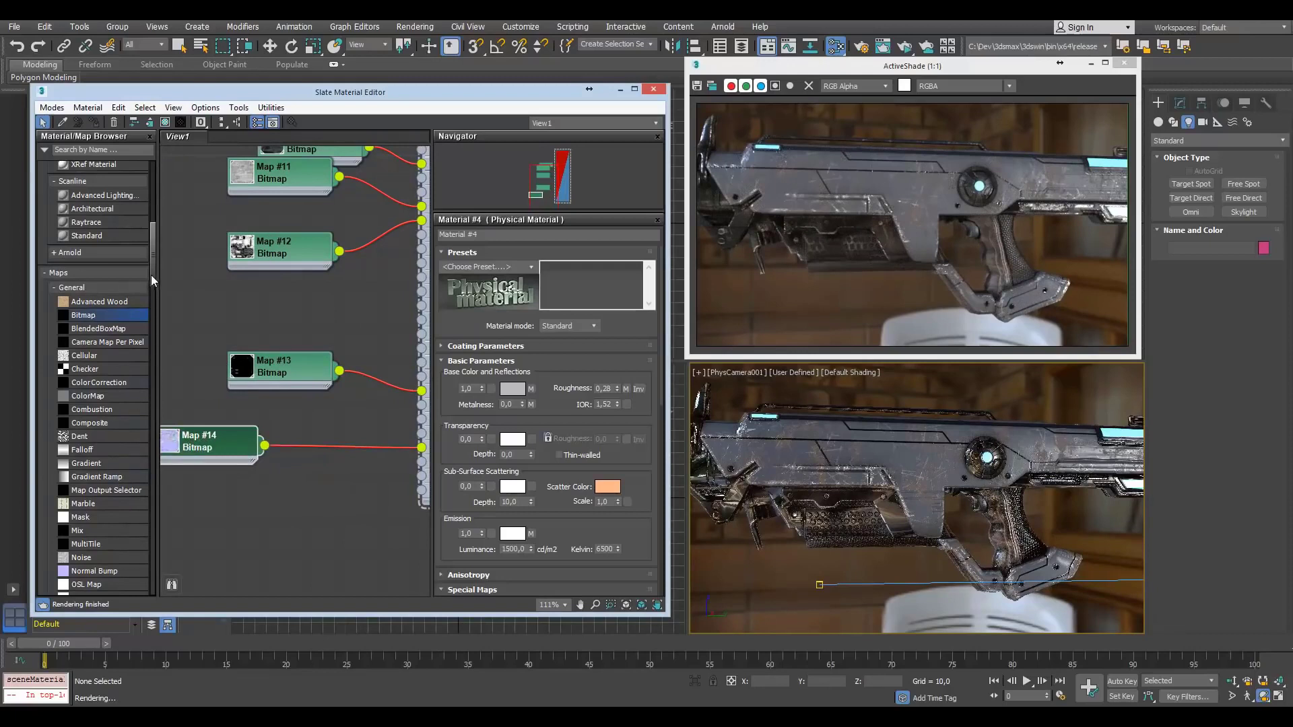
drag(150, 275, 150, 304)
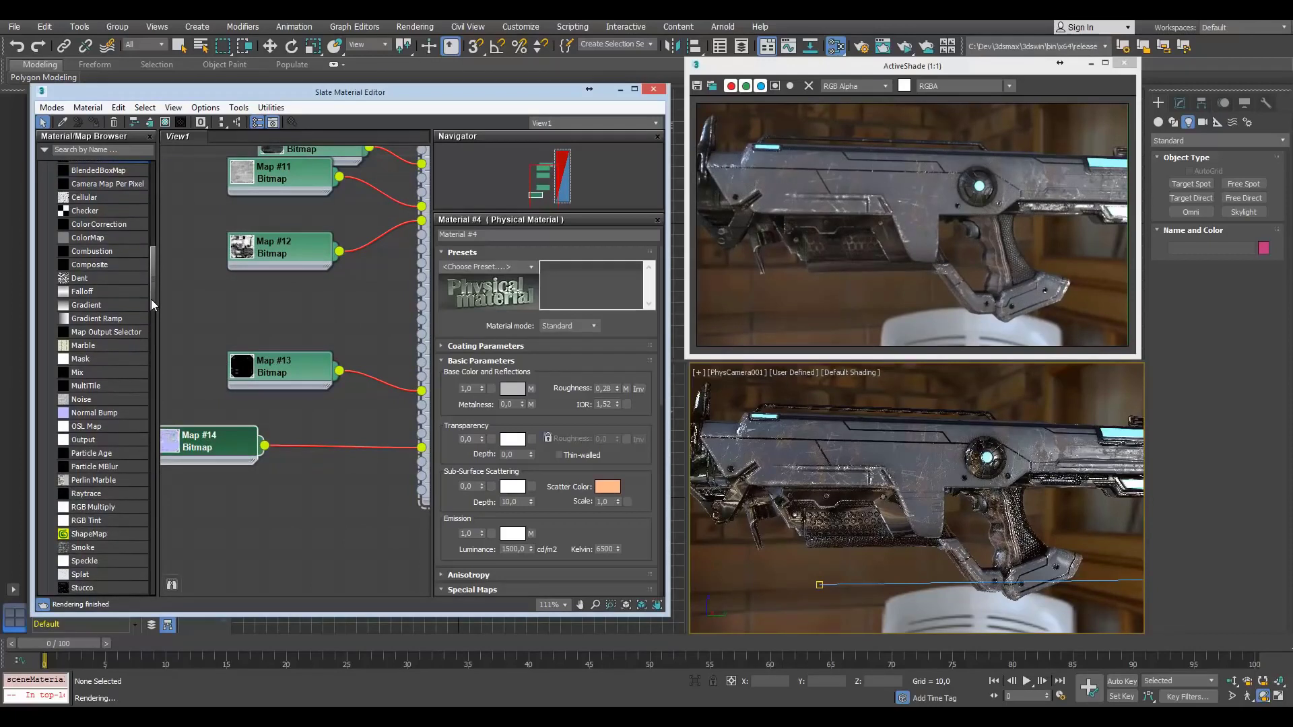
click(86, 415)
drag(326, 476, 326, 478)
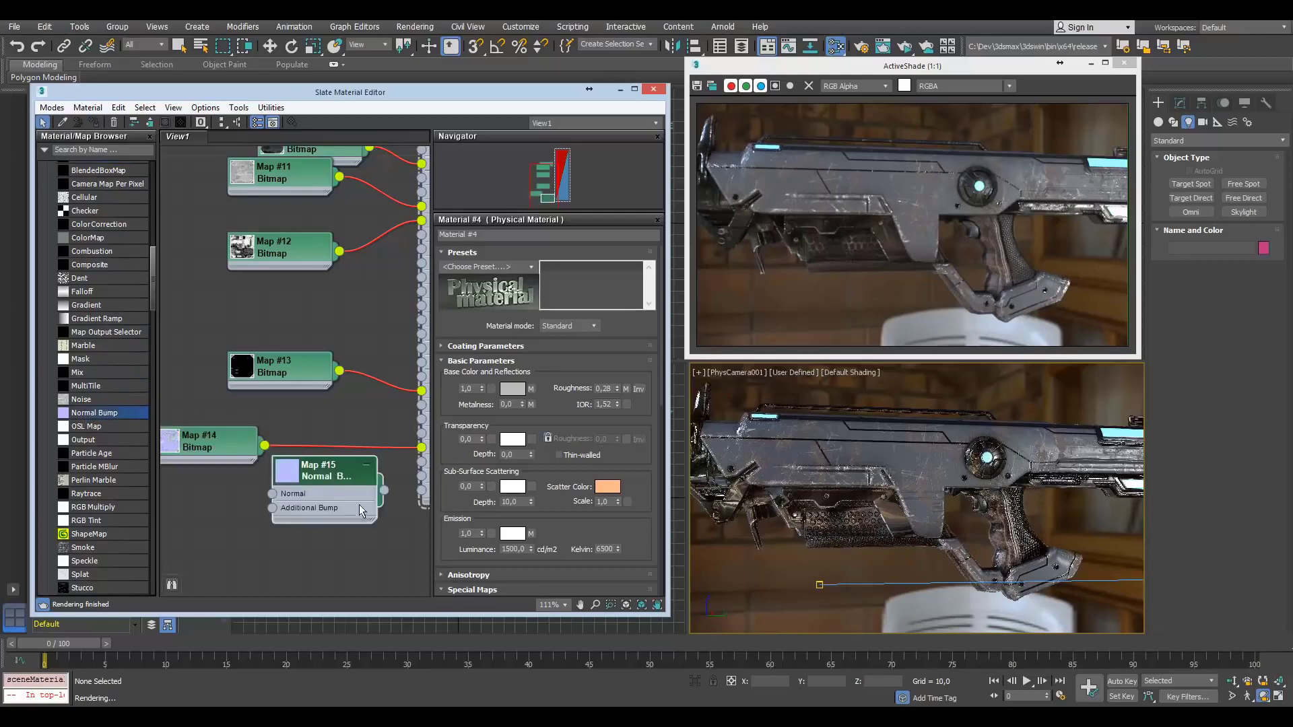
drag(370, 439, 336, 450)
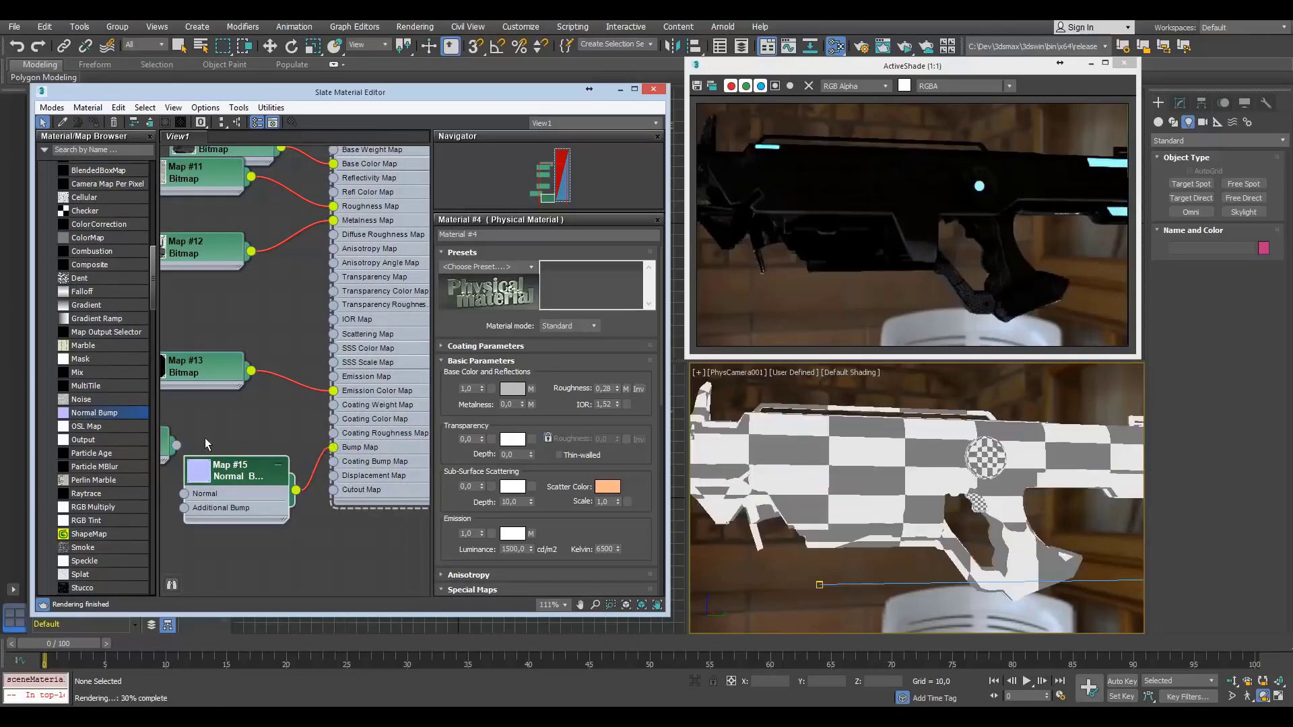
middle_drag(213, 427, 308, 429)
drag(233, 435, 279, 485)
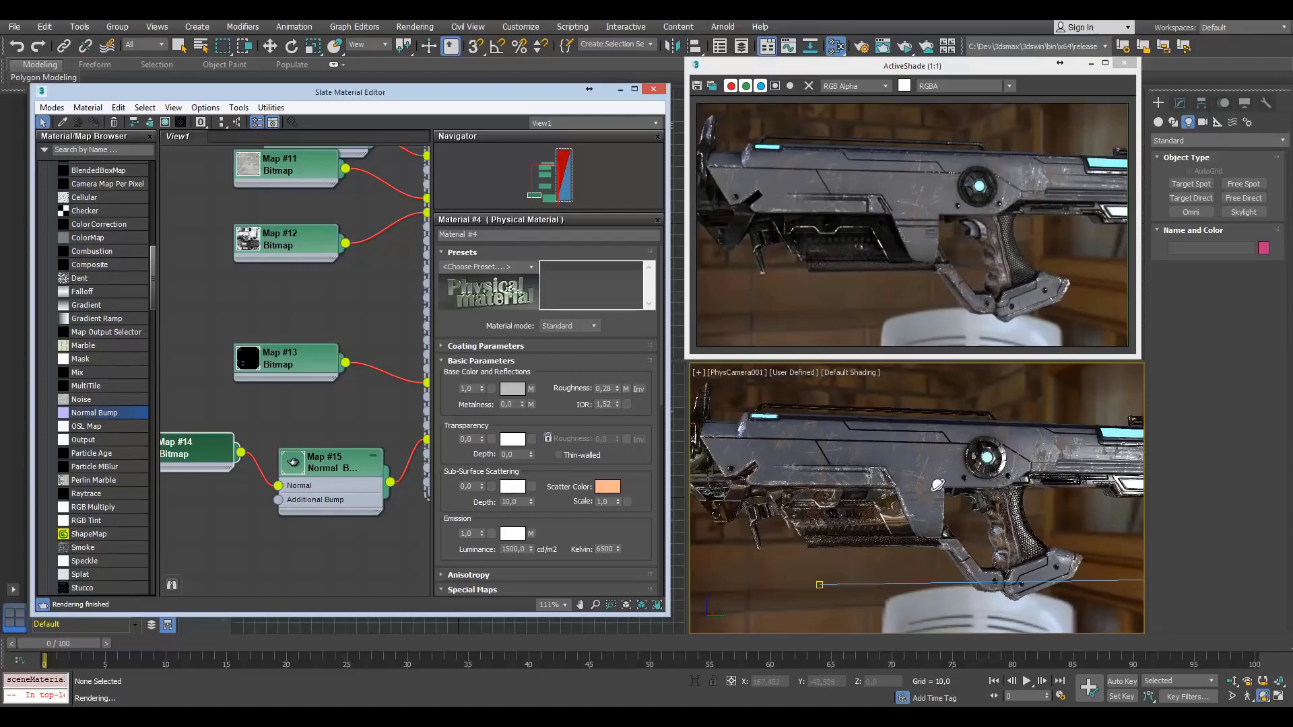
Compare the weapon's normal-mapped detail in viewport and render from several angles and distances, and switch to the browser's Scifi Gun artwork
drag(948, 479, 1017, 498)
click(1232, 680)
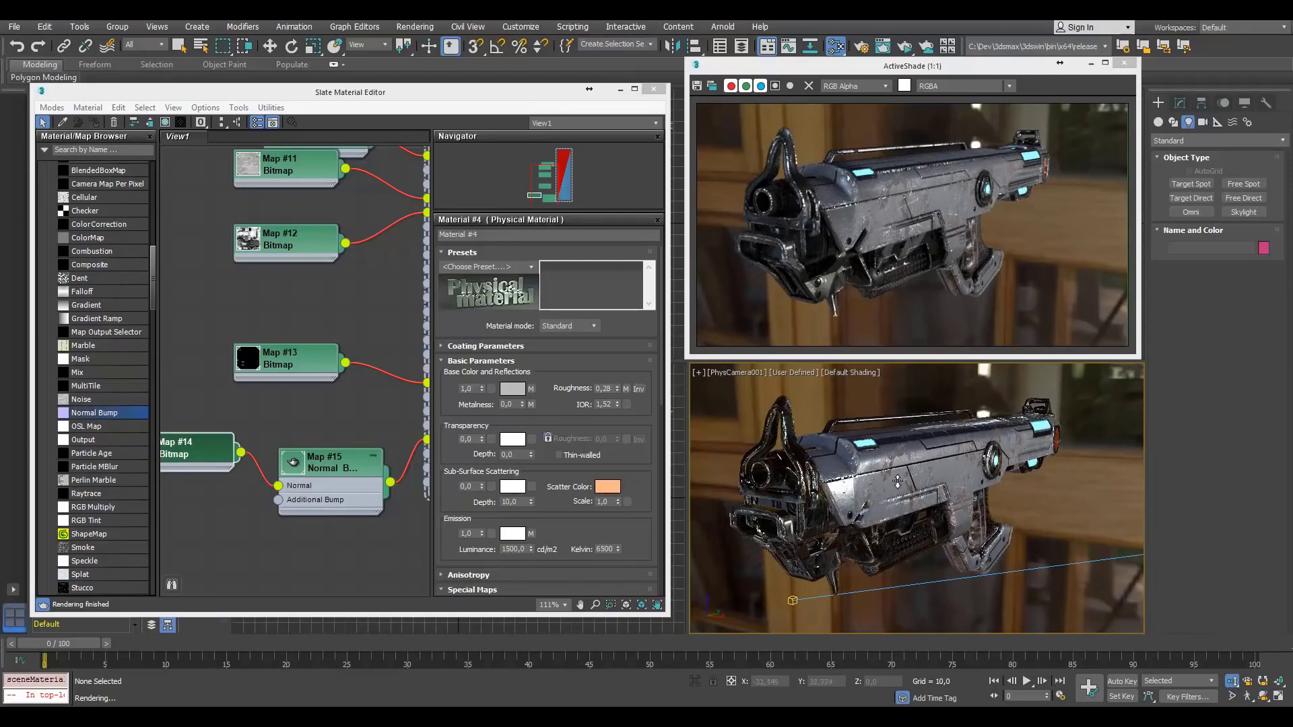
drag(898, 480, 906, 459)
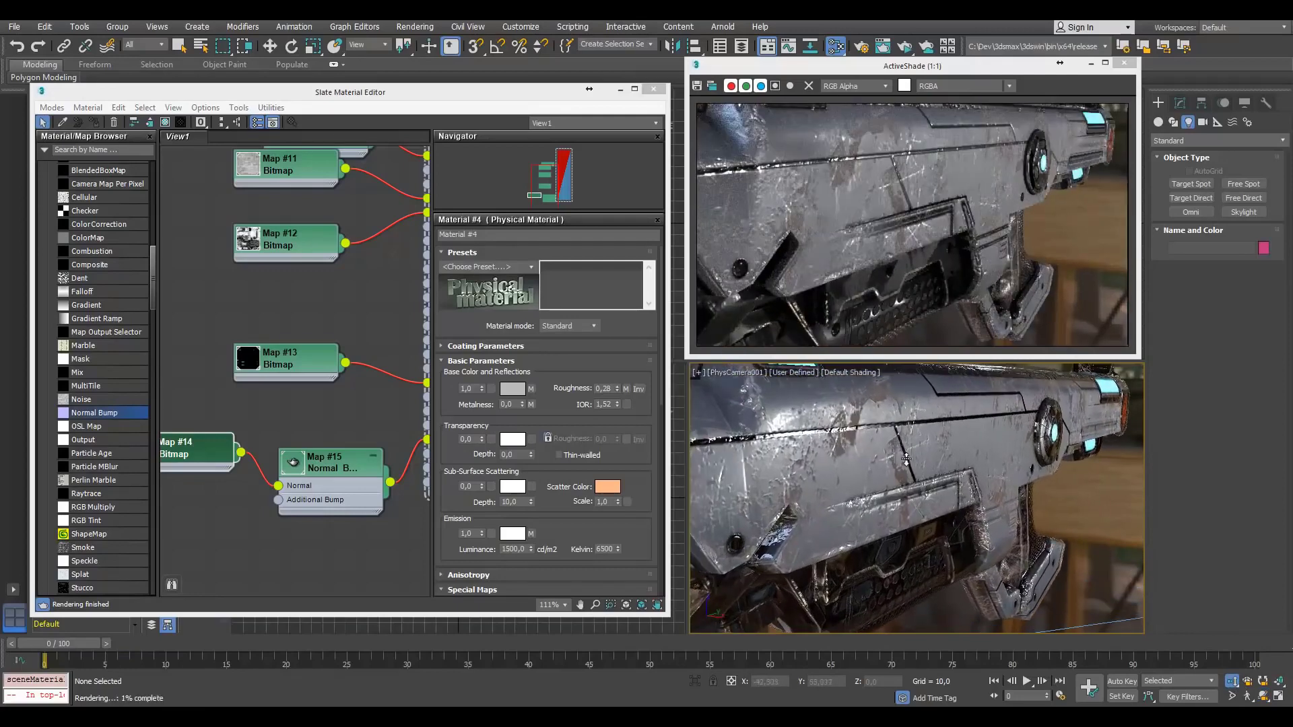
click(1264, 698)
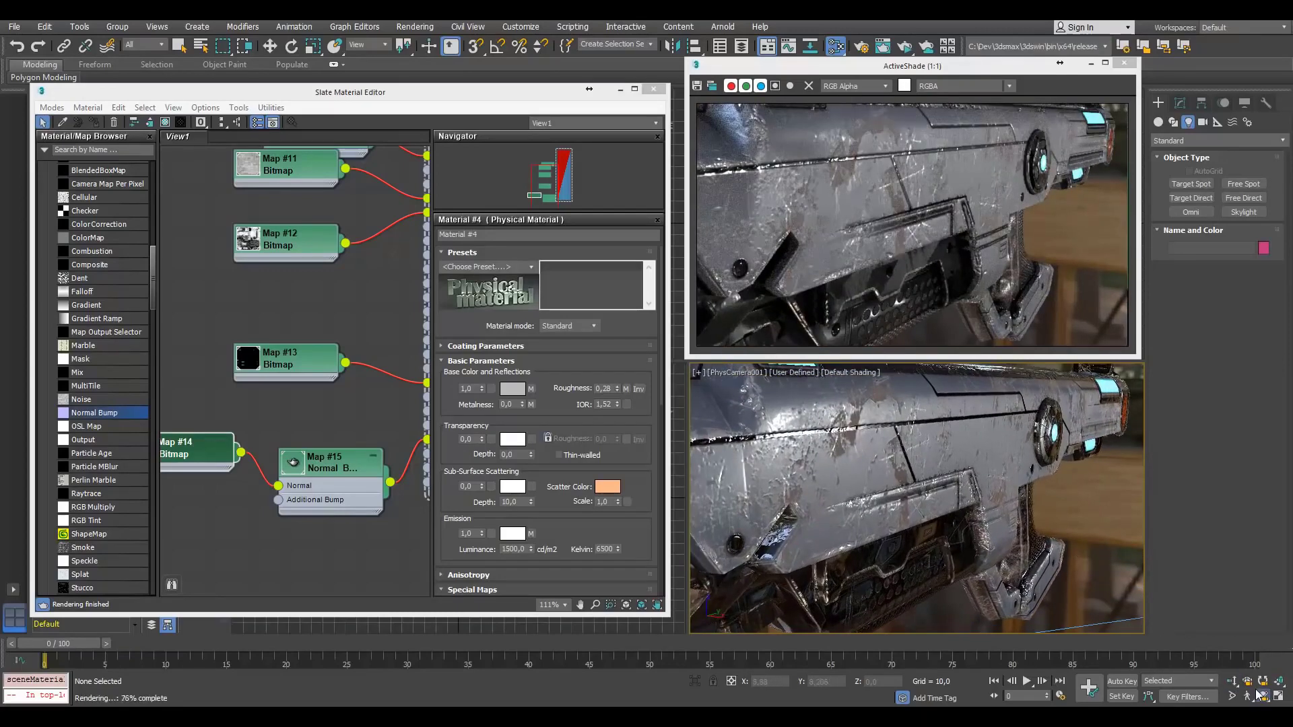
drag(924, 505, 893, 510)
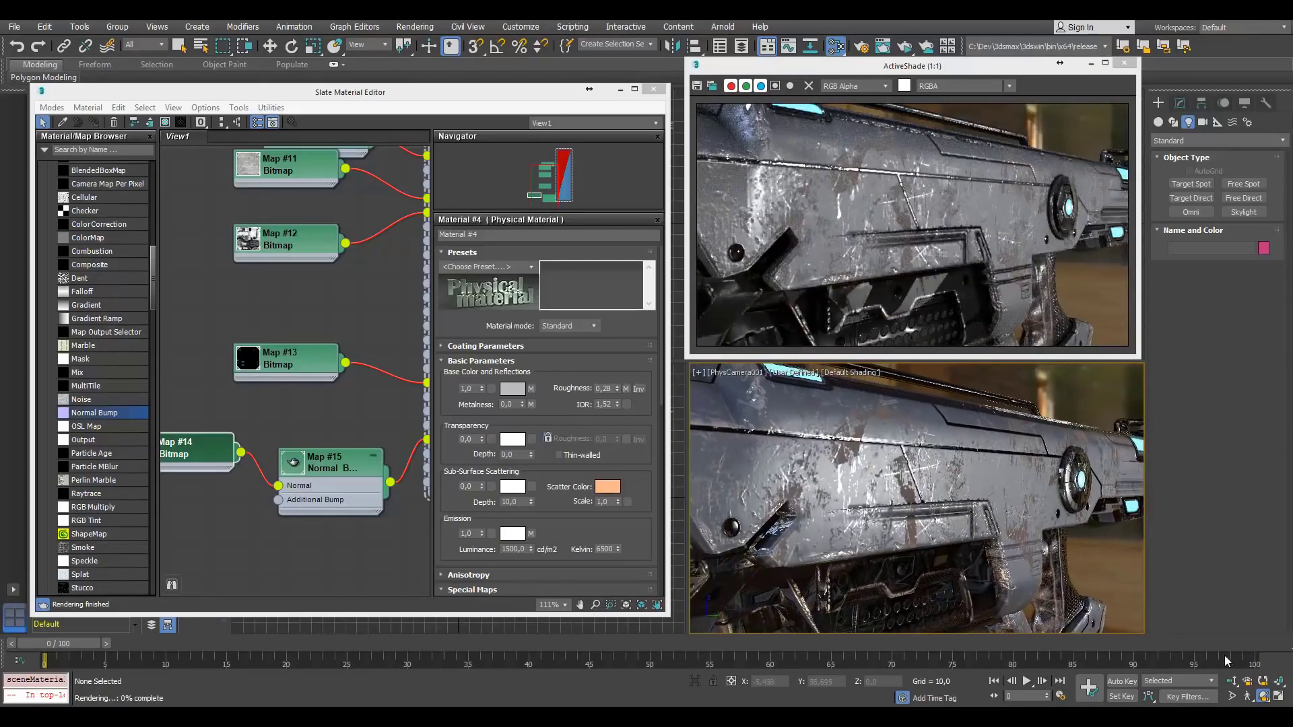
click(1233, 683)
drag(941, 450, 943, 513)
middle_drag(943, 513, 958, 489)
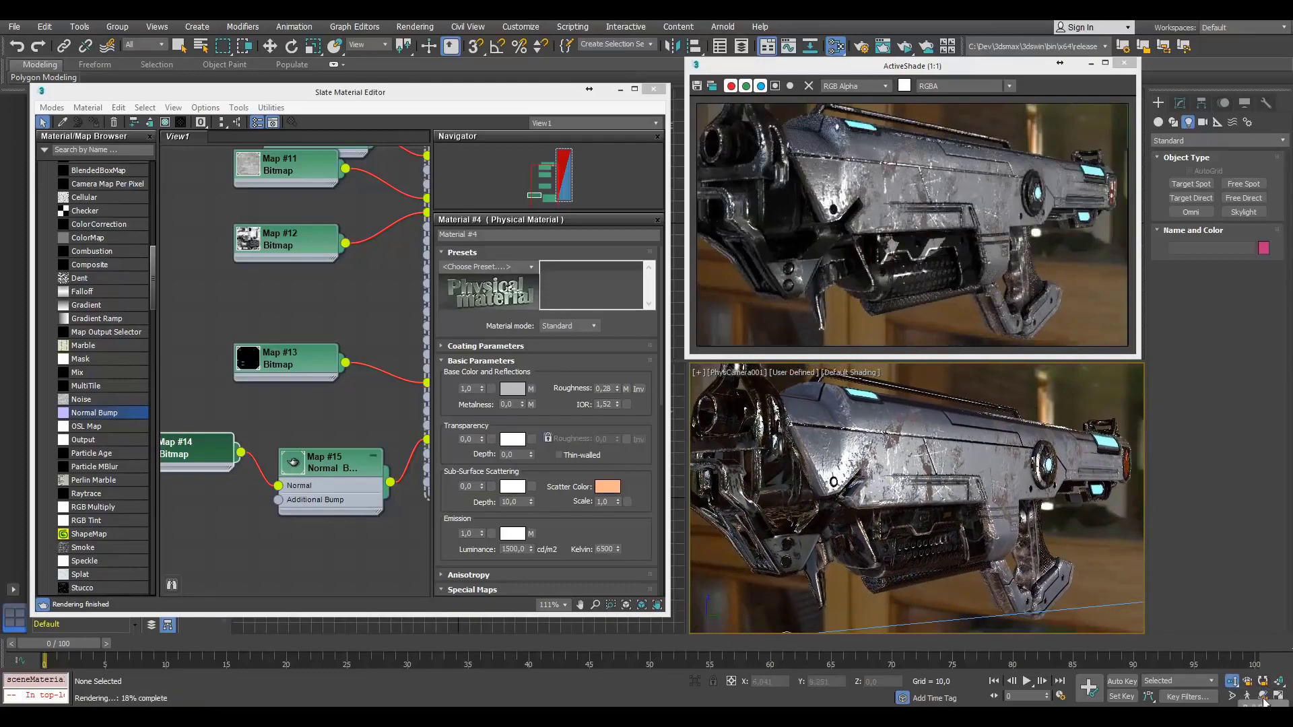
click(1264, 697)
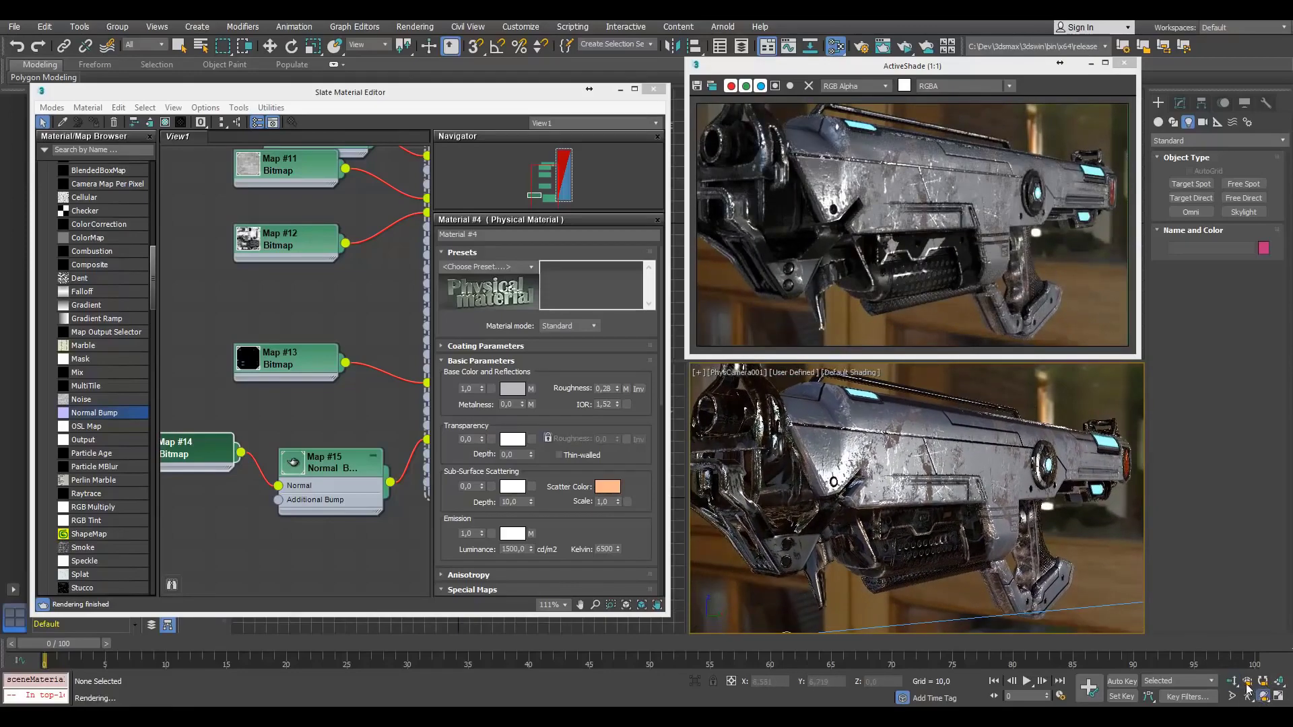
drag(1010, 486, 855, 467)
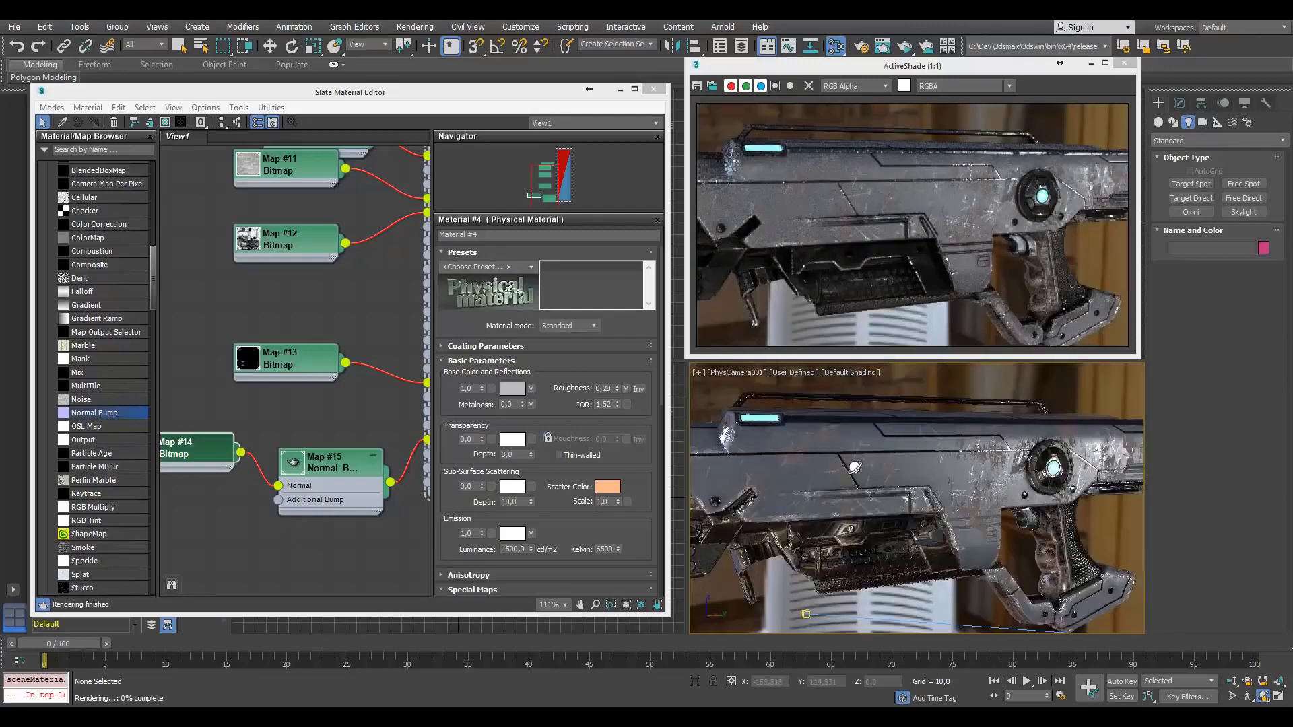
key(alt+Tab)
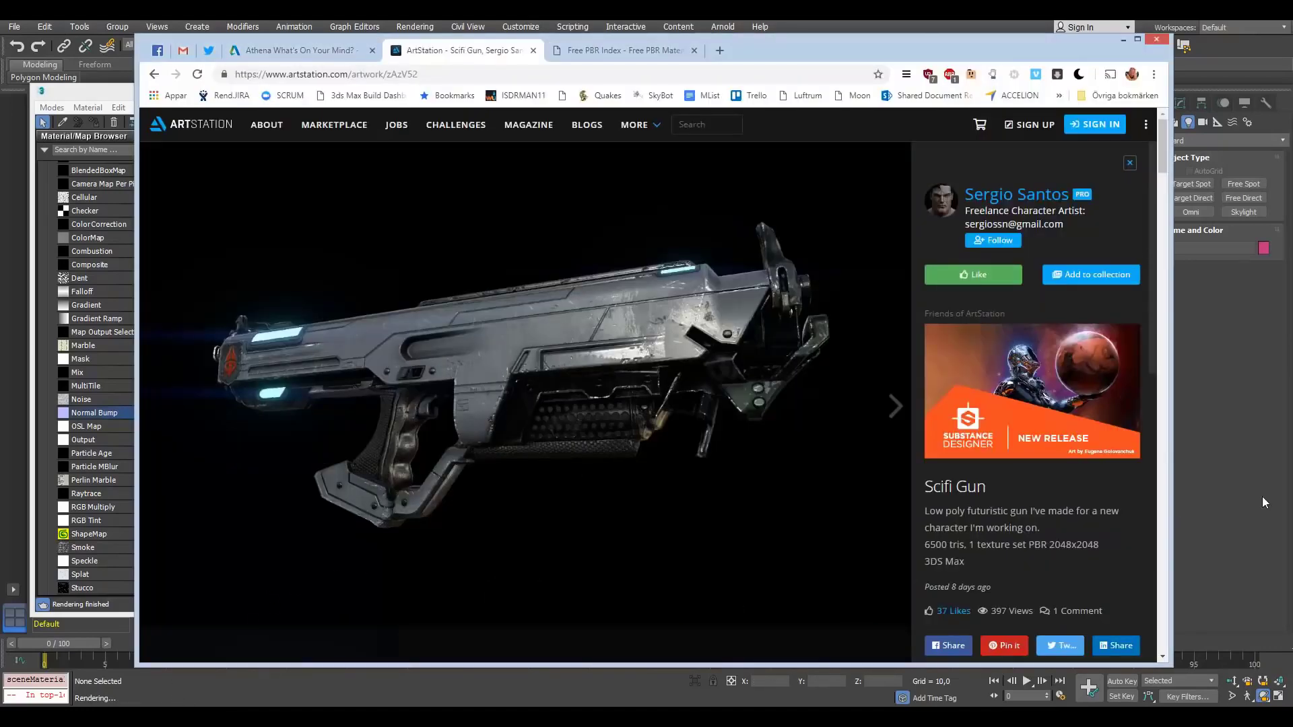
Return from the artwork reference to 3ds Max and compare the full weapon in the camera viewport and ActiveShade render
click(1223, 455)
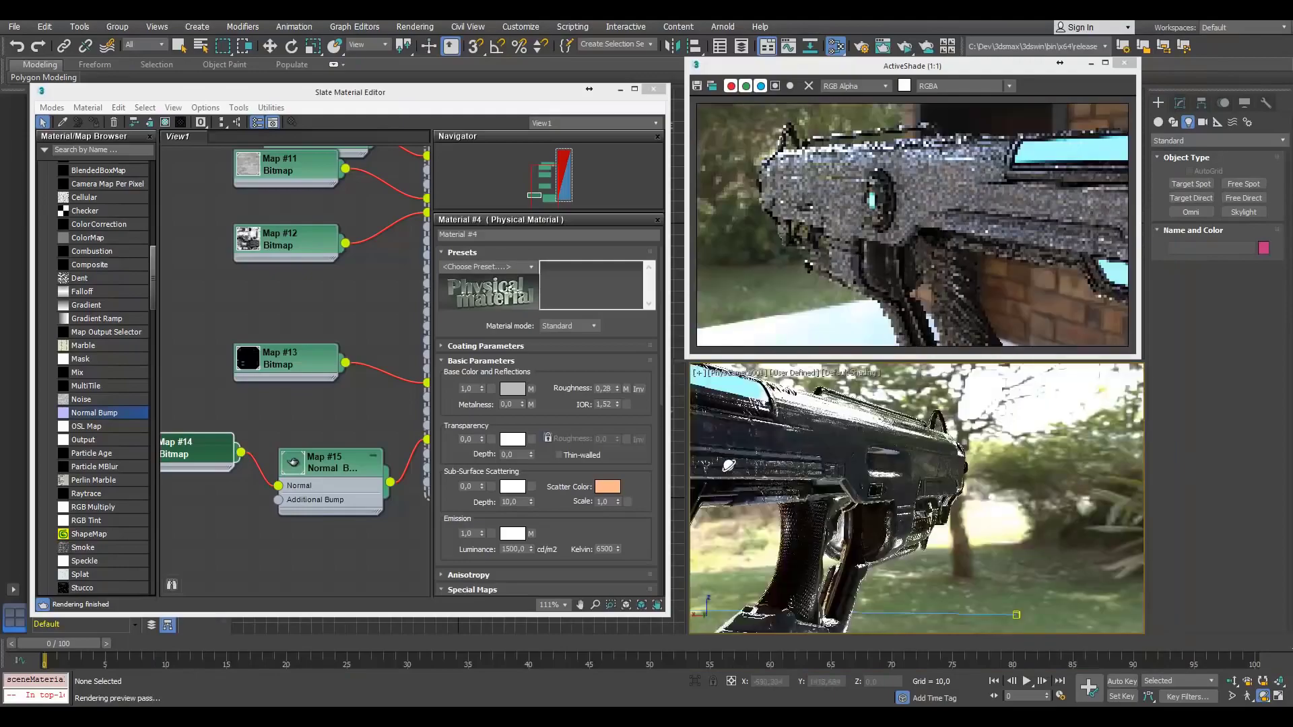
alt+middle_drag(729, 465, 975, 466)
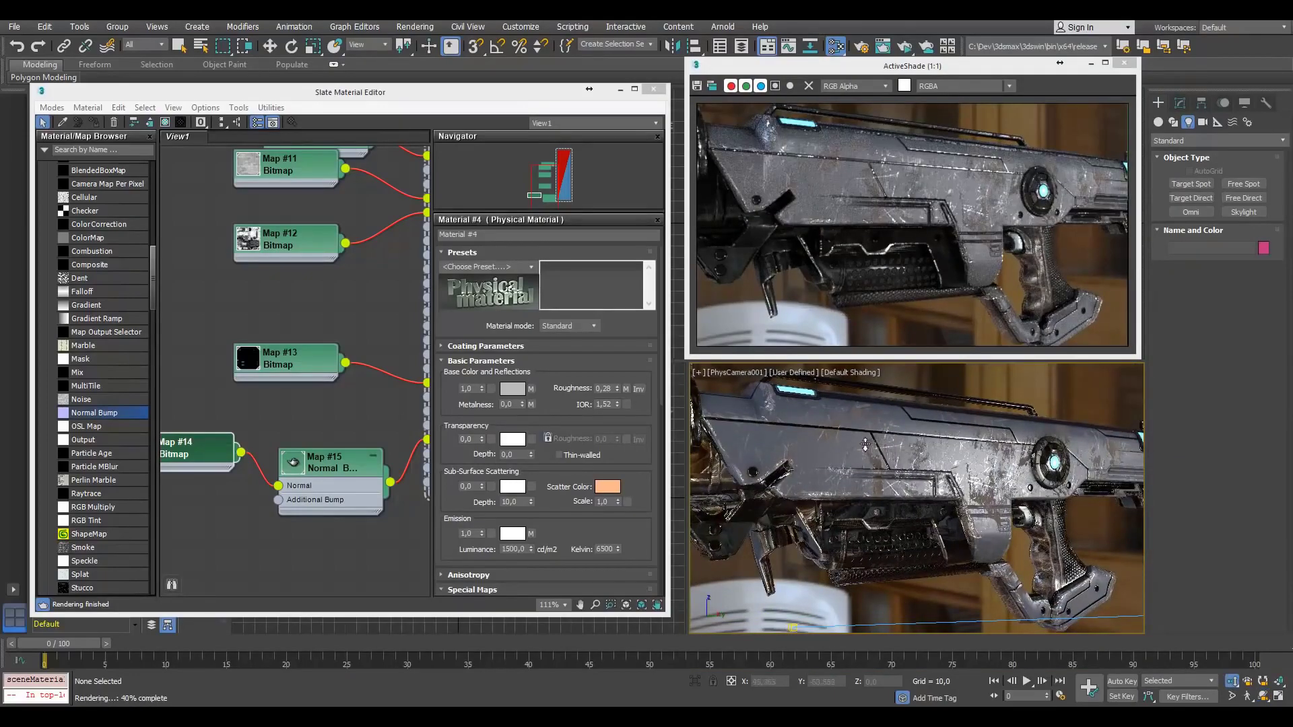
drag(865, 445, 895, 376)
click(1263, 698)
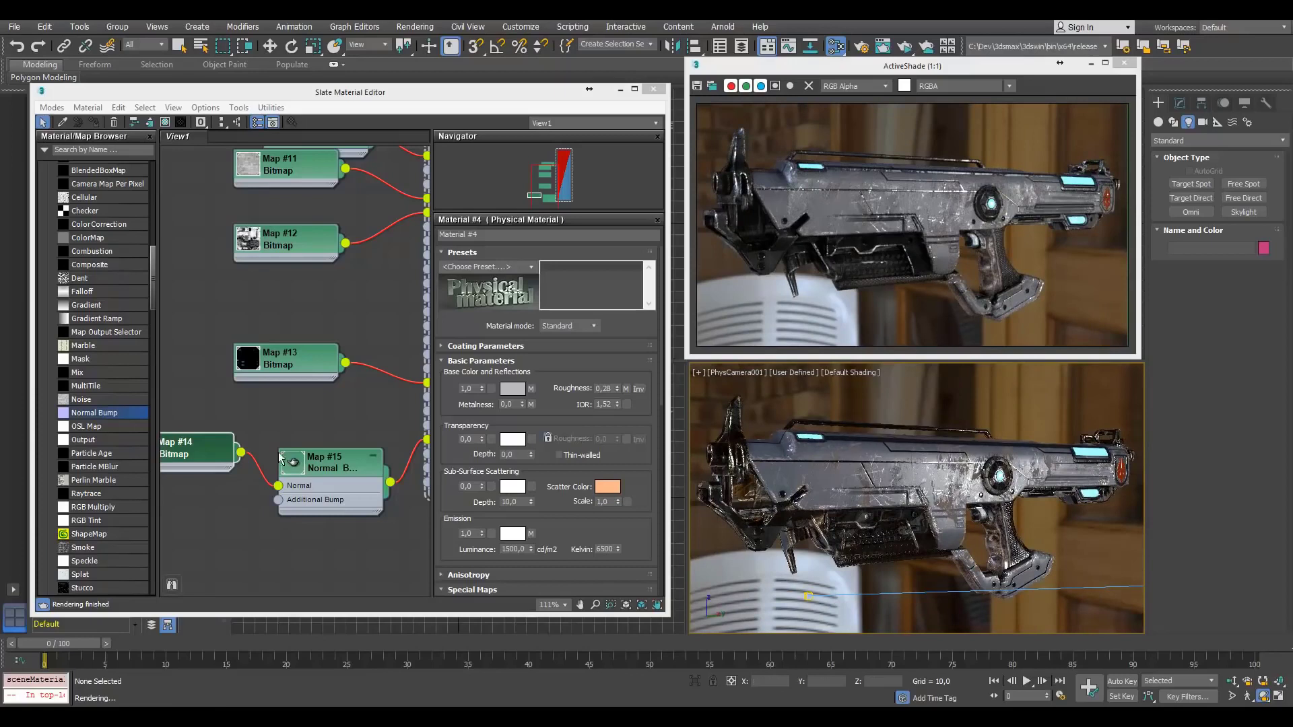
Try reloading weapon_low_Weapon_Normal.tga with automatic gamma in the normal bitmap and inspect the weapon's shading from another angle
double_click(193, 455)
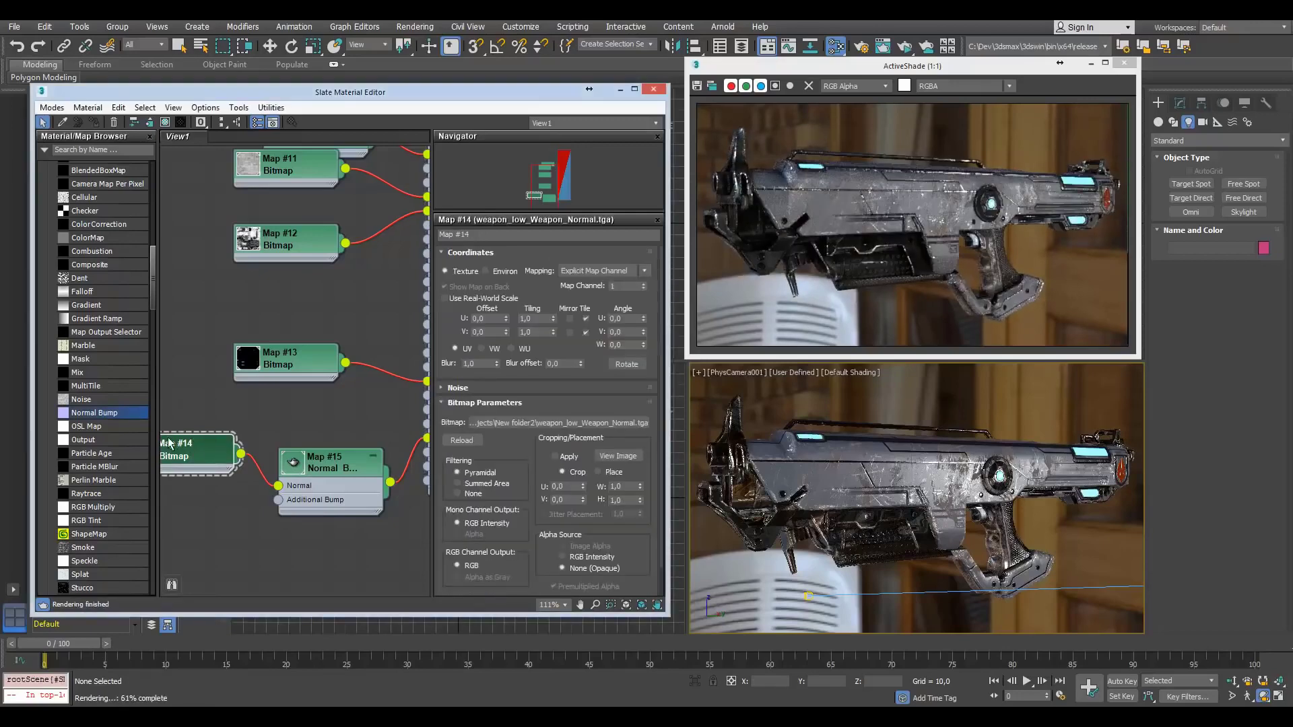
click(527, 424)
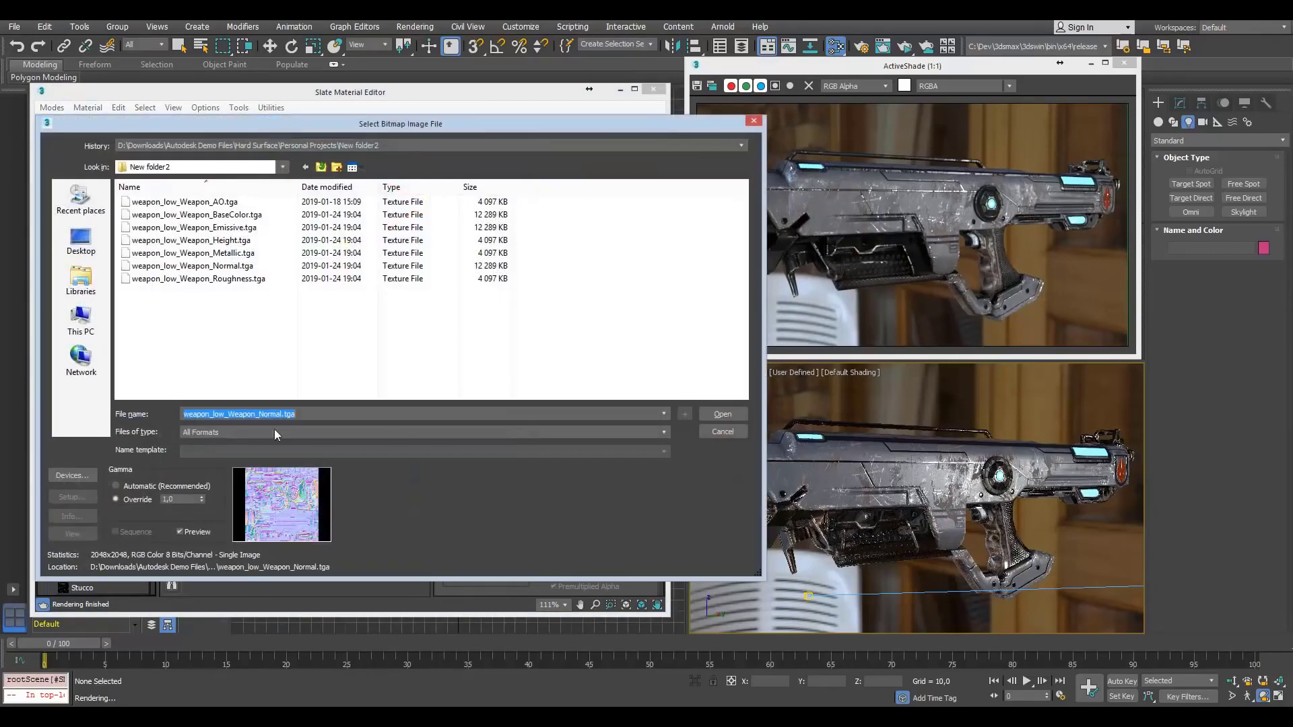
click(116, 486)
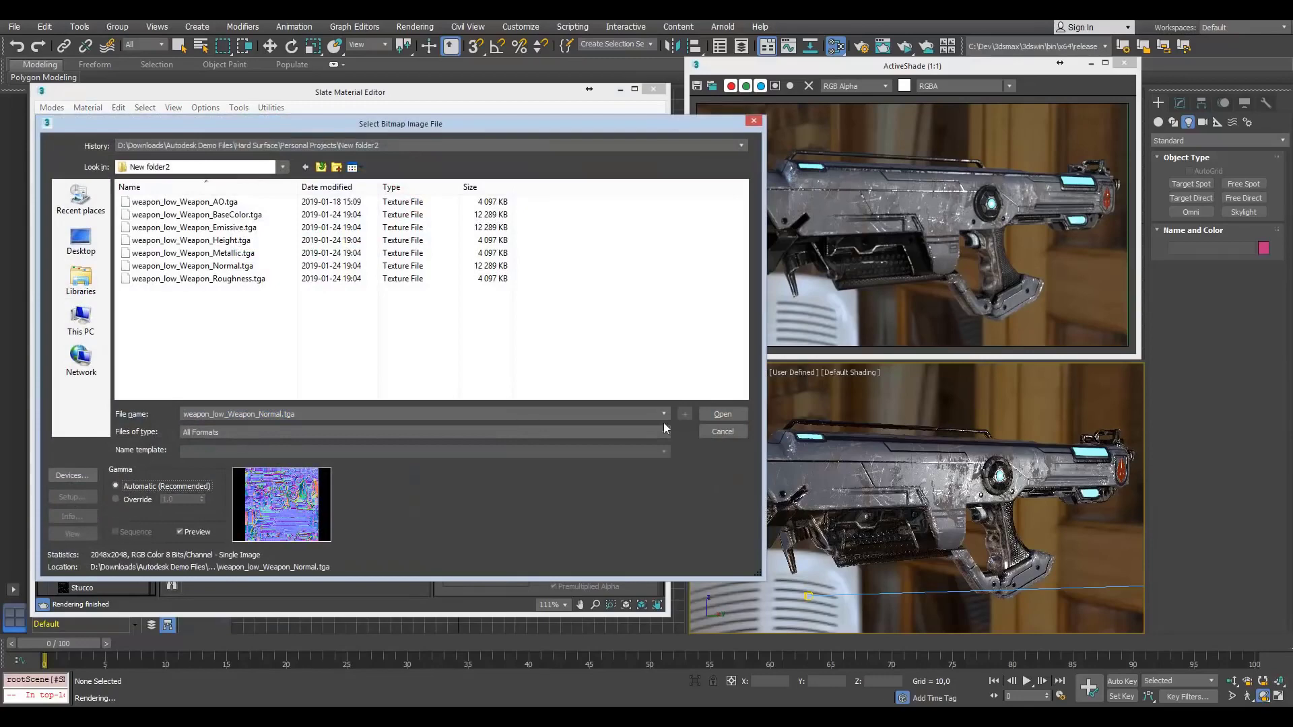
click(718, 416)
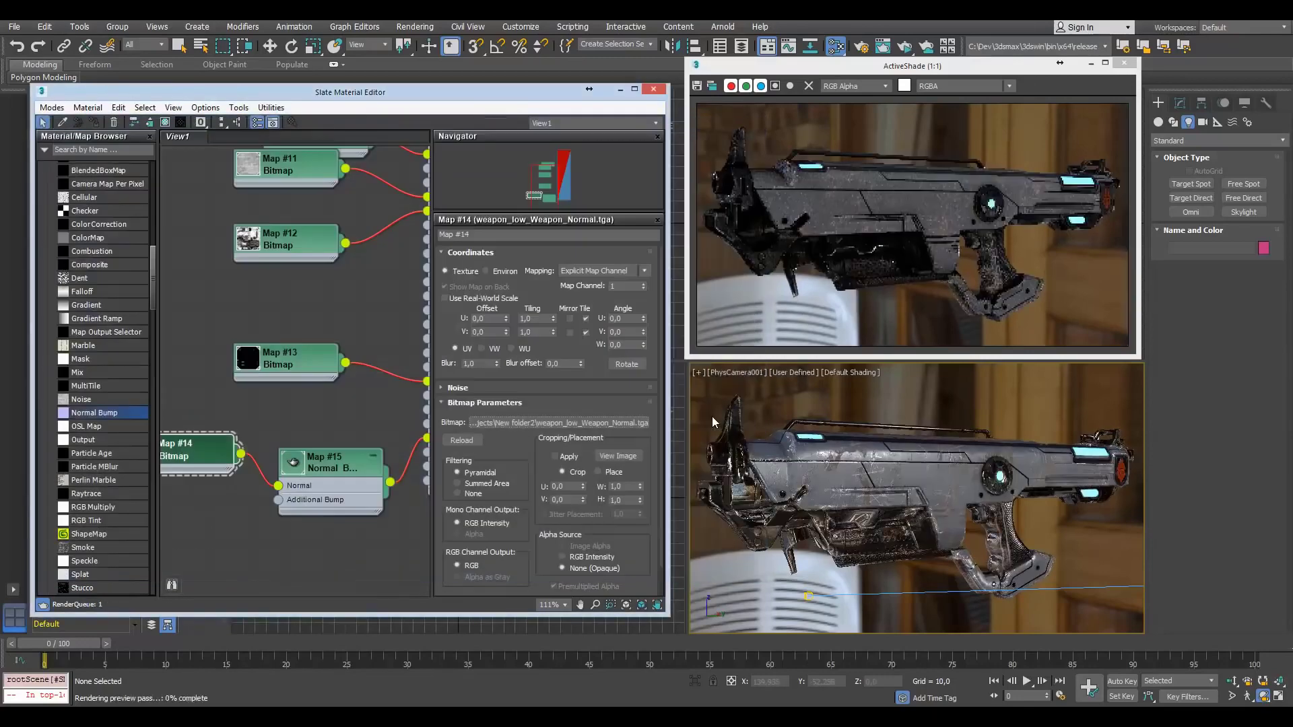
mouse_move(936, 487)
mouse_down()
mouse_move(839, 465)
mouse_move(887, 501)
mouse_move(900, 484)
mouse_move(944, 503)
mouse_up()
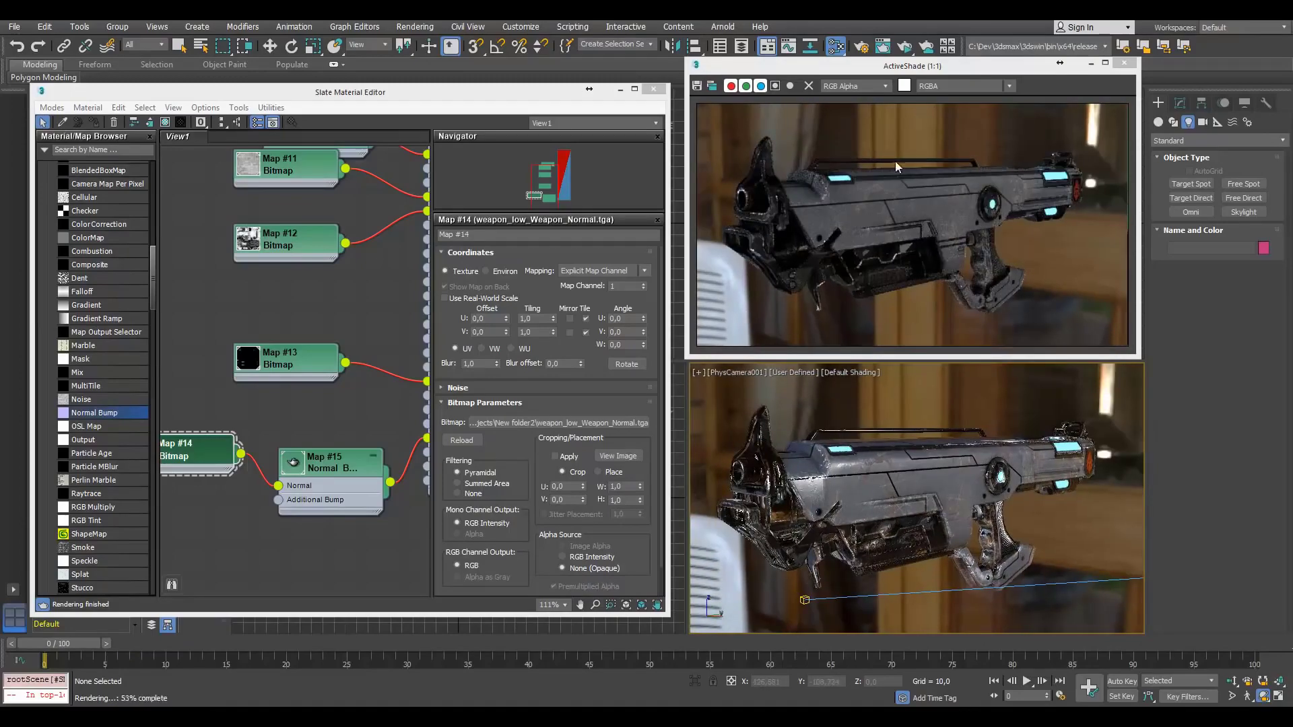
alt+middle_drag(936, 464, 935, 465)
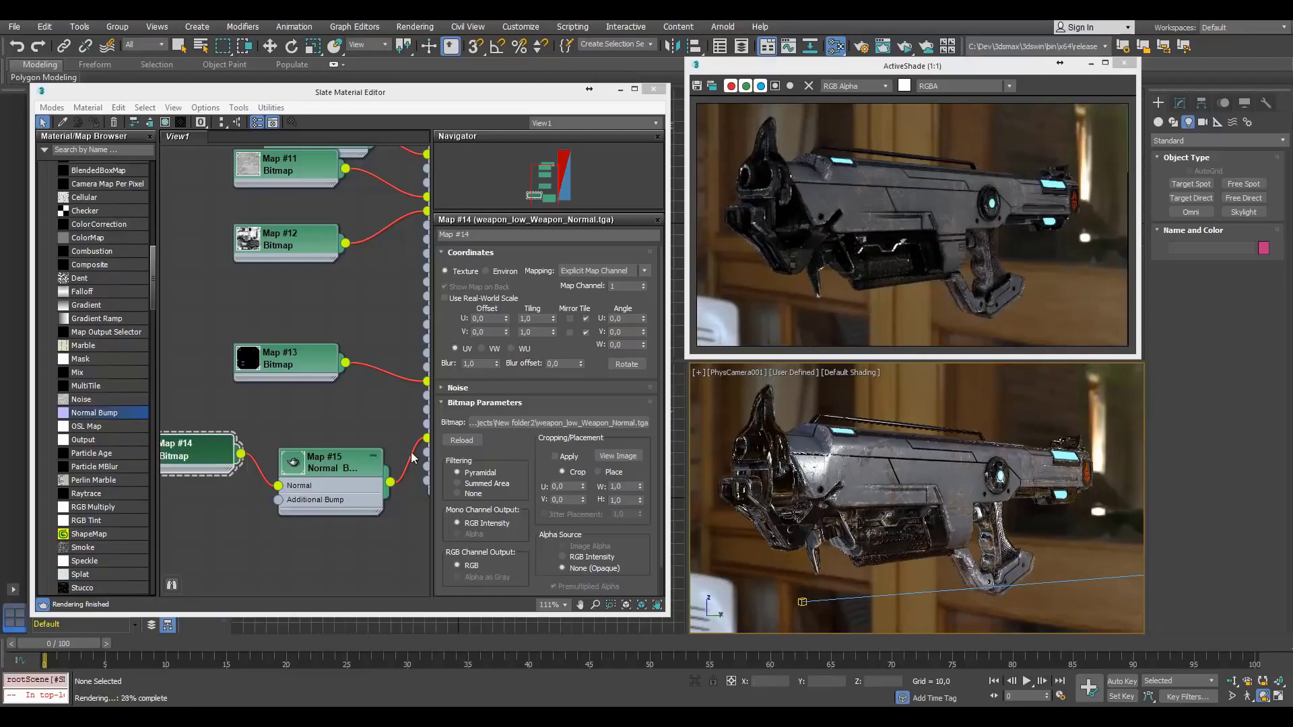
Disconnect and reconnect the Normal Bump map at the material's Bump Map input to compare shading with and without it
middle_drag(408, 444, 384, 439)
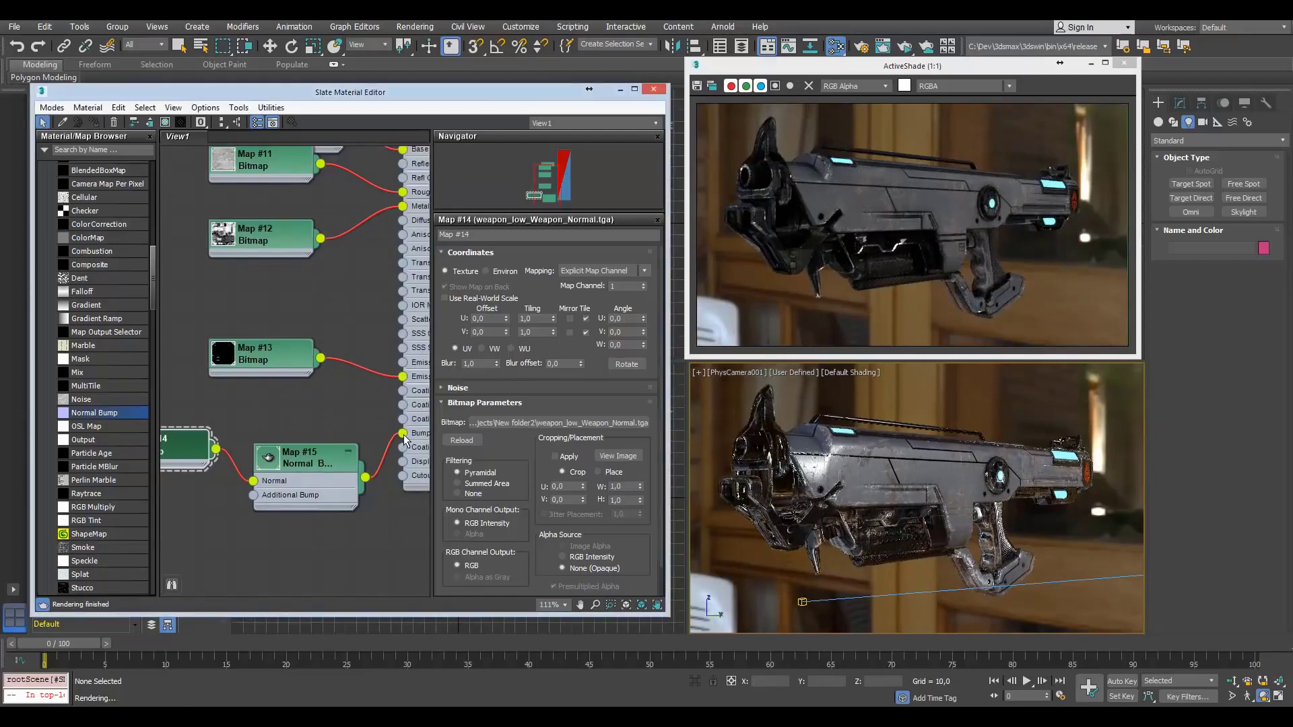
drag(403, 435, 389, 436)
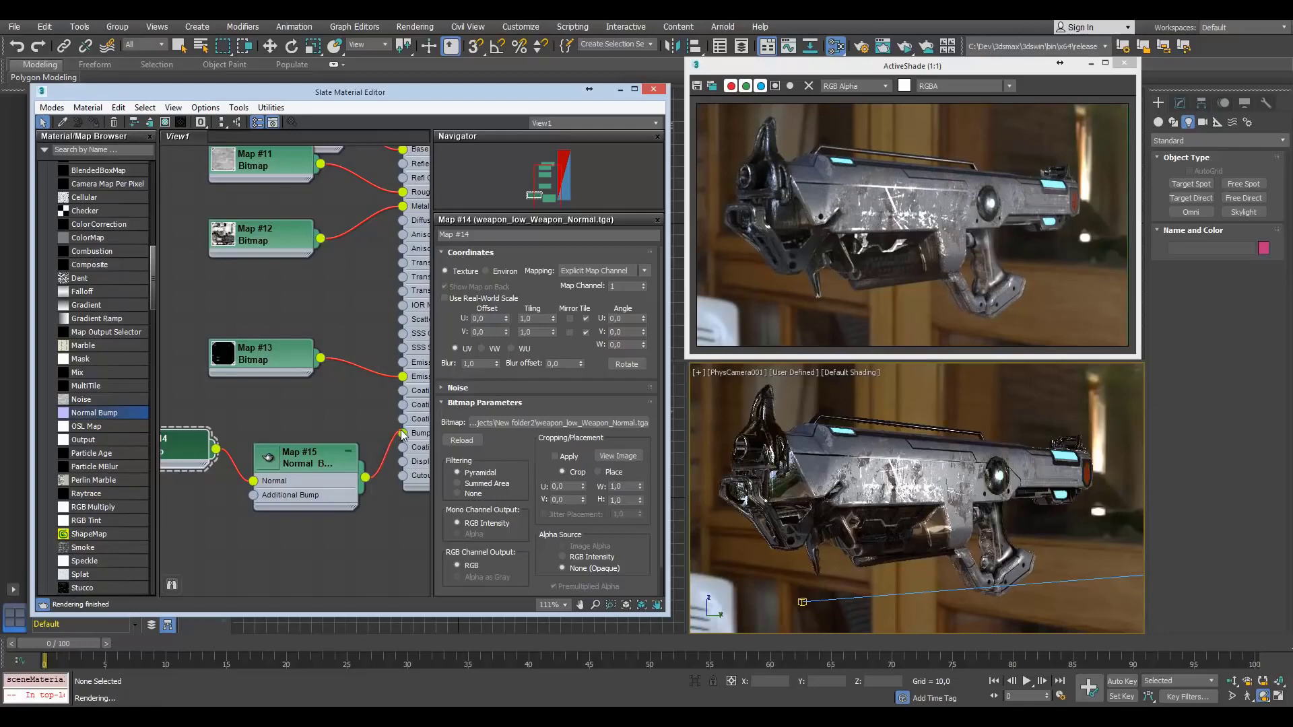
drag(401, 430, 389, 439)
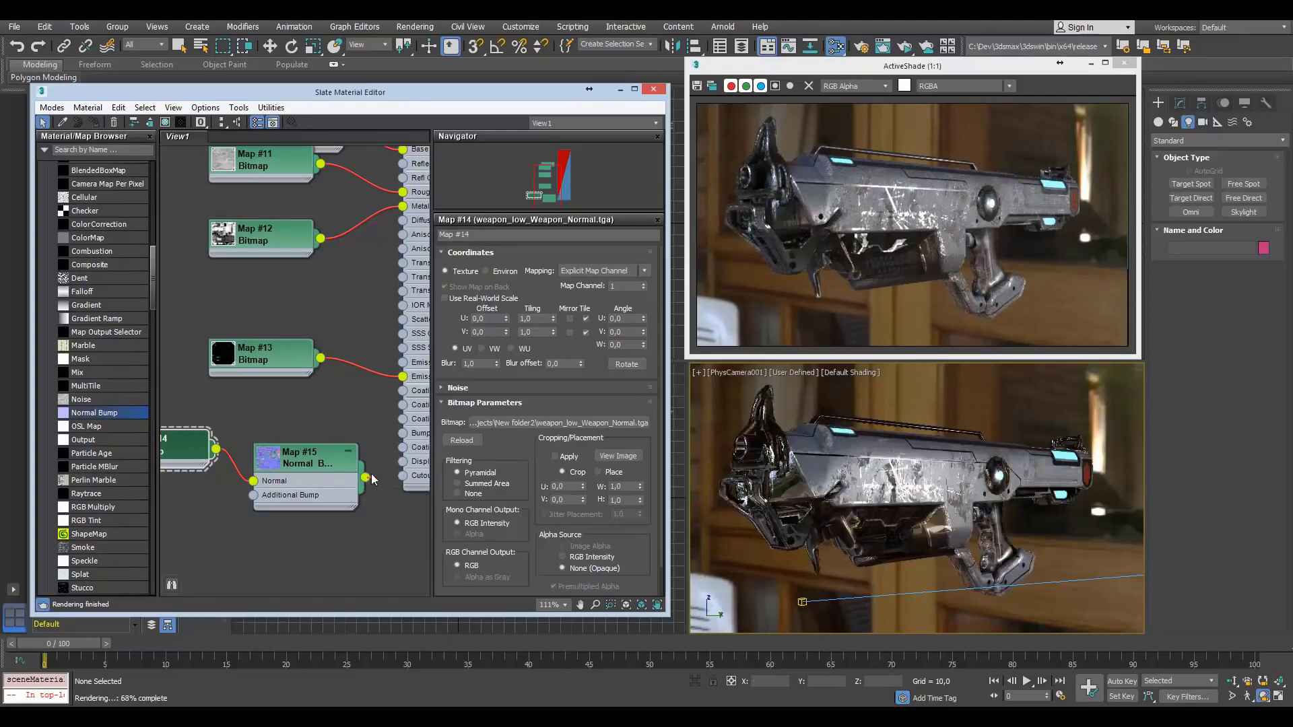
drag(362, 478, 402, 434)
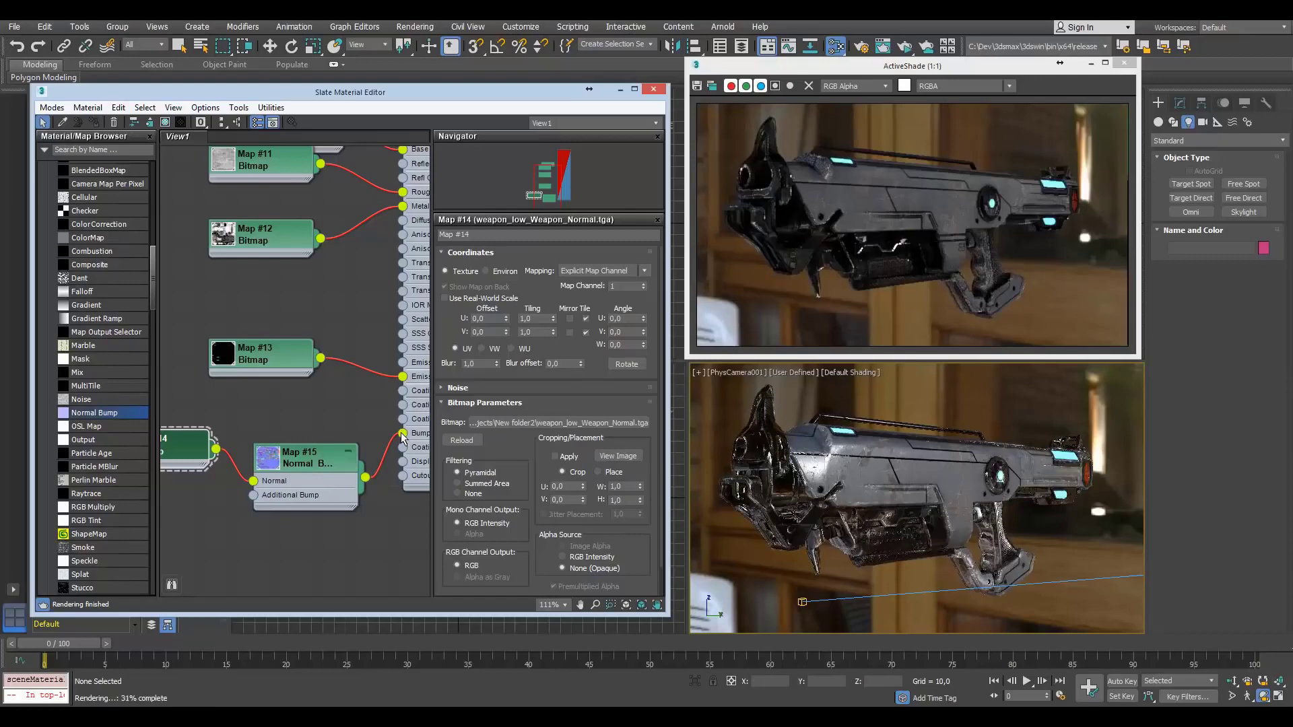
drag(404, 435, 385, 437)
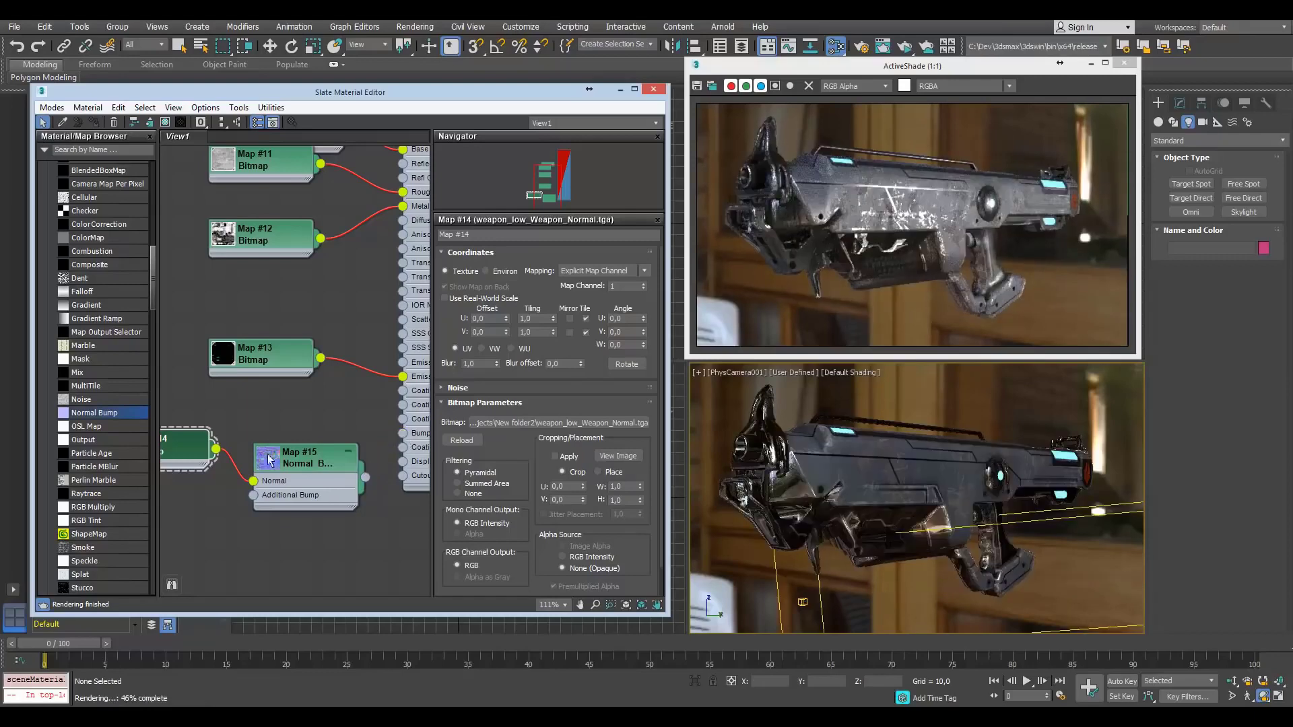
Reload weapon_low_Weapon_Normal.tga with a gamma override of 1.0 and reconnect the Normal Bump map to the Bump Map input
click(532, 423)
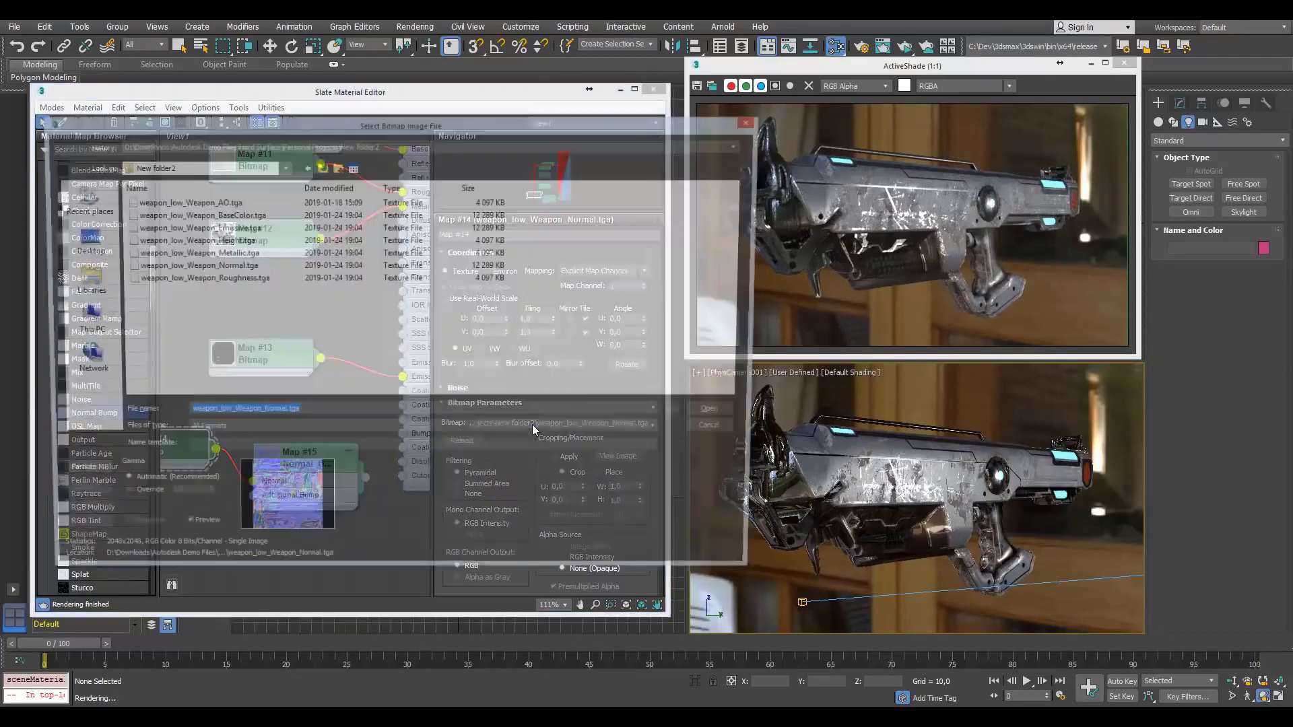
click(128, 497)
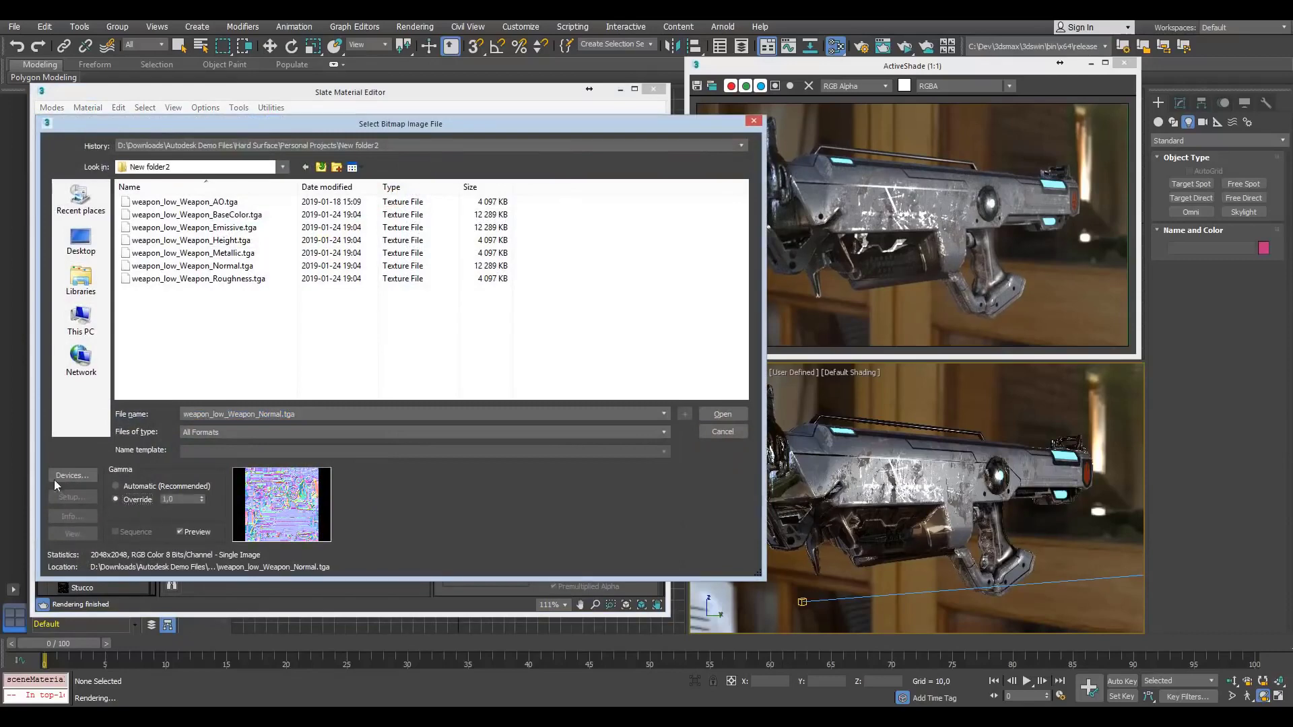
click(734, 412)
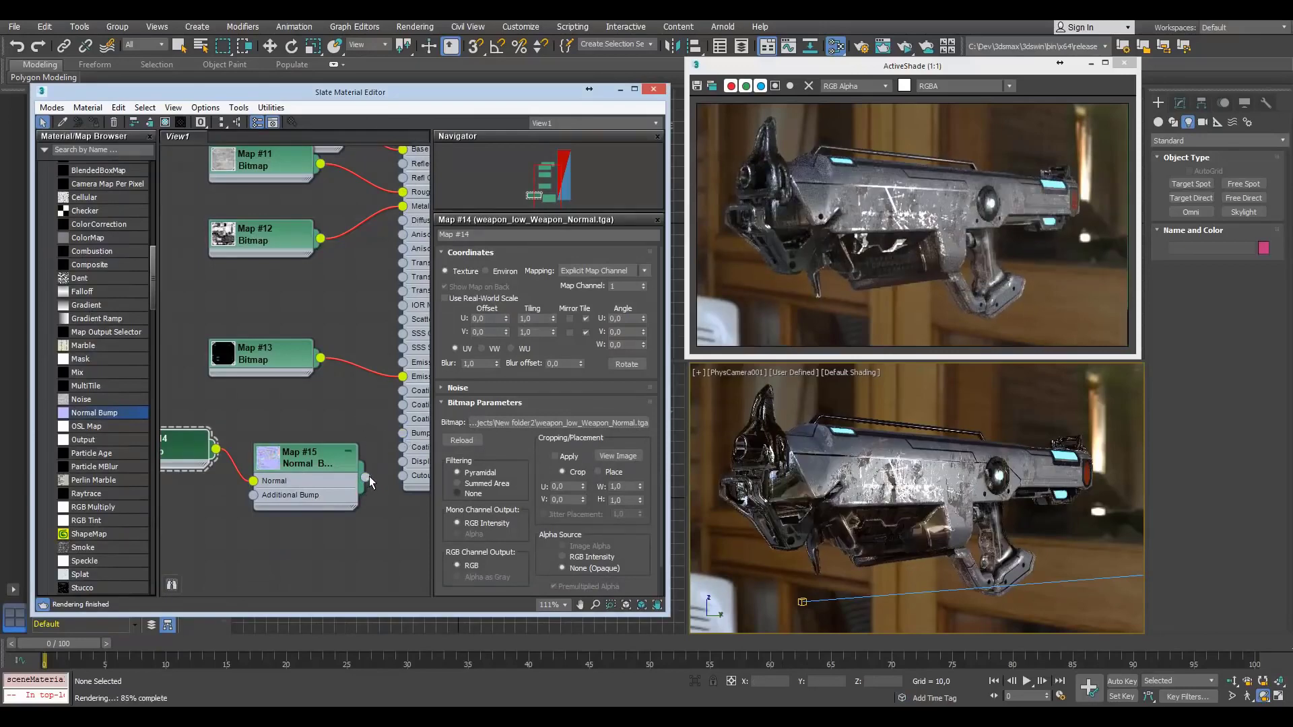
drag(365, 478, 402, 433)
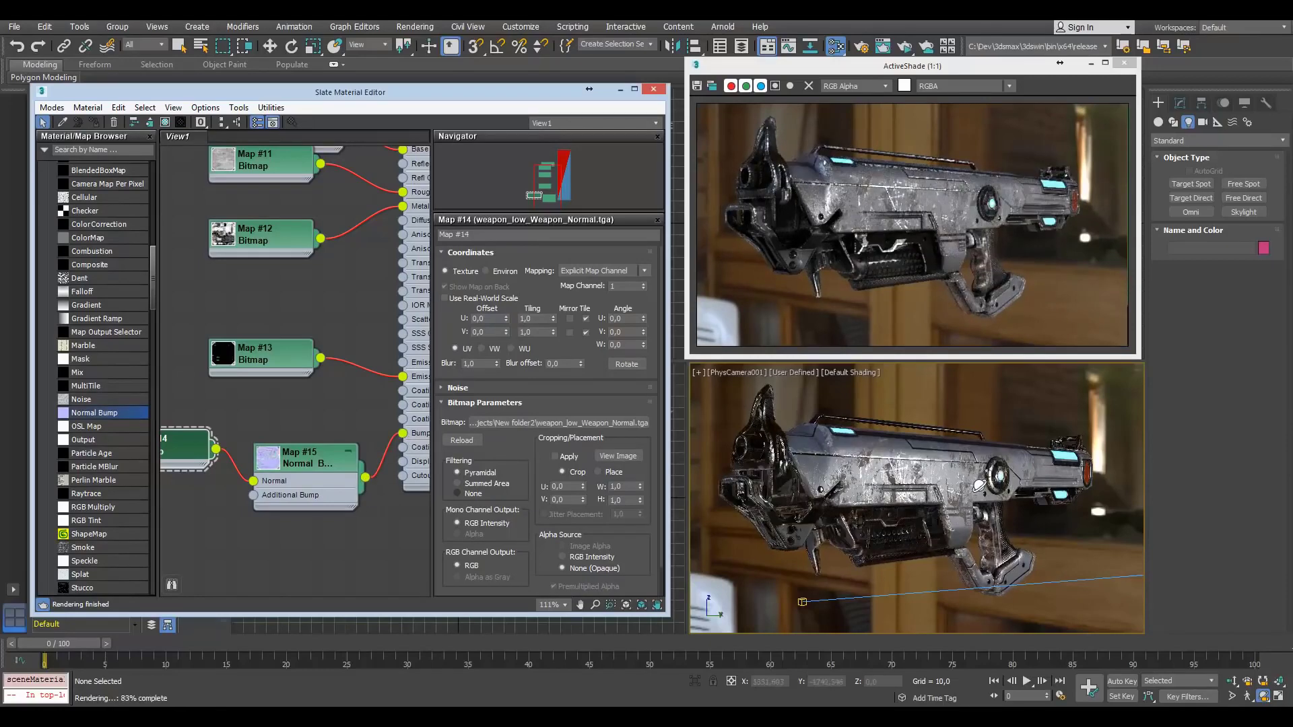
drag(976, 485, 886, 512)
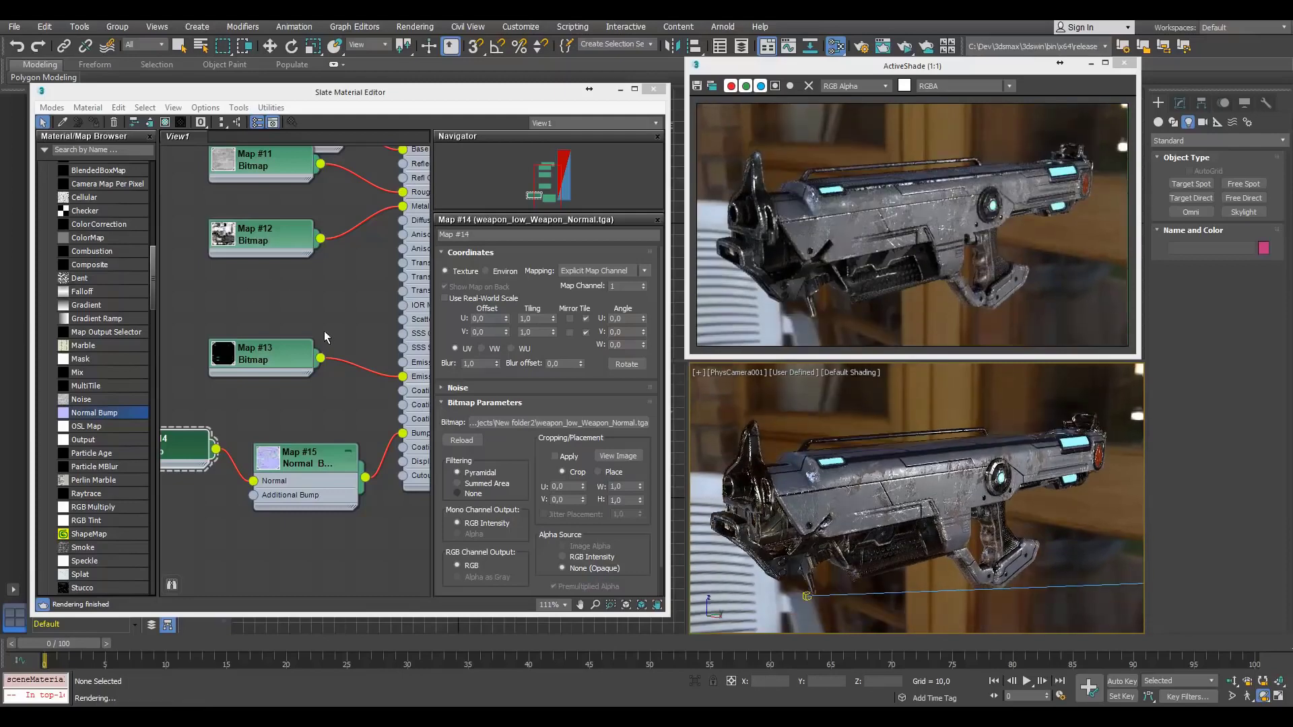
Change the renderer from Arnold to ART Renderer and start an ActiveShade render of the PhysCamera001 view
scroll(267, 401, down, 3)
middle_drag(292, 386, 305, 410)
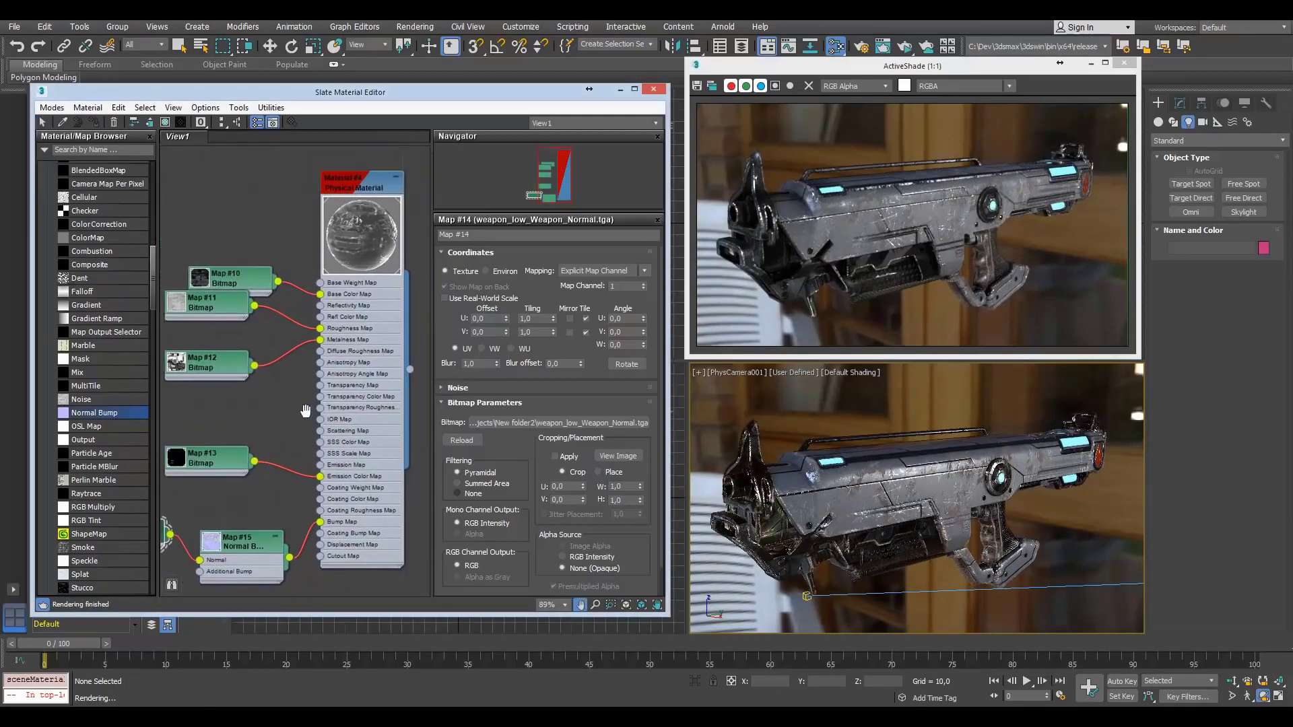
click(860, 47)
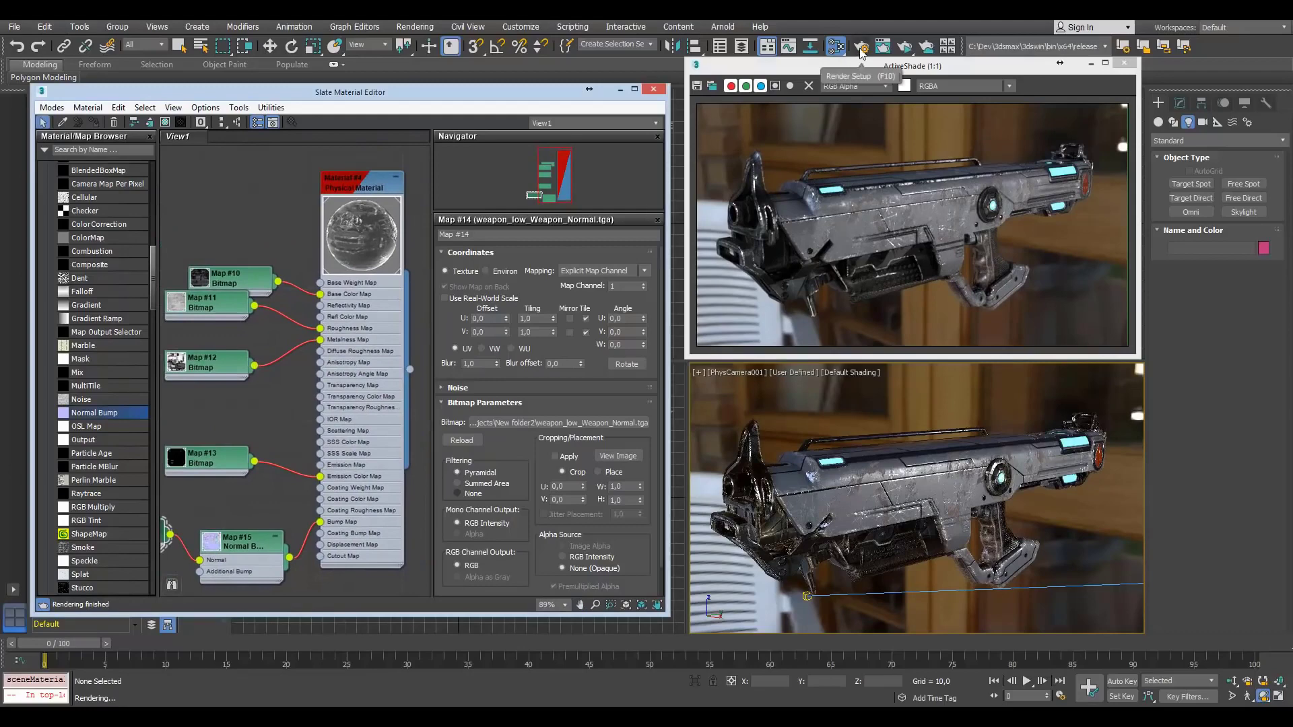
click(318, 236)
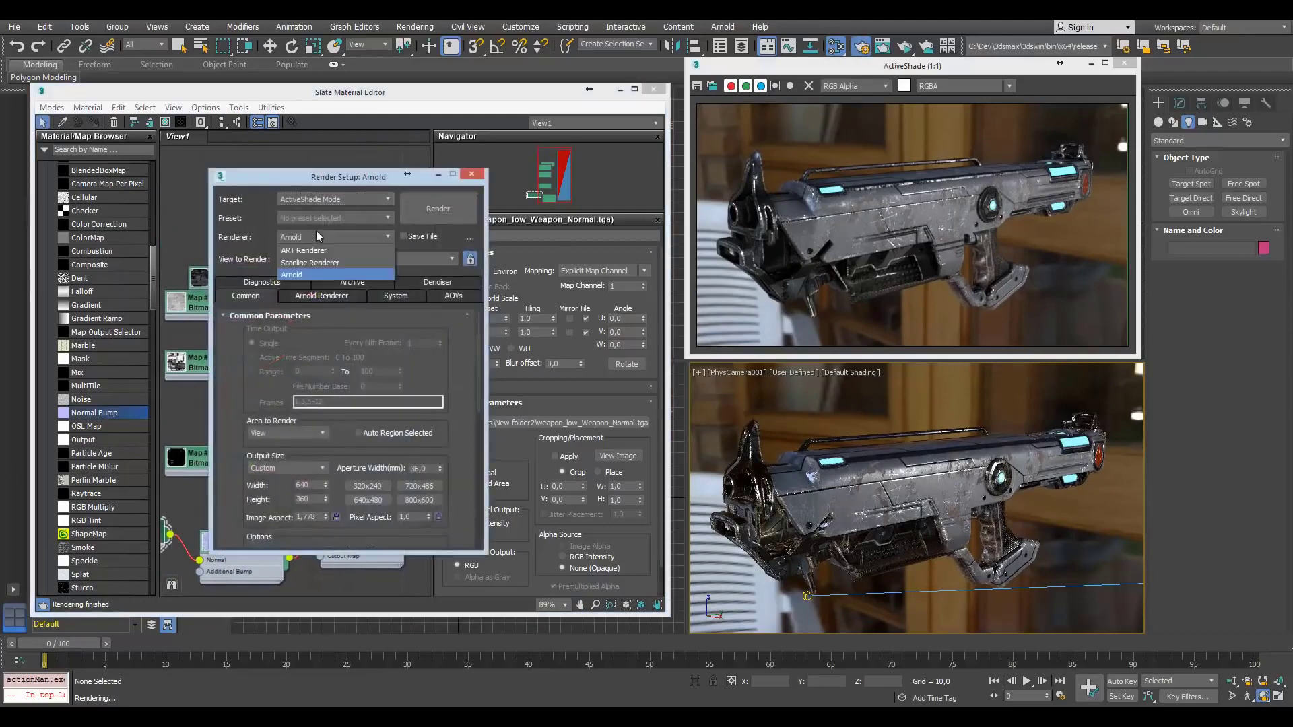
click(316, 254)
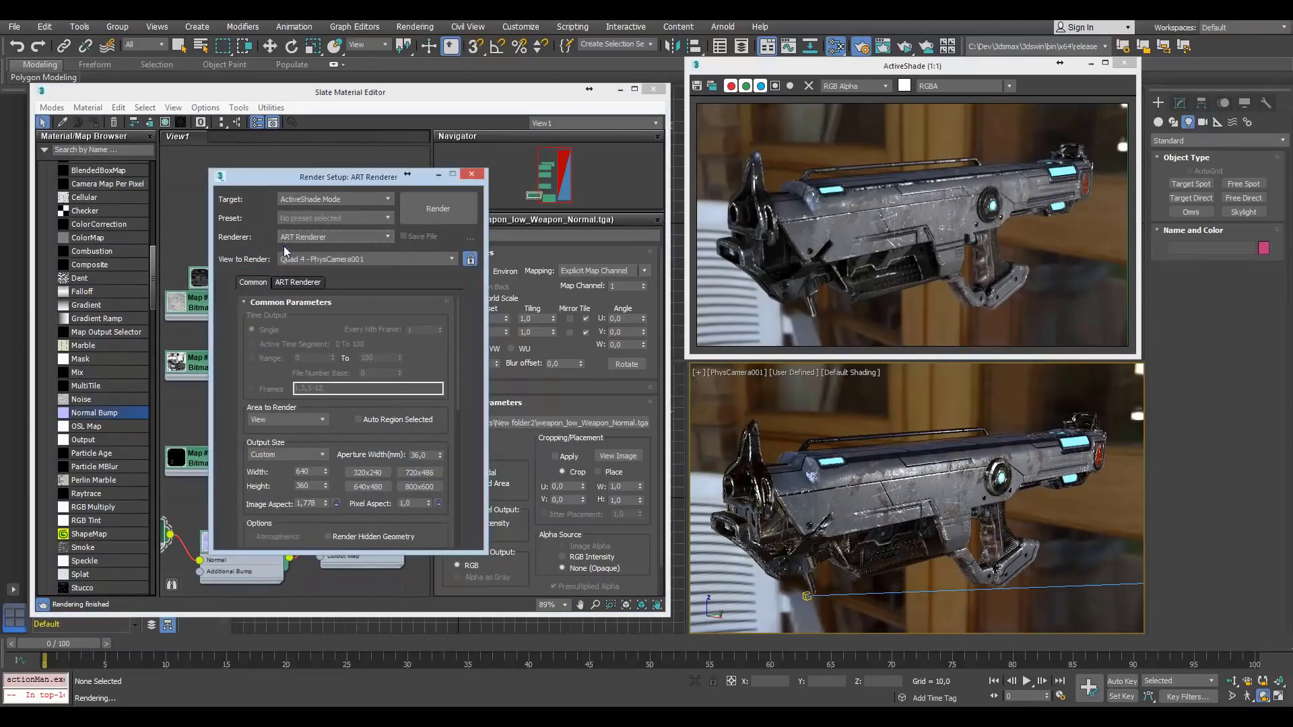
click(450, 211)
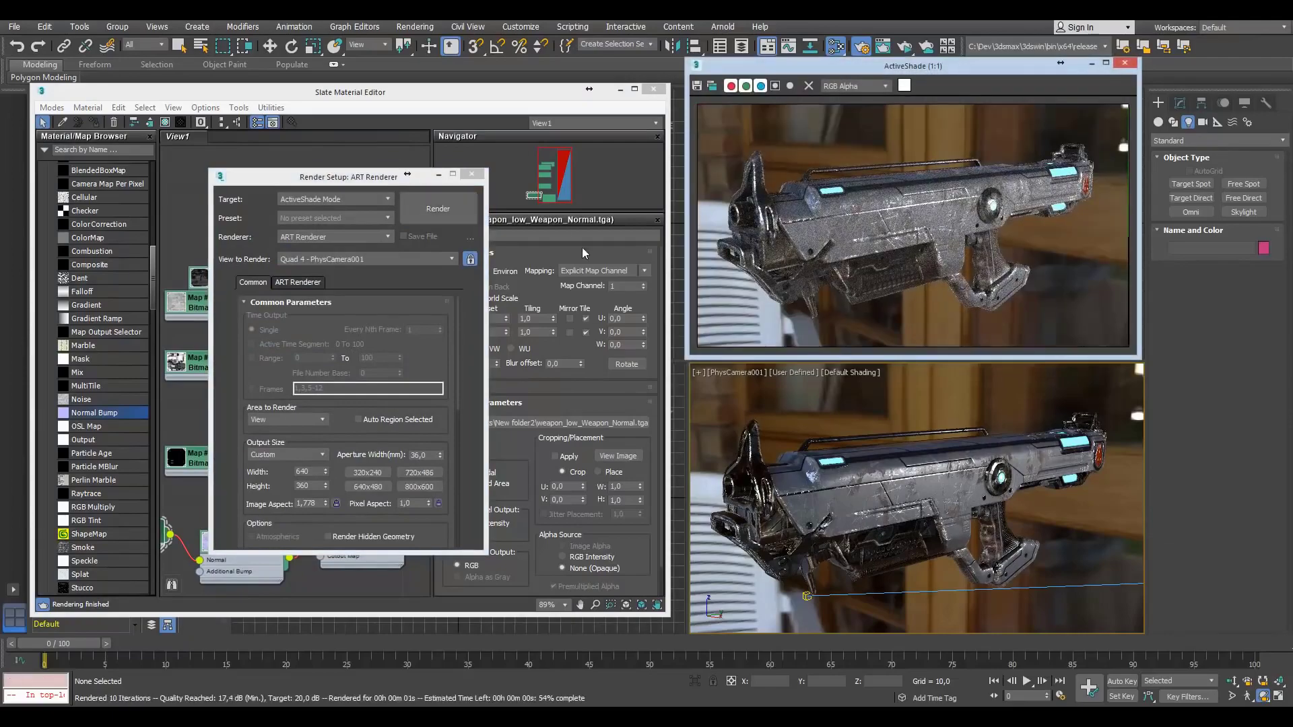
drag(947, 604, 963, 501)
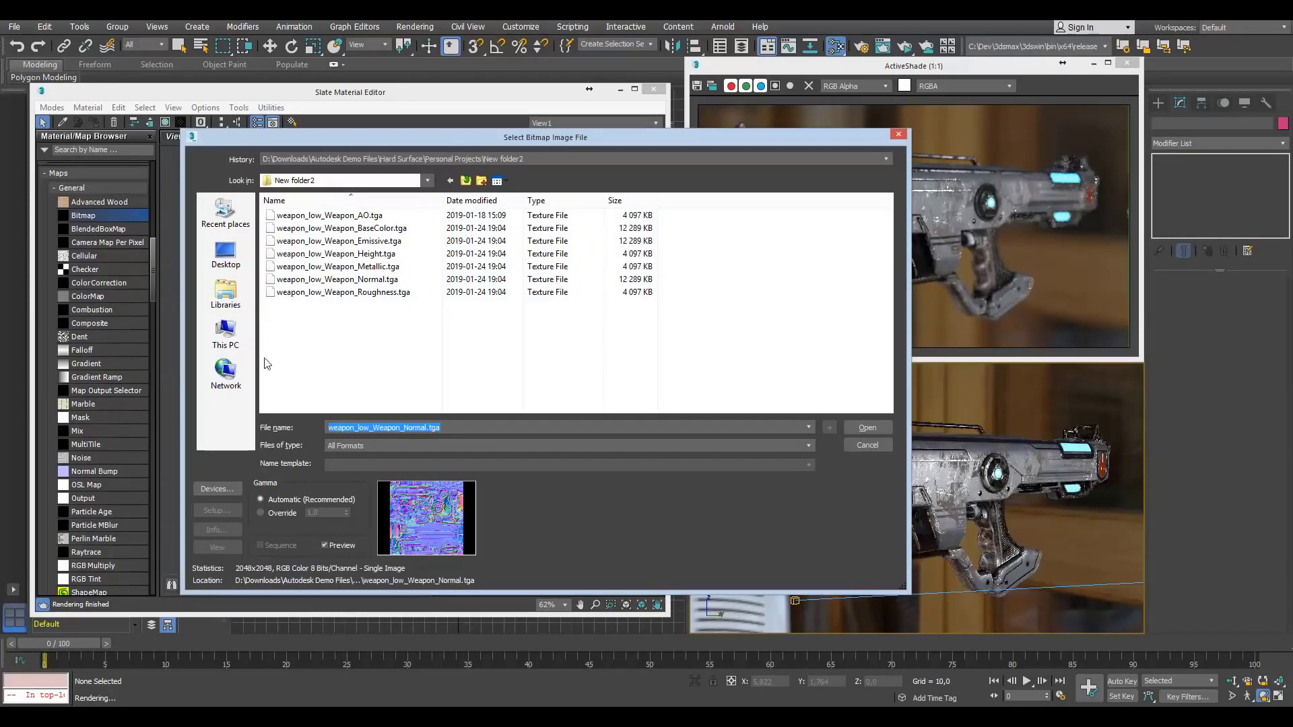
Add a bitmap node using weapon_low_Weapon_AO.tga with a gamma override of 1.0 and place it beside the roughness and metallic bitmaps
click(379, 256)
click(372, 215)
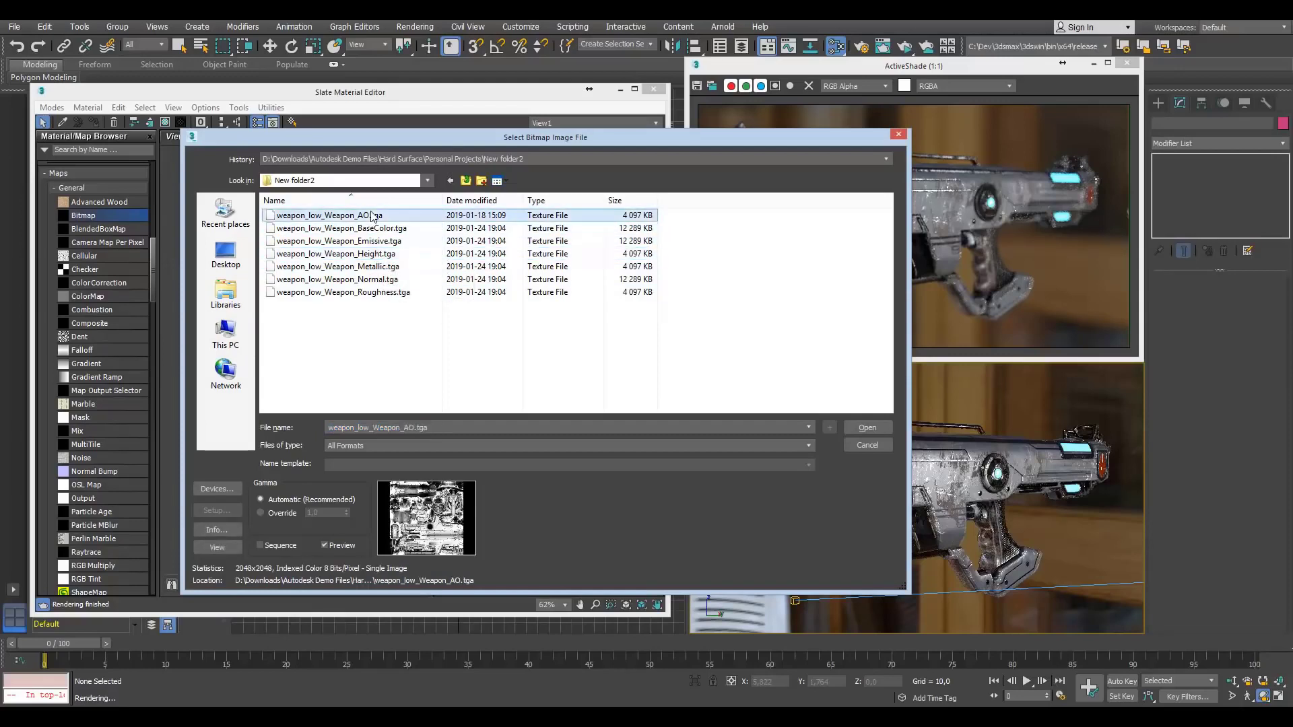
click(384, 256)
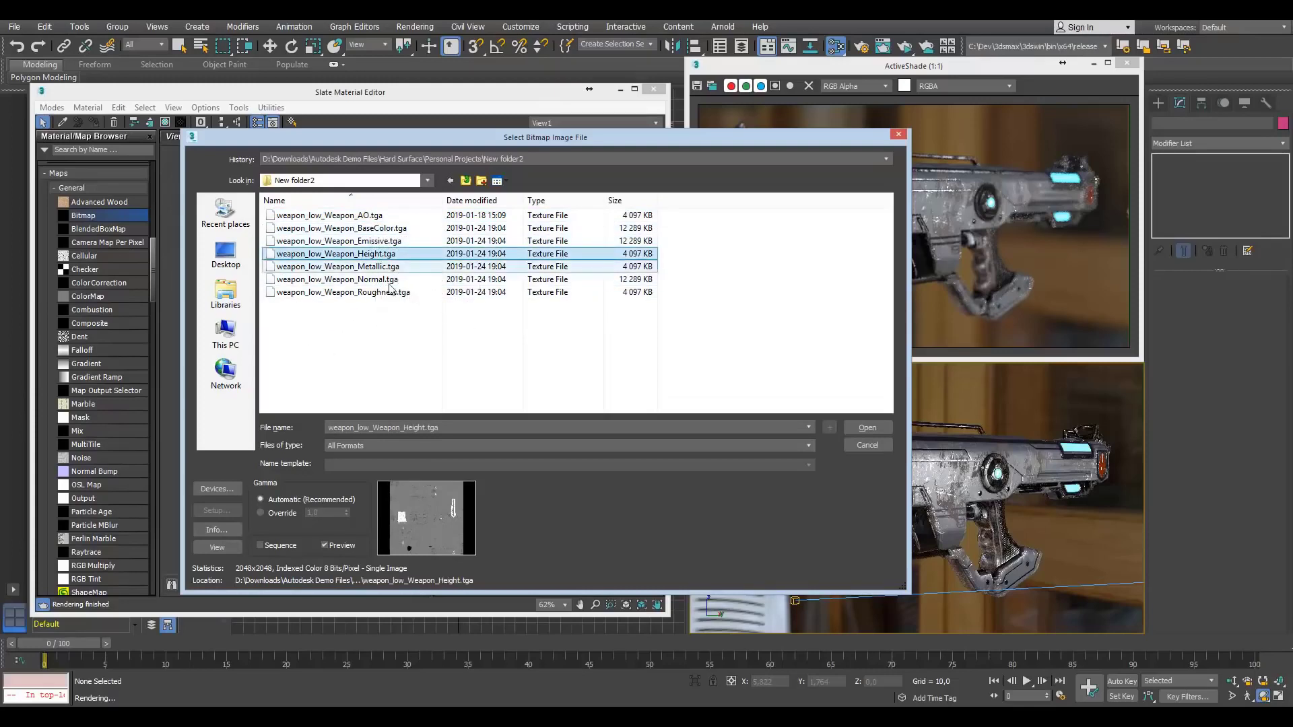
click(377, 216)
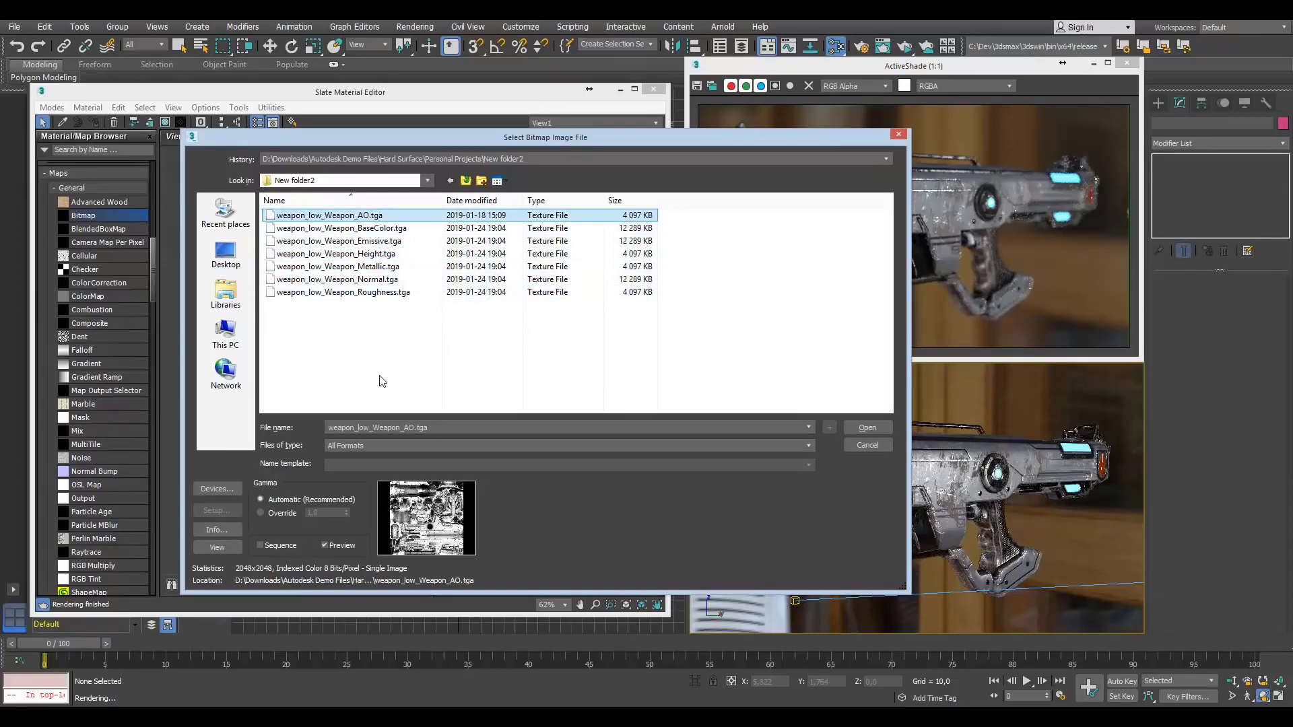
click(279, 513)
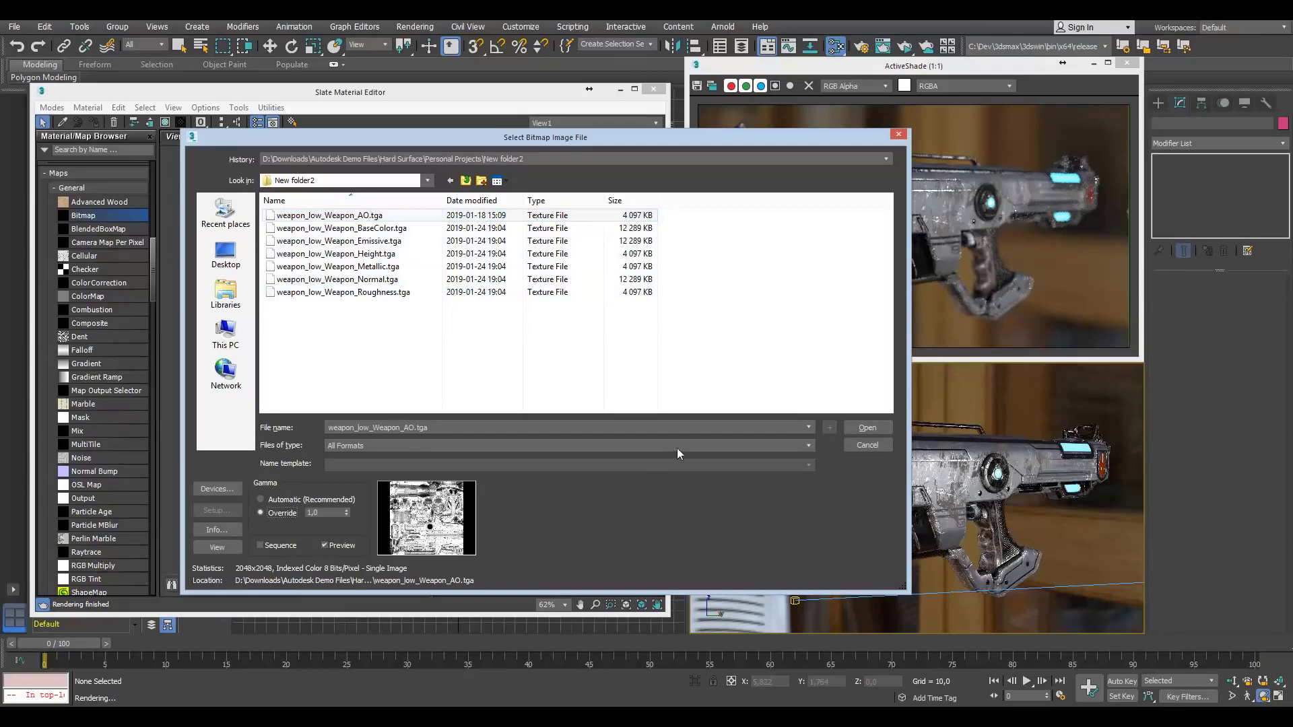
click(862, 428)
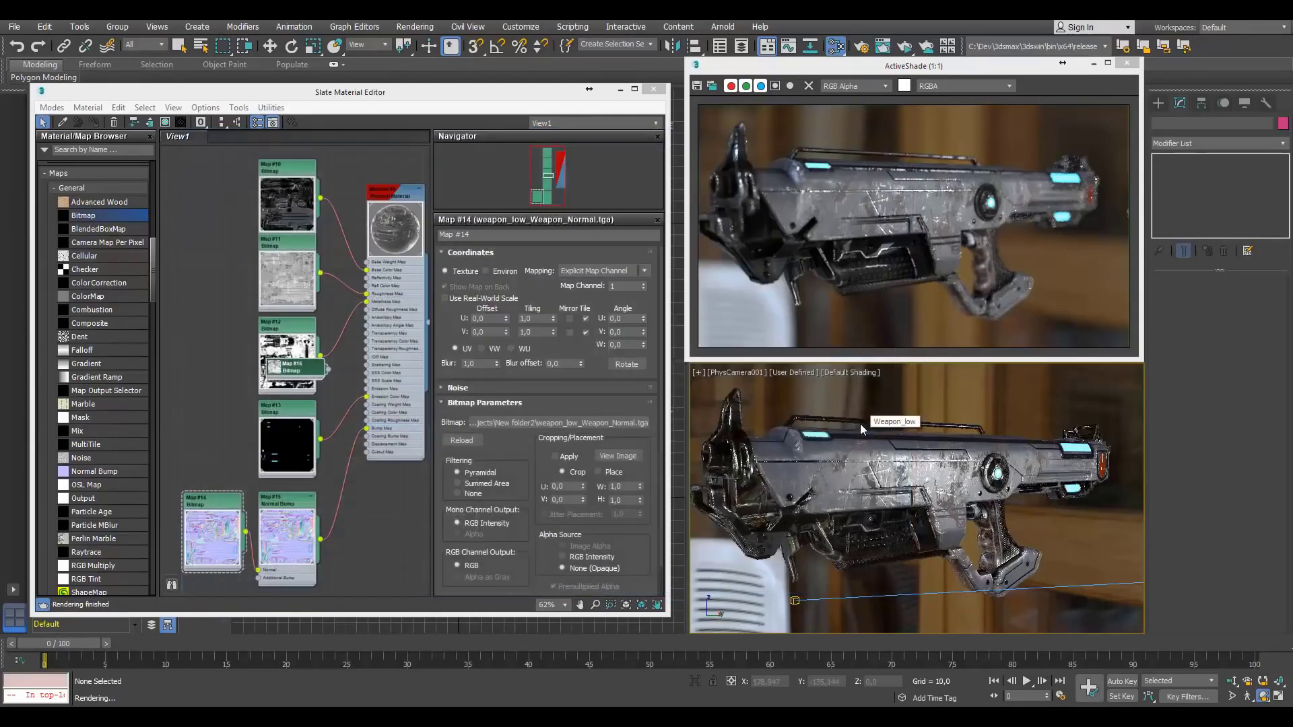
drag(284, 360, 213, 280)
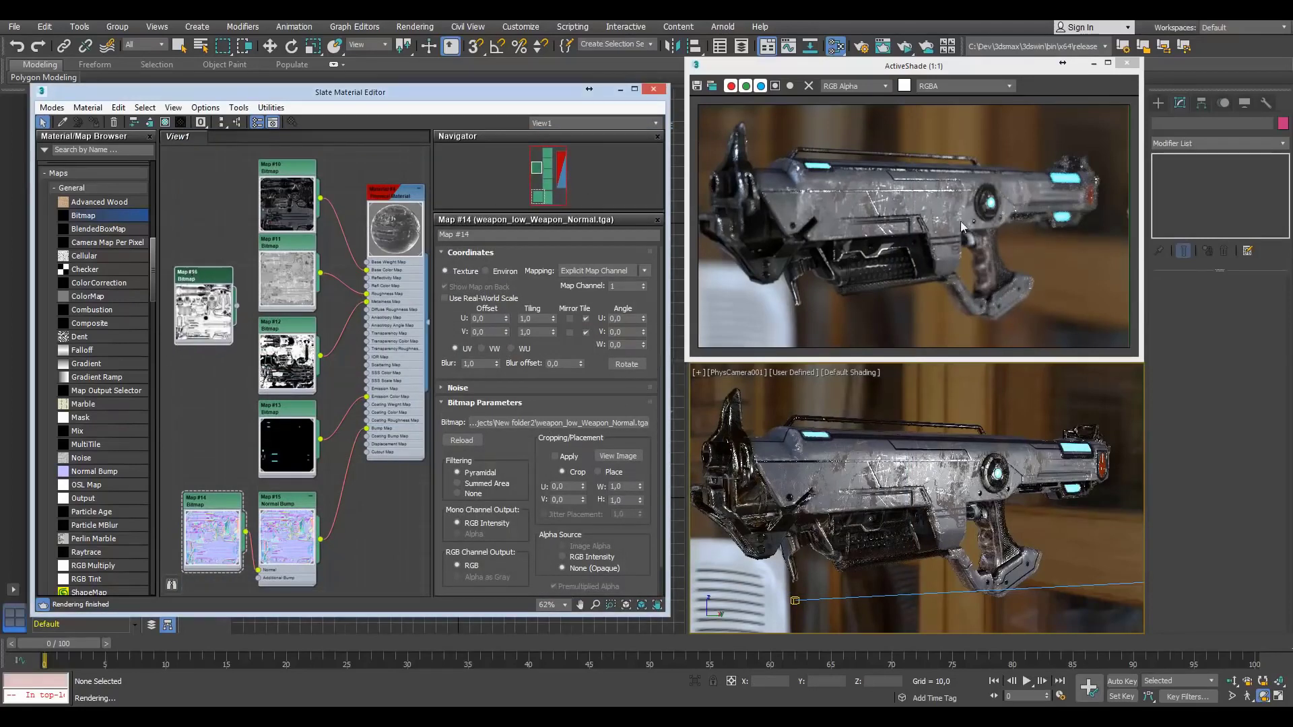
alt+middle_drag(903, 512, 834, 483)
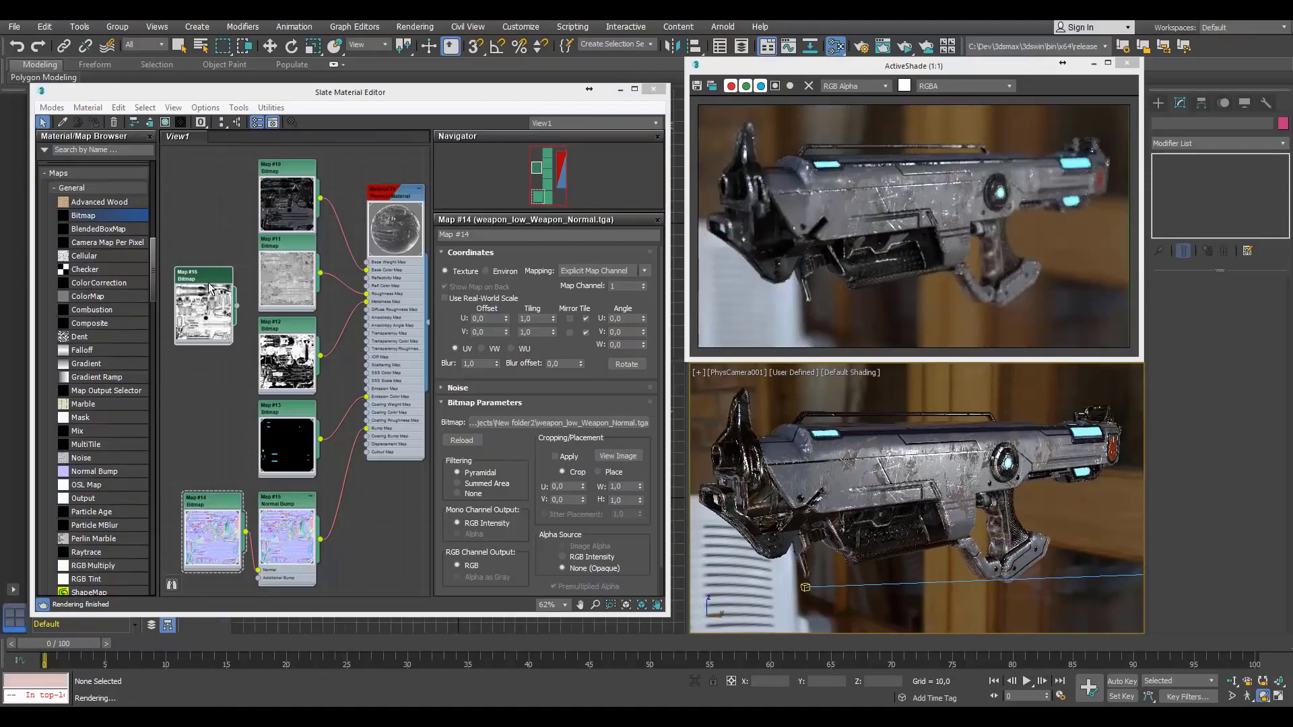
drag(210, 289, 196, 291)
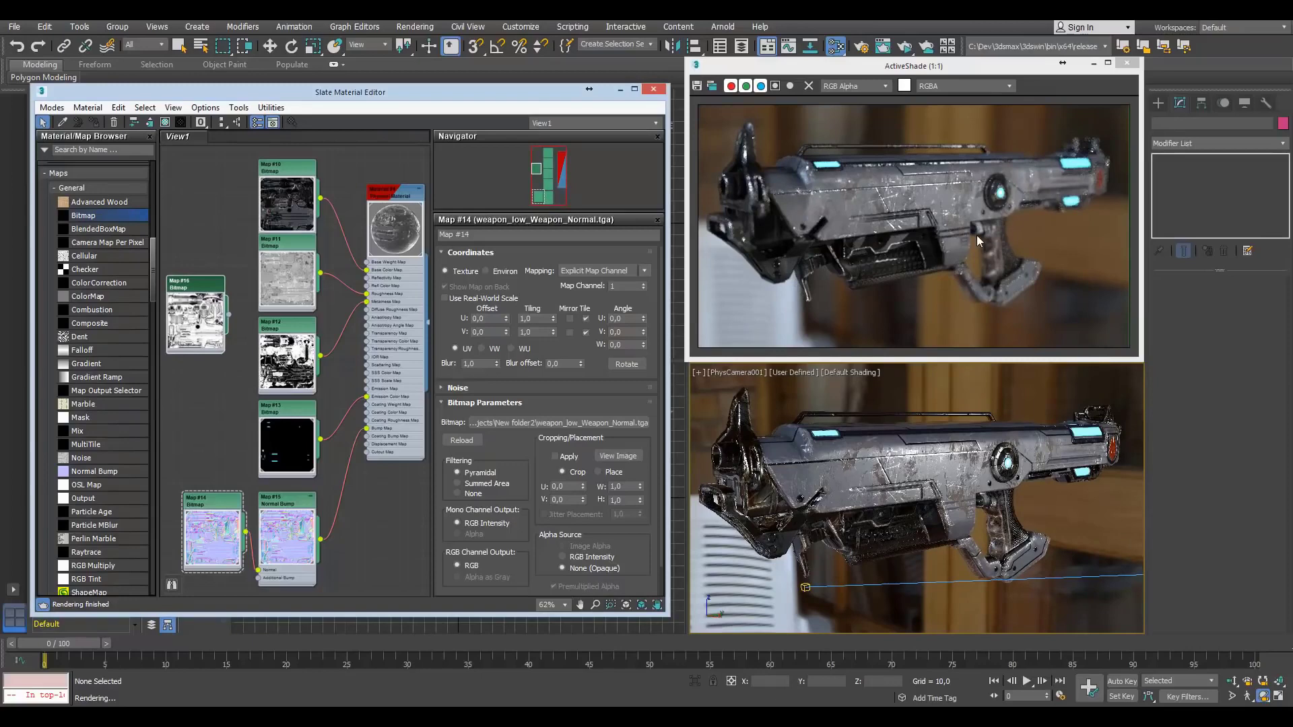
Close the ActiveShade render and connect the ambient occlusion bitmap to the Physical Material's Reflectivity Map input
click(1131, 69)
mouse_move(929, 476)
mouse_down()
mouse_move(904, 474)
mouse_move(924, 461)
mouse_move(895, 494)
mouse_move(874, 468)
mouse_move(883, 489)
mouse_move(906, 471)
mouse_move(916, 483)
mouse_up()
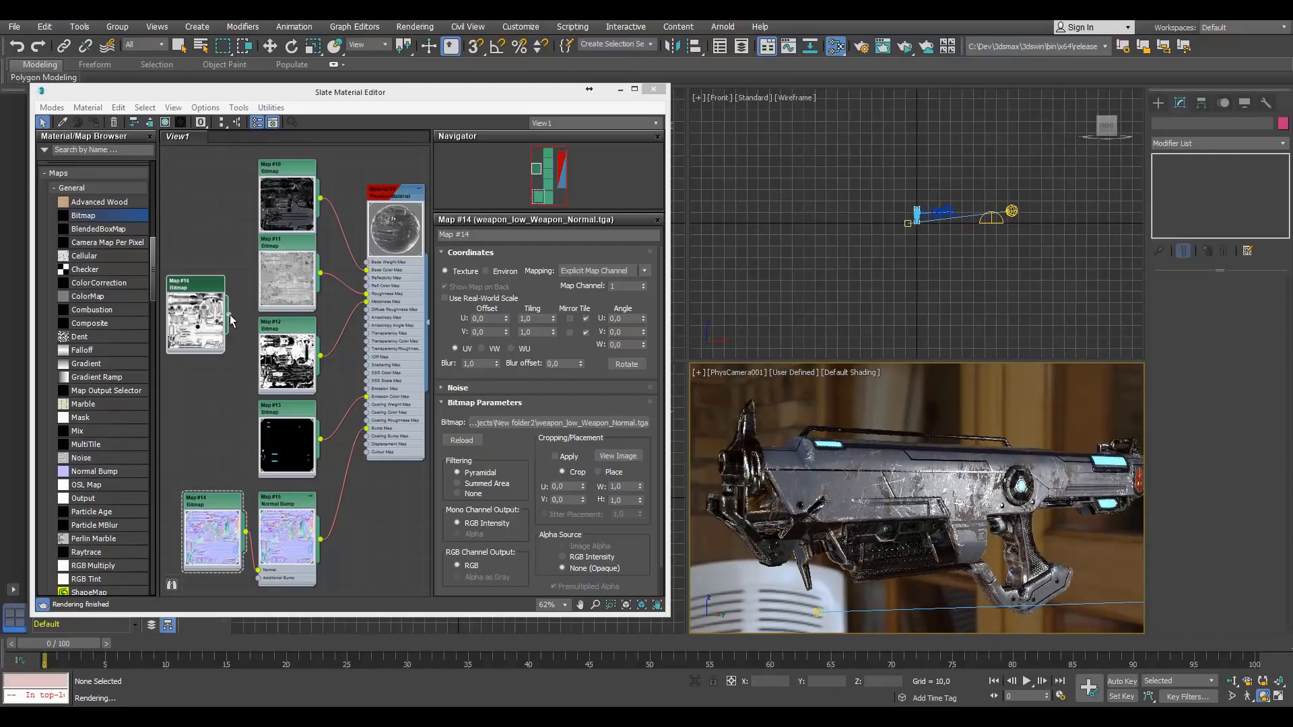
drag(230, 315, 245, 276)
drag(345, 262, 367, 285)
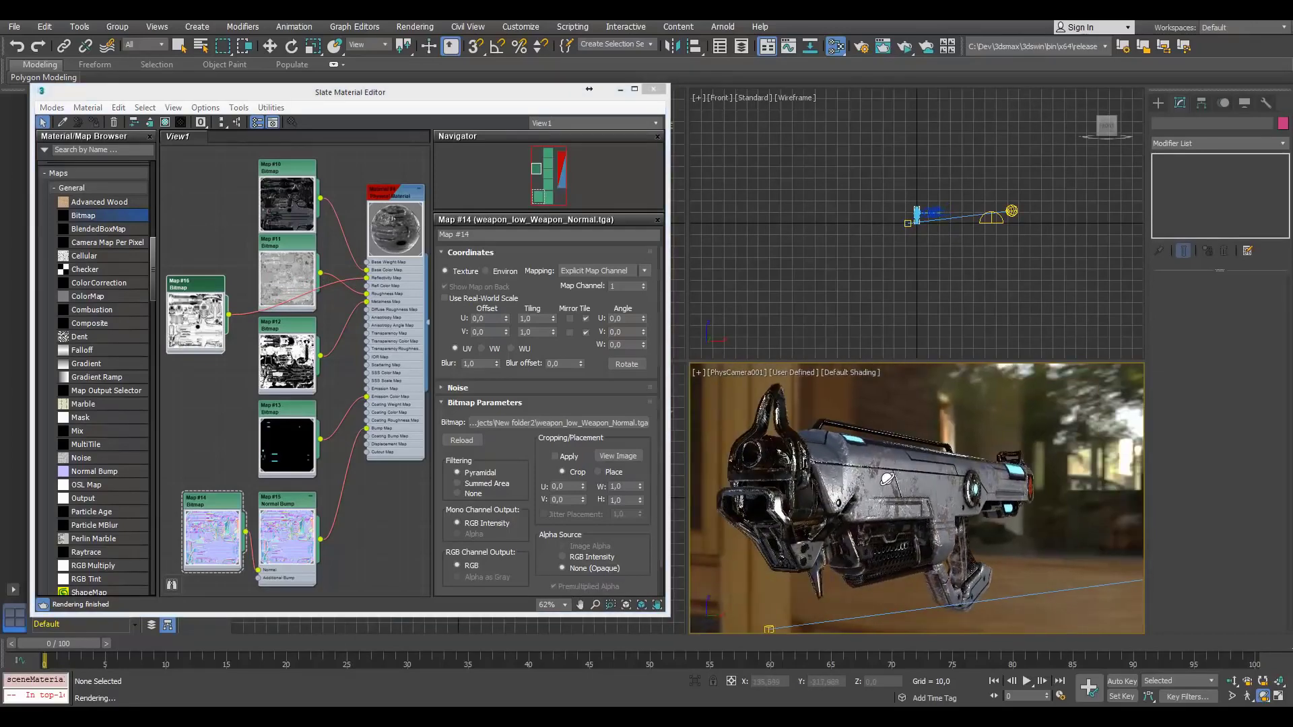
Connect the ambient occlusion bitmap to the Physical Material's Base Weight Map input as well and inspect the weapon from several angles
mouse_move(887, 479)
alt+middle_down()
mouse_move(916, 448)
mouse_move(900, 470)
alt+middle_up()
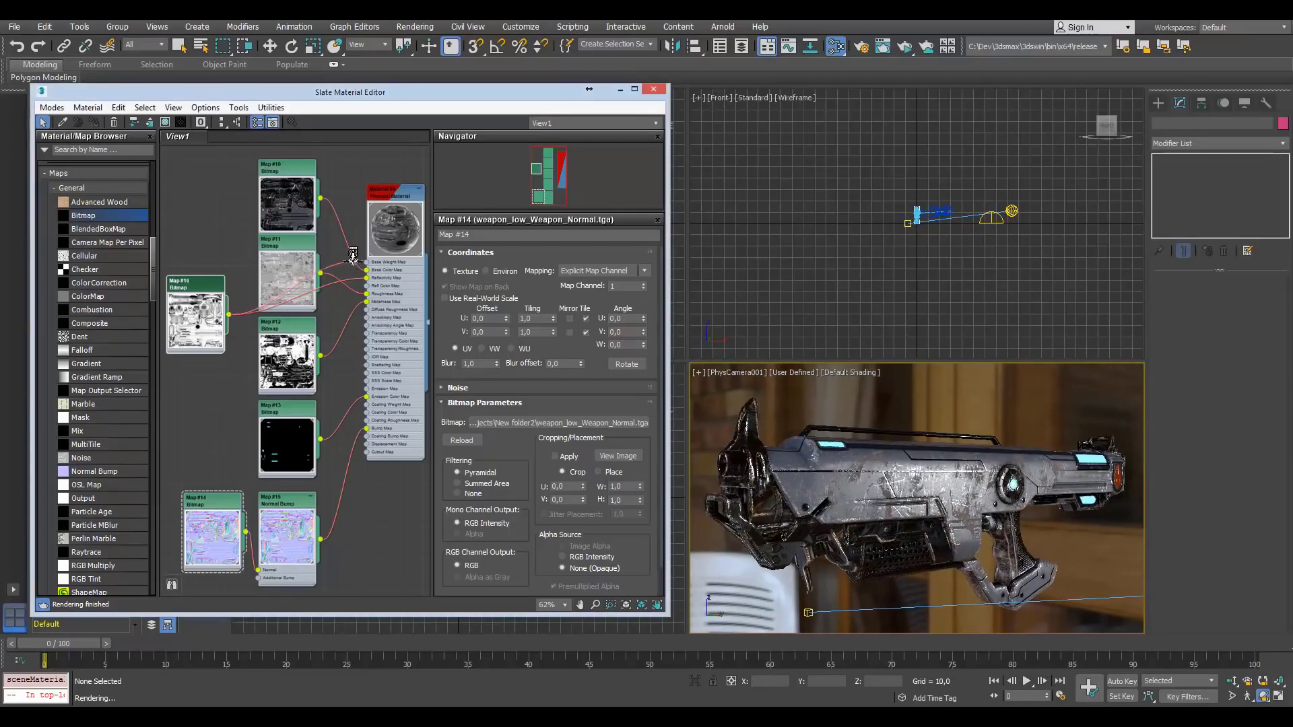
drag(353, 256, 367, 267)
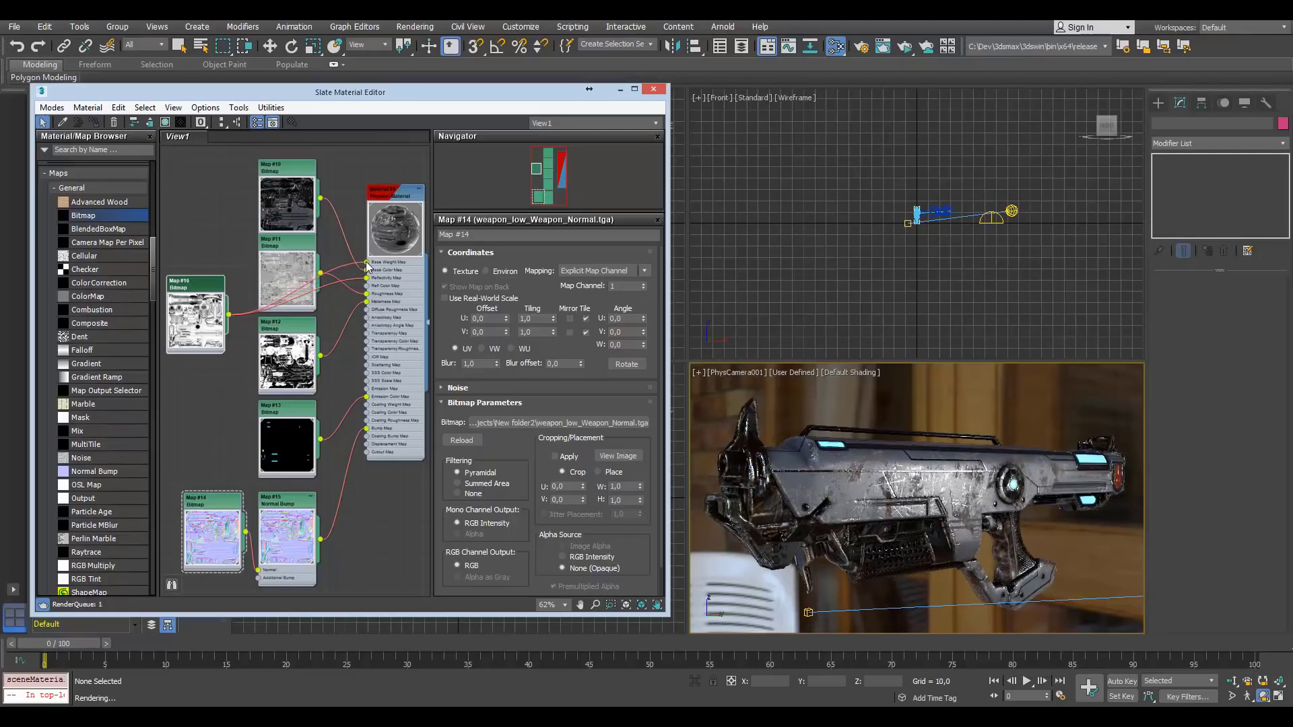
drag(972, 501, 969, 503)
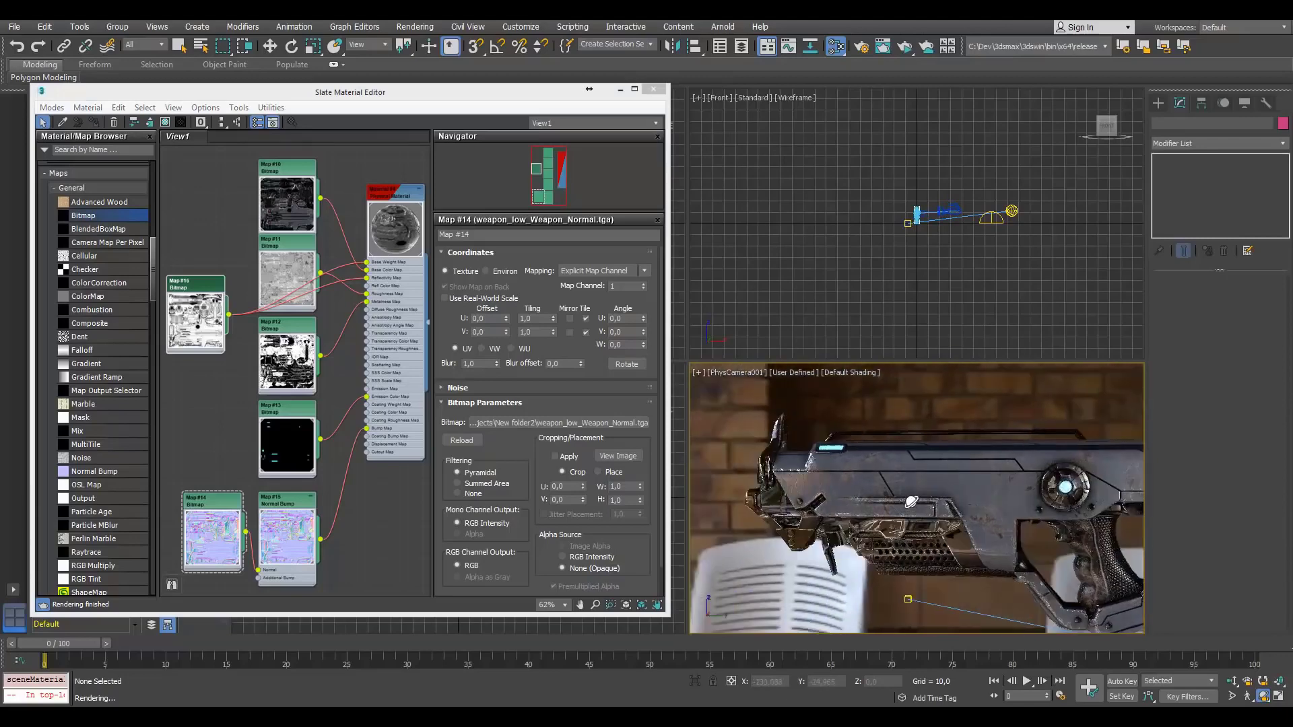
drag(911, 503, 944, 516)
mouse_move(902, 511)
alt+middle_down()
mouse_move(969, 505)
mouse_move(909, 509)
mouse_move(917, 502)
alt+middle_up()
drag(965, 500, 983, 476)
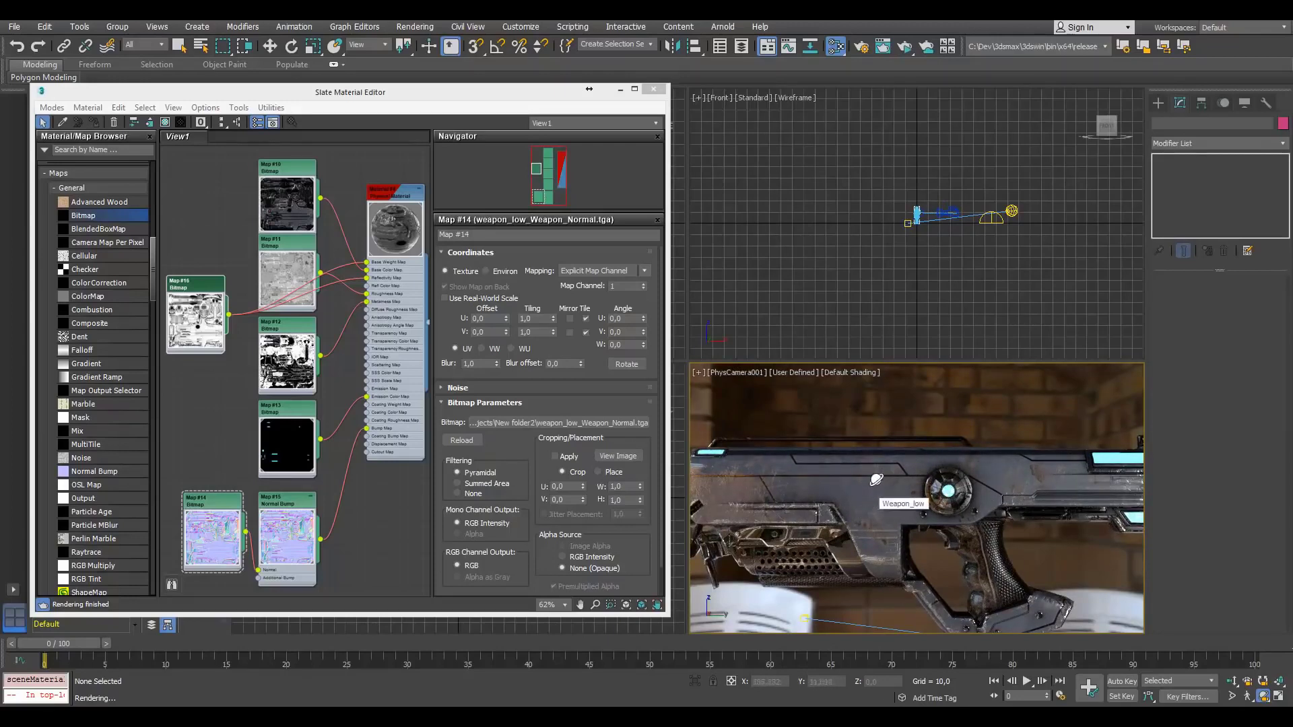
drag(849, 517, 676, 487)
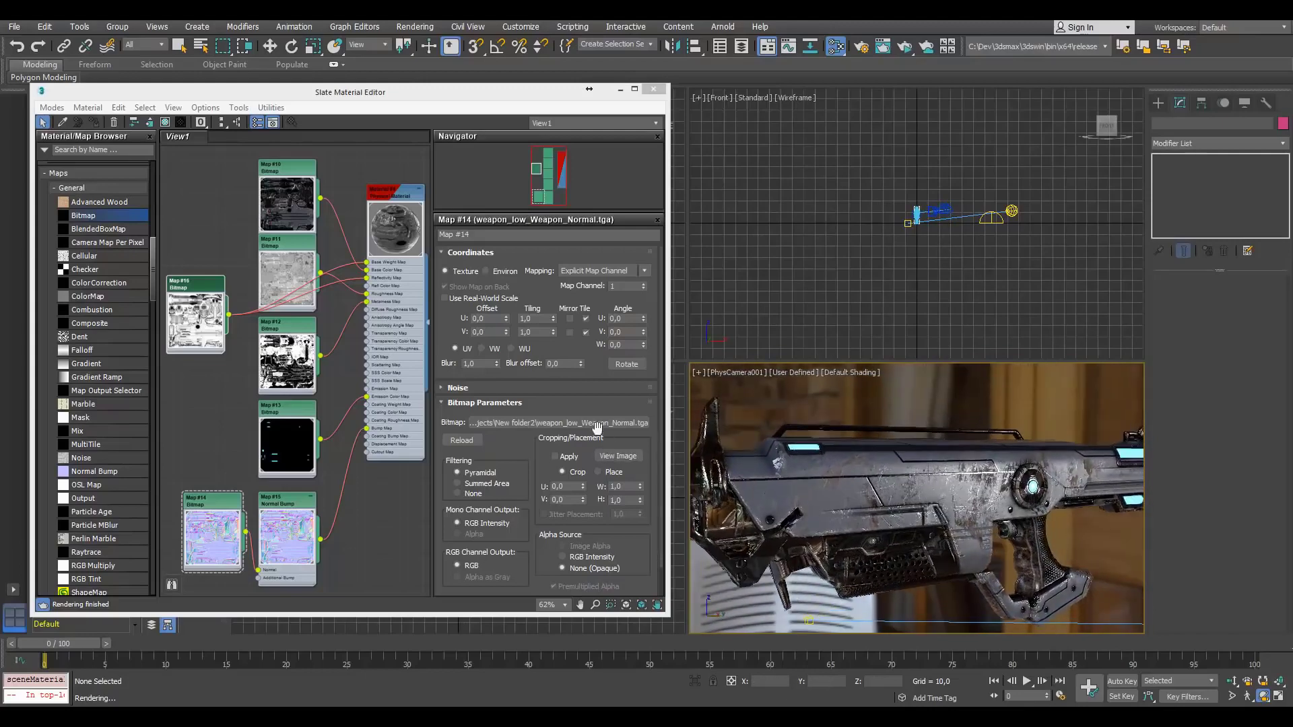
drag(901, 497, 902, 490)
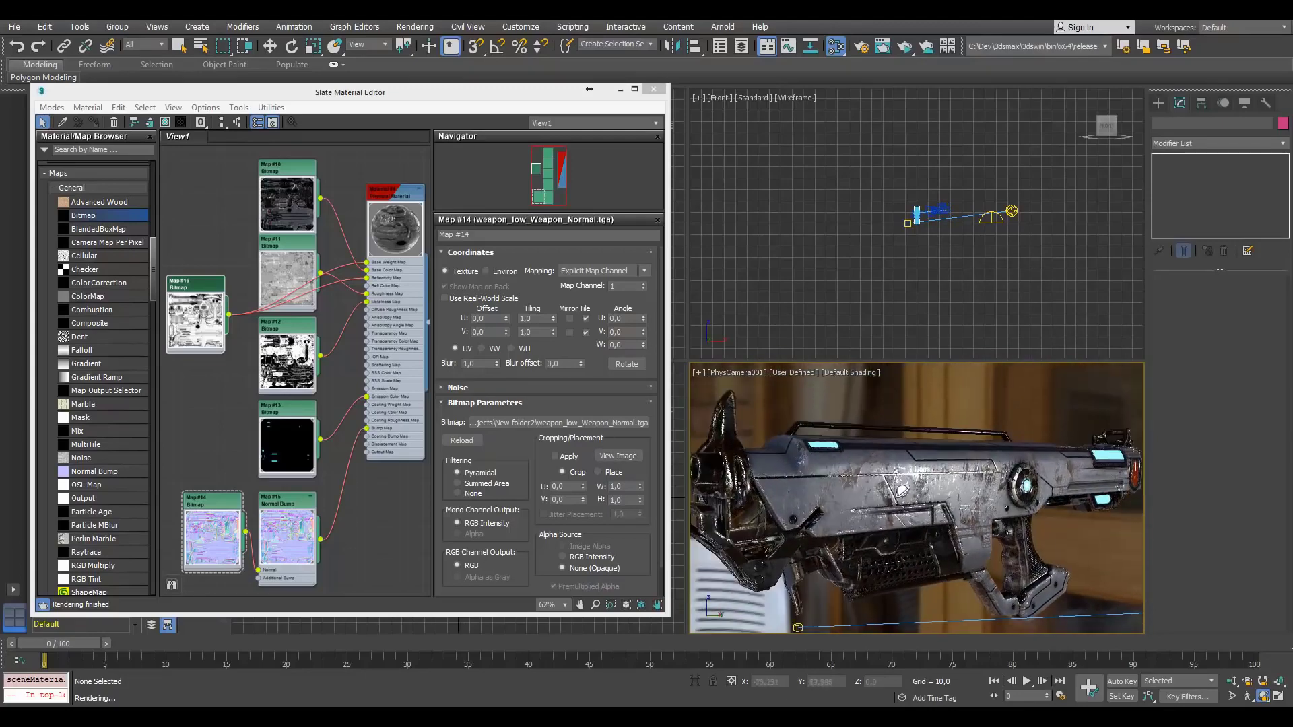
Start an ActiveShade render of the PhysCamera001 view and compare the weapon's shading with the viewport from several angles and close up
click(905, 48)
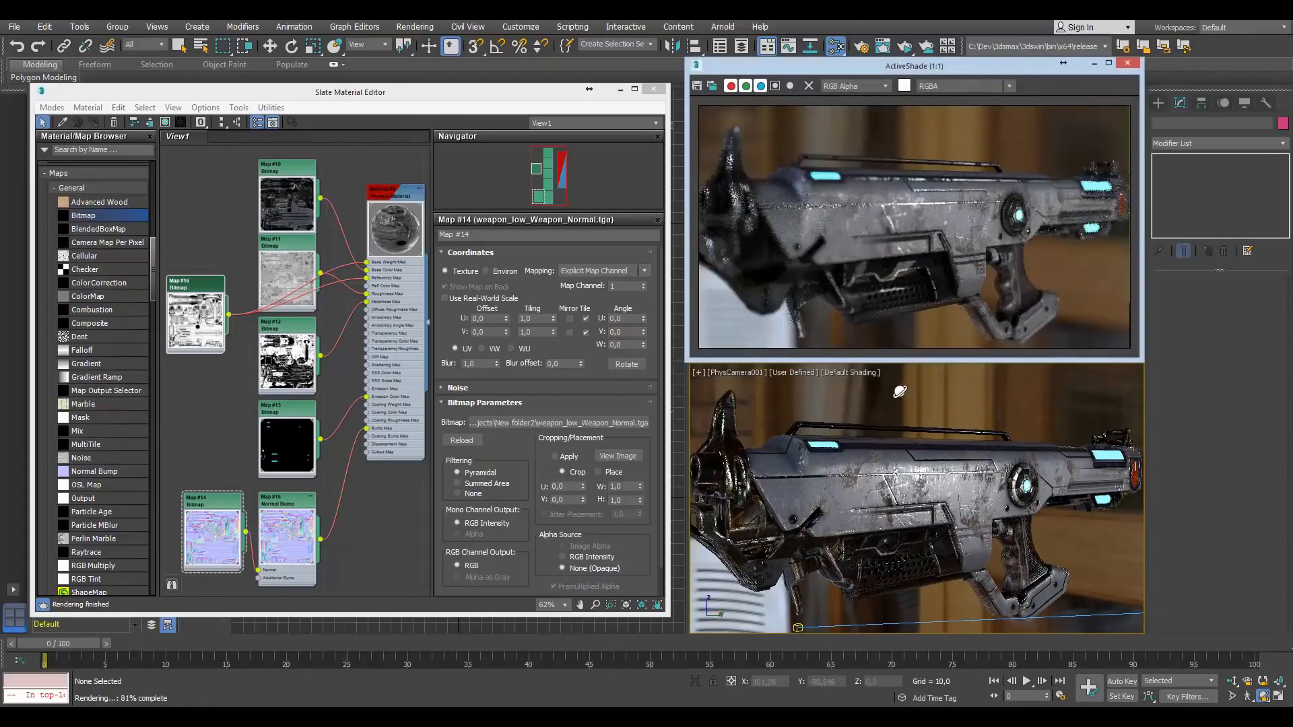
drag(973, 493, 943, 482)
middle_drag(892, 487, 882, 489)
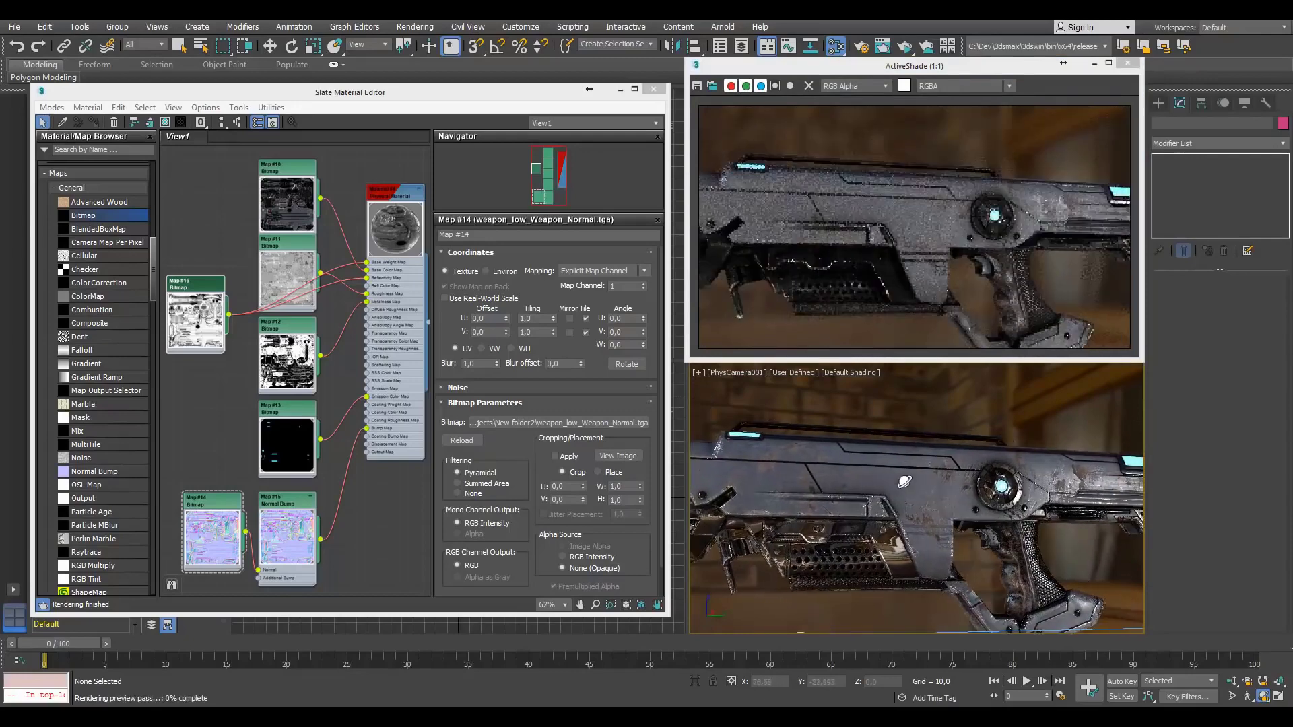
drag(903, 483, 905, 488)
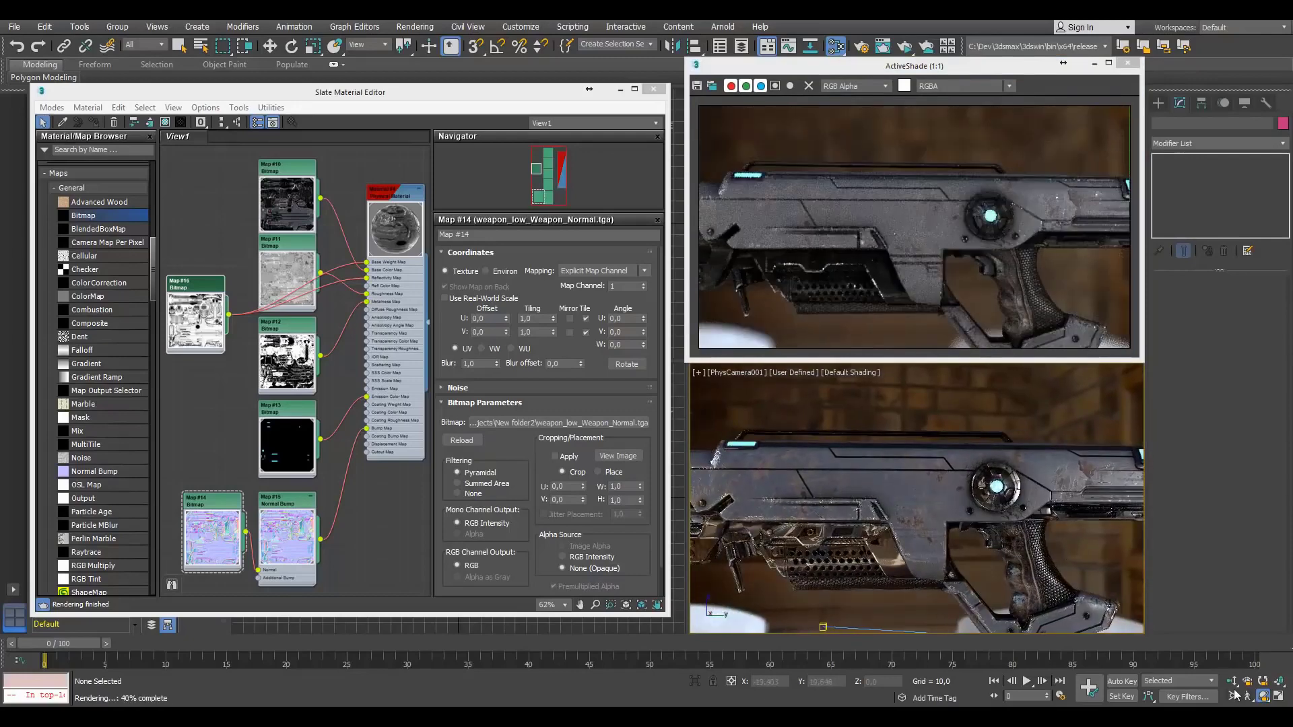
scroll(996, 486, up, 5)
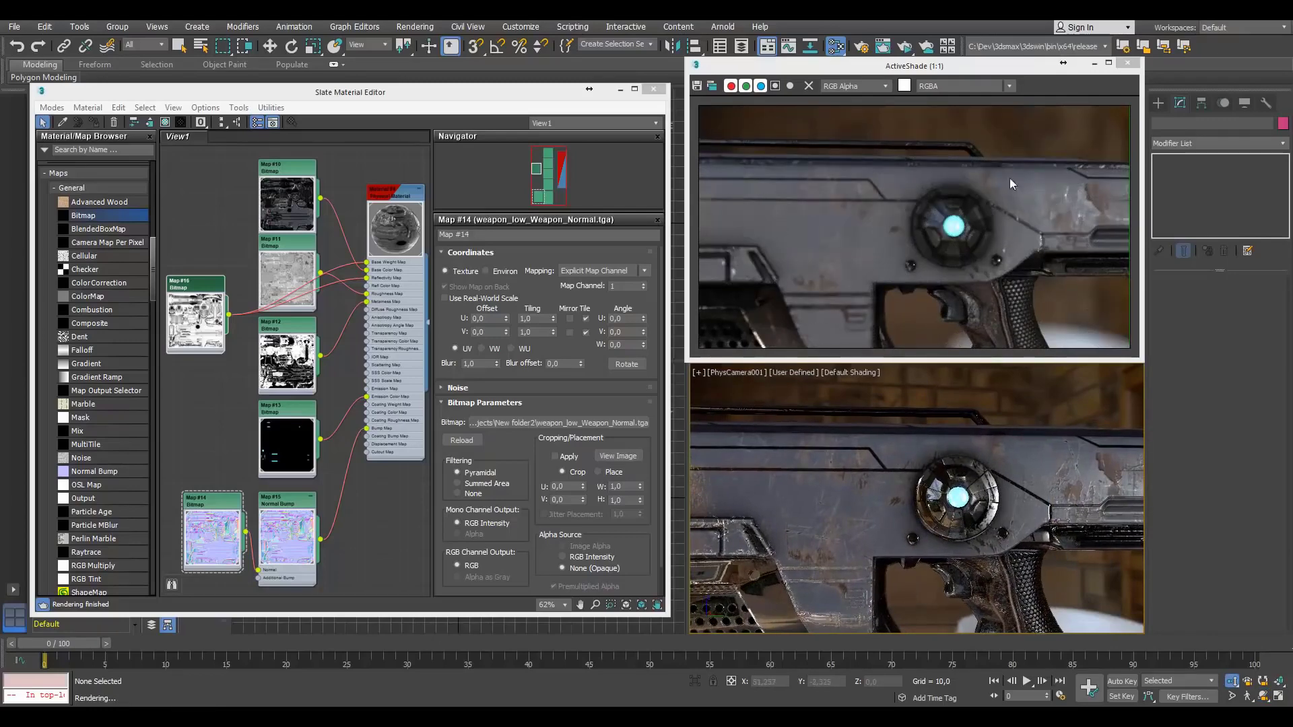
middle_click(864, 293)
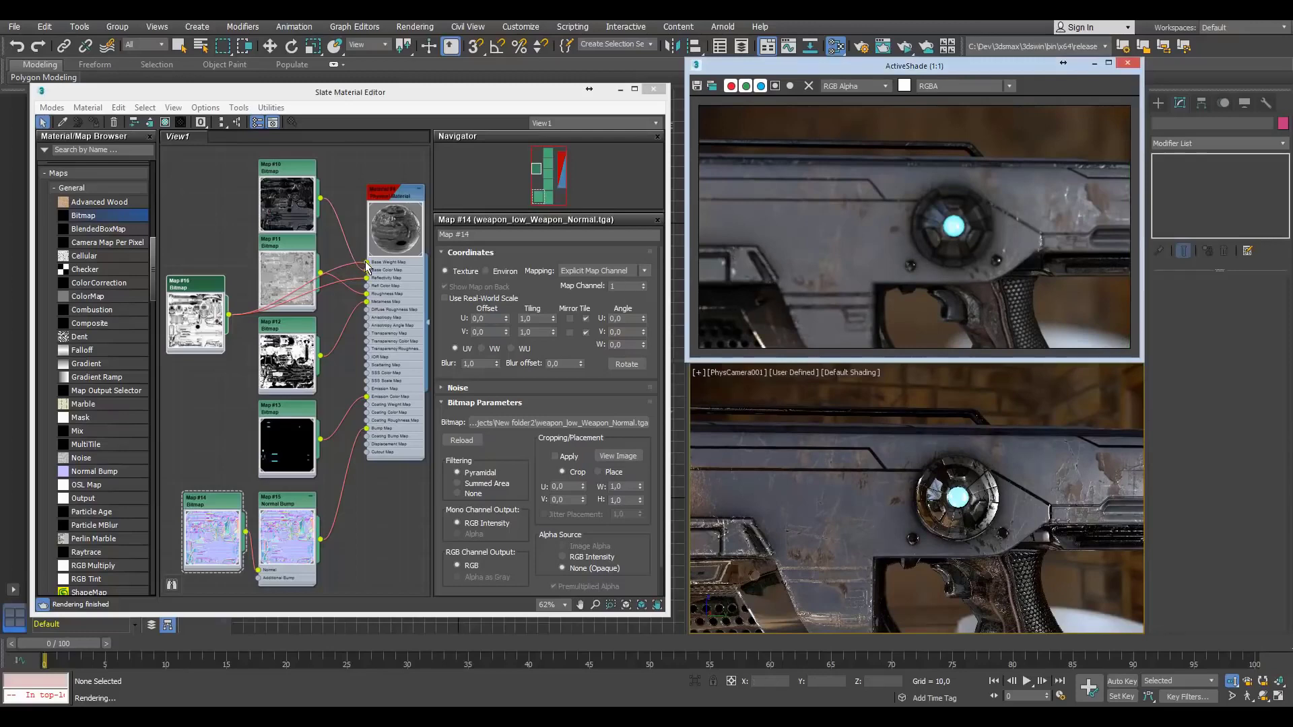
Disconnect the ambient occlusion bitmap from the Physical Material's Base Weight Map and Reflectivity Map inputs
drag(366, 266, 365, 283)
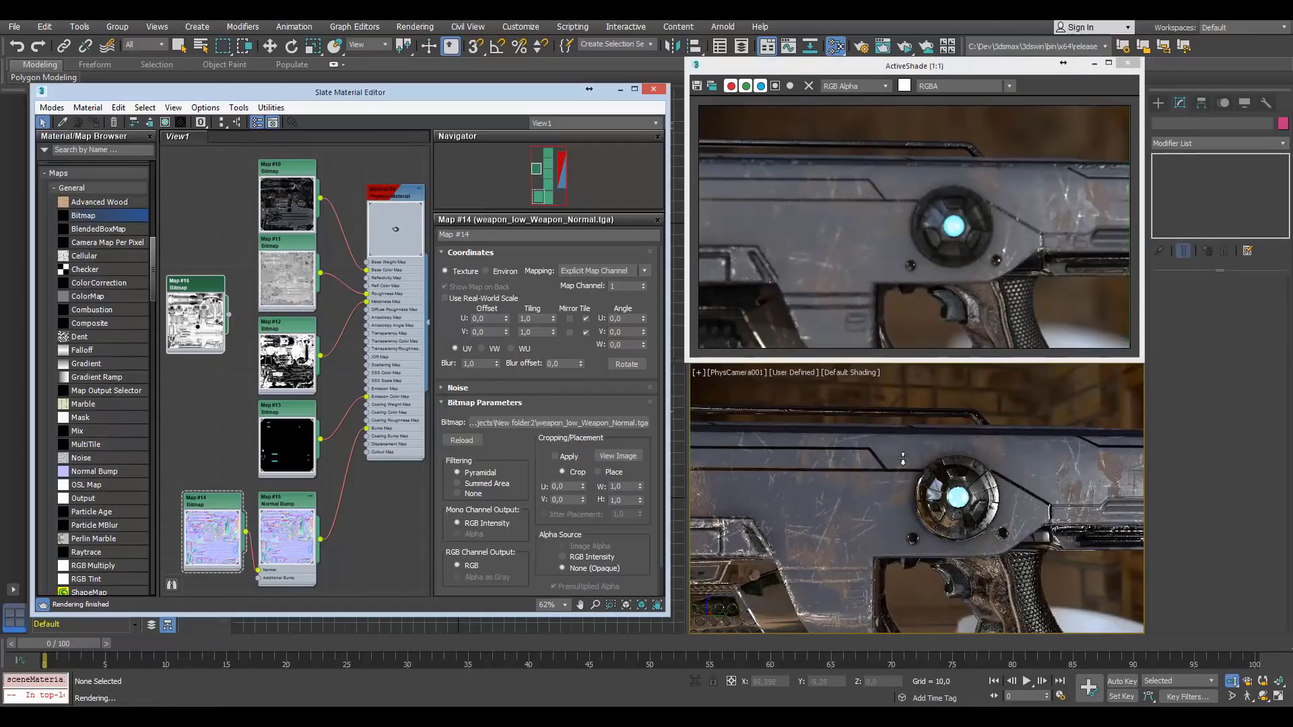
drag(898, 468, 906, 491)
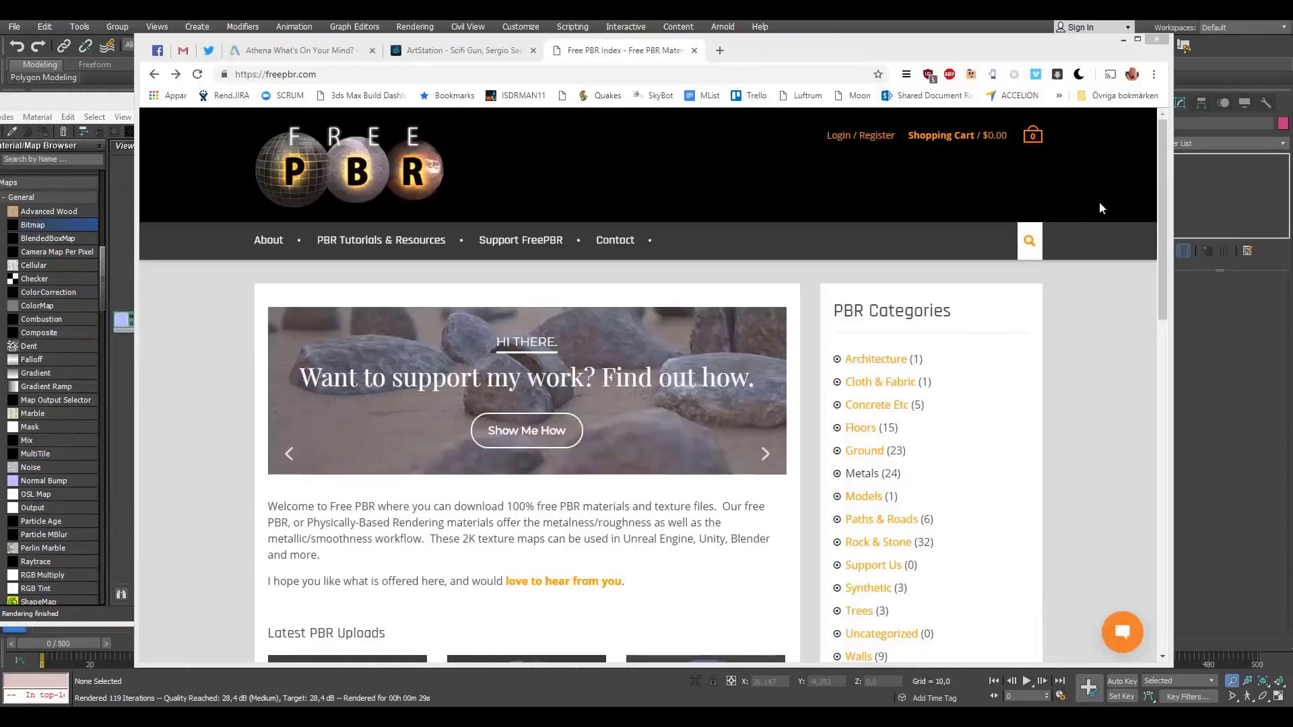
Open the Metals category on freepbr.com in the browser and look through its PBR materials
drag(1163, 140, 1137, 399)
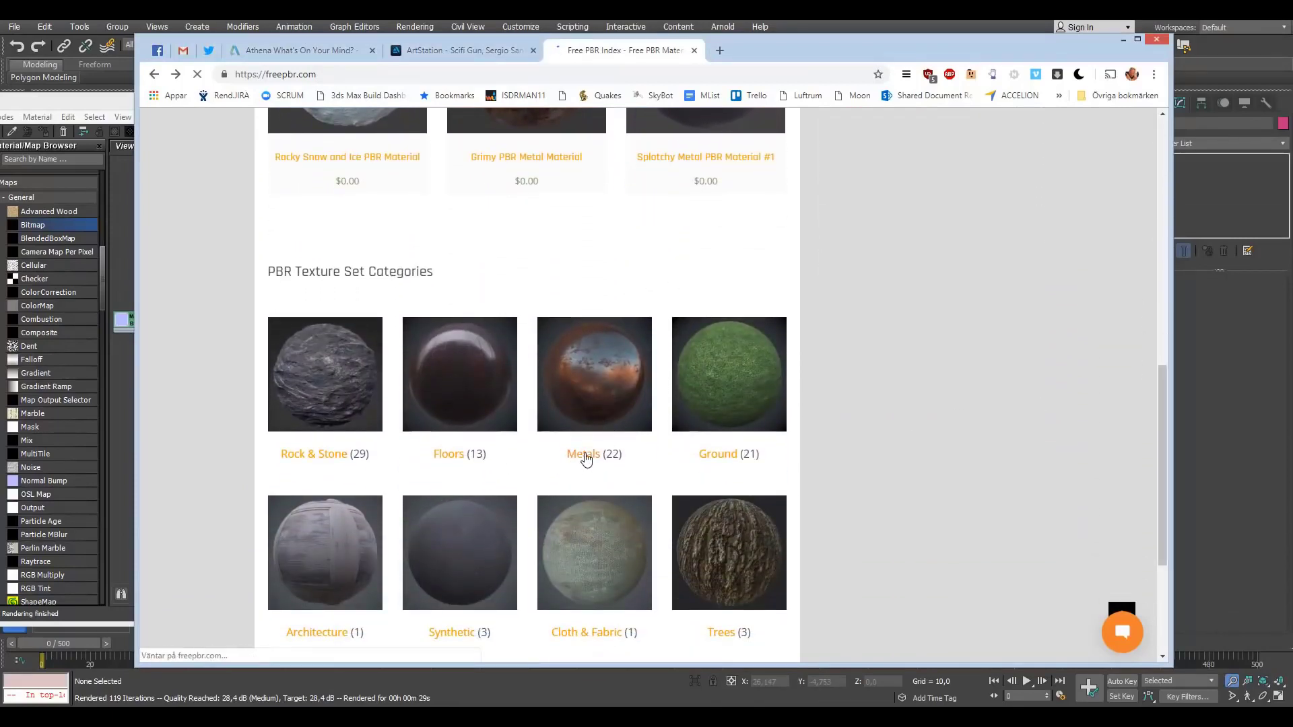
click(583, 455)
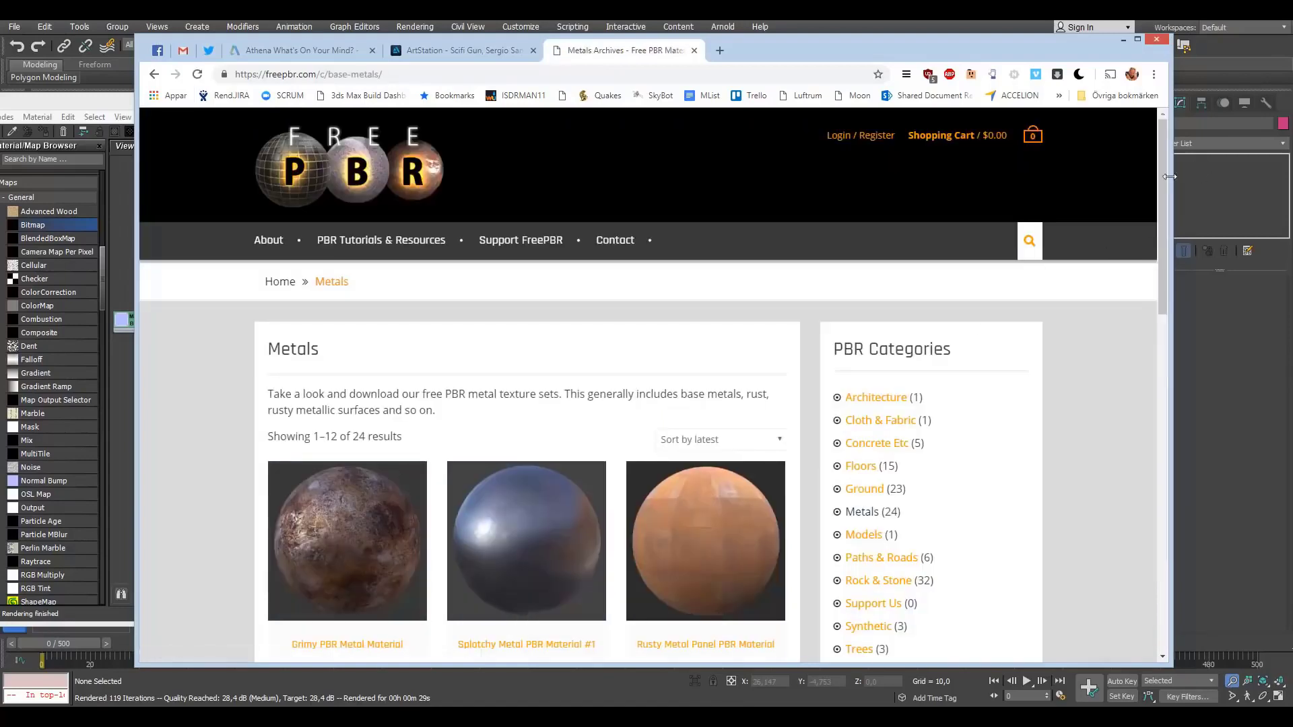
mouse_move(1163, 183)
mouse_down()
mouse_move(1121, 491)
mouse_move(1120, 466)
mouse_up()
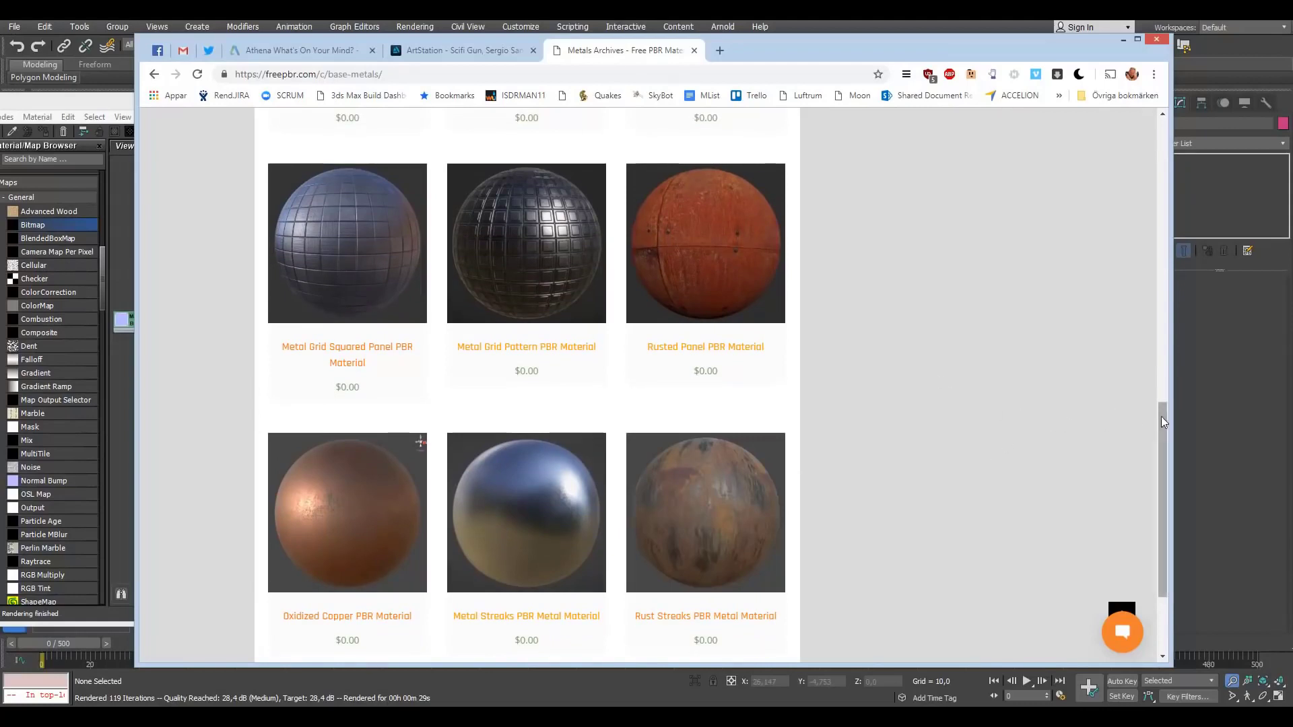
mouse_move(1162, 418)
mouse_down()
mouse_move(1158, 442)
mouse_move(1157, 410)
mouse_up()
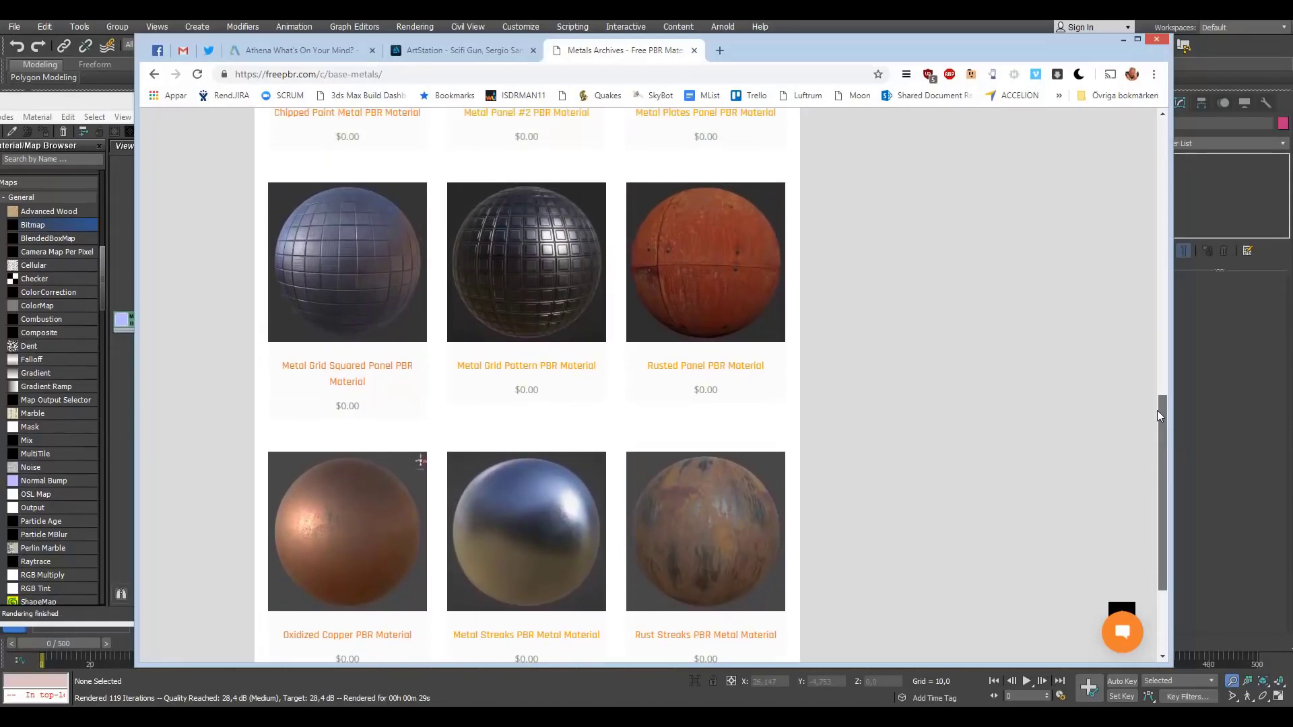
Switch back to 3ds Max and examine the PBR-textured teapots and spheres close up in the camera viewport and ActiveShade render
click(1204, 402)
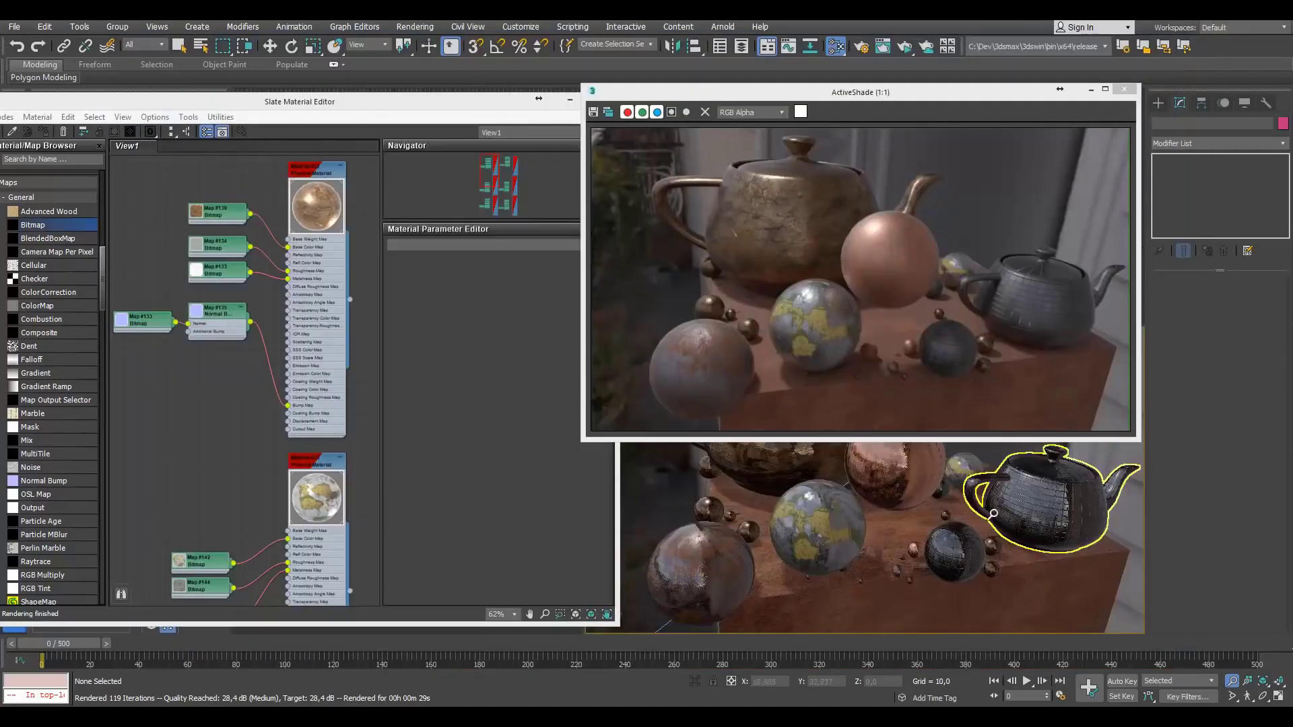
mouse_move(1018, 508)
alt+middle_down()
mouse_move(1045, 519)
mouse_move(1015, 528)
alt+middle_up()
scroll(908, 486, up, 4)
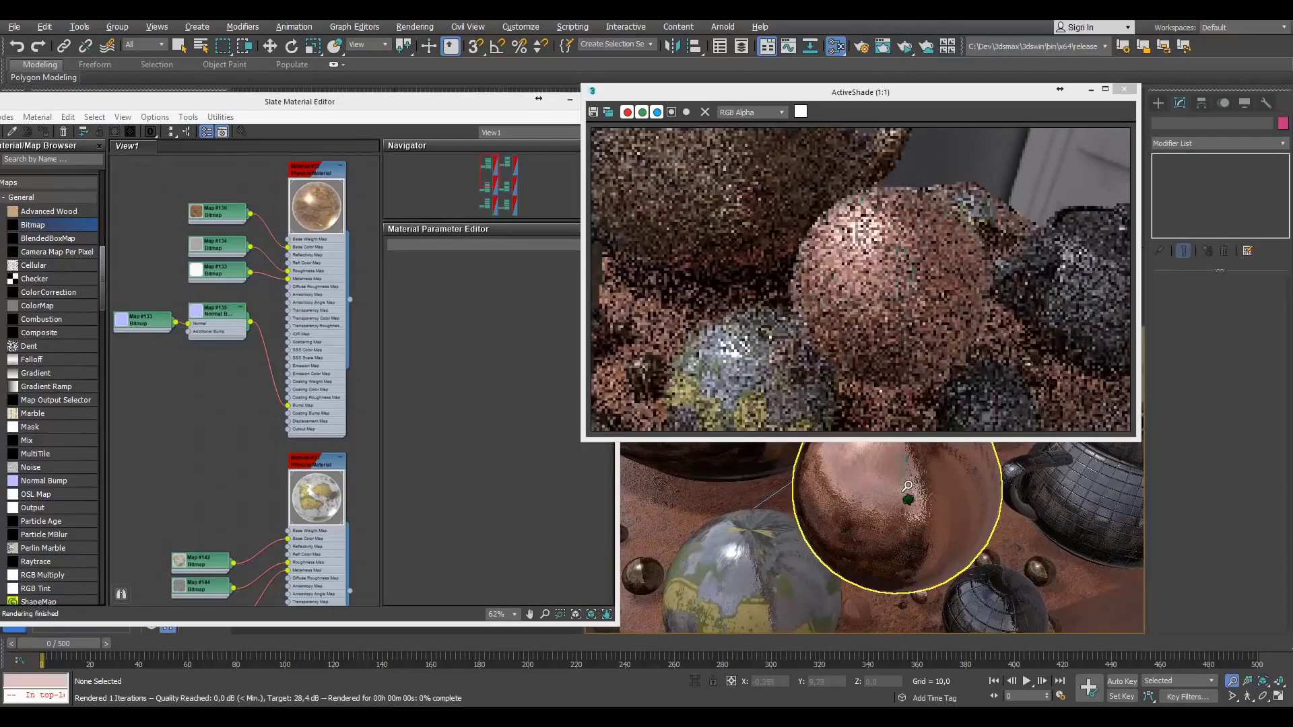
middle_drag(850, 547, 910, 488)
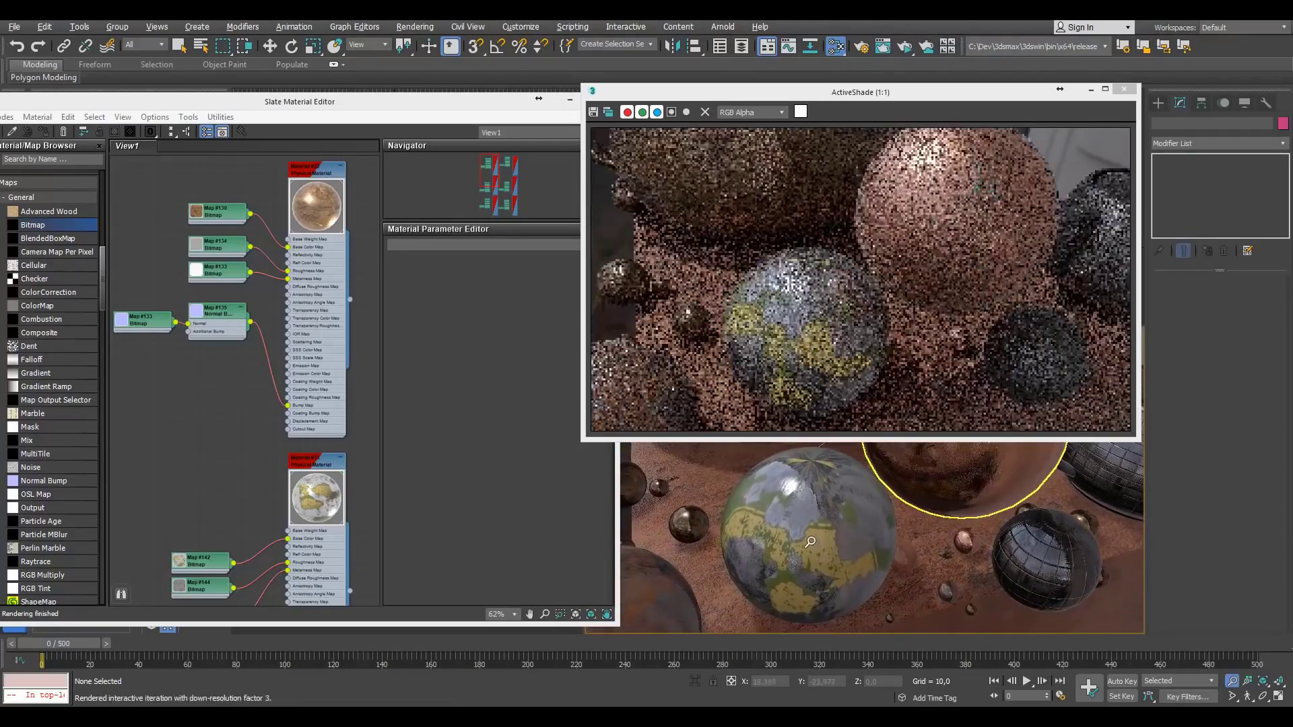
scroll(816, 518, up, 4)
middle_drag(816, 517, 849, 494)
scroll(848, 508, down, 3)
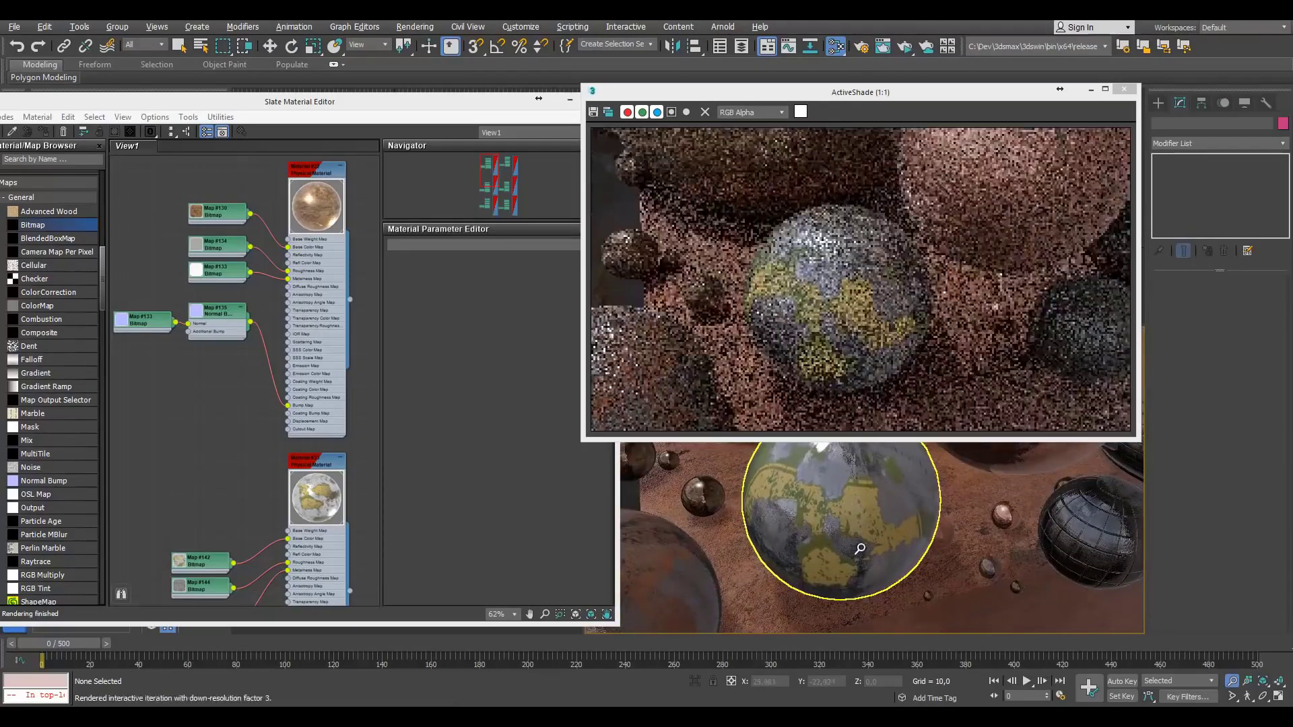
alt+middle_drag(857, 547, 843, 517)
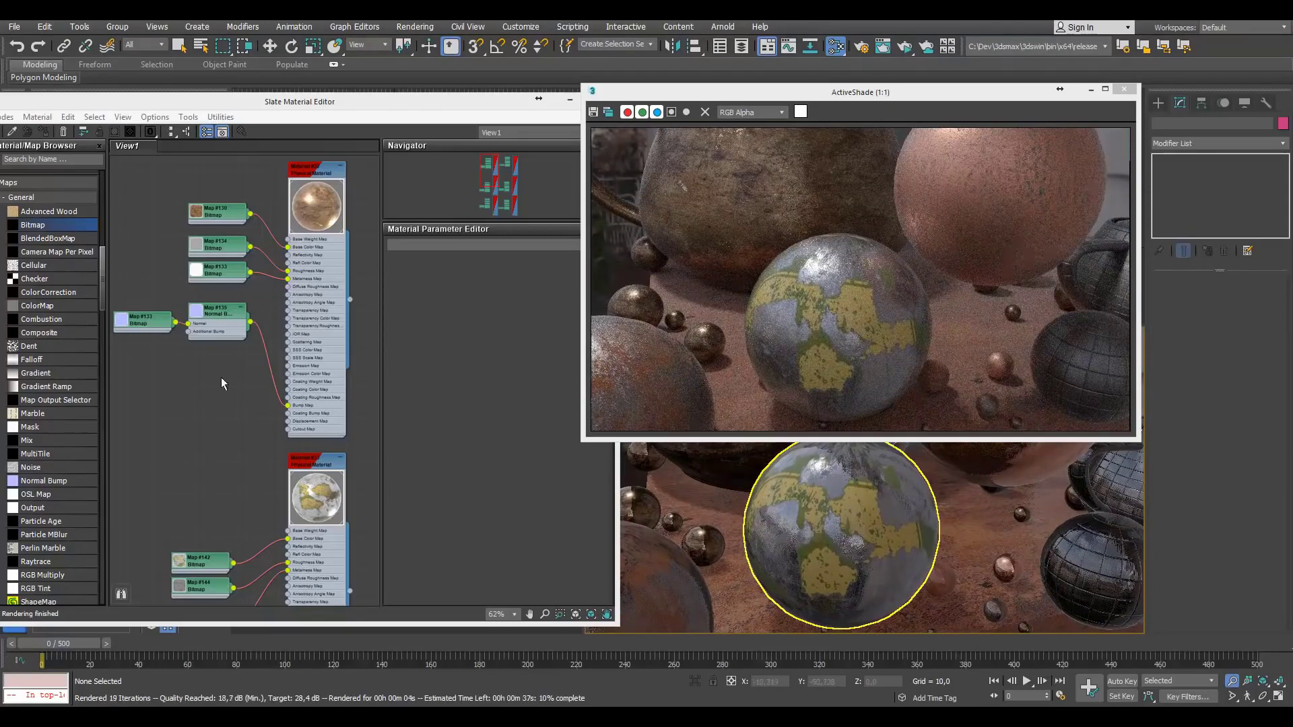
Examine the greasy-pan-2 material's node connections and check its metal, roughness and normal bitmap files
middle_drag(193, 397, 218, 427)
scroll(249, 370, up, 2)
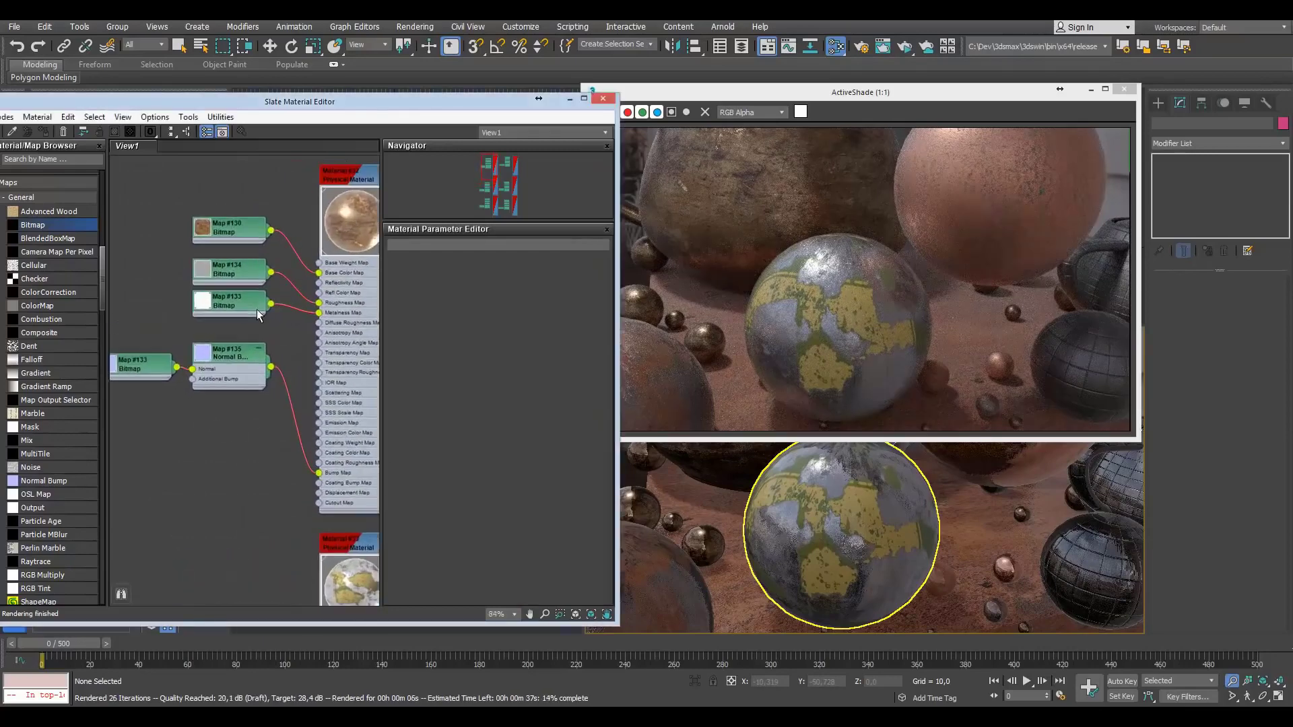
middle_drag(305, 341, 261, 363)
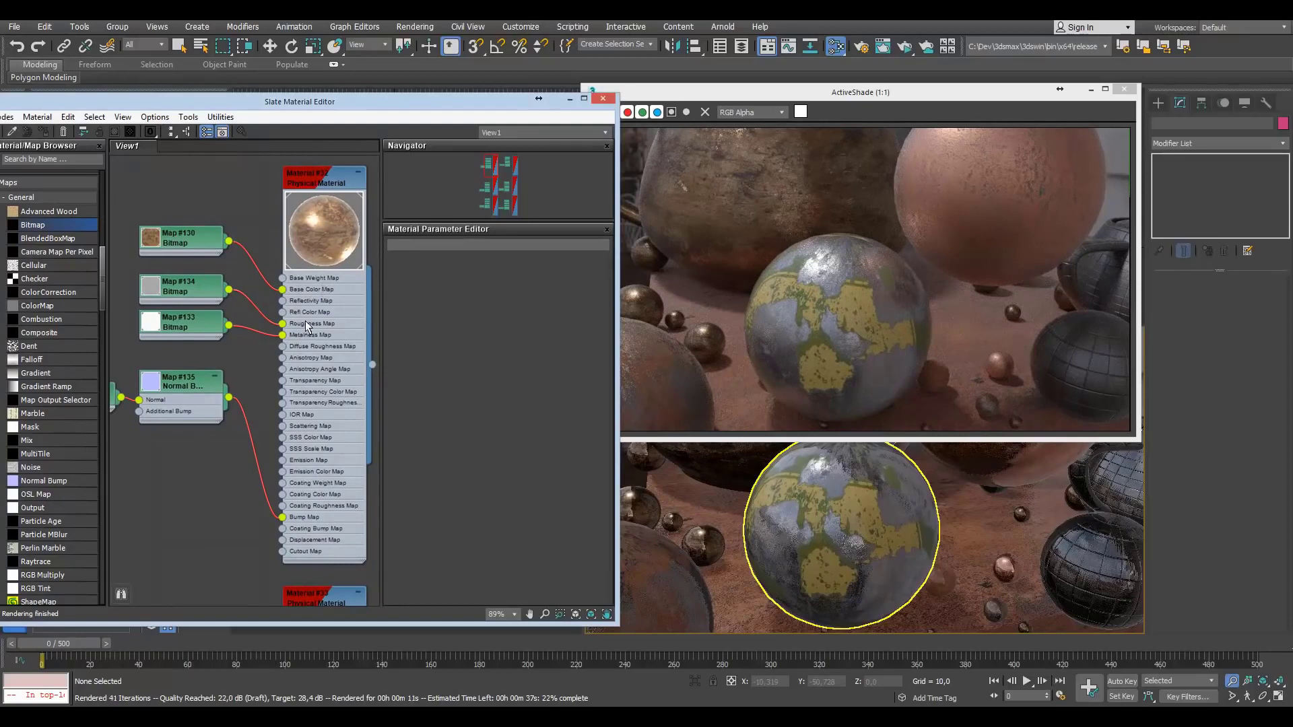
middle_drag(206, 468, 276, 470)
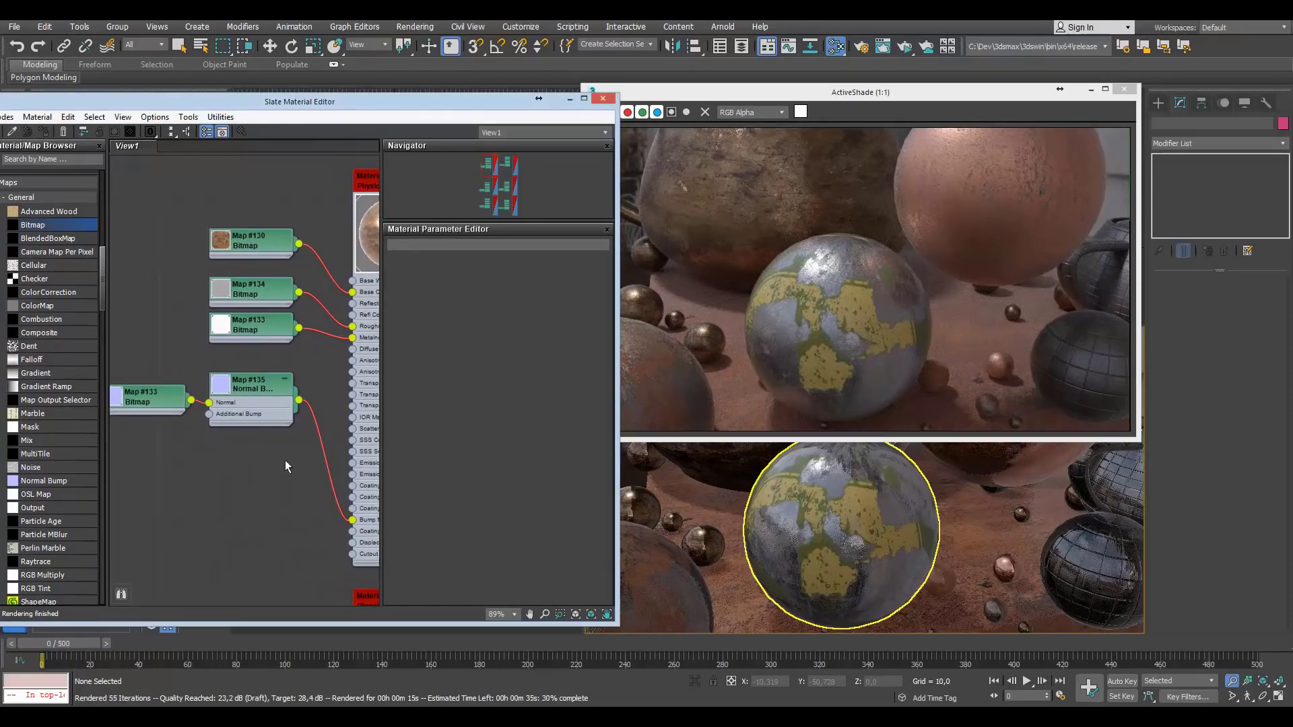
middle_drag(324, 514, 287, 497)
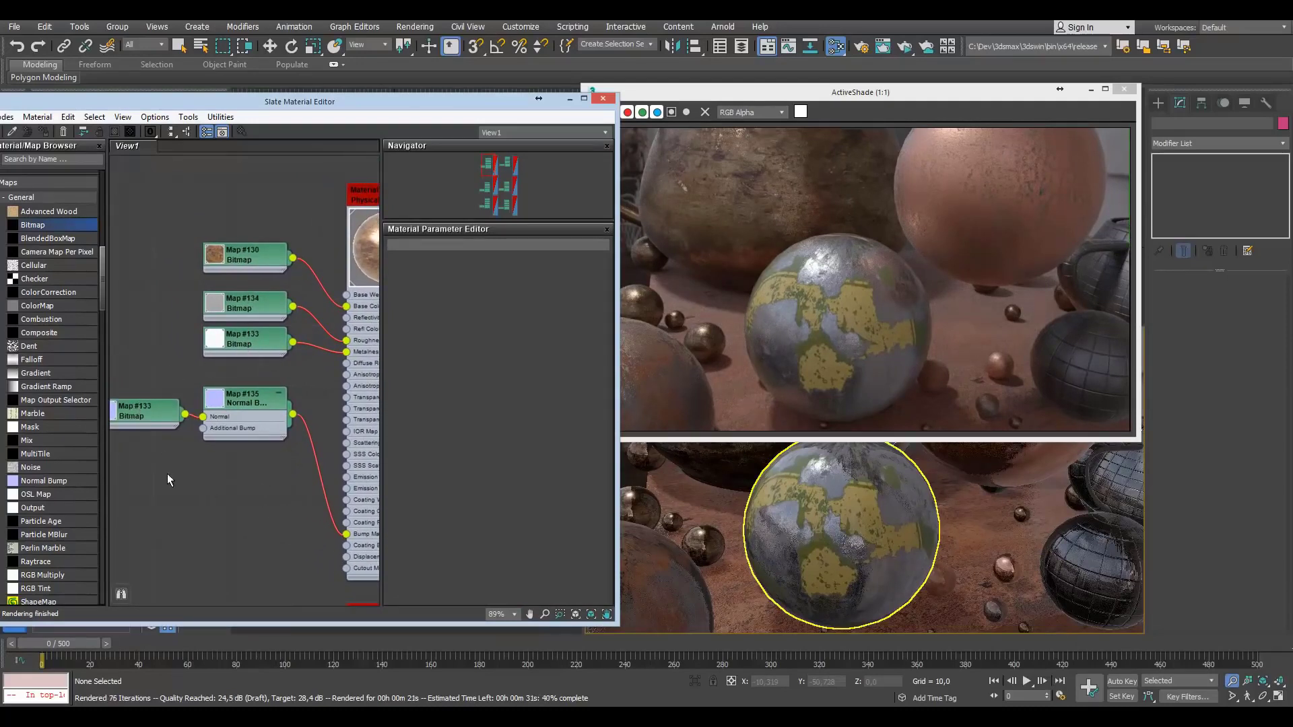
double_click(248, 343)
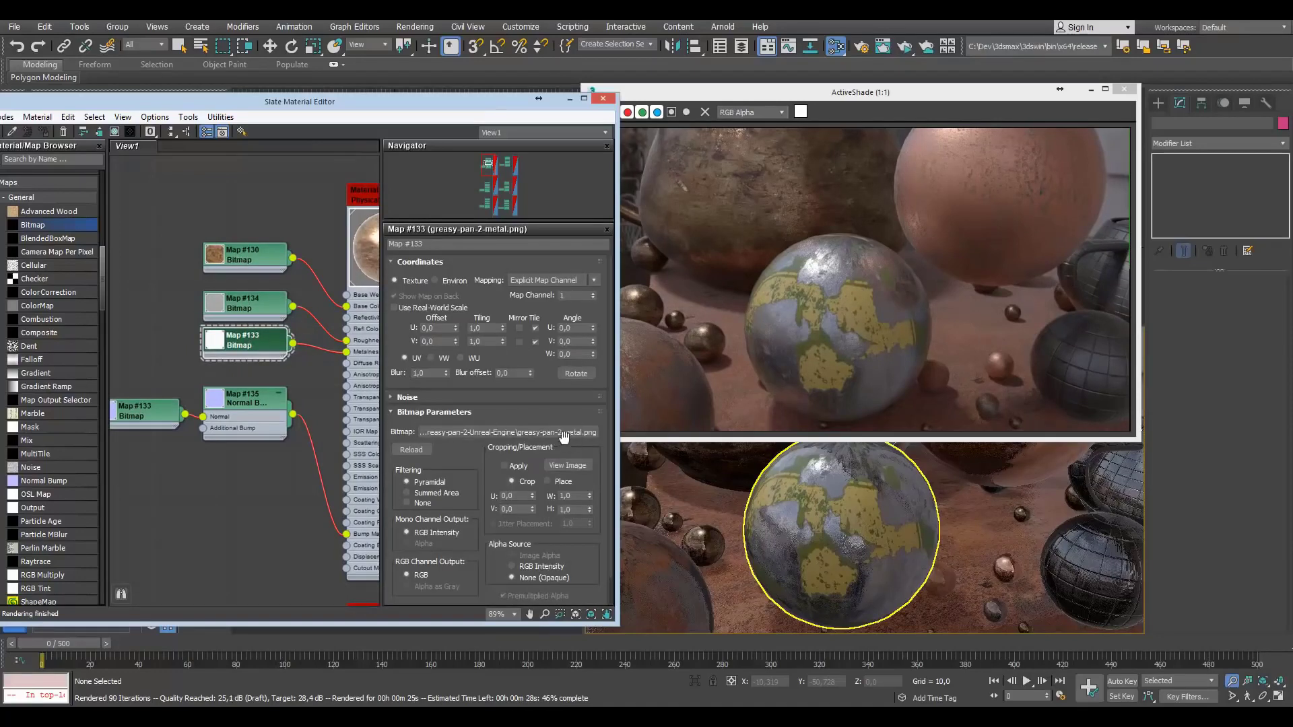
double_click(247, 310)
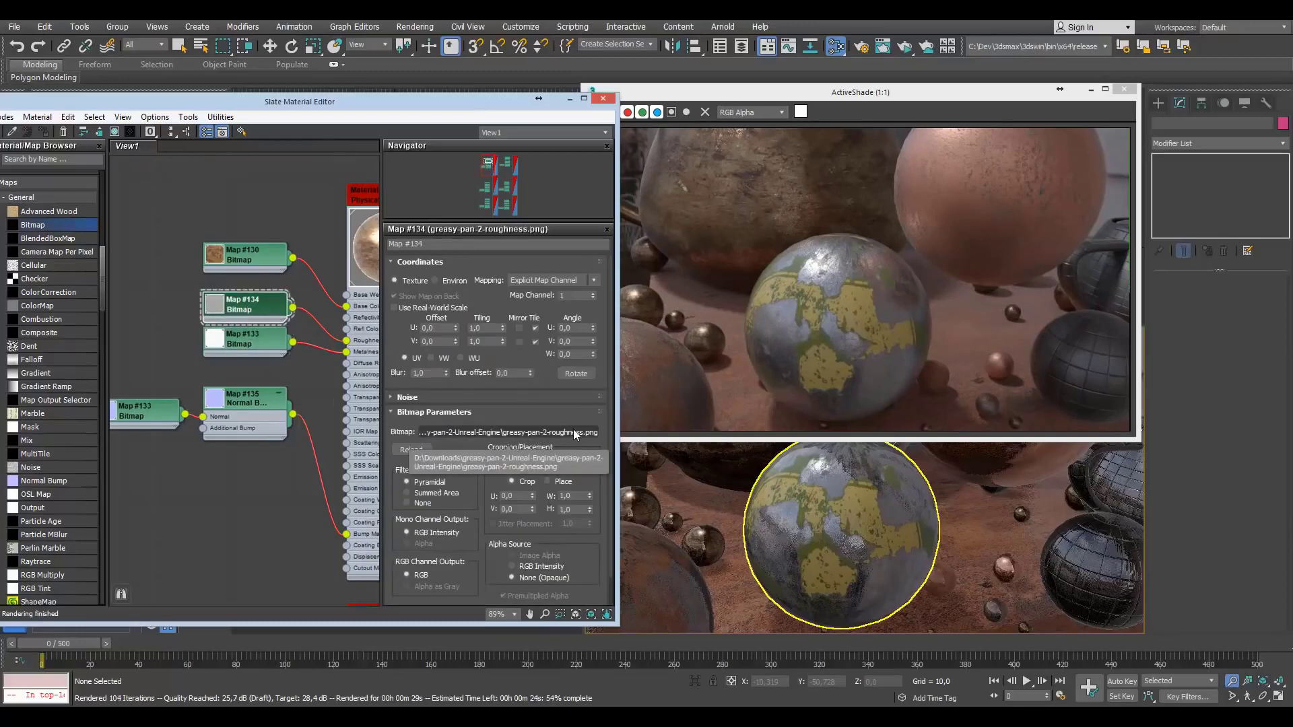
double_click(145, 410)
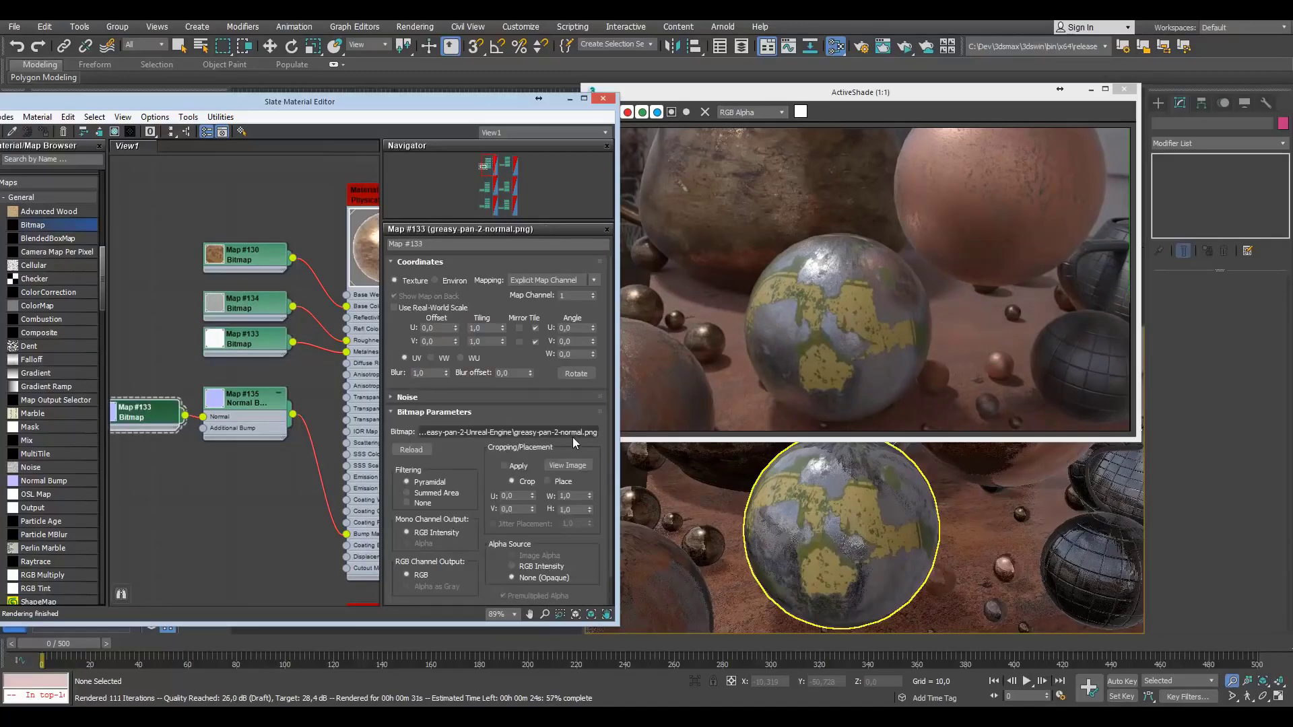
Inspect the bitmaps feeding the Roughness and Metalness inputs of the neighbouring oxidized-copper material
middle_drag(295, 513, 140, 519)
middle_drag(336, 469, 149, 459)
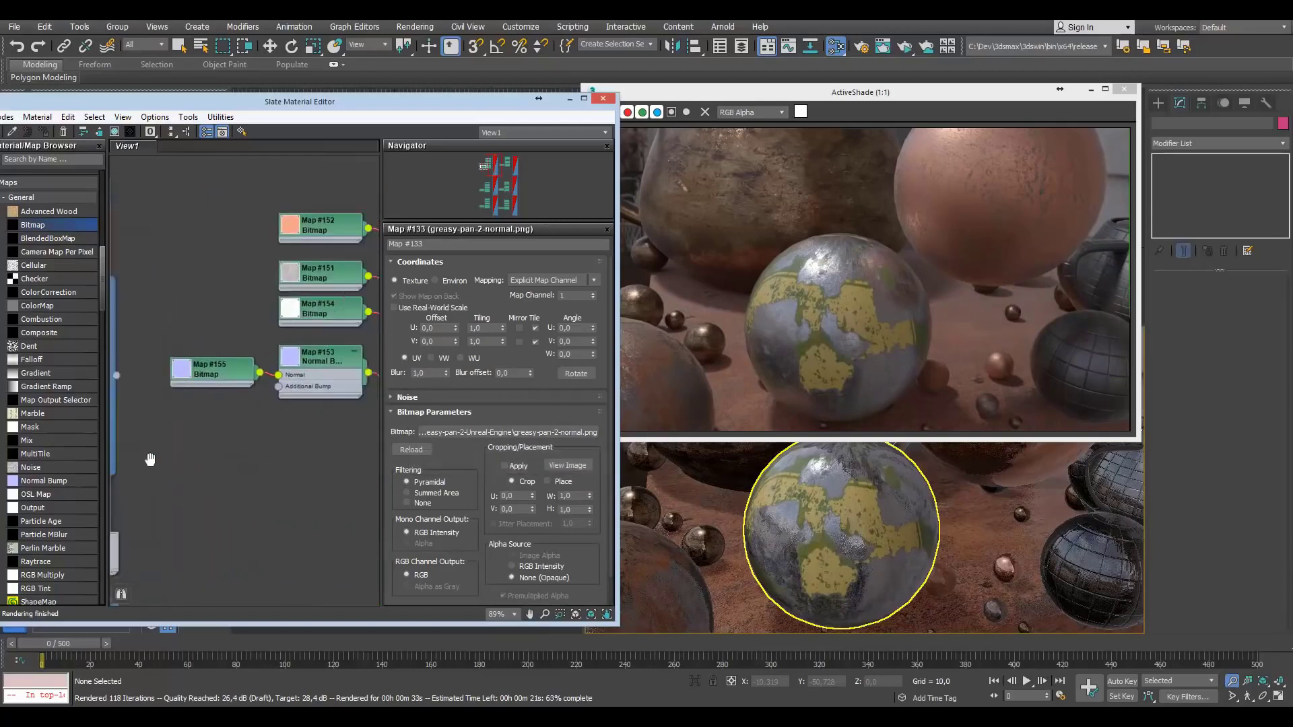
middle_drag(283, 499, 223, 534)
double_click(261, 311)
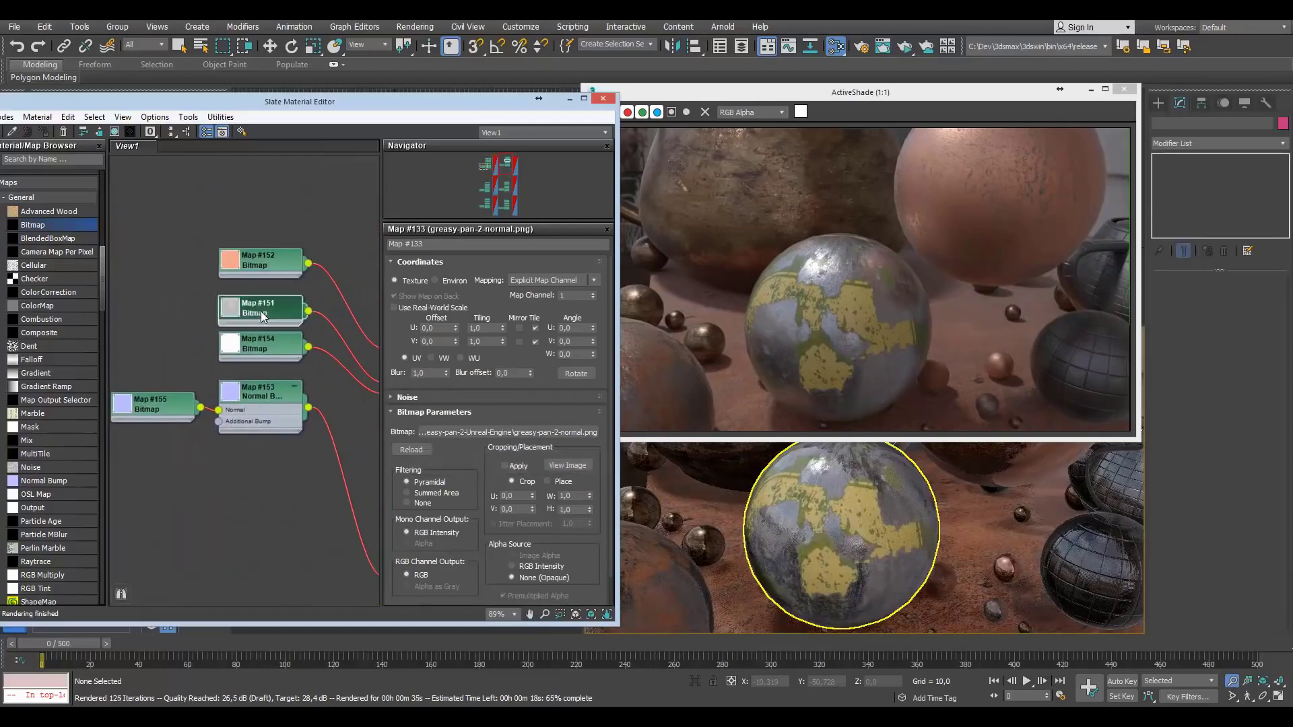
double_click(271, 344)
Look over the node graphs of the remaining Physical Materials in the scene
middle_drag(287, 521, 202, 496)
scroll(225, 476, down, 3)
middle_drag(304, 489, 213, 418)
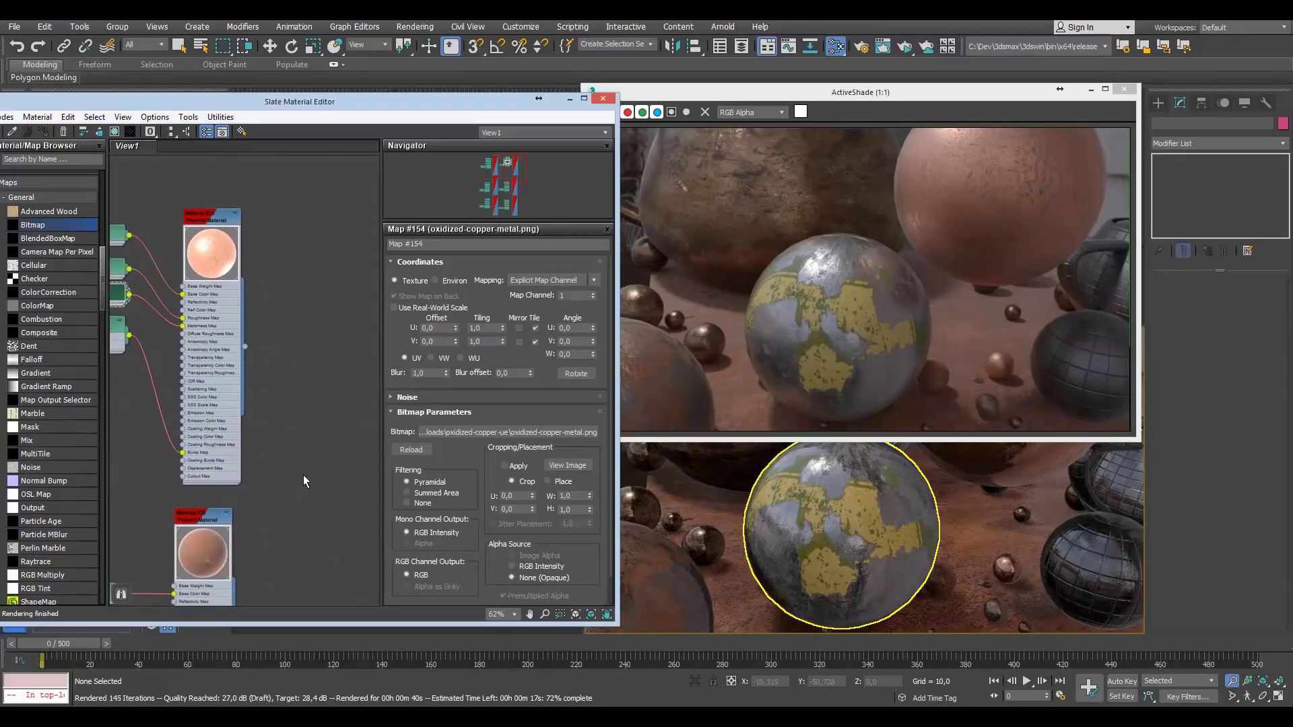
scroll(303, 474, down, 3)
middle_drag(290, 533, 297, 312)
middle_drag(289, 502, 361, 340)
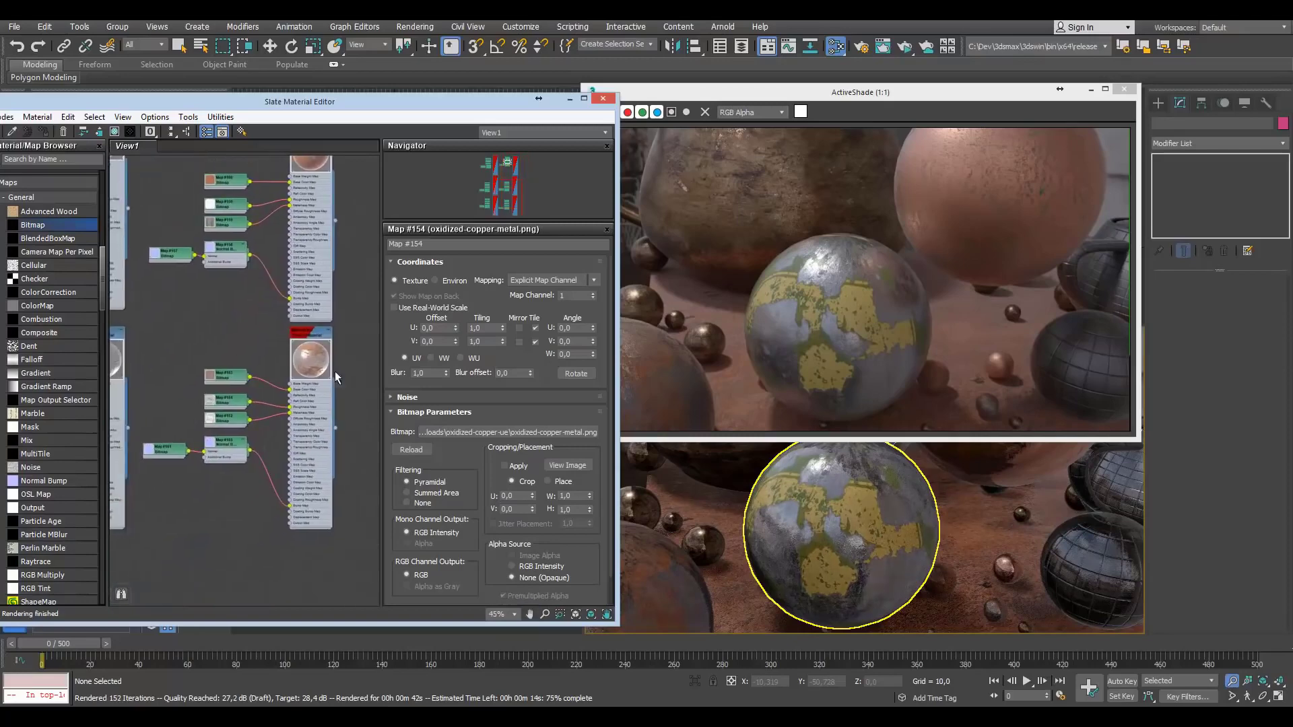
middle_drag(244, 489, 285, 479)
scroll(273, 484, up, 2)
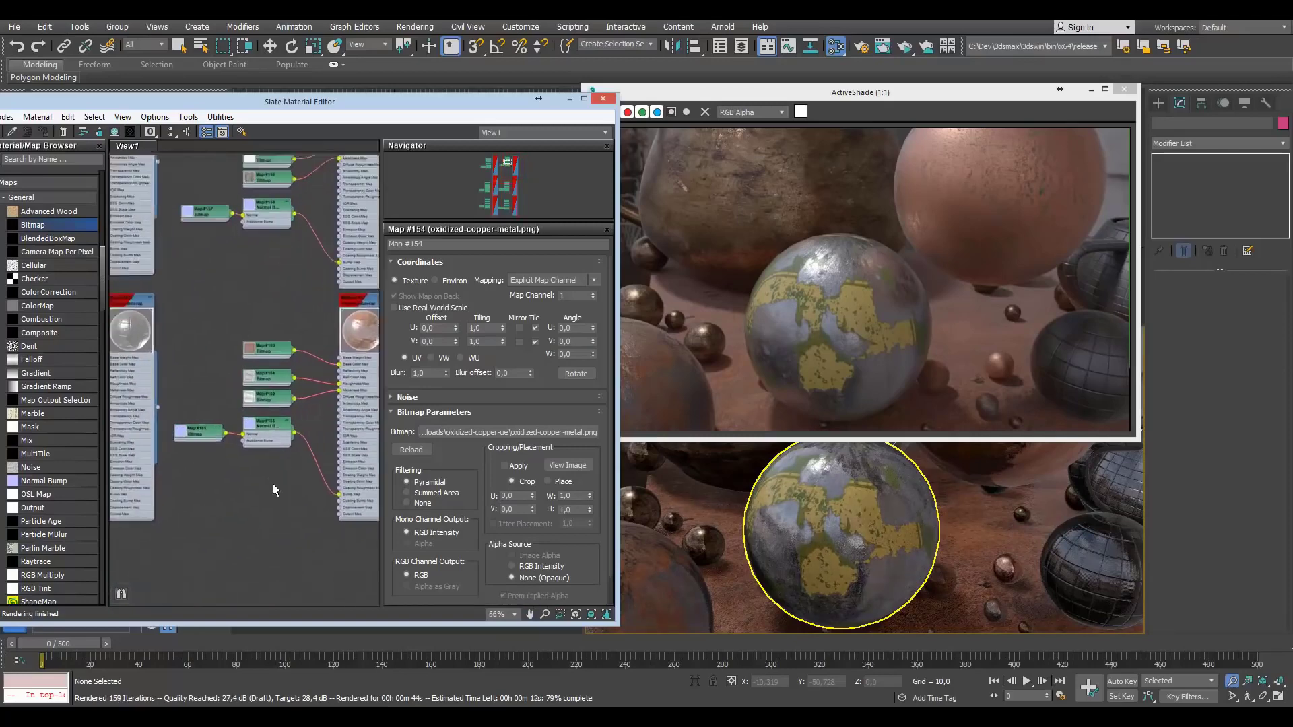
scroll(272, 484, up, 2)
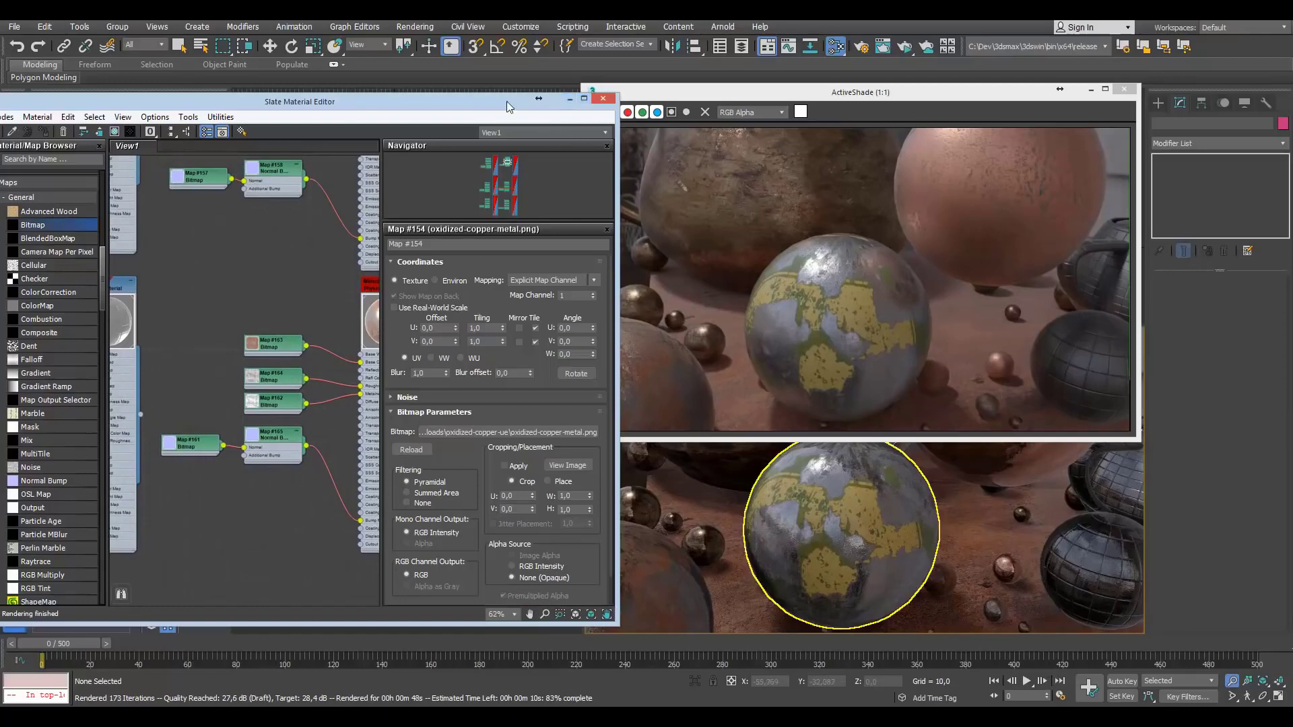
Close the Slate Material Editor, move the ActiveShade window off the camera viewport, and compare the teapot and spheres in both views
click(606, 101)
drag(682, 95, 249, 91)
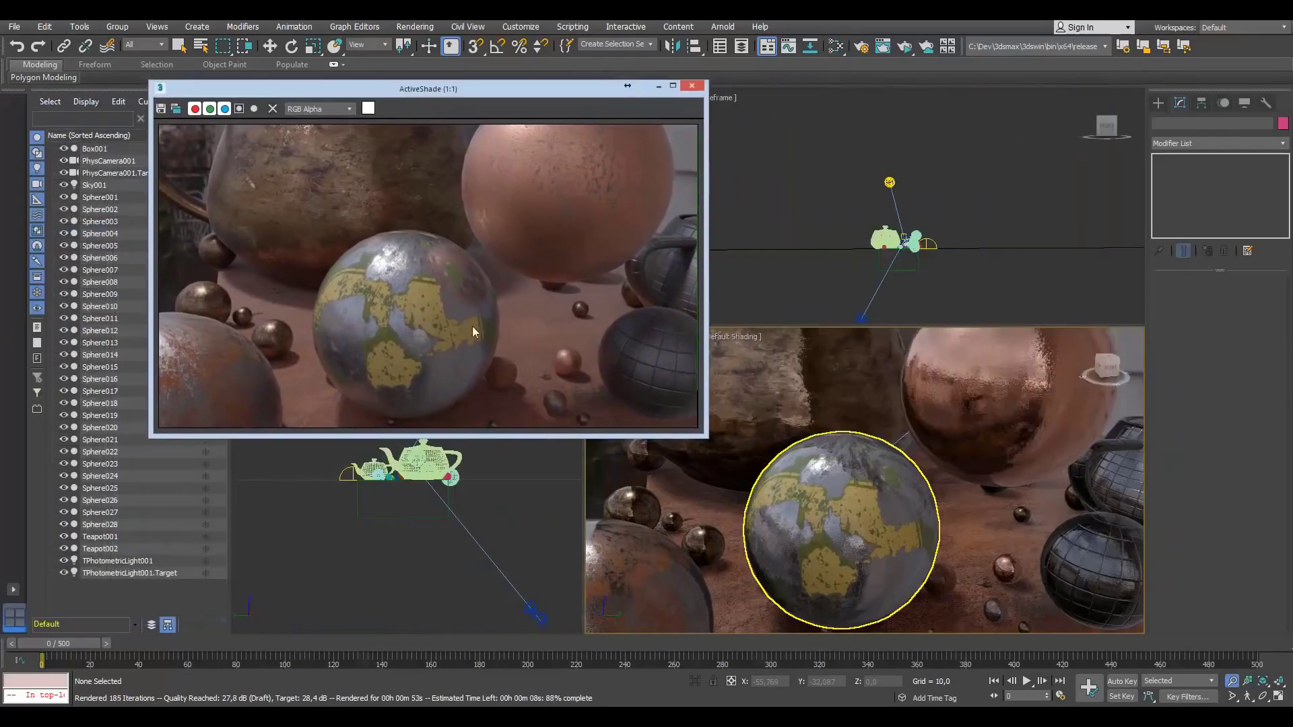
alt+middle_drag(875, 503, 958, 447)
scroll(958, 447, down, 4)
mouse_move(873, 459)
alt+middle_down()
mouse_move(836, 436)
mouse_move(862, 457)
alt+middle_up()
middle_drag(796, 427, 835, 446)
scroll(835, 446, up, 5)
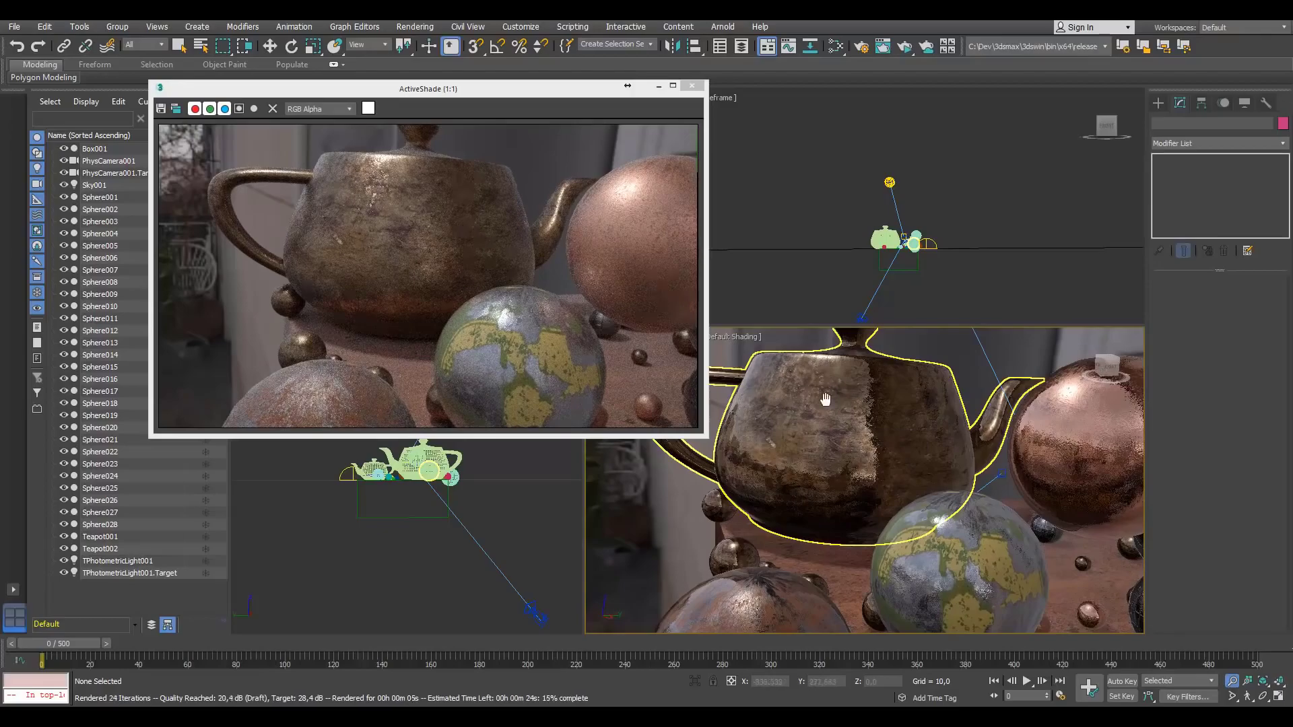
scroll(785, 383, up, 3)
mouse_move(807, 448)
alt+middle_down()
mouse_move(859, 416)
mouse_move(801, 403)
mouse_move(837, 424)
mouse_move(810, 466)
alt+middle_up()
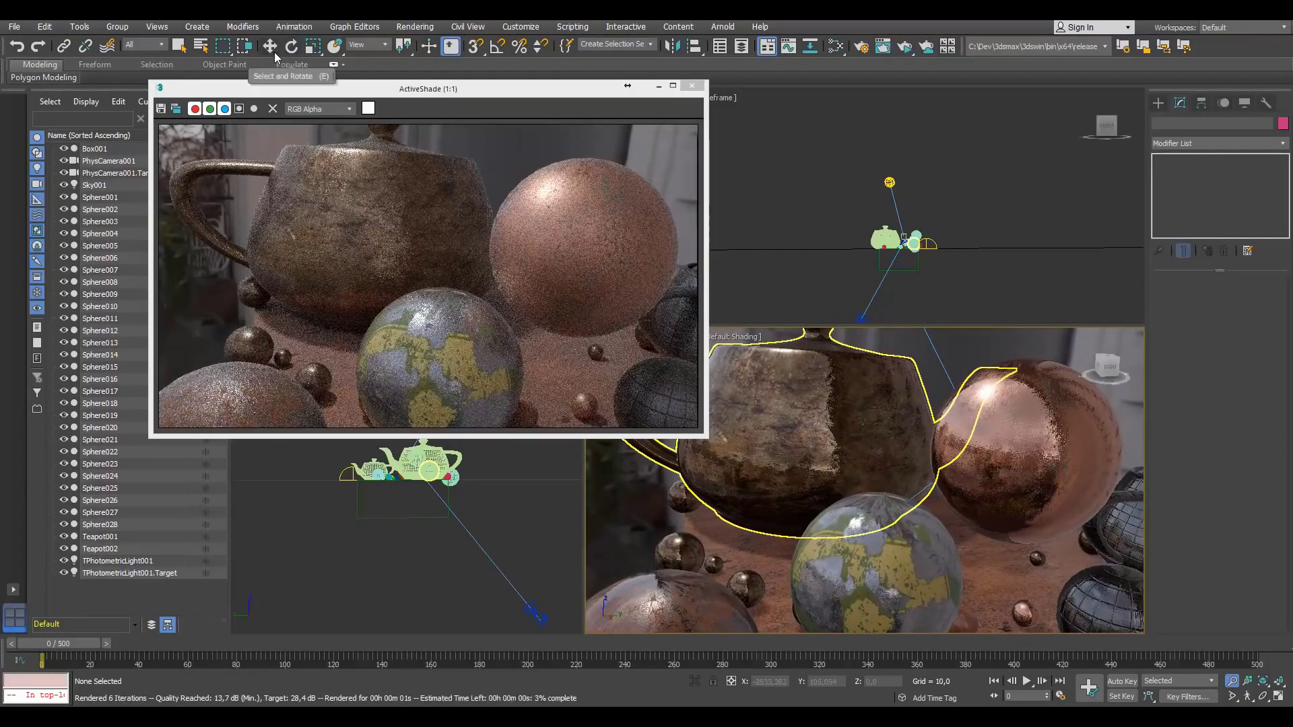
Move the photometric light in the front view to about X 10.8, Z 81.7, closer above the teapots
click(273, 49)
click(890, 181)
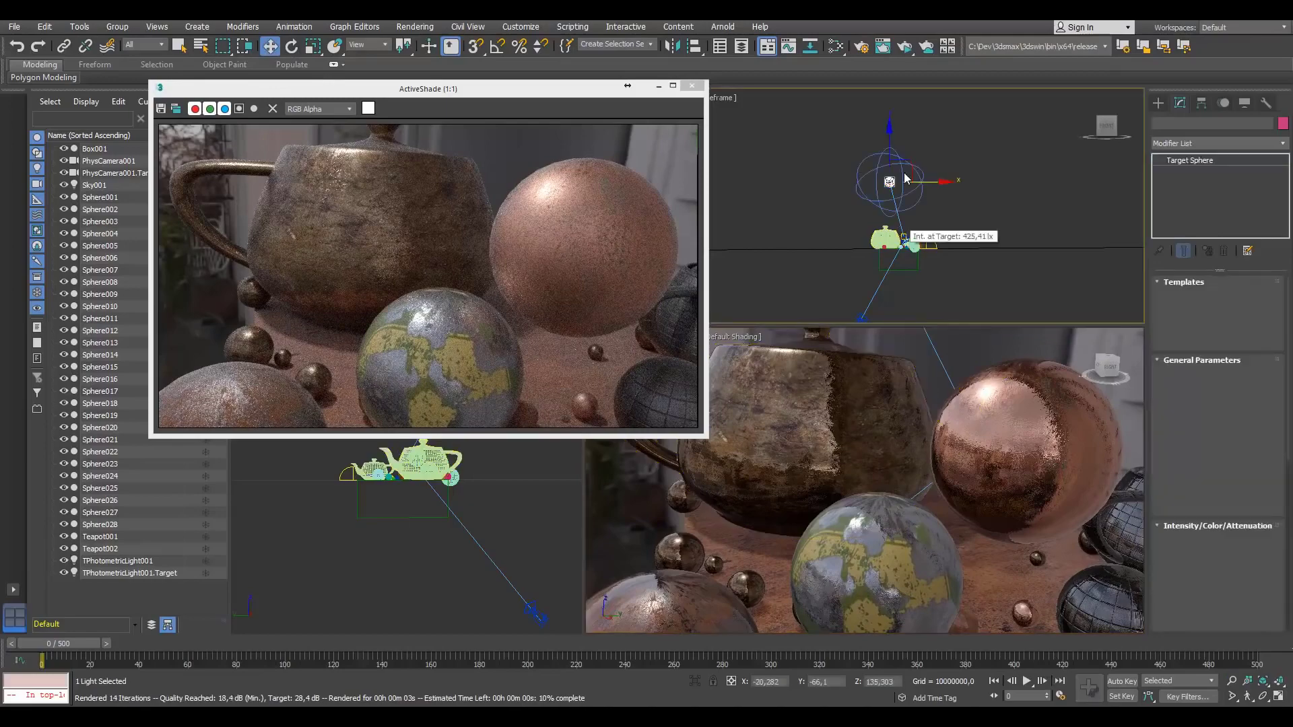
drag(915, 163, 929, 191)
Examine the metal spheres and both teapots from several angles under the moved light, comparing the camera viewport with the ActiveShade render
alt+middle_drag(874, 553, 846, 553)
middle_drag(805, 606, 885, 489)
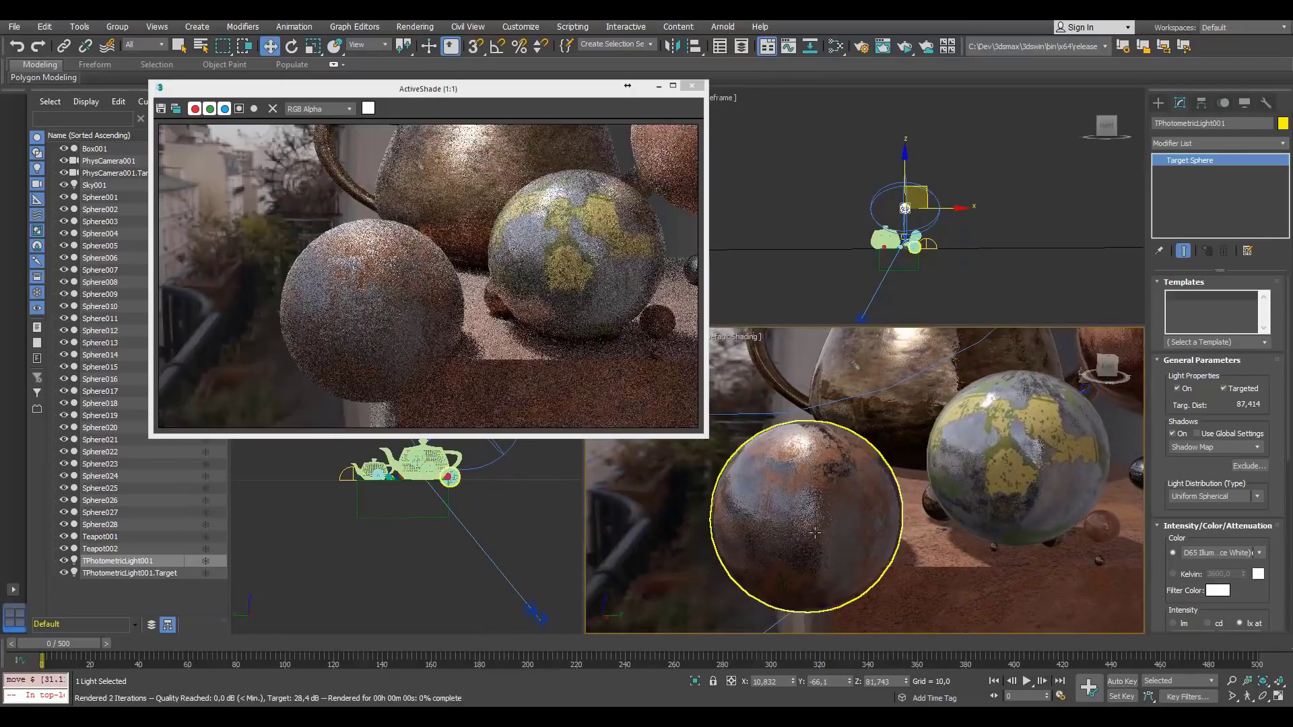
alt+middle_drag(794, 547, 814, 472)
scroll(817, 528, up, 3)
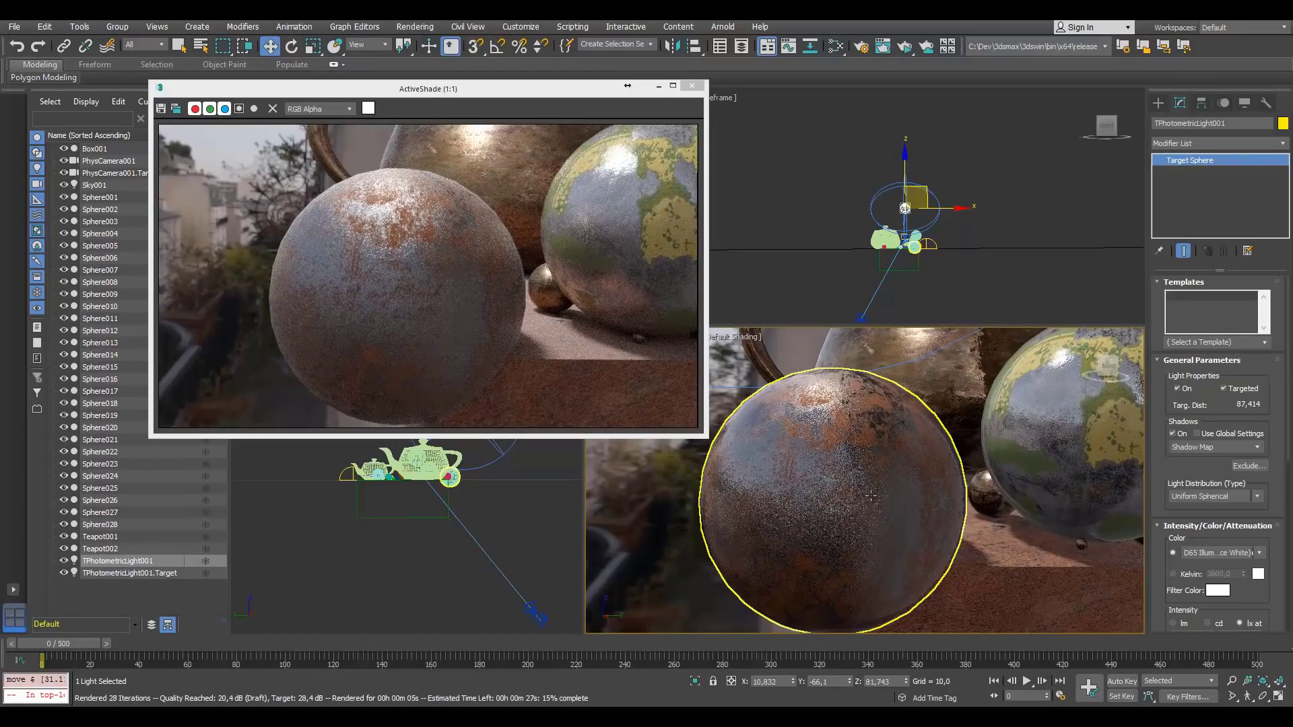
scroll(869, 519, down, 5)
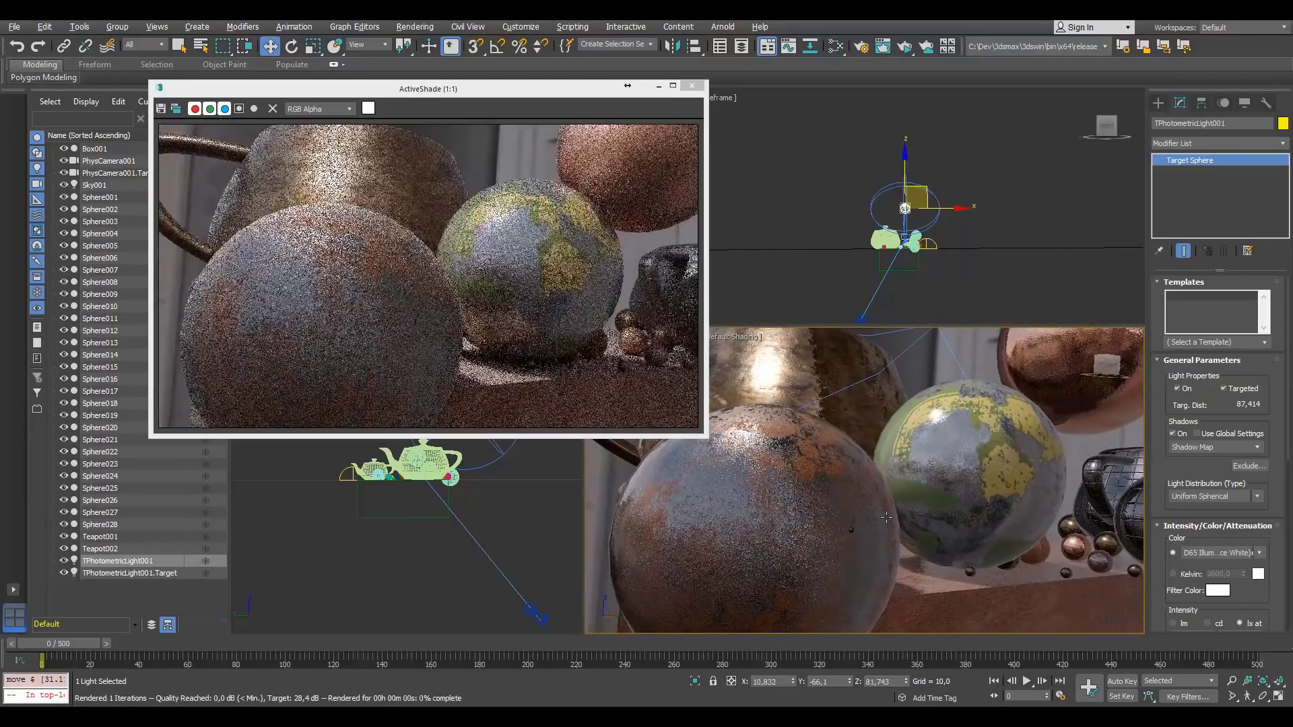
scroll(876, 523, up, 4)
scroll(866, 530, down, 2)
middle_drag(794, 530, 689, 503)
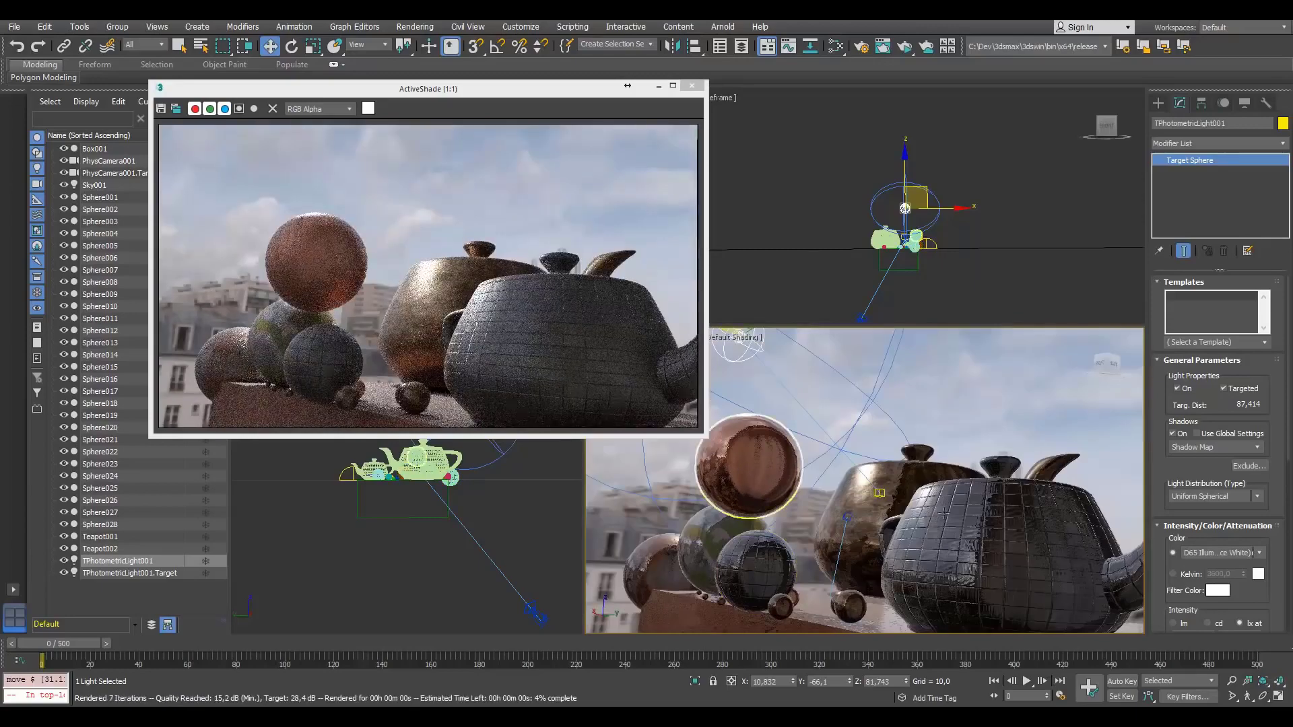
alt+middle_drag(750, 473, 914, 531)
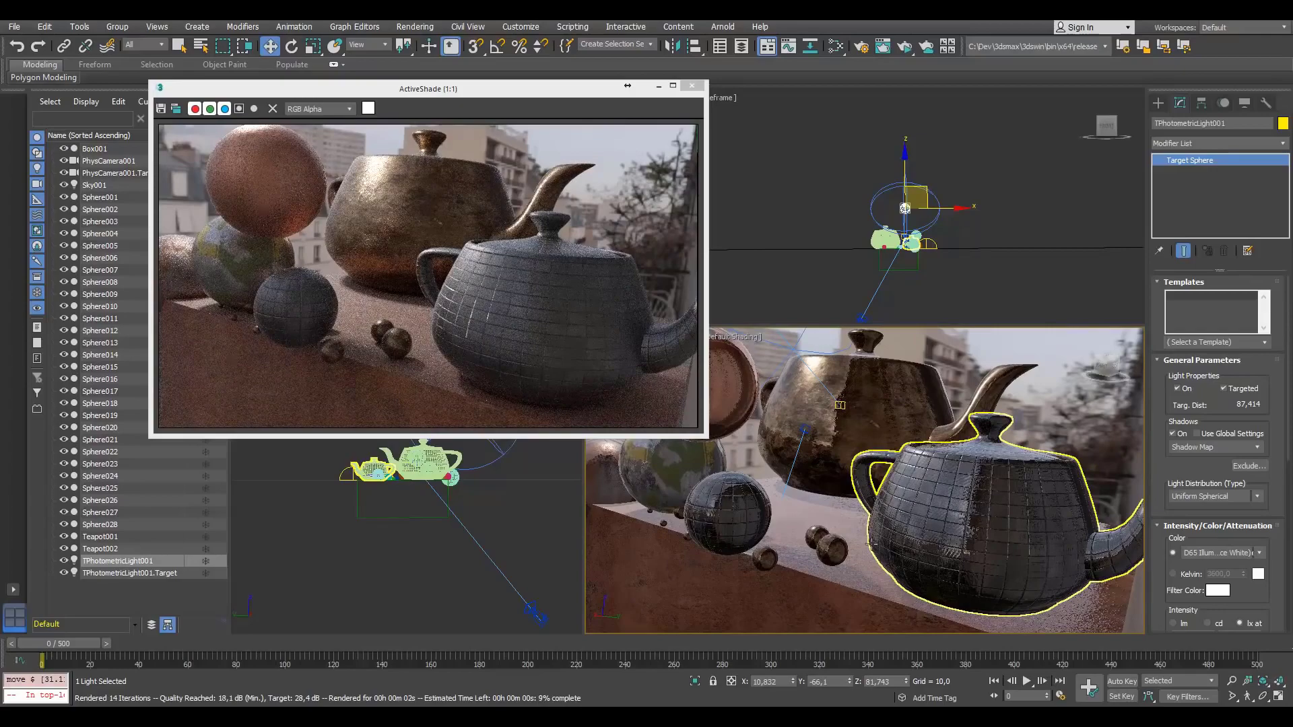
alt+middle_drag(830, 553, 923, 551)
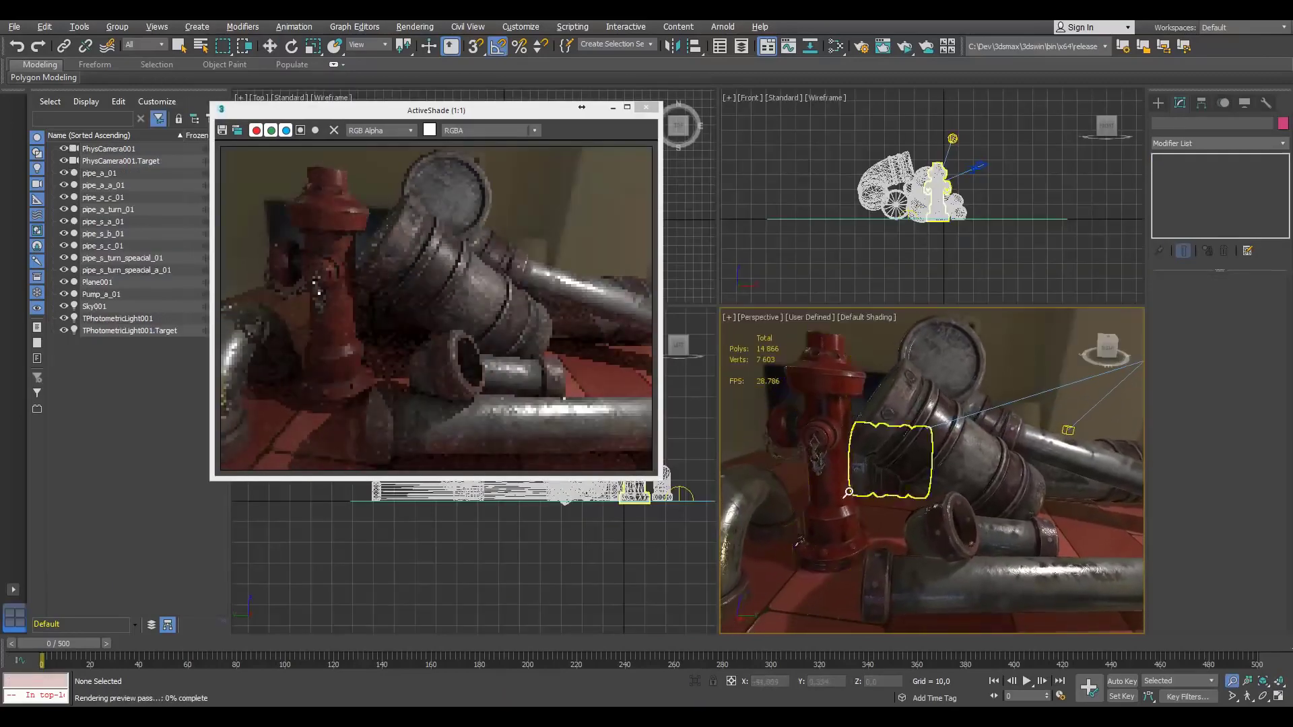
Examine the fire hydrant and pipes from several angles and distances, comparing the perspective viewport with the ActiveShade render
alt+middle_drag(849, 492, 873, 503)
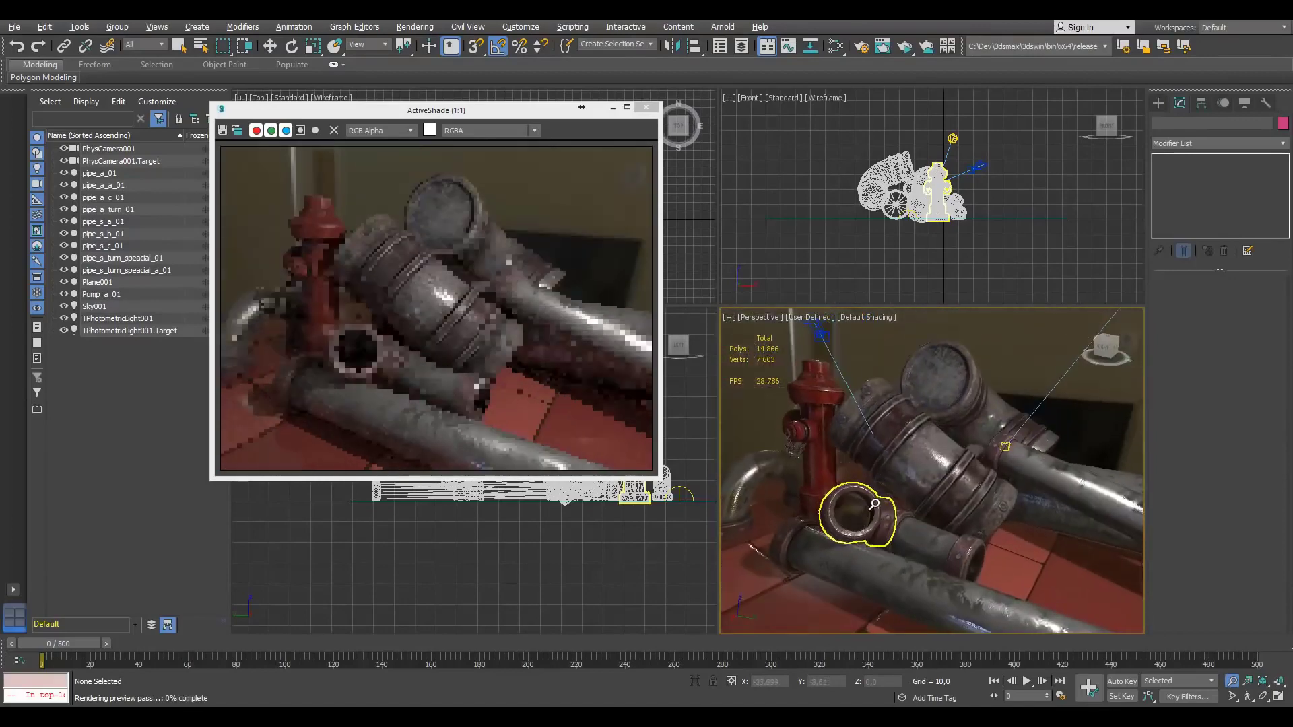
scroll(938, 473, up, 2)
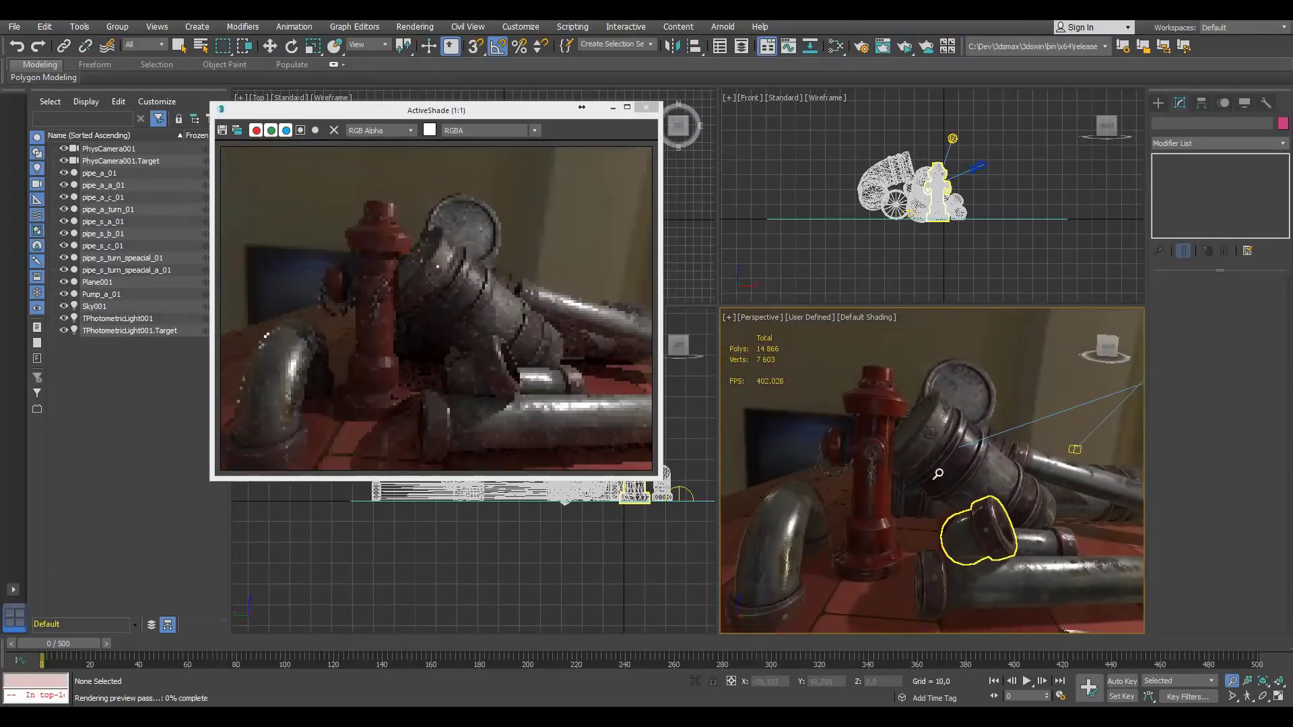
scroll(857, 420, down, 2)
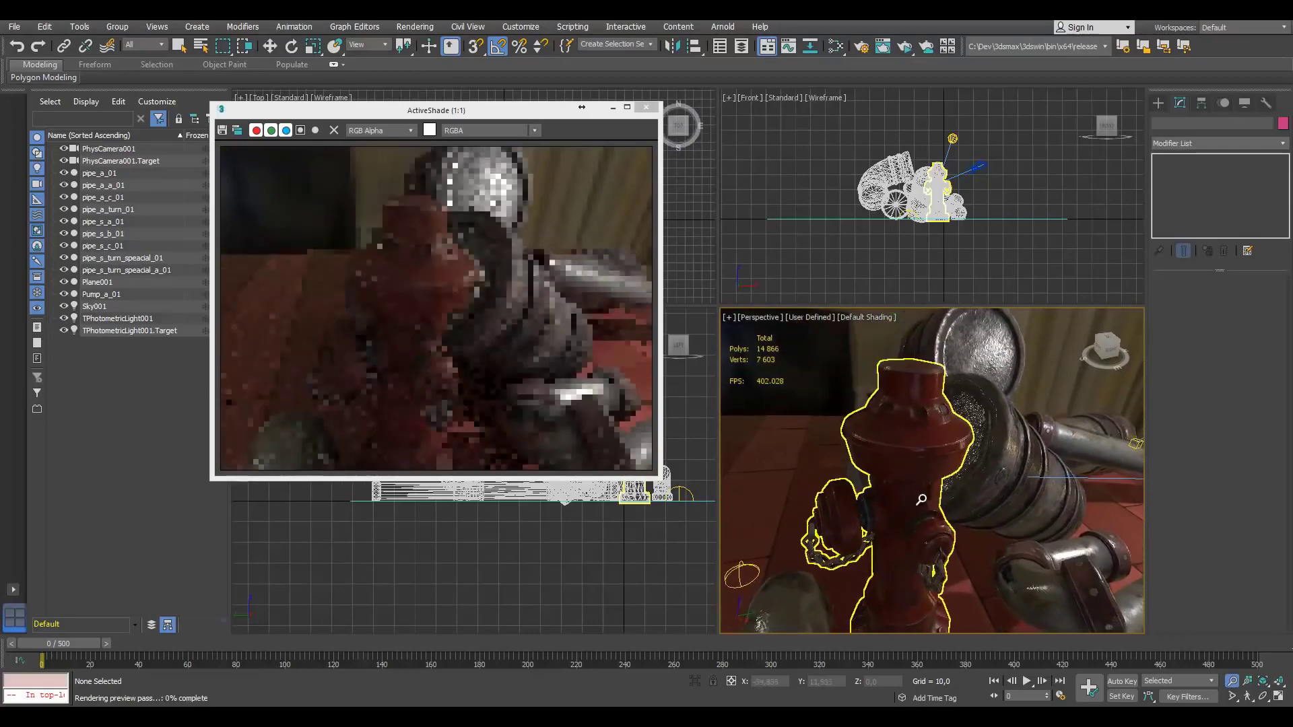
scroll(914, 456, up, 4)
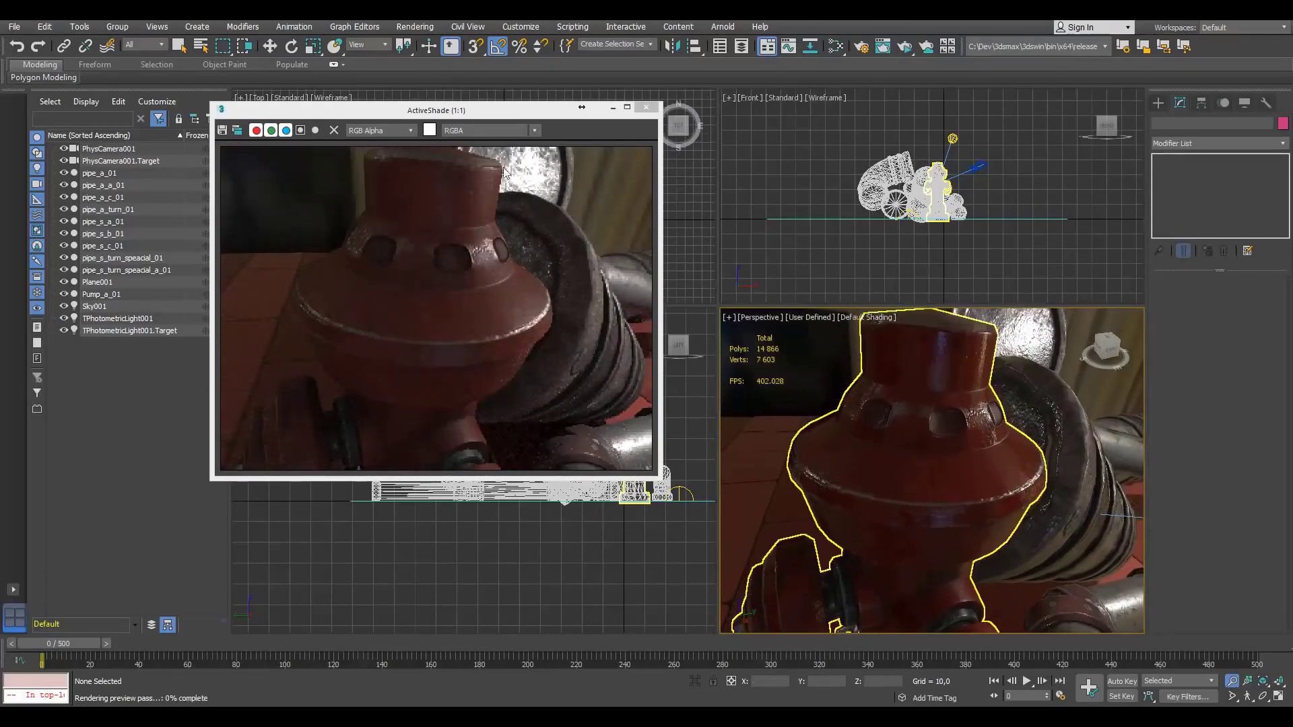
scroll(908, 514, down, 3)
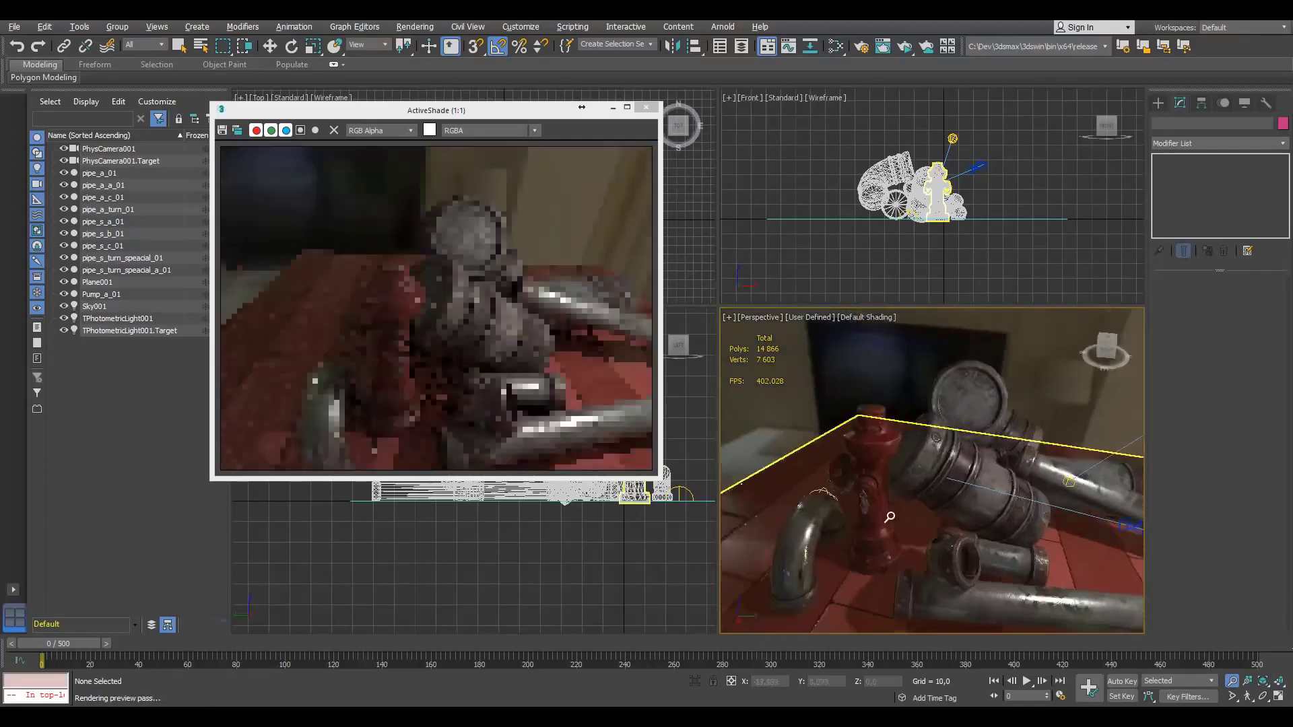
alt+middle_drag(894, 535, 988, 535)
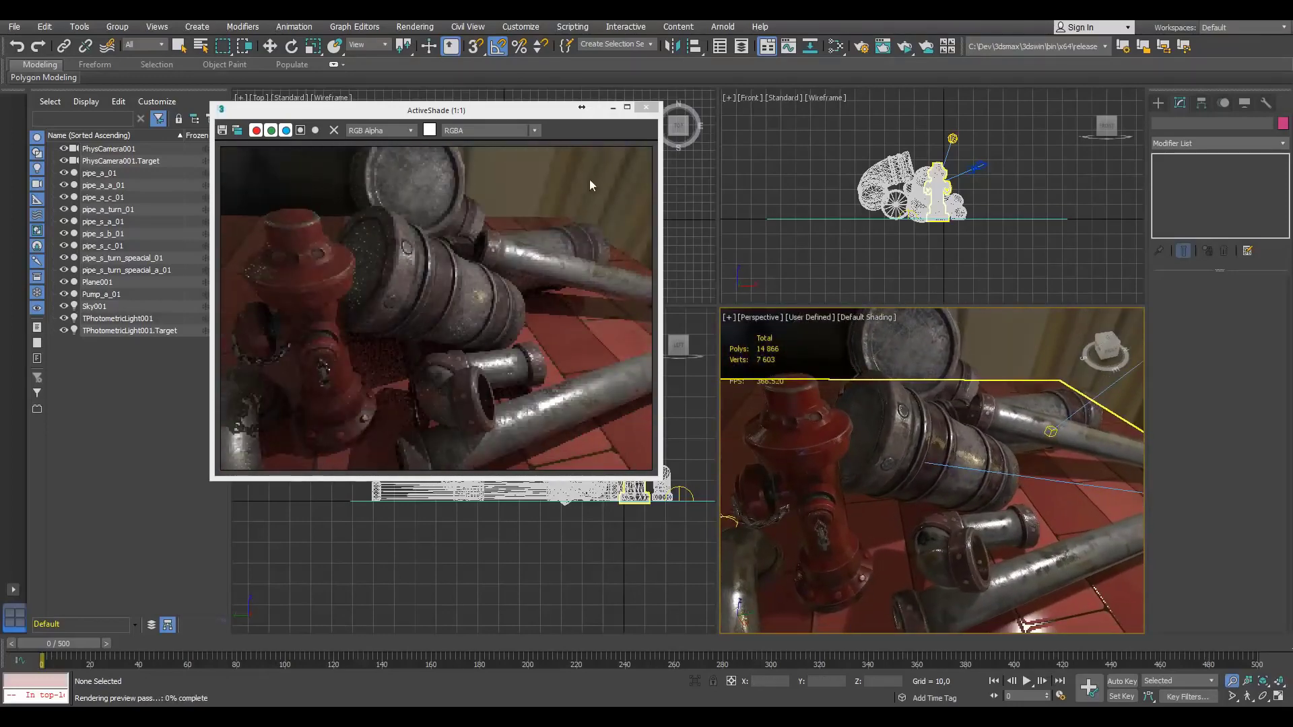
Close the ActiveShade render and open the Slate Material Editor, widened to show the pipe material's node graph
click(643, 111)
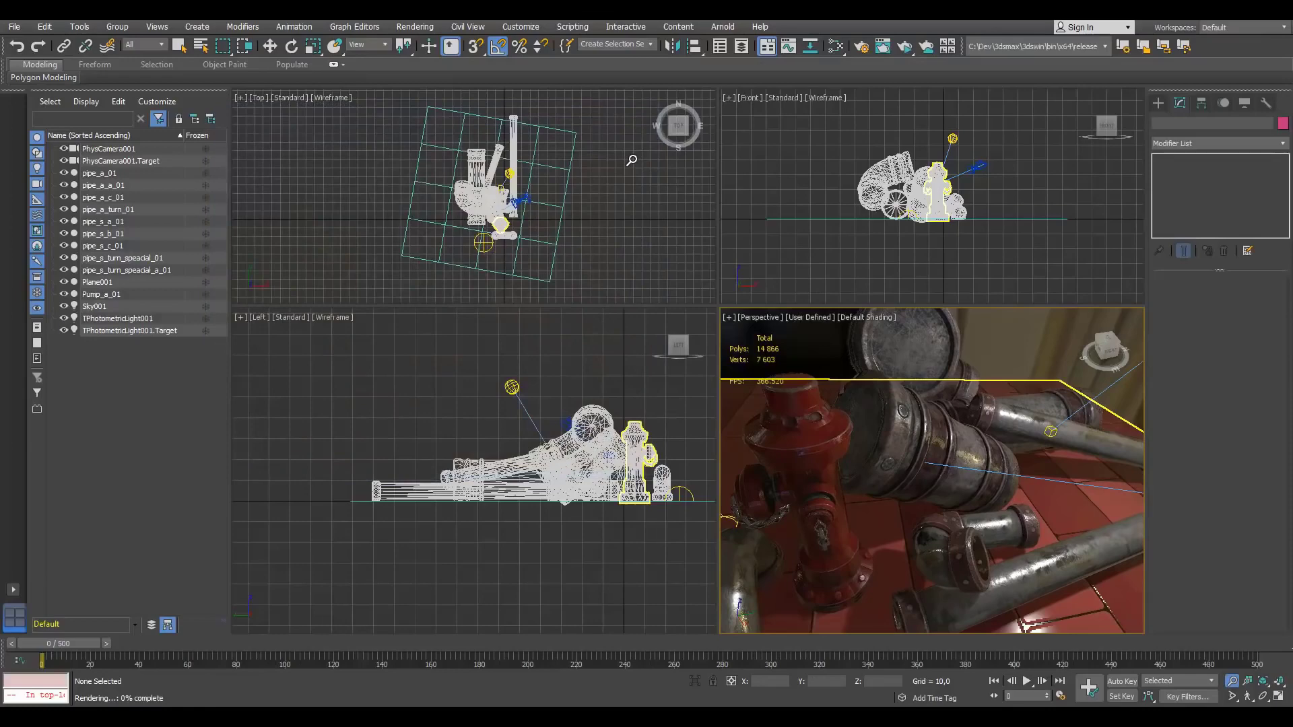
click(835, 46)
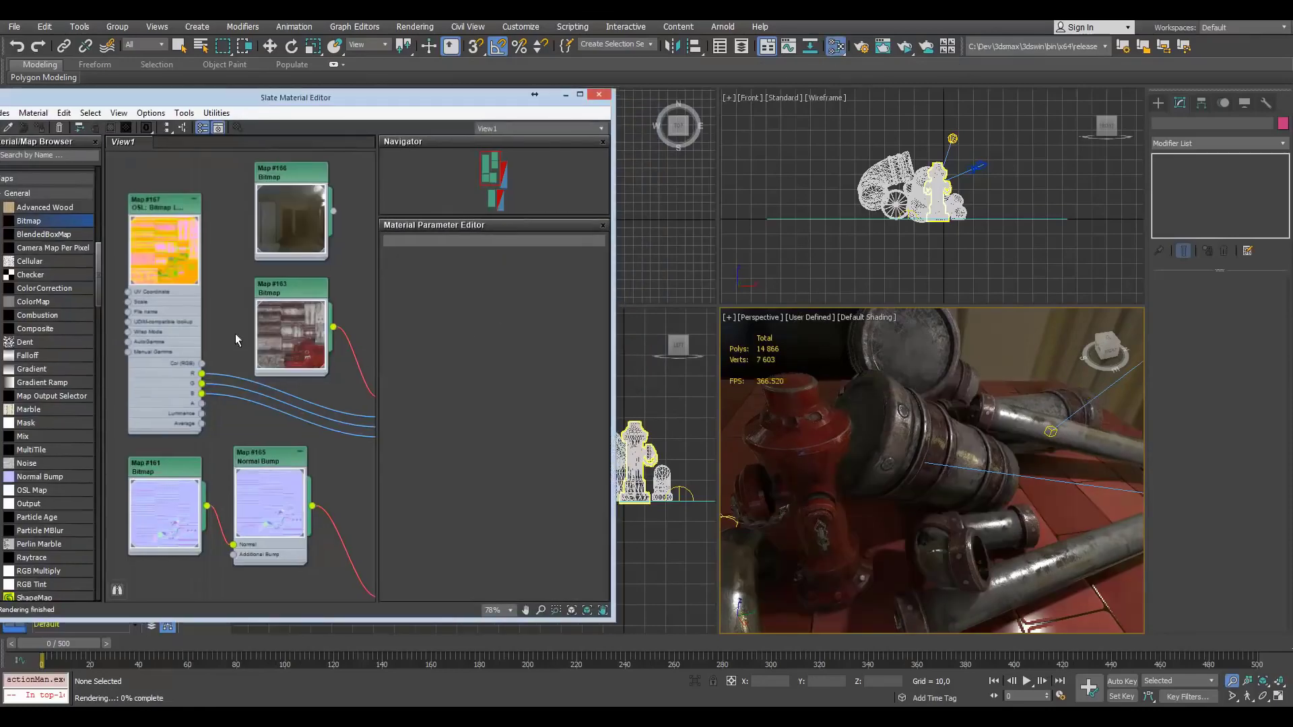
scroll(200, 236, up, 3)
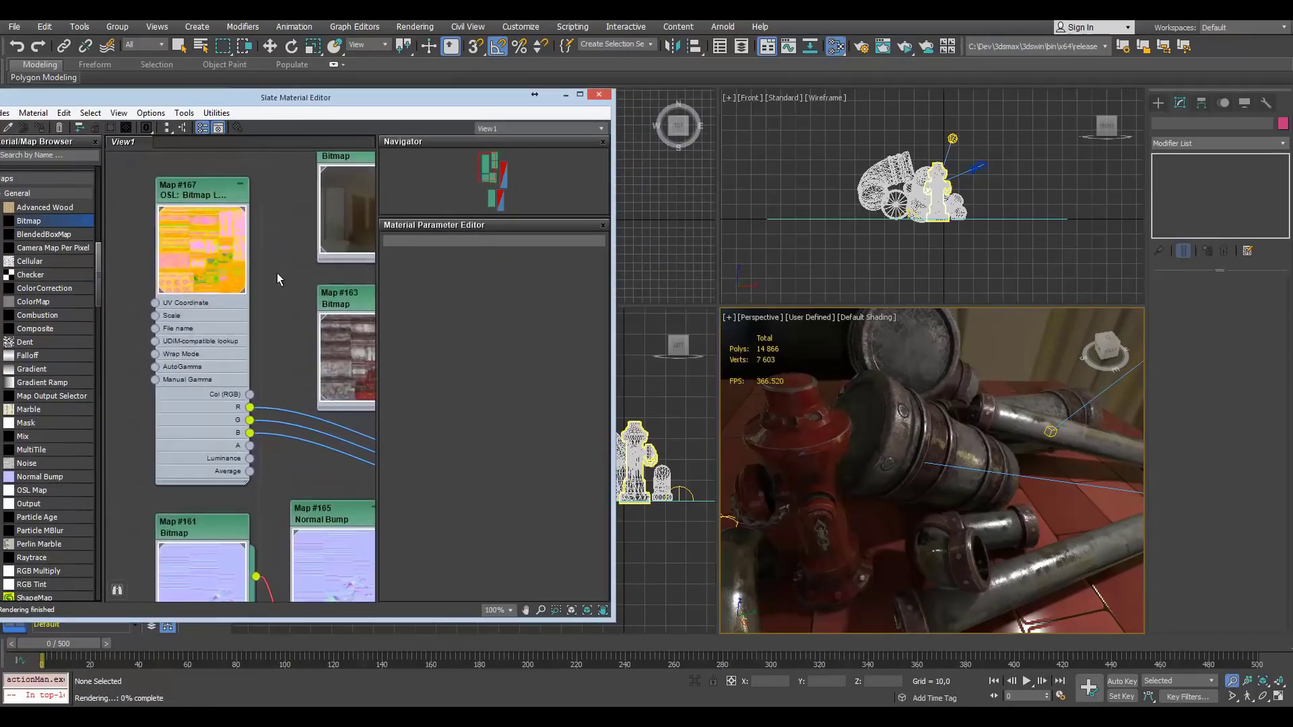
scroll(277, 272, up, 1)
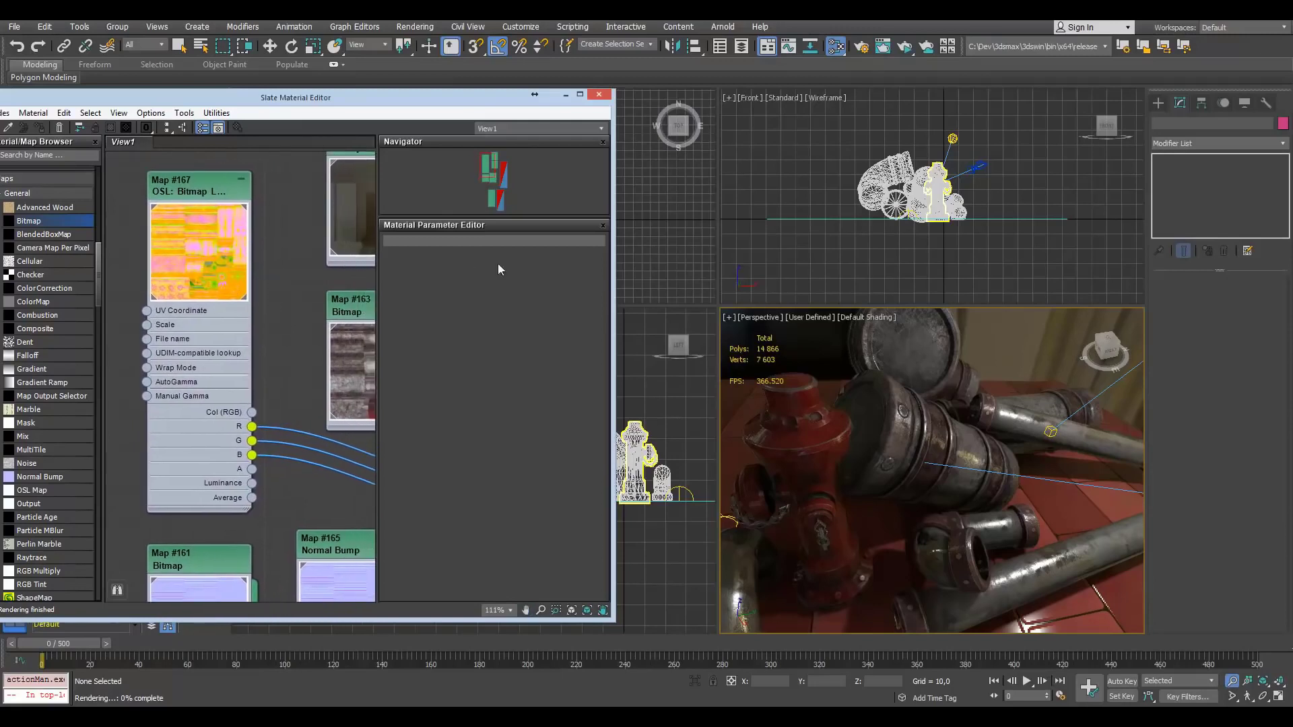
drag(613, 289, 819, 288)
Inspect the OSL Bitmap Lookup map's parameters and trace its channel outputs and the other maps into the Physical Material
click(180, 187)
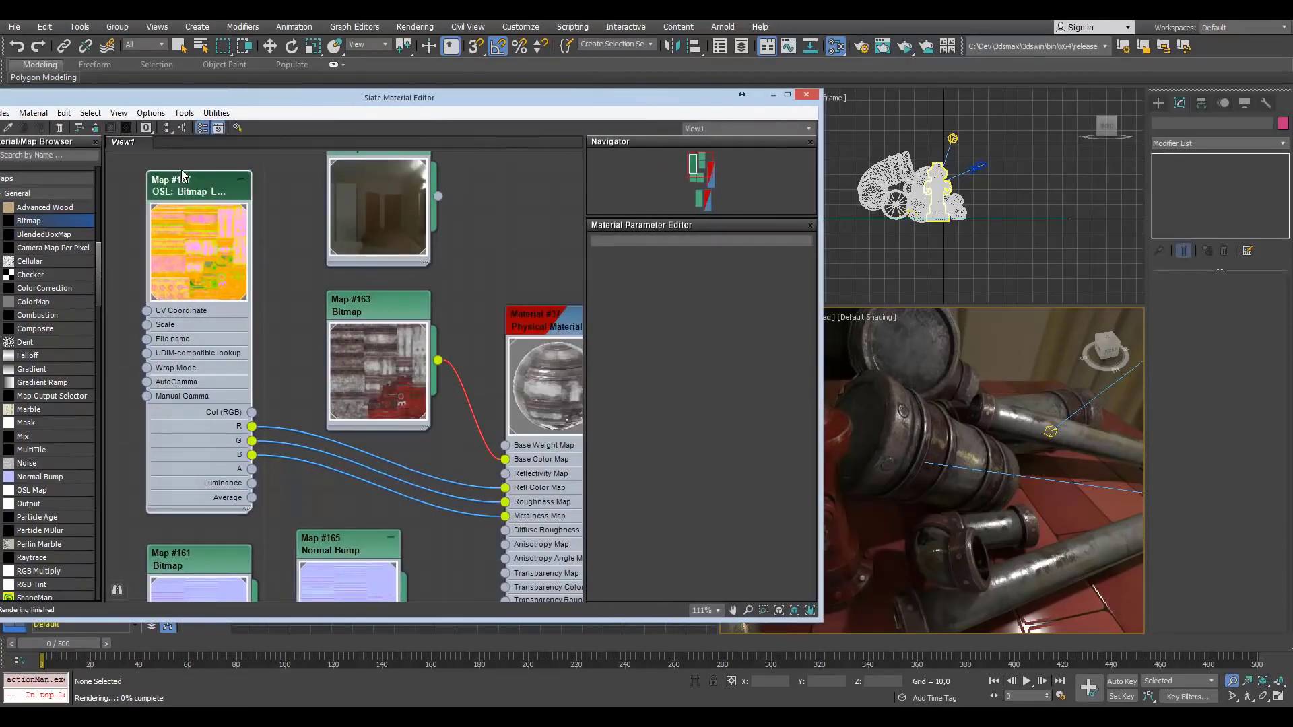
middle_drag(438, 452, 436, 431)
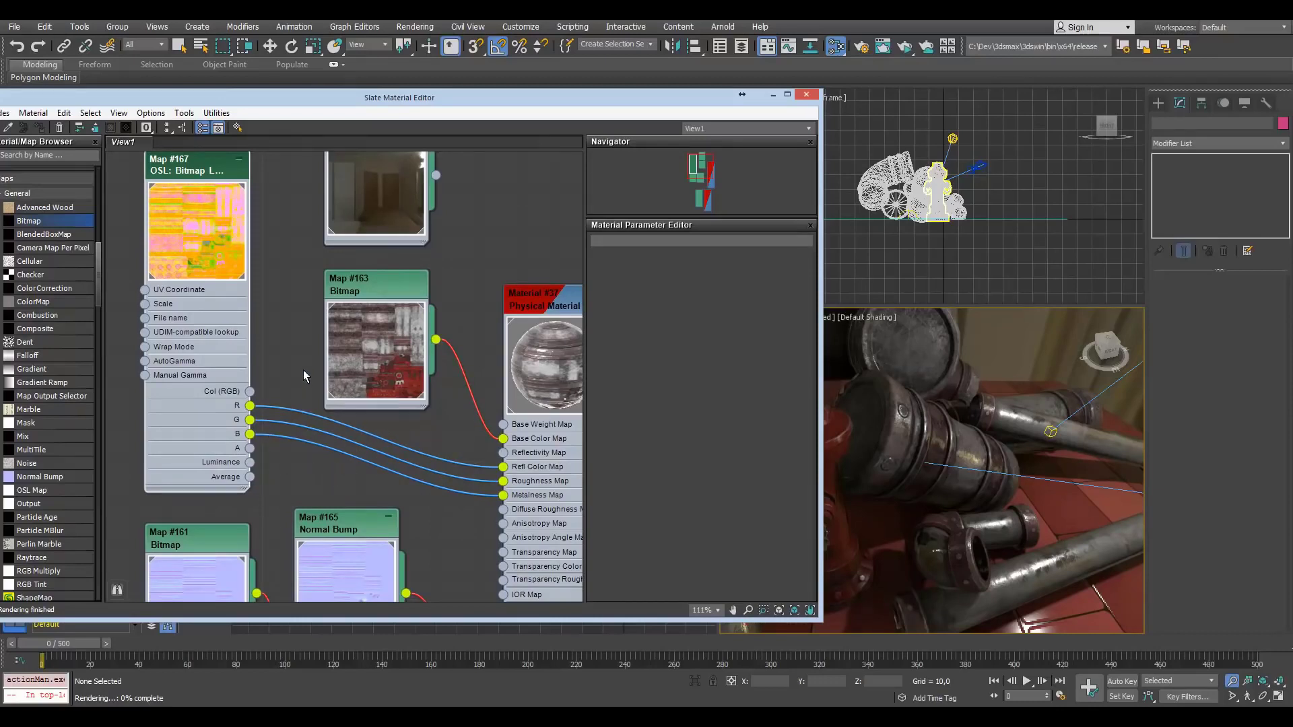
middle_drag(307, 377, 316, 394)
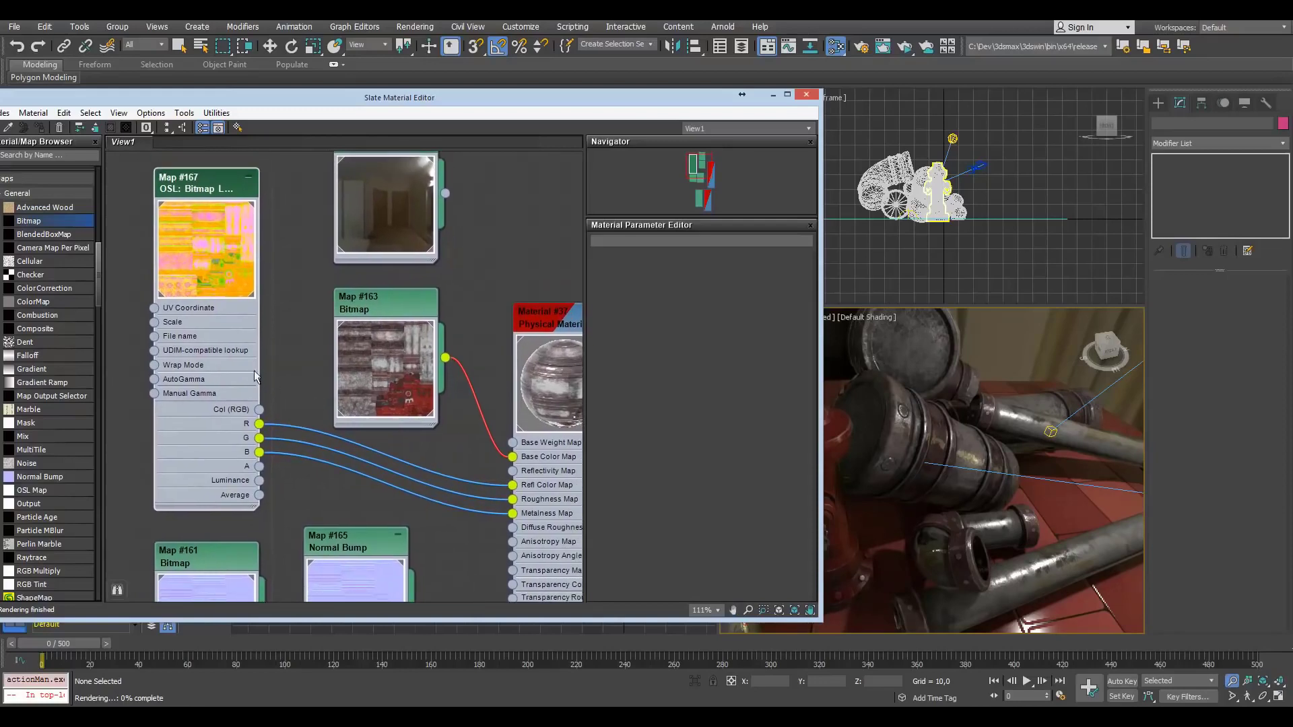
double_click(196, 185)
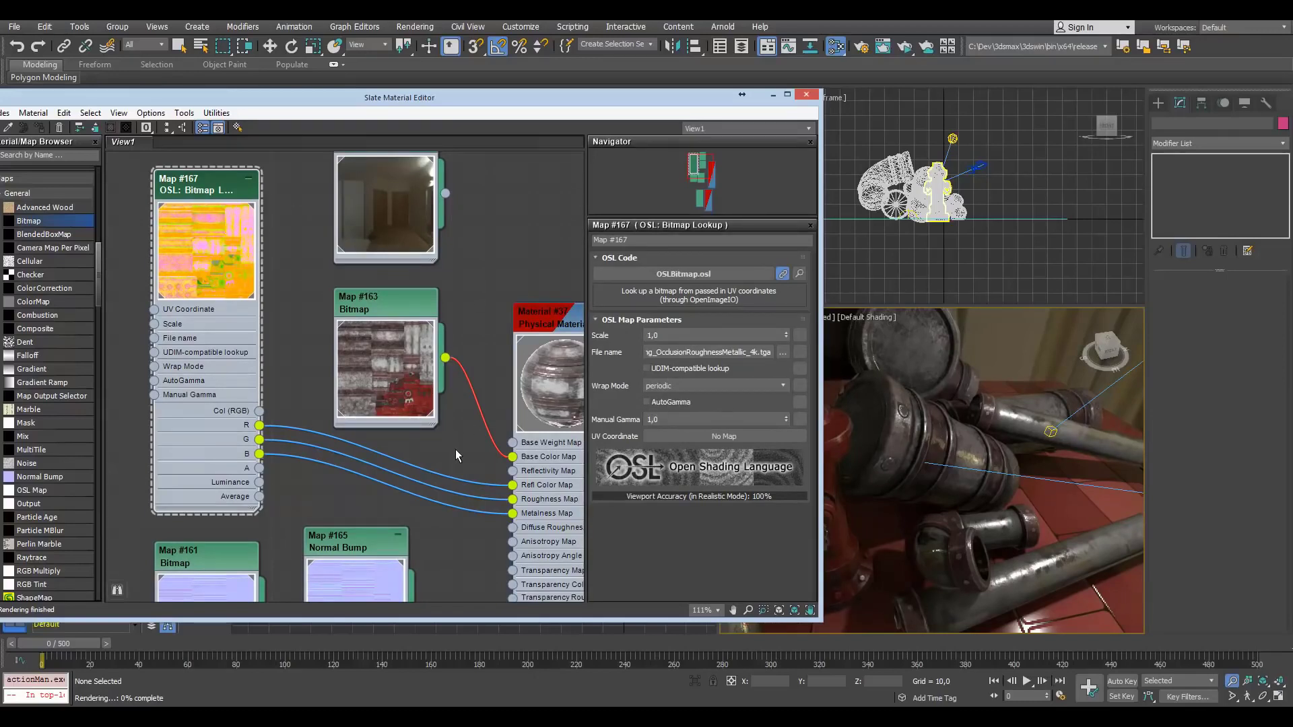
middle_drag(455, 450, 376, 421)
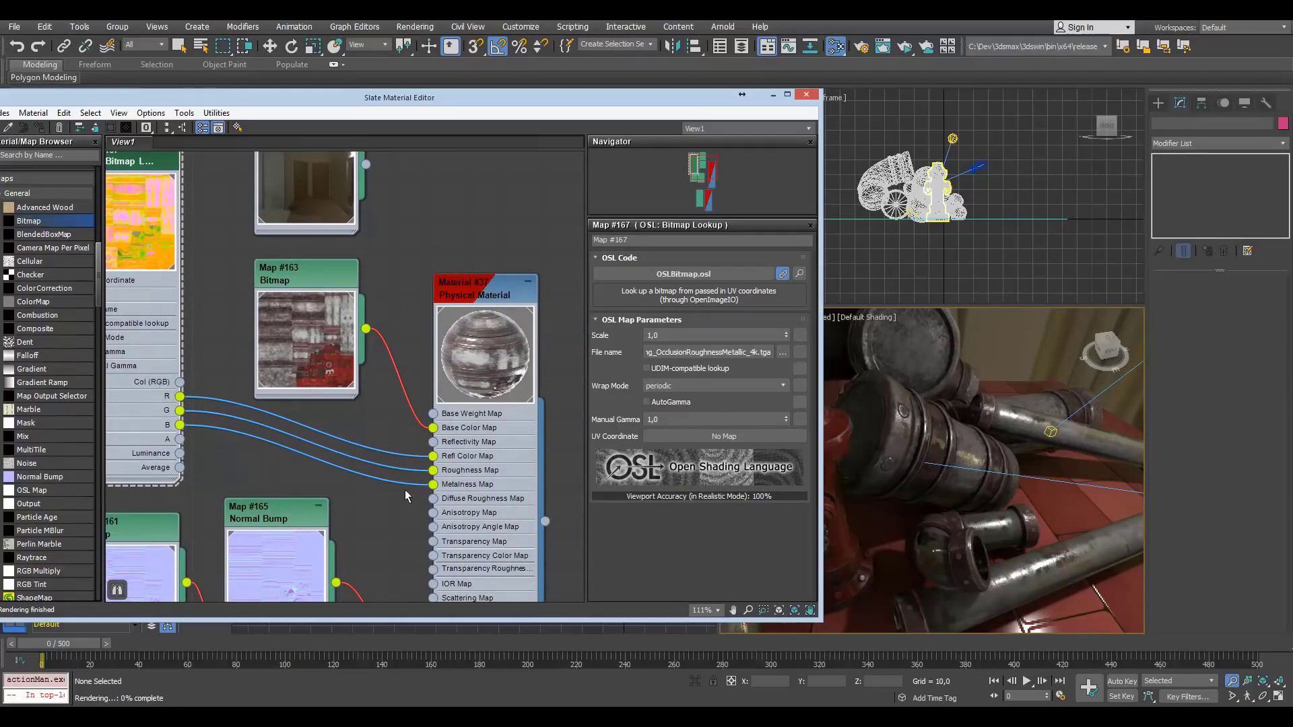
middle_drag(387, 491, 349, 467)
scroll(349, 468, down, 1)
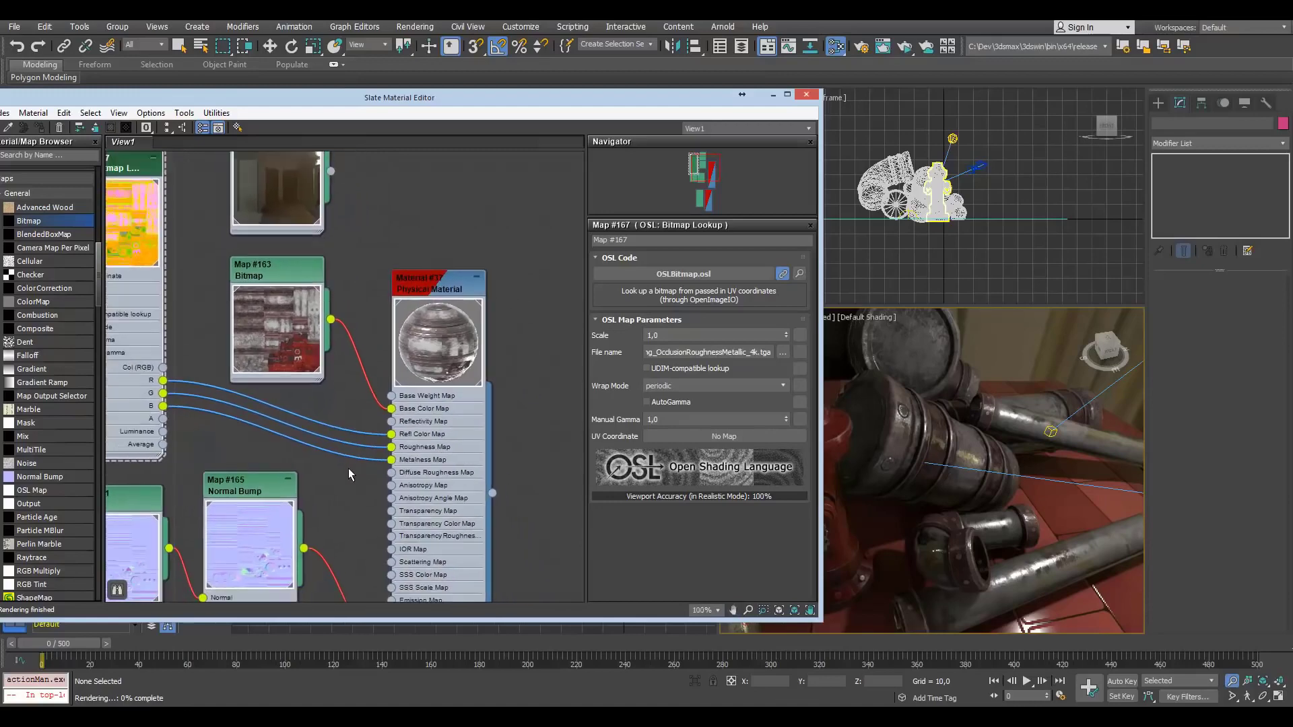
middle_drag(559, 524, 579, 434)
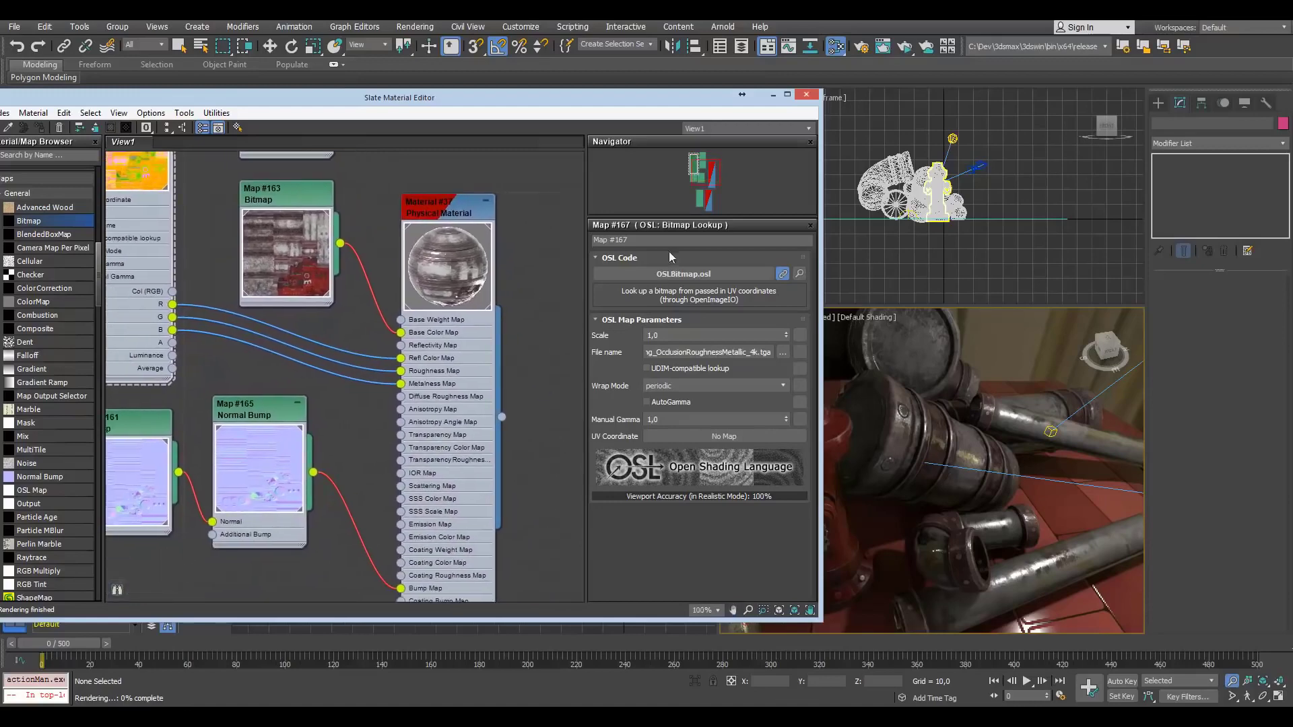
Close the Slate Material Editor and maximize the perspective viewport to view the textured hydrant and pipes
click(806, 98)
click(1278, 697)
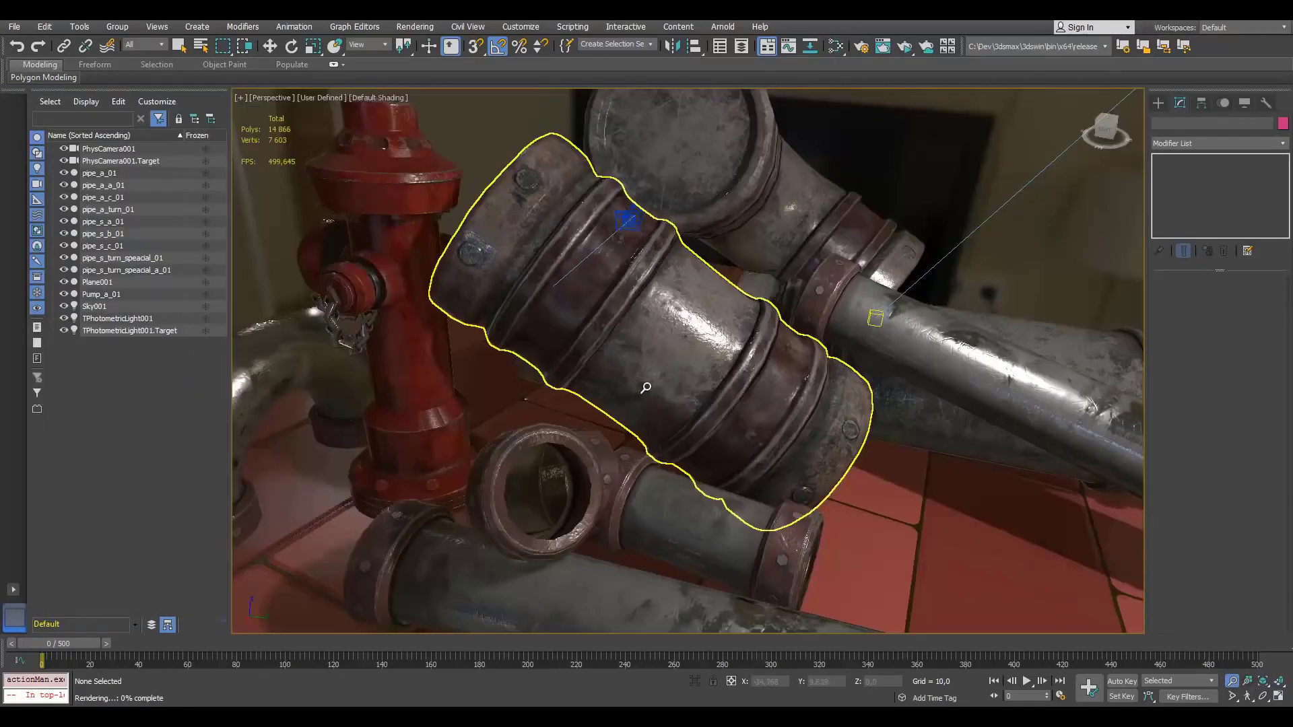
scroll(652, 398, down, 4)
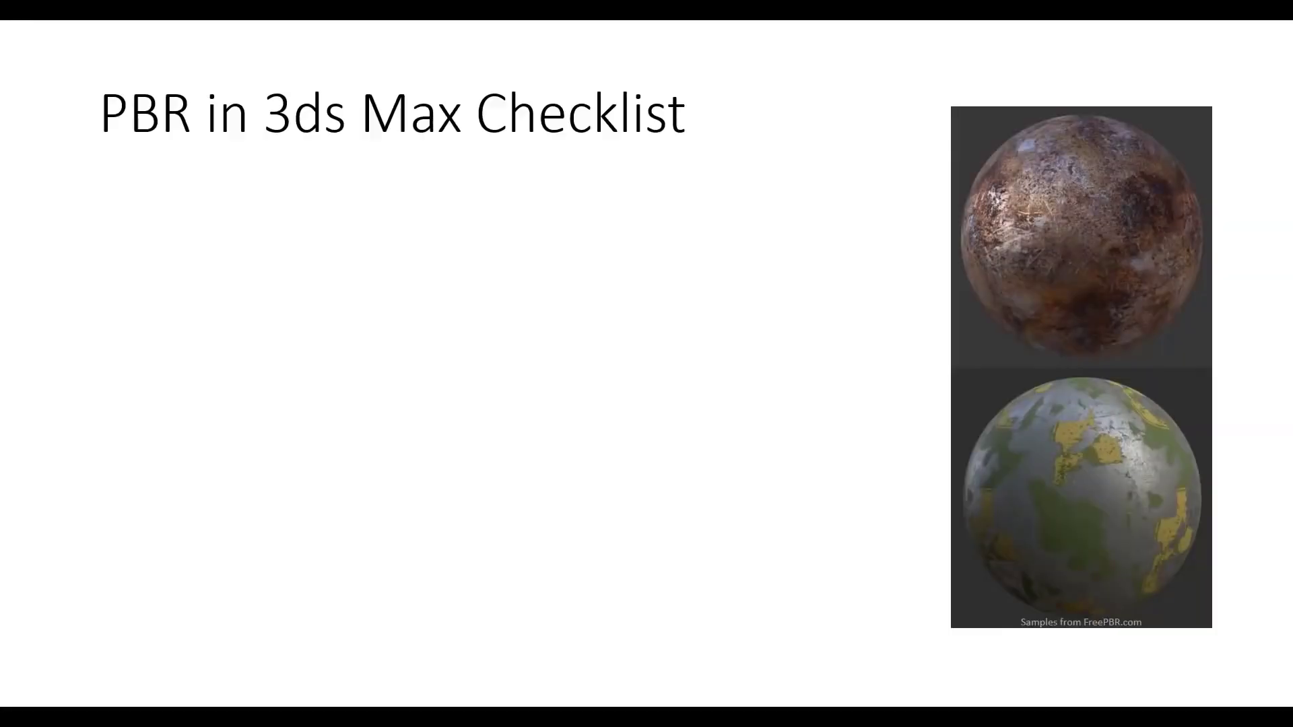
key(Right)
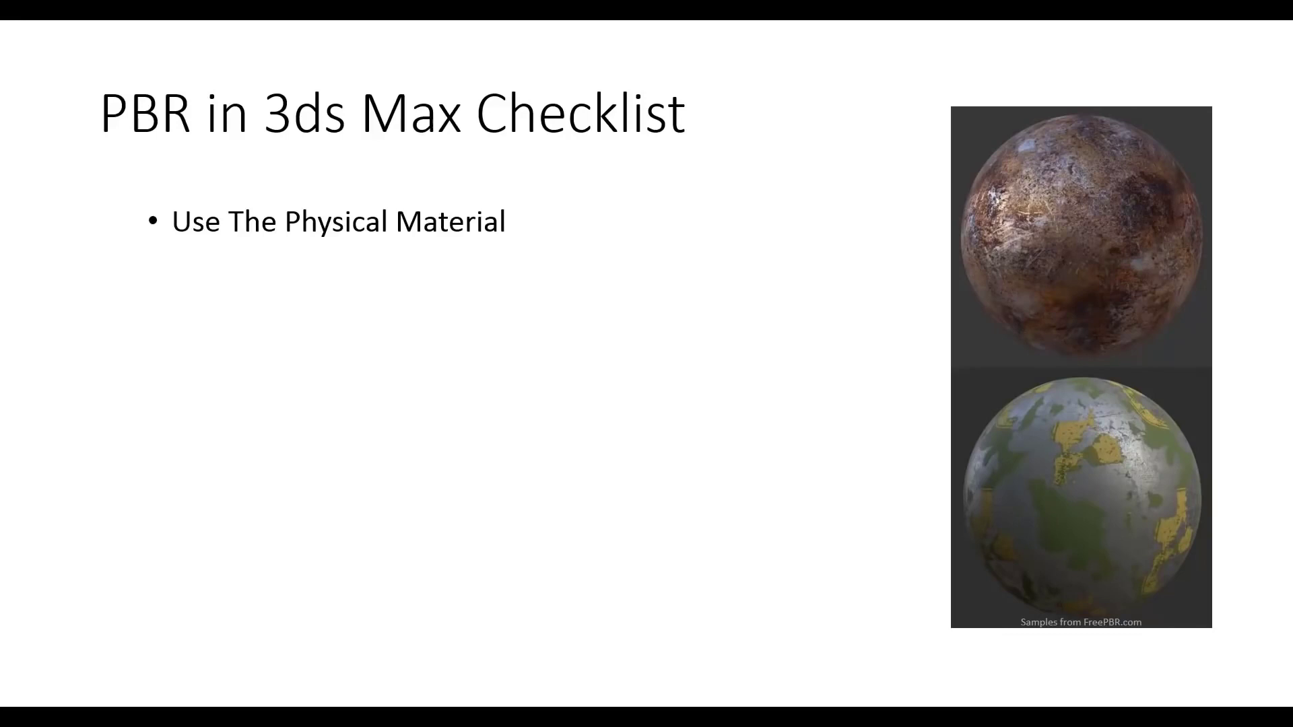